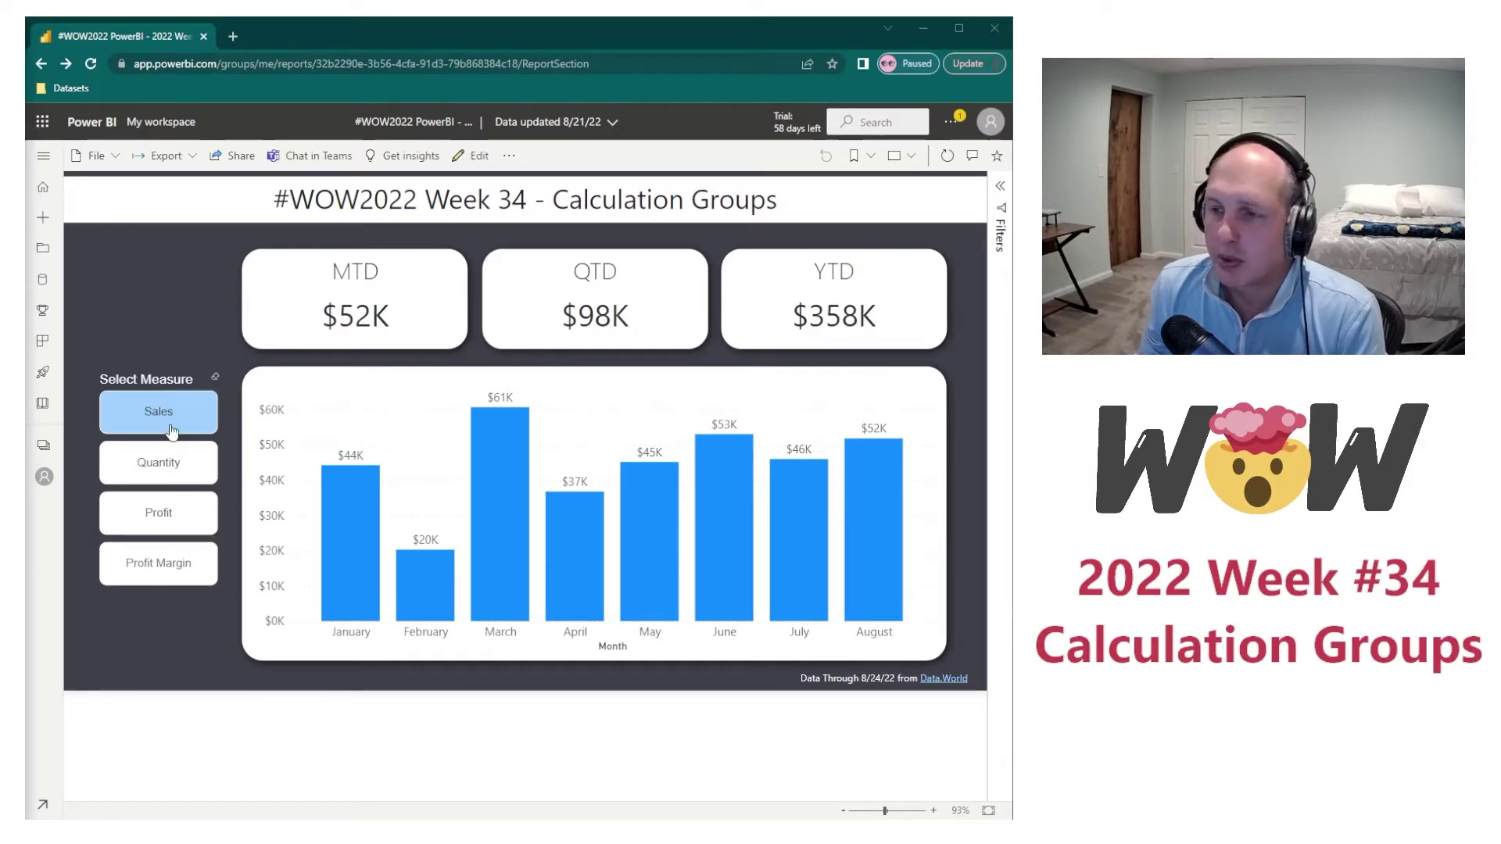
Step: Preview the finished report by switching between quantity, profit, profit margin and sales values
left_click(174, 474)
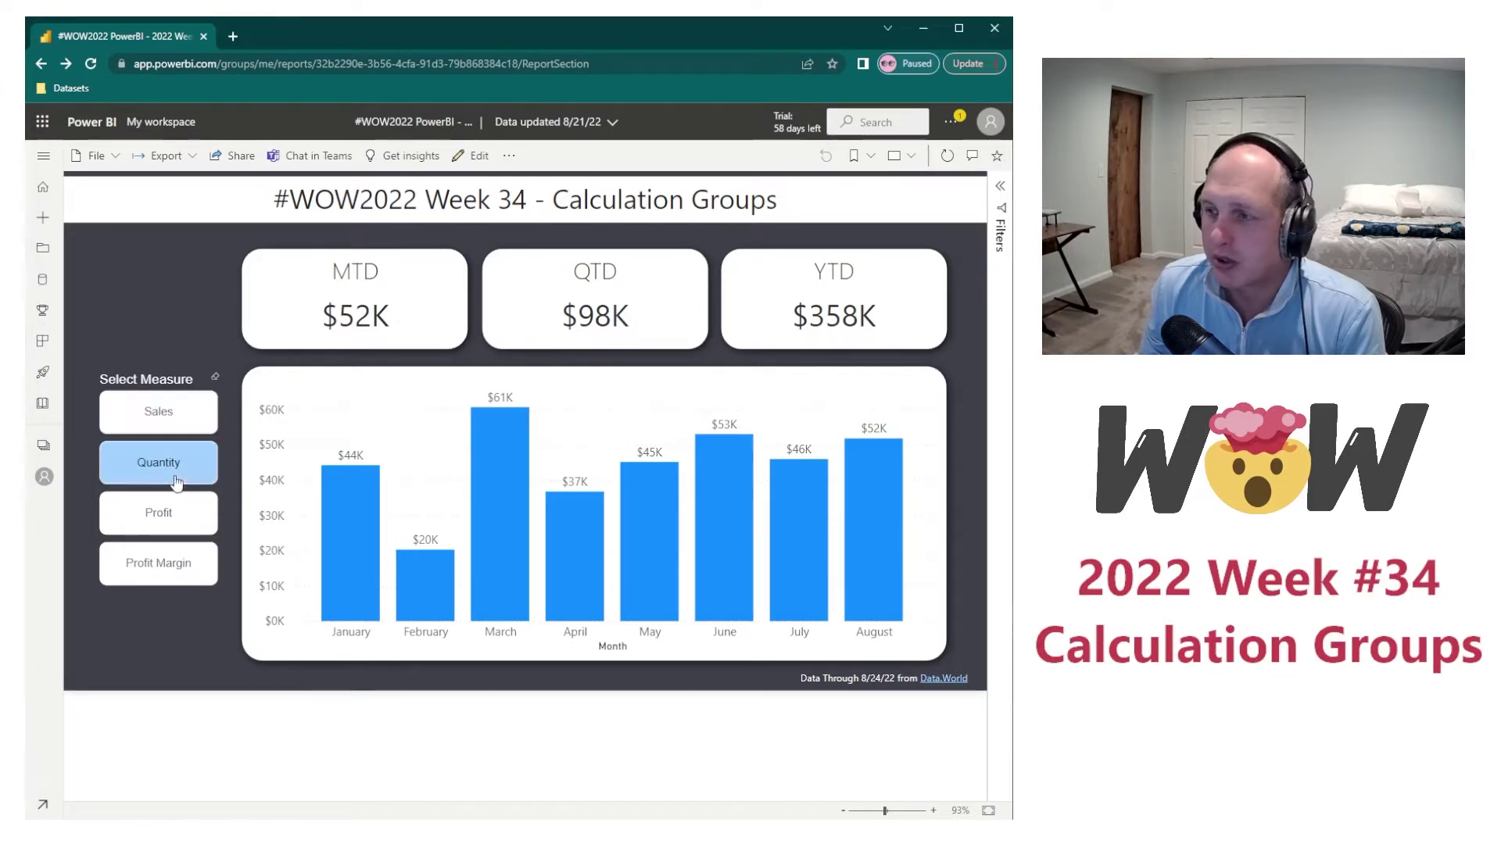
left_click(193, 523)
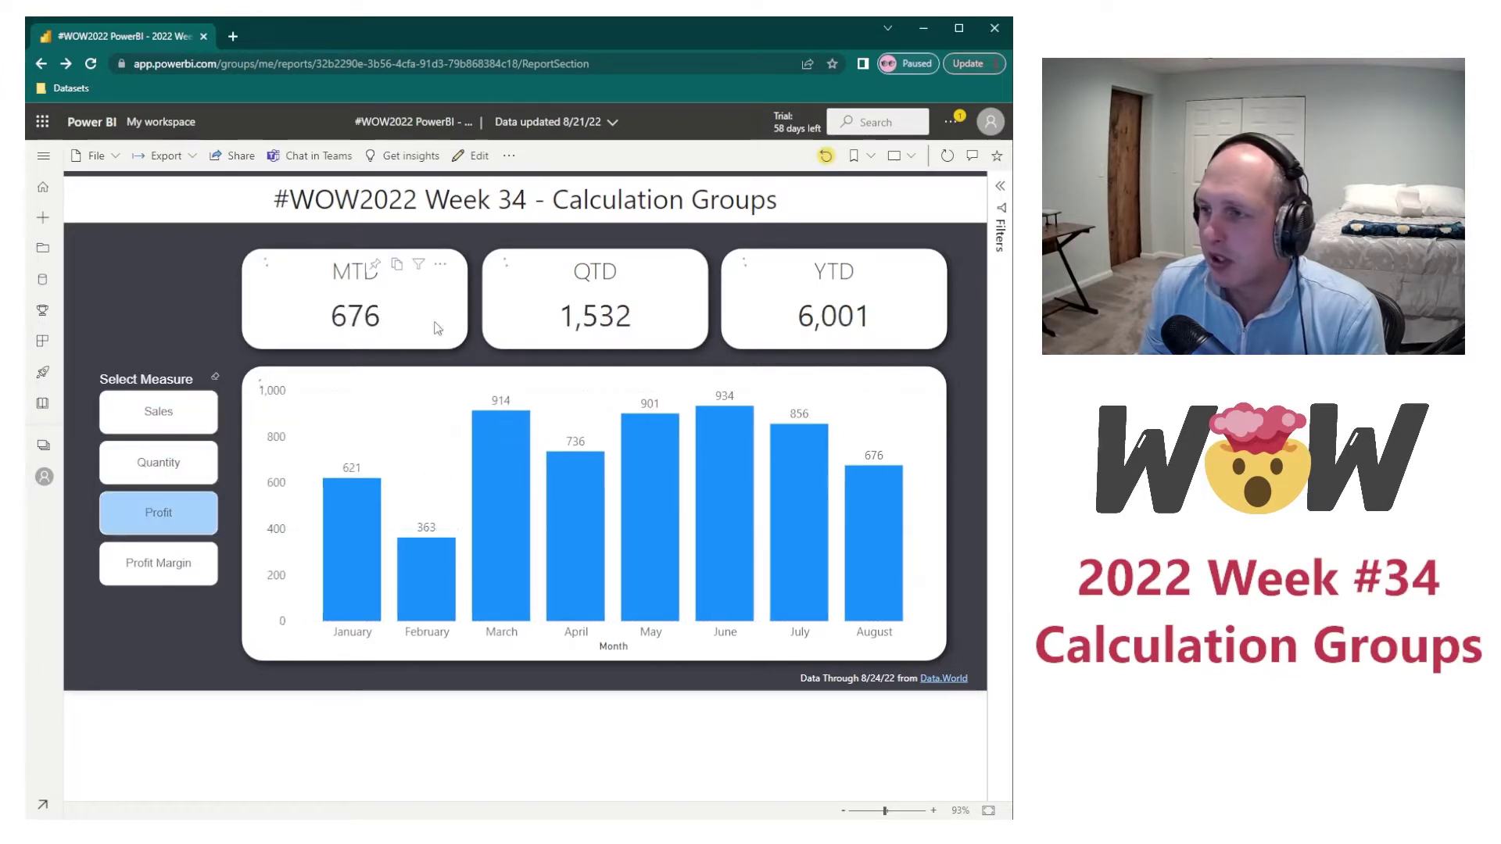
left_click(190, 568)
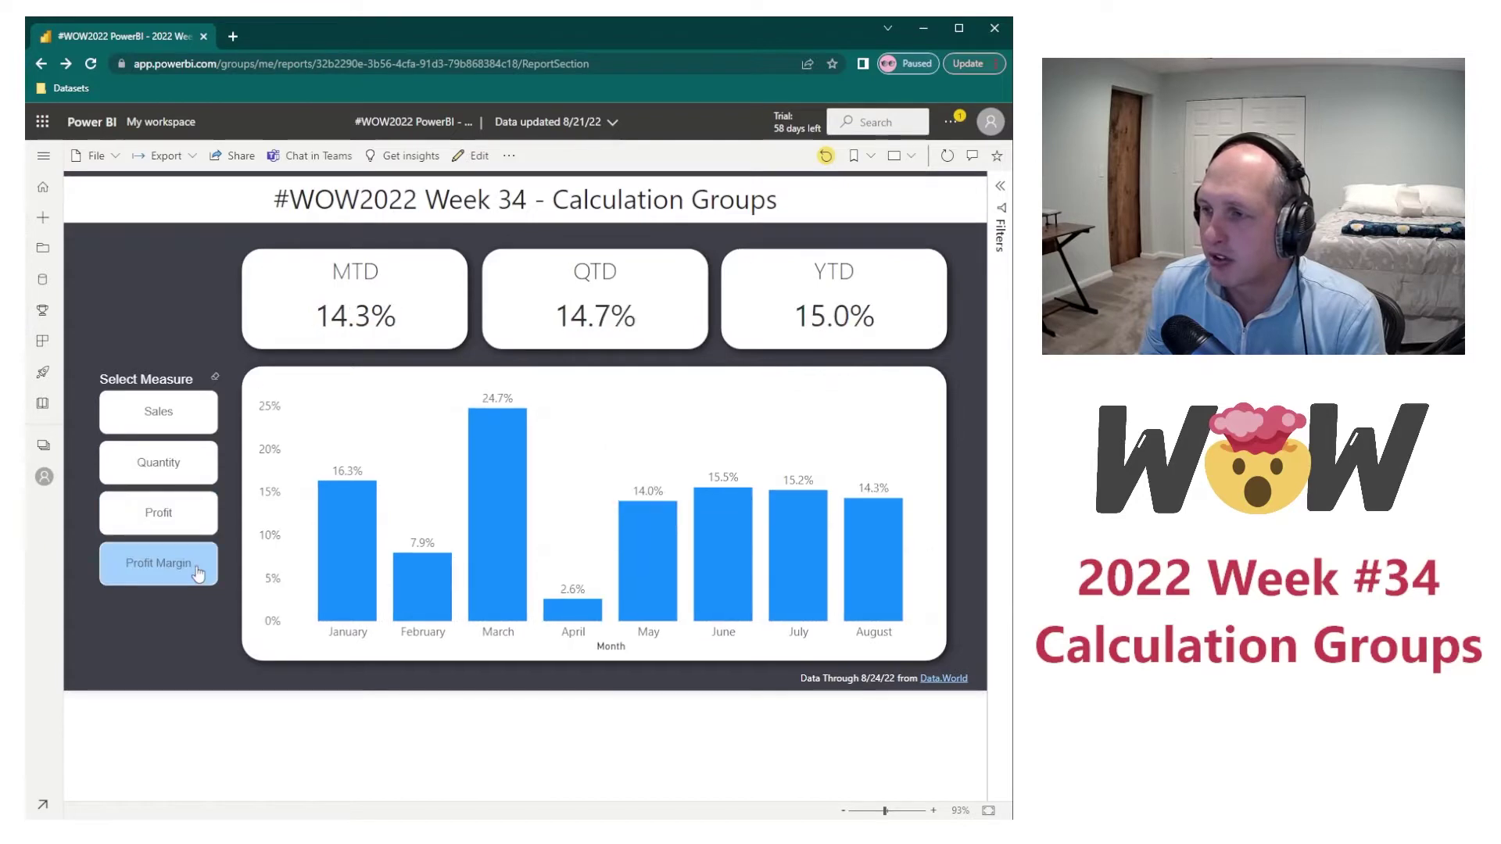
left_click(147, 426)
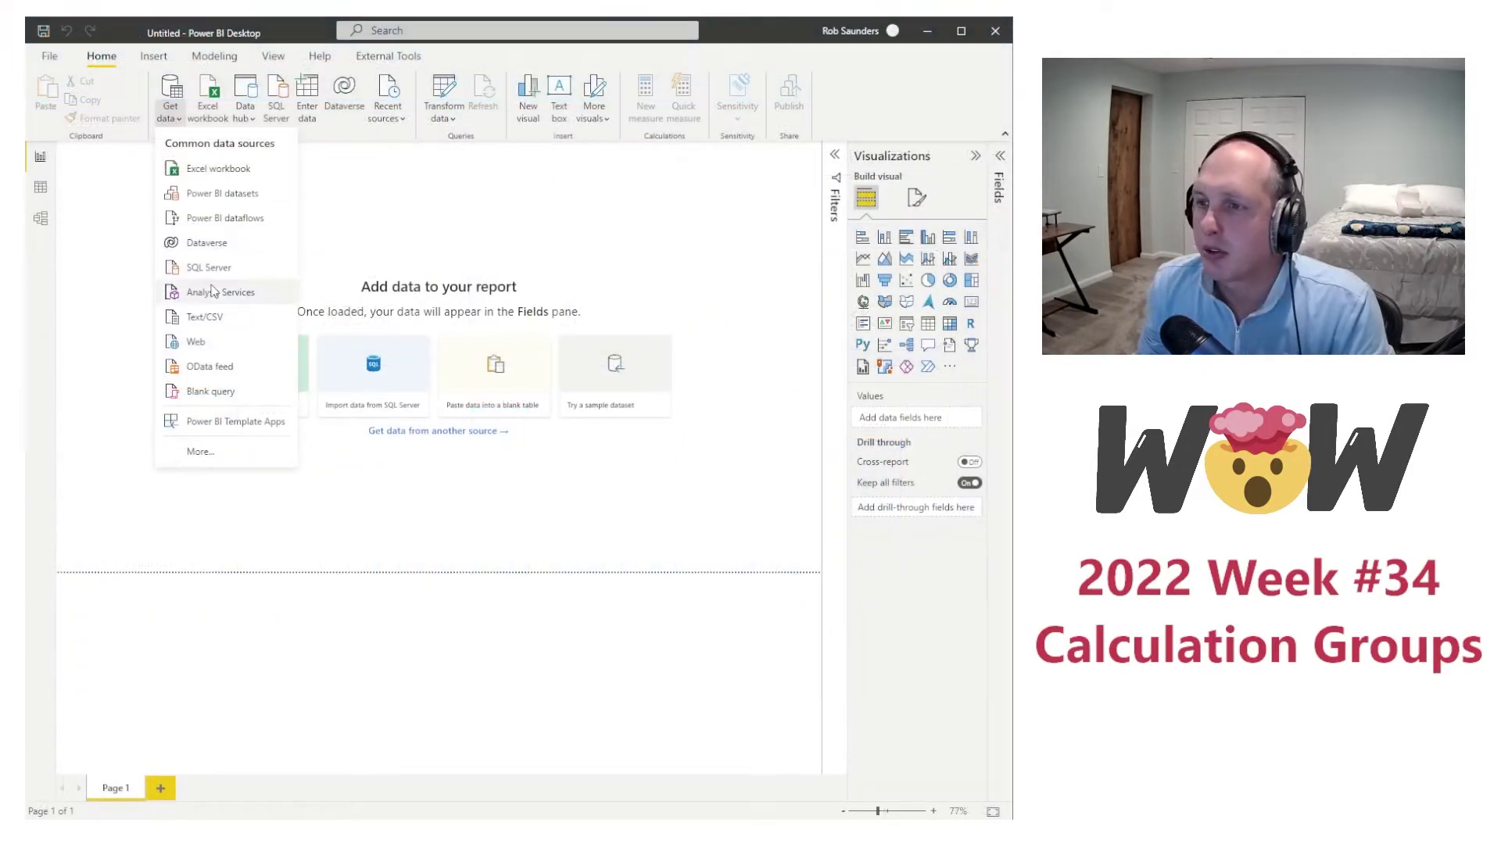
Step: Search the connector list for 'data.' and connect with Data.World - Get Dataset
left_click(225, 453)
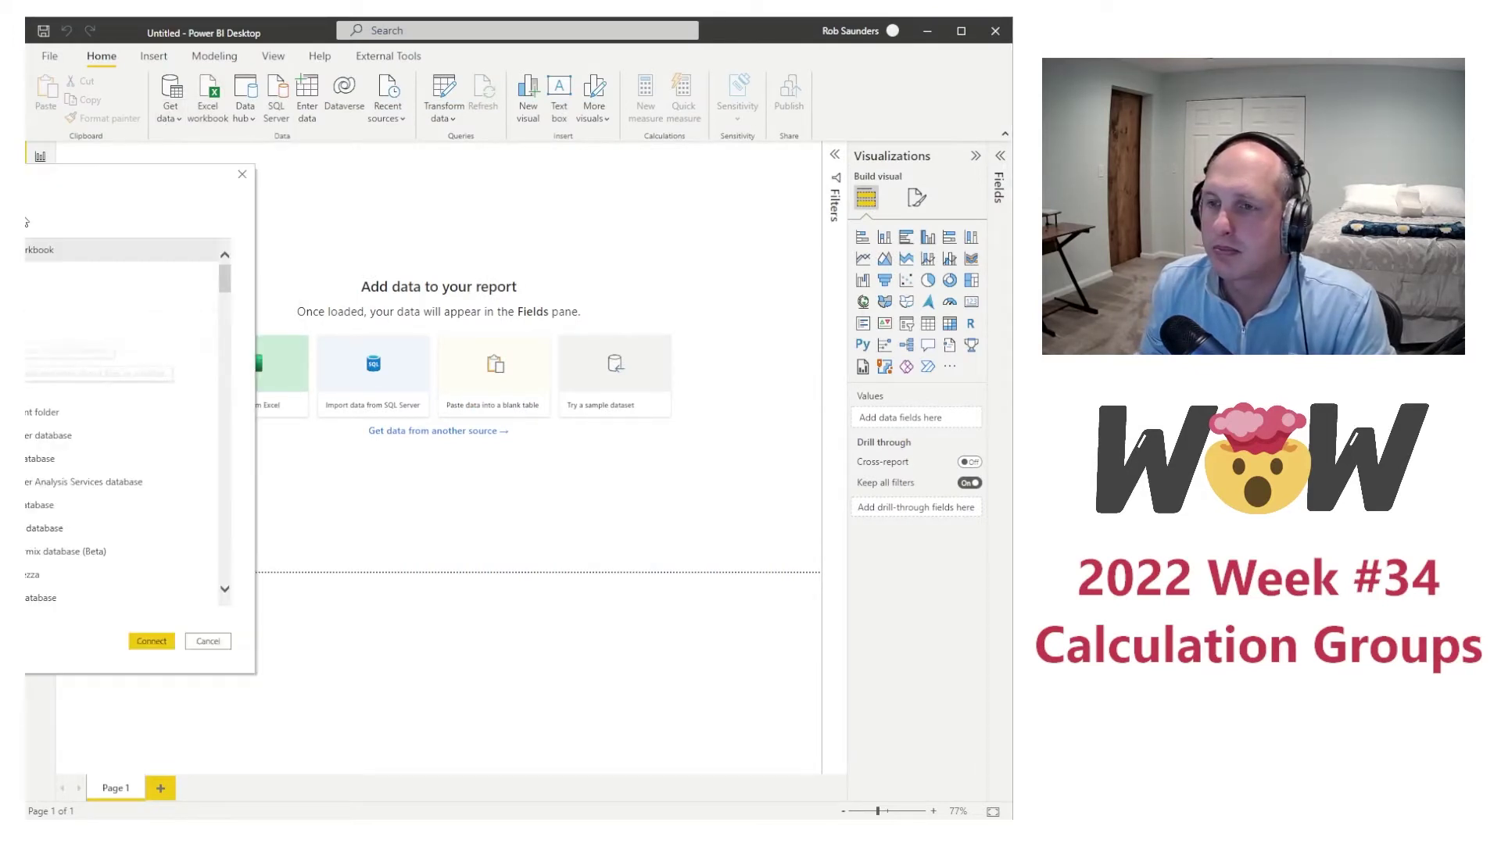
left_click(304, 247)
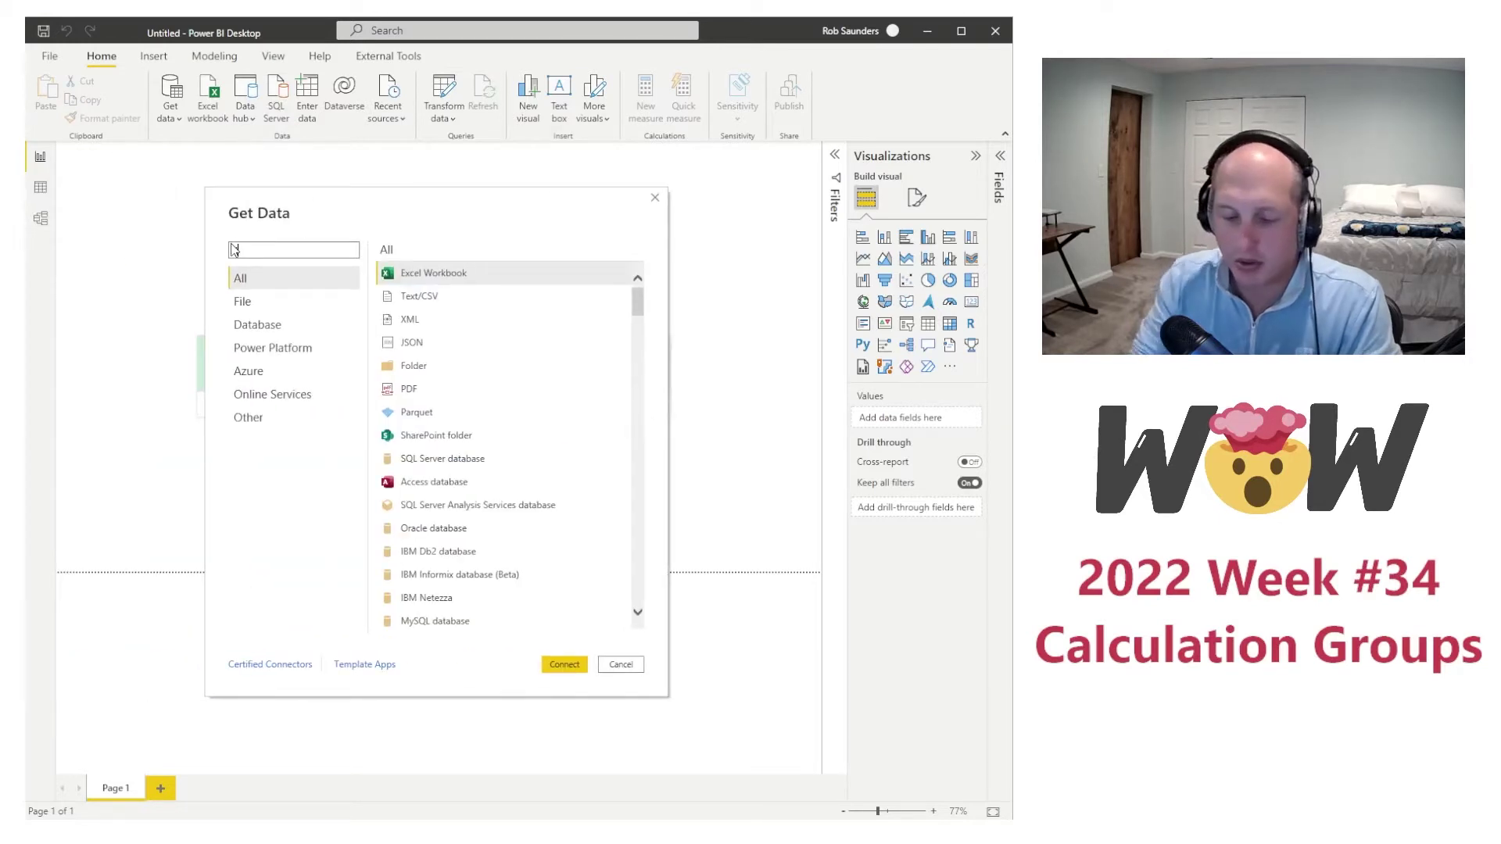
type("data.")
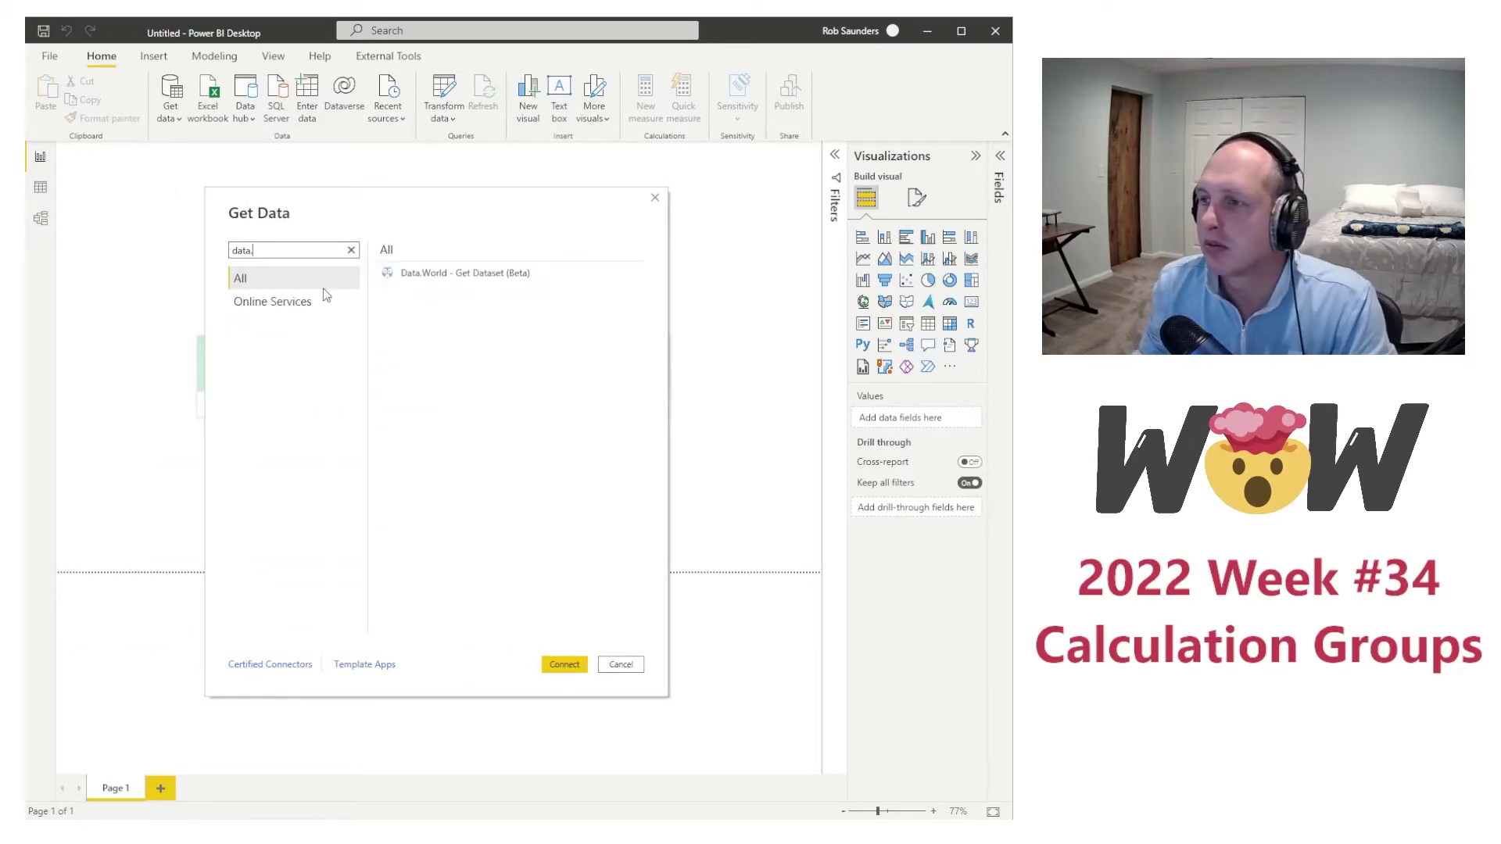
left_click(521, 270)
left_click(563, 664)
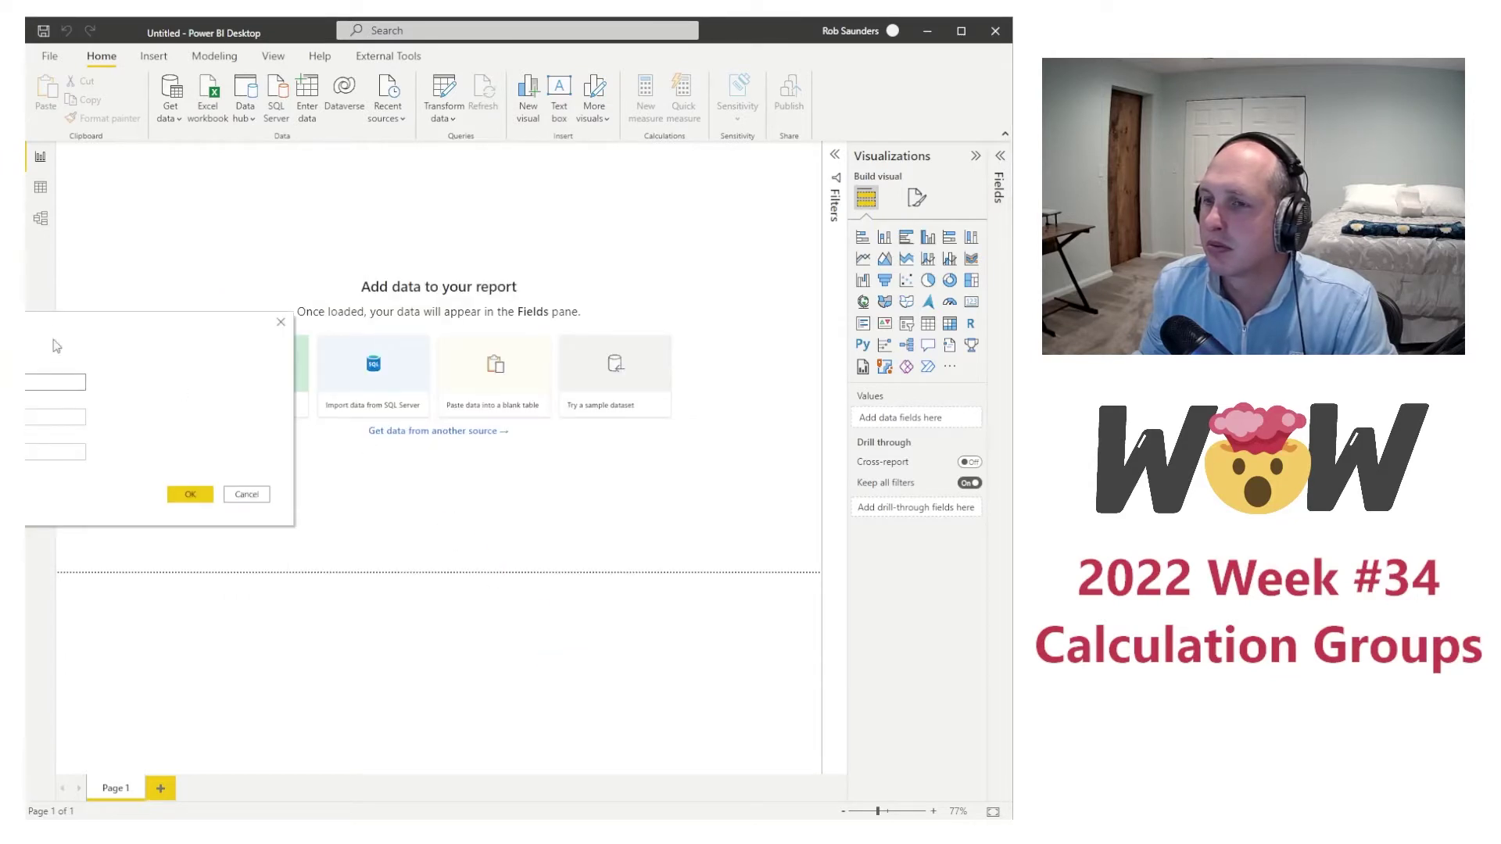
Step: Enter the dataset owner and dataset id superple-superstore, tick orders, and transform it
left_click(324, 318)
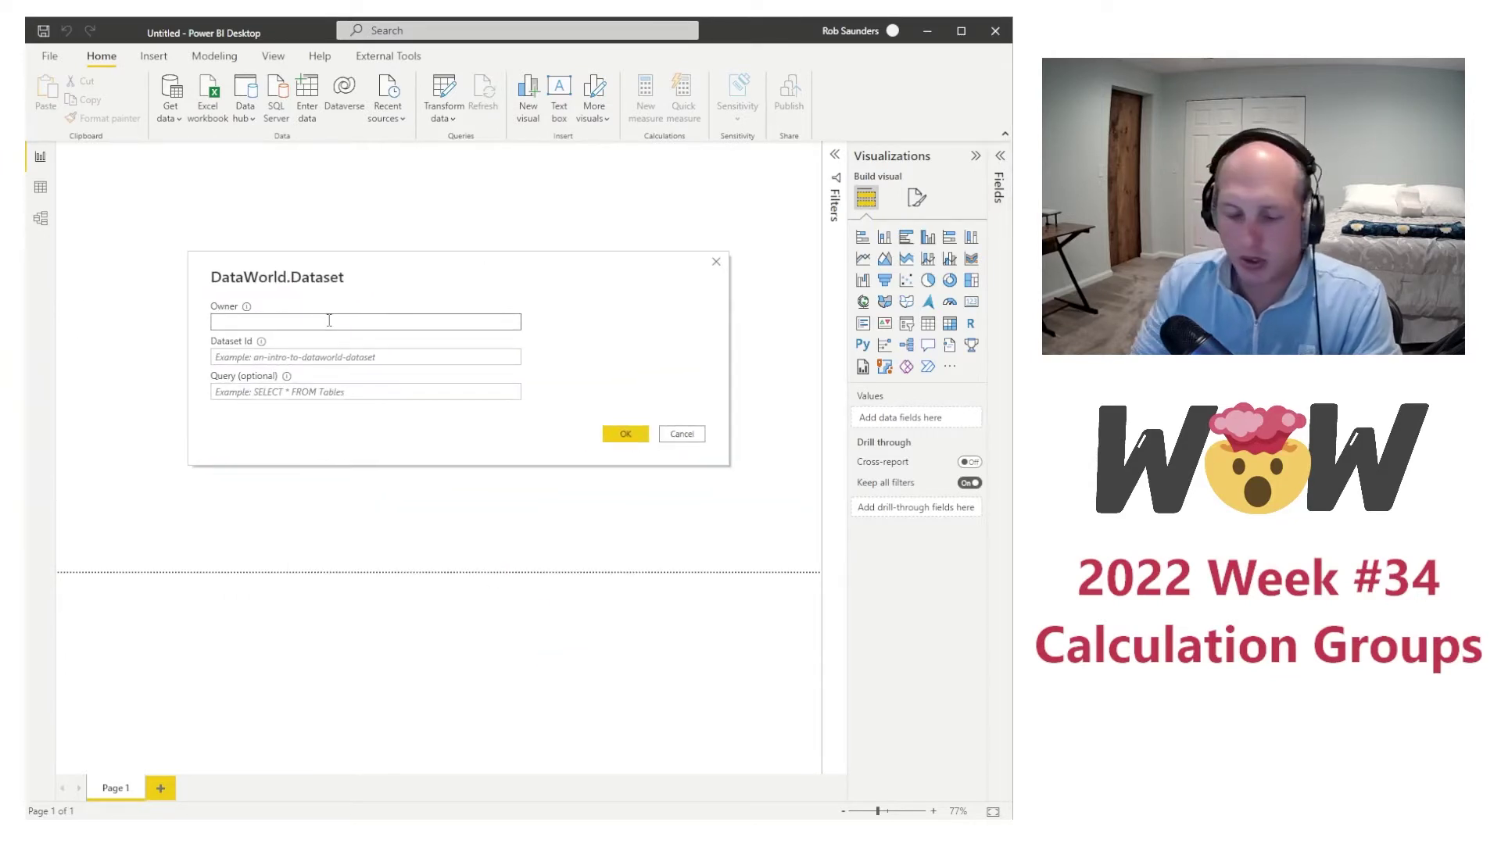
type("nerdywithdata")
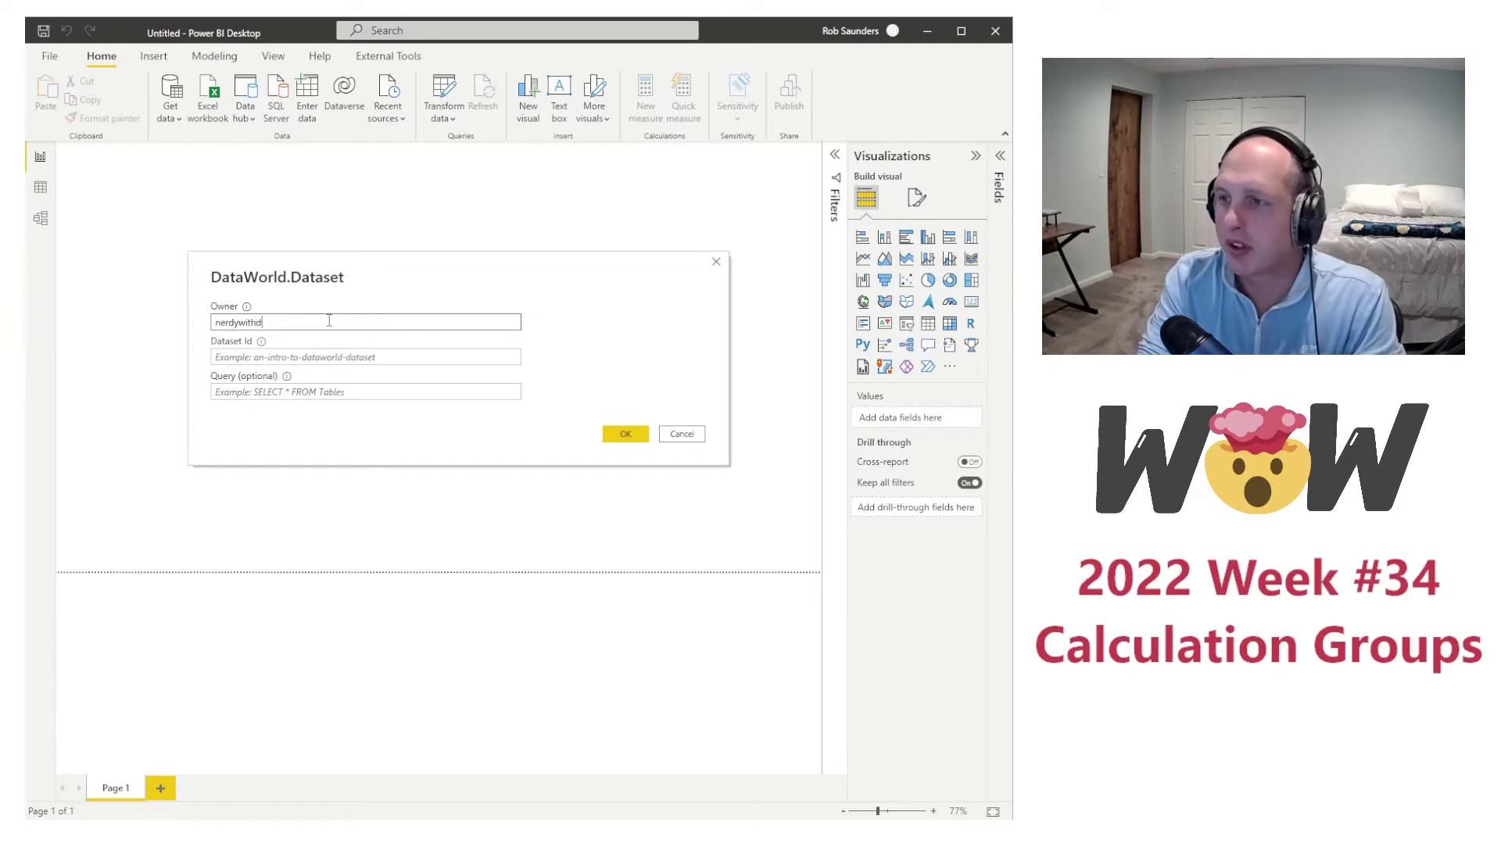
left_click(321, 358)
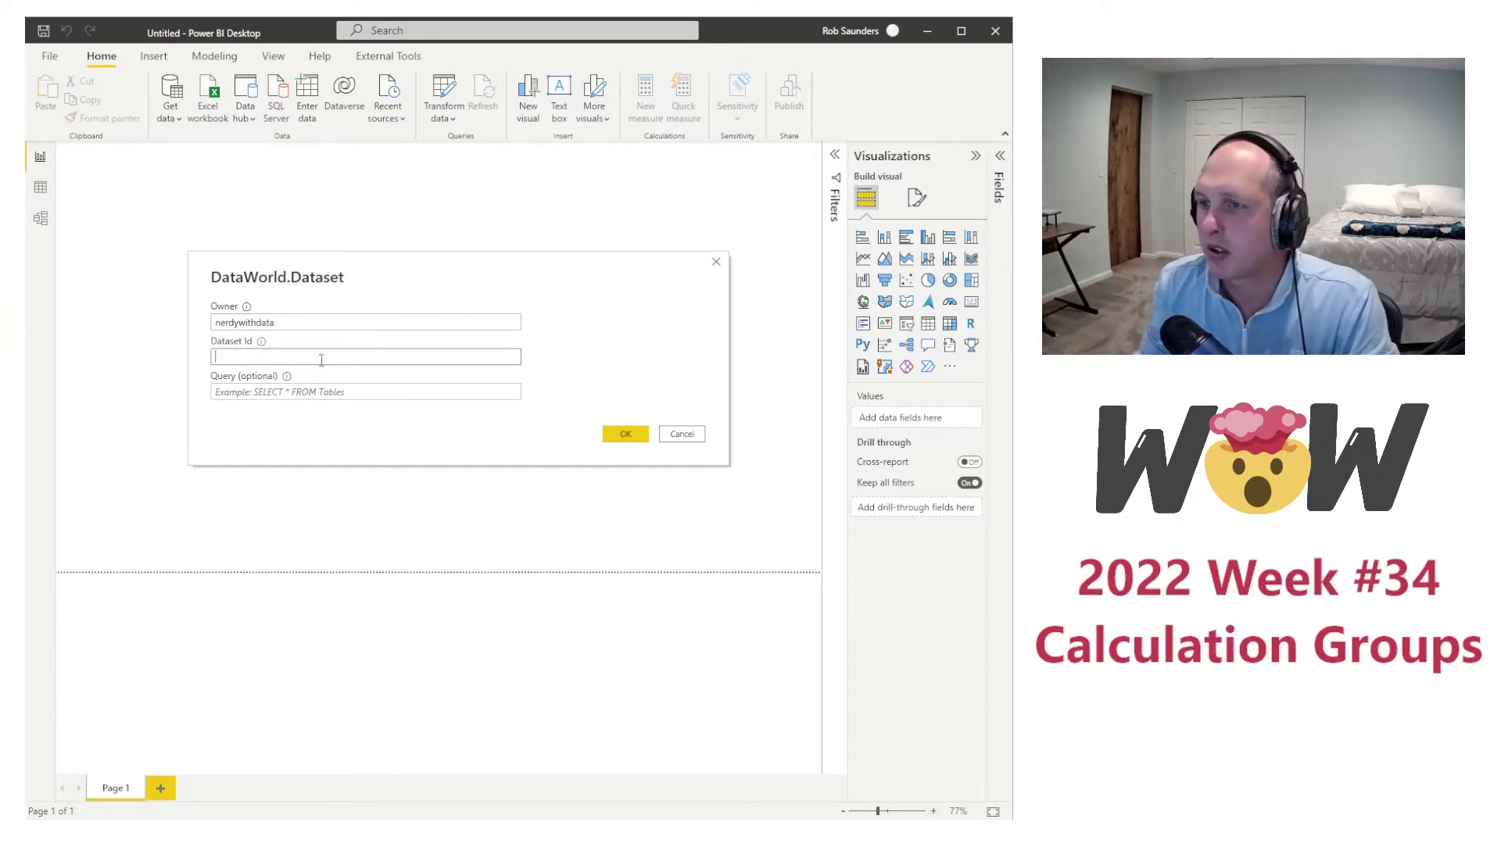
type("superstr")
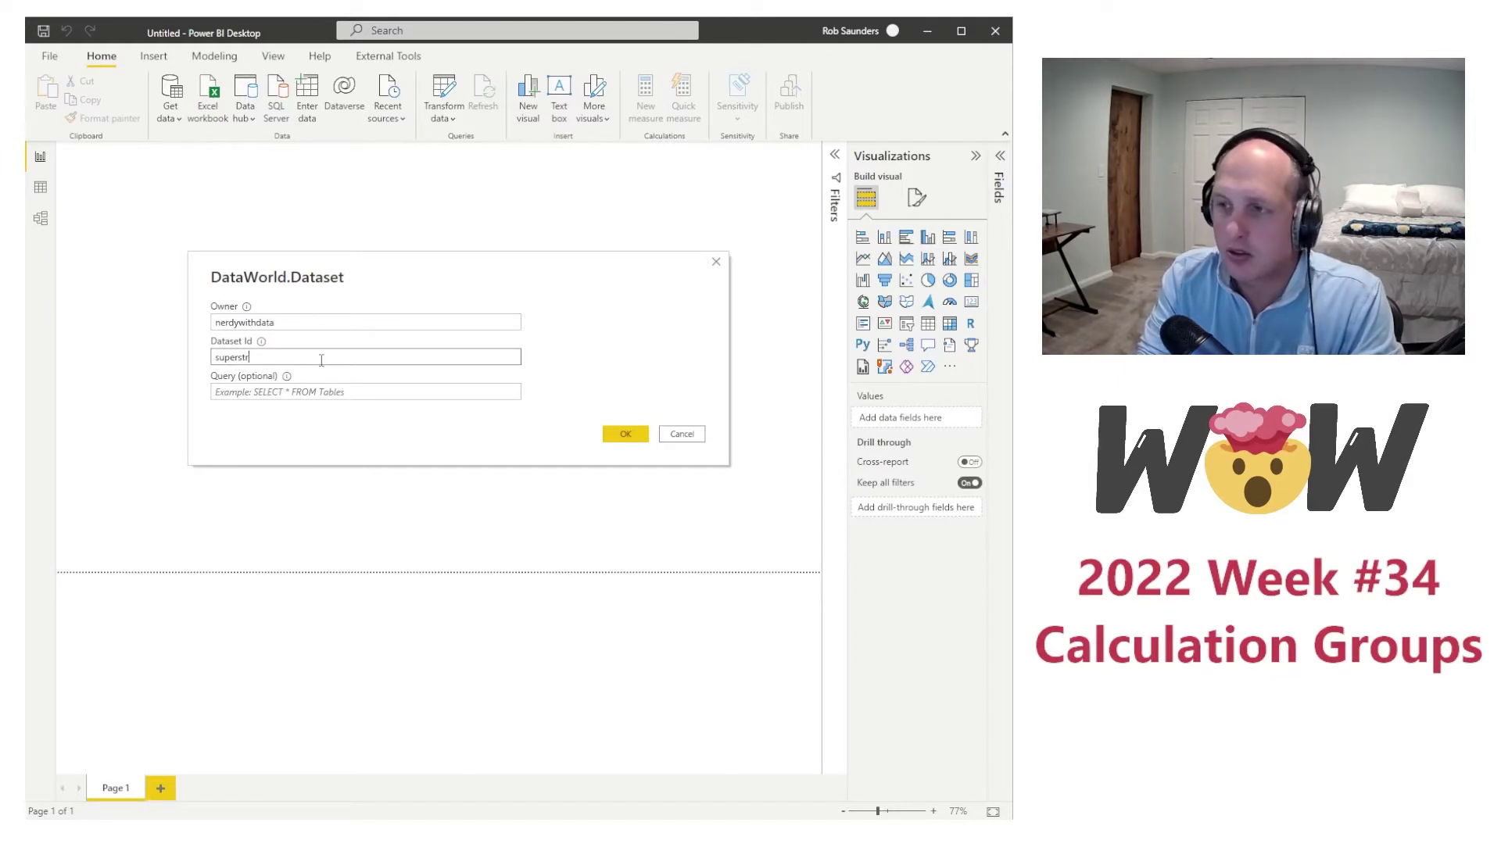
type("ple")
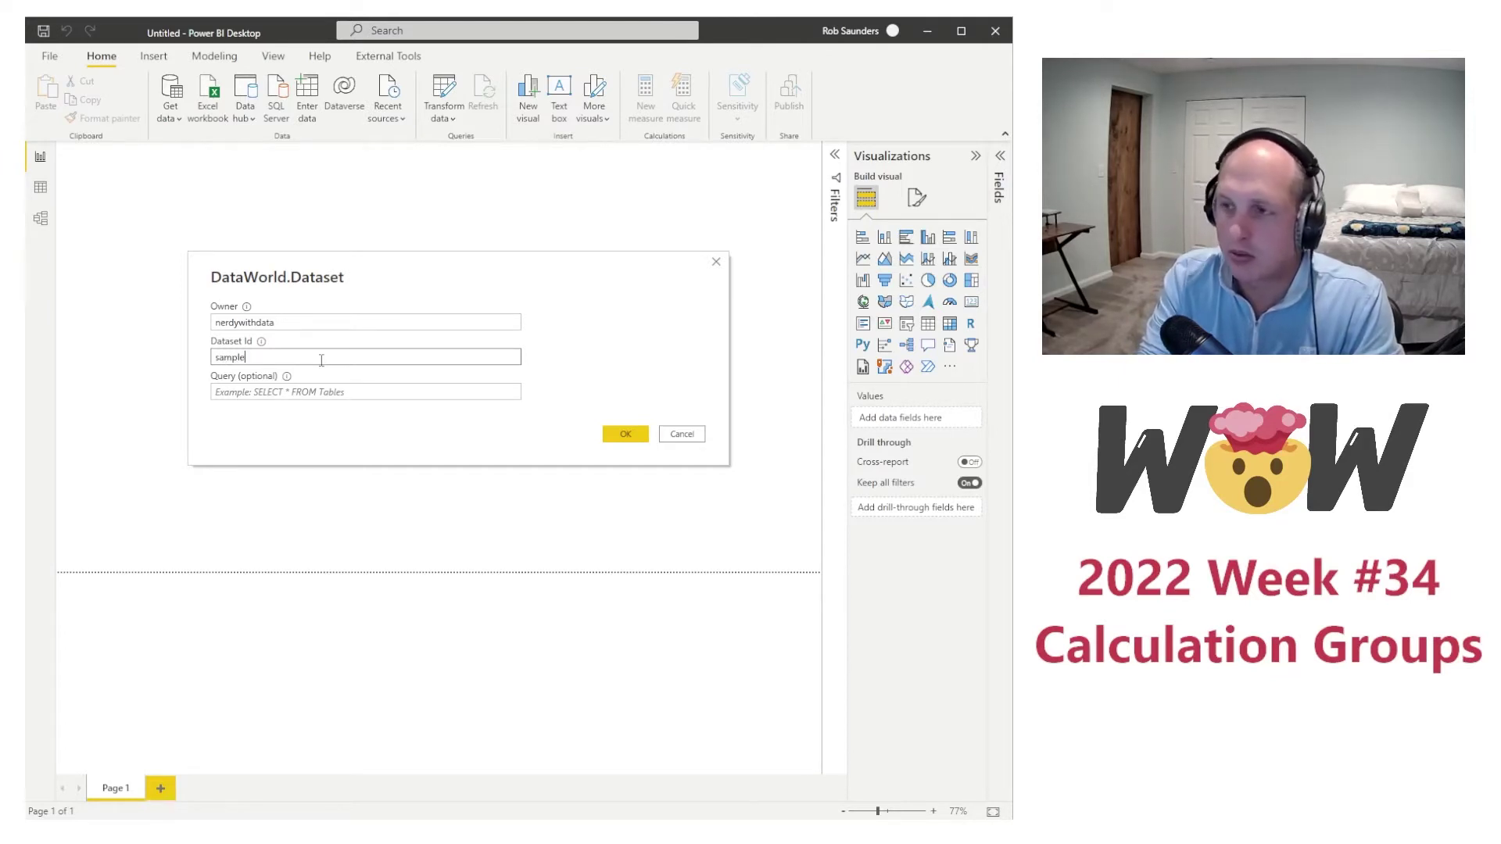
type("-supers")
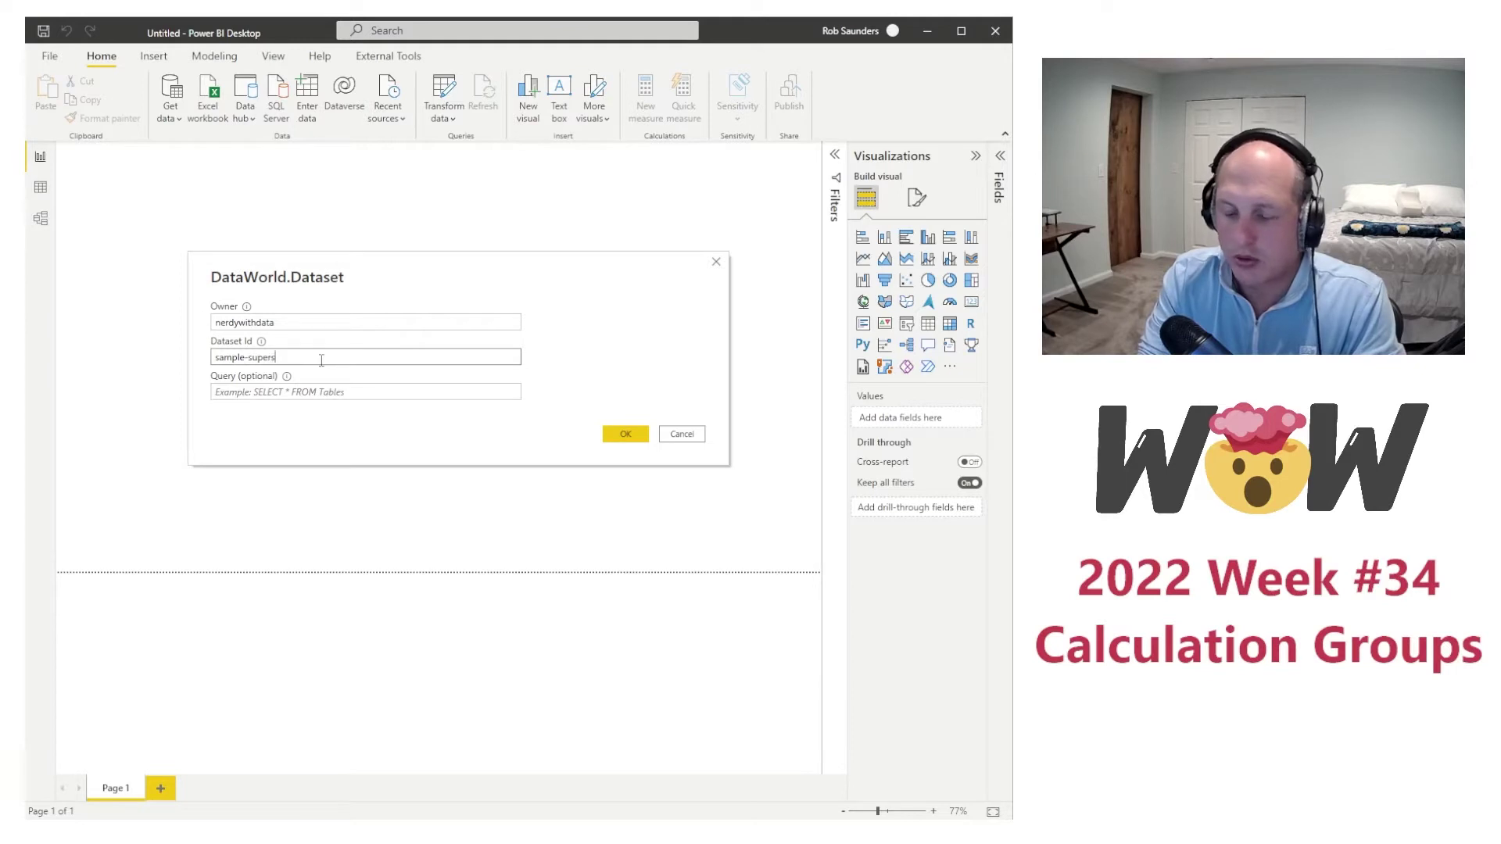
type("tore")
left_click(629, 437)
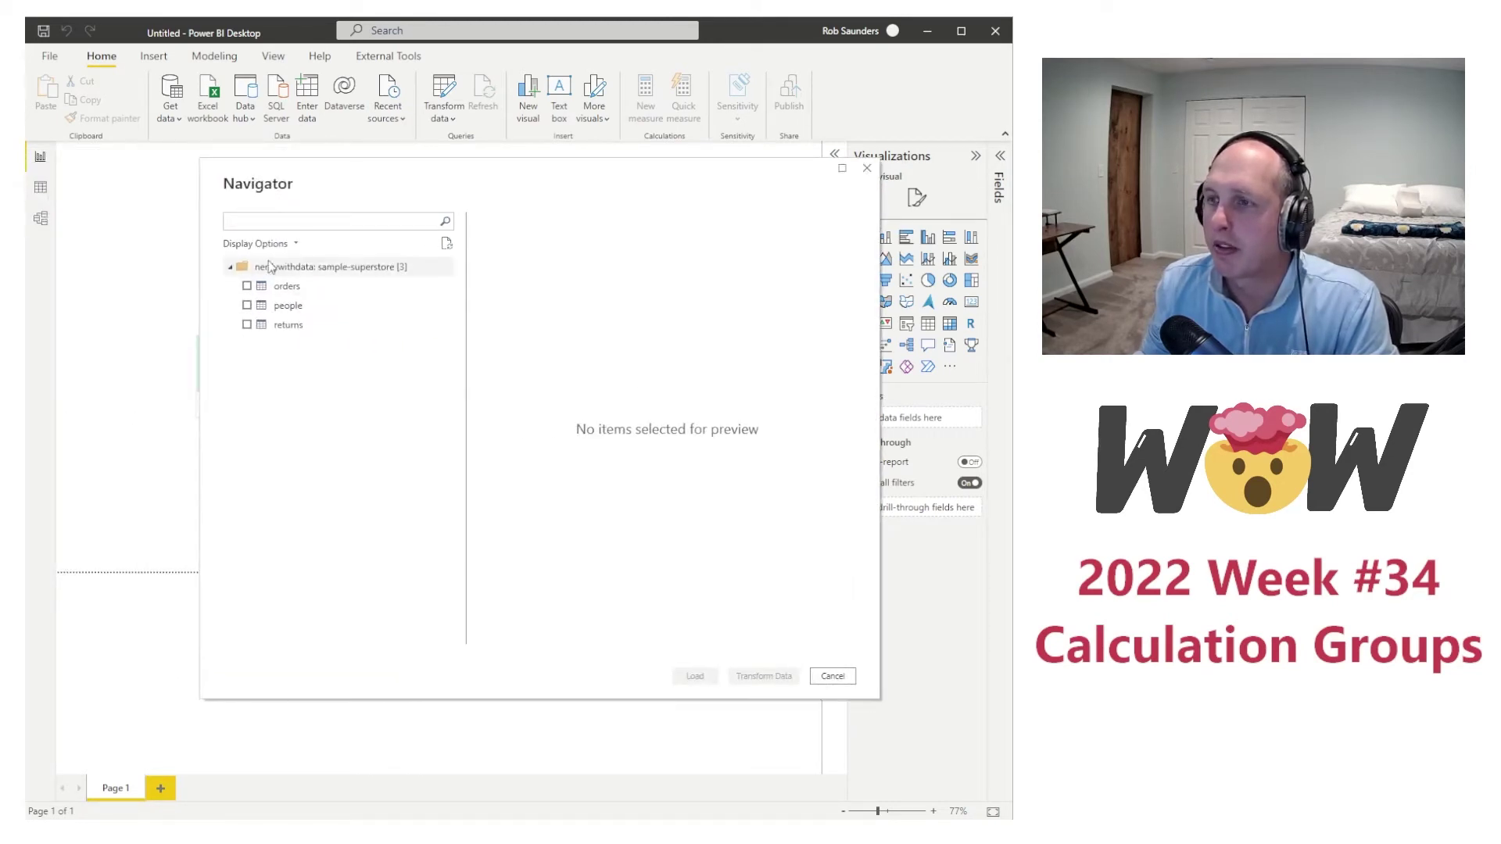
left_click(248, 293)
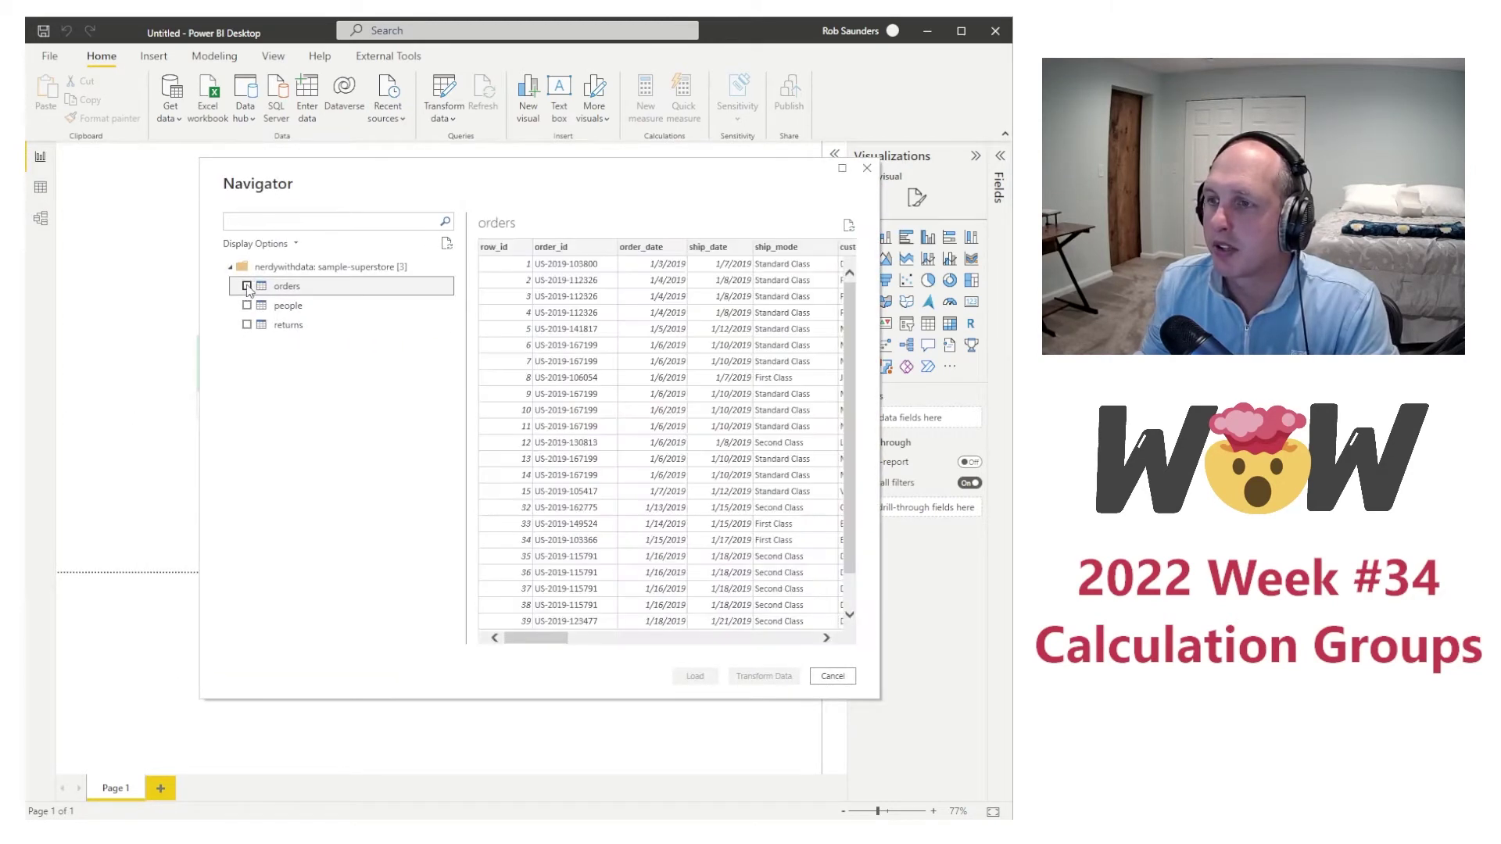
left_click(247, 287)
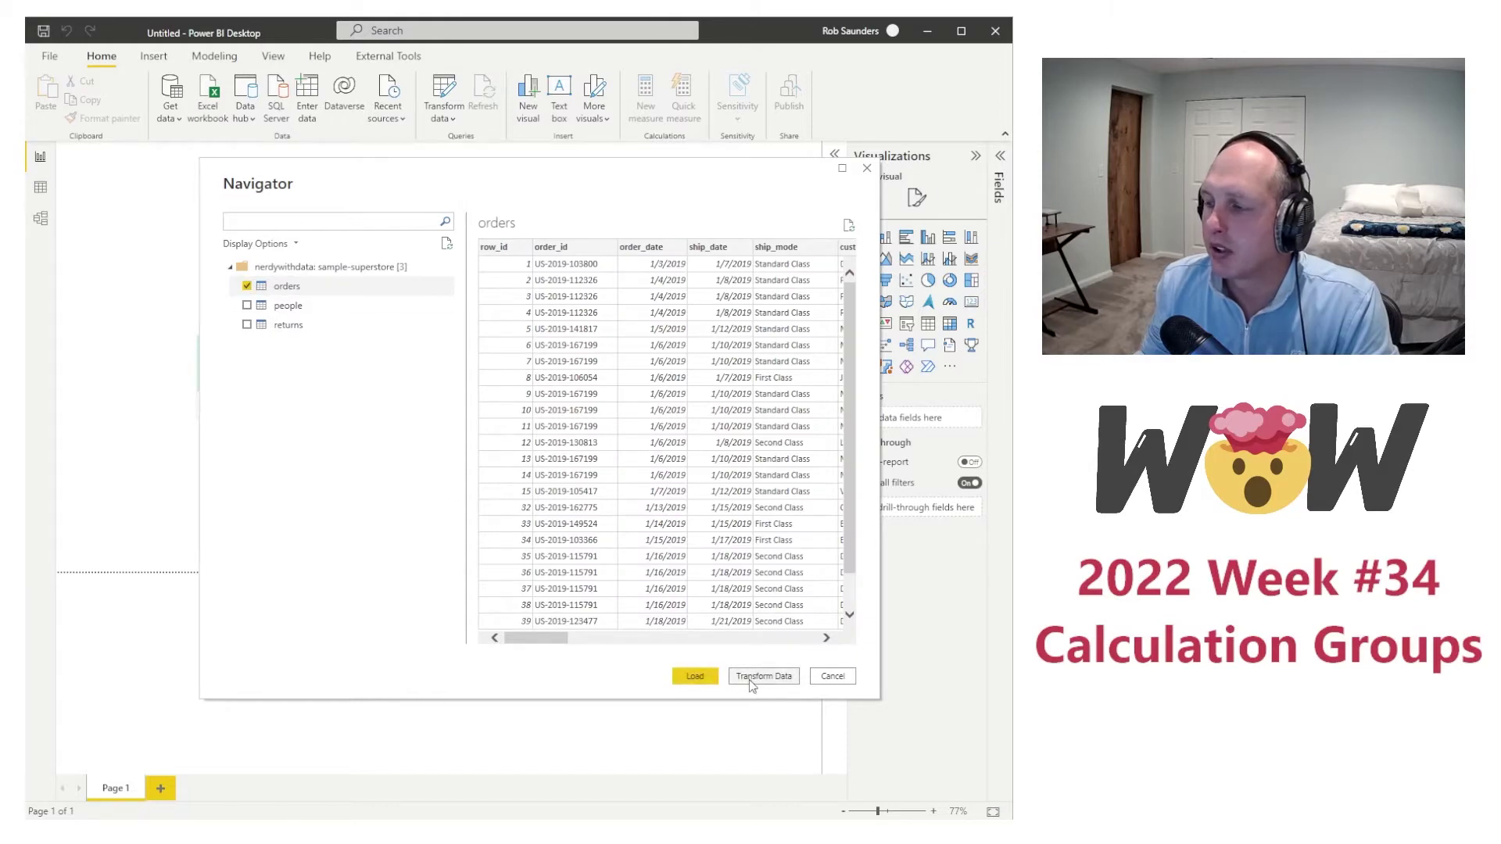
left_click(751, 679)
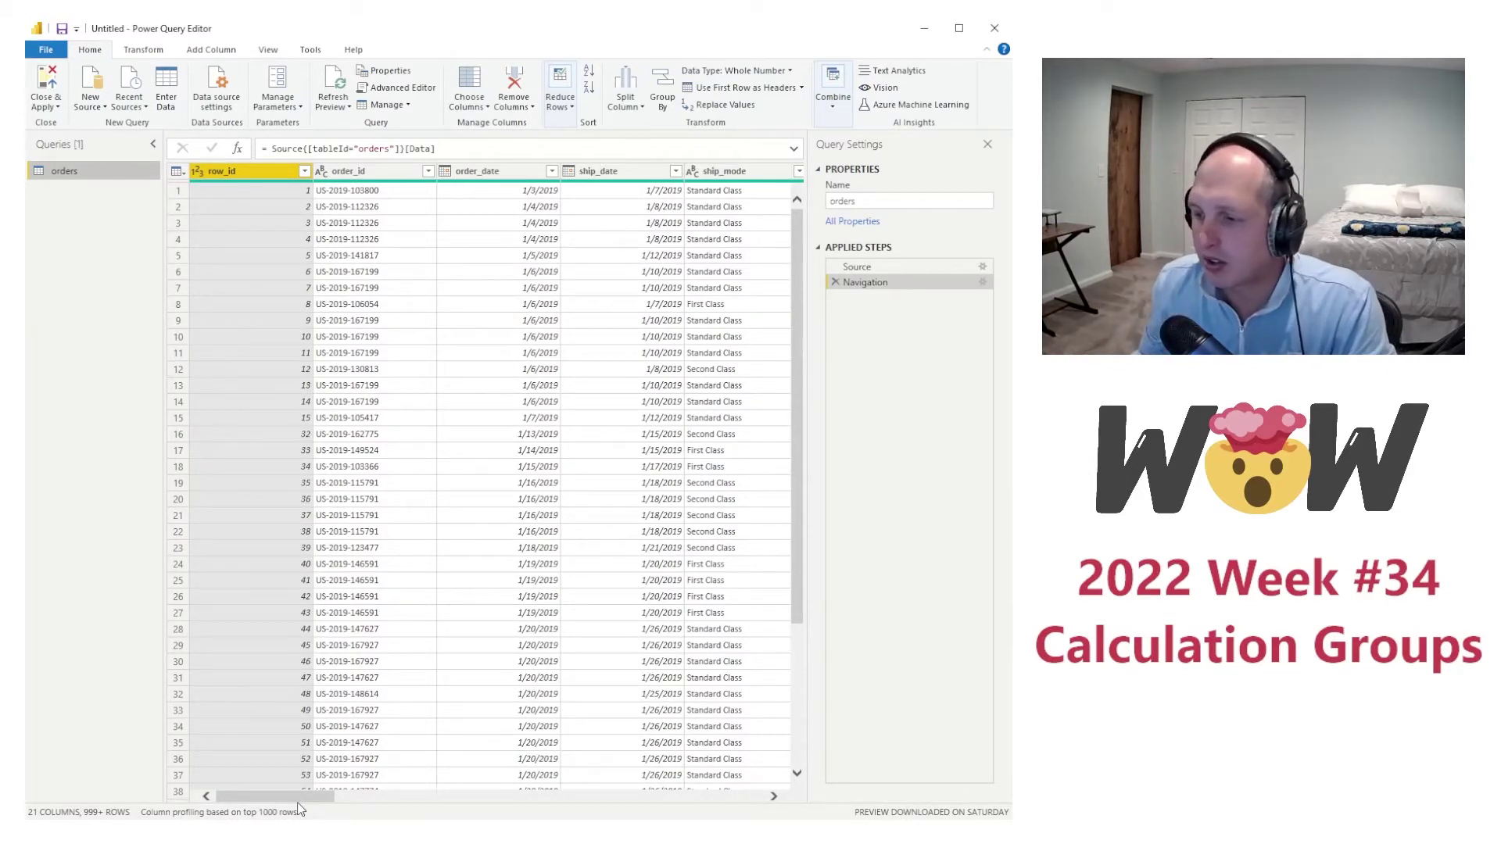
Step: Filter order_date to keep only dates in this year
scroll(302, 795, "right", 3)
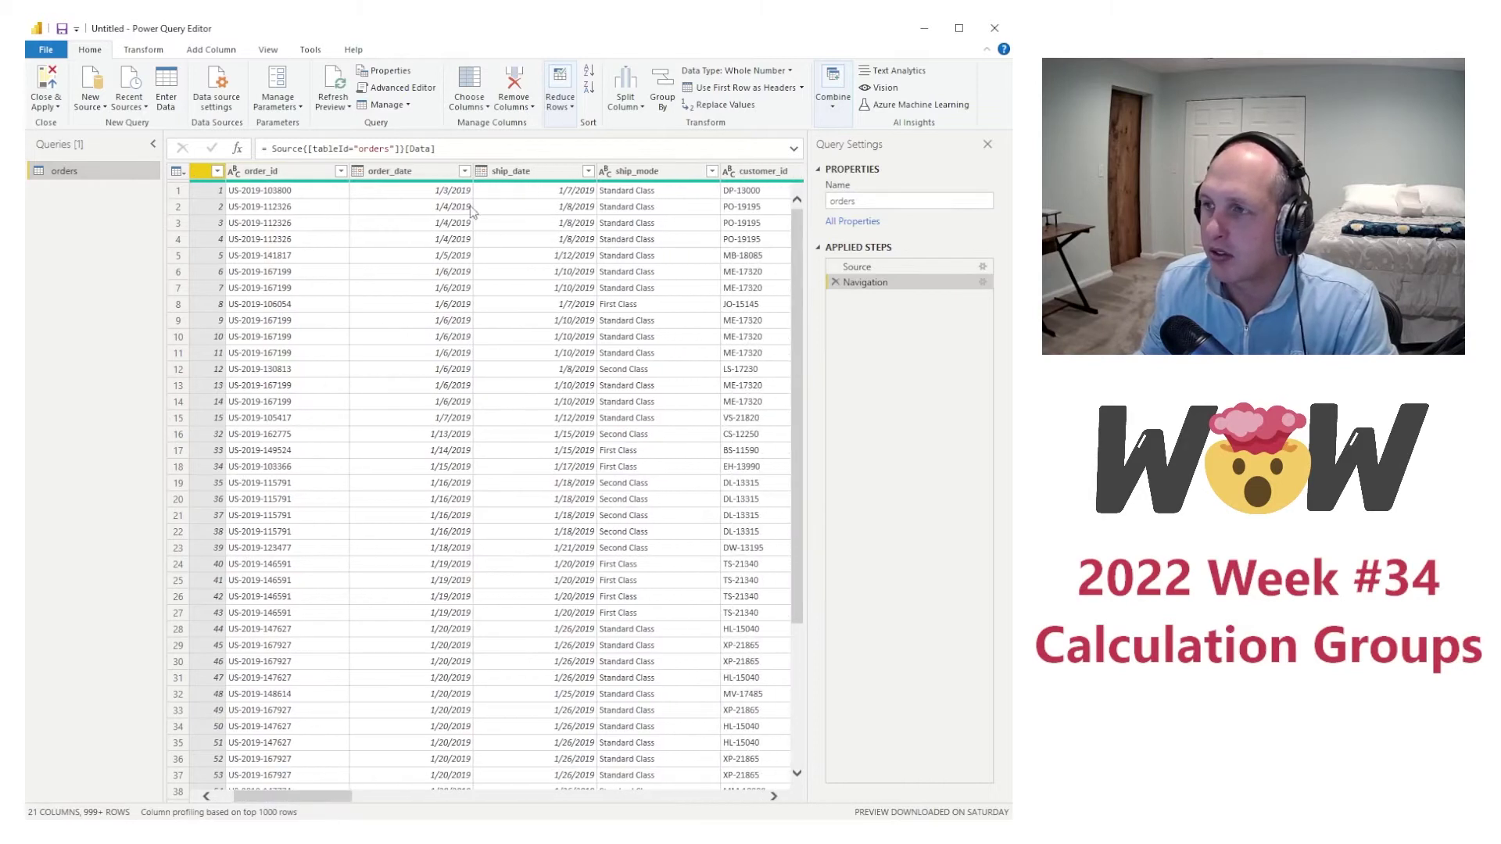
left_click(464, 171)
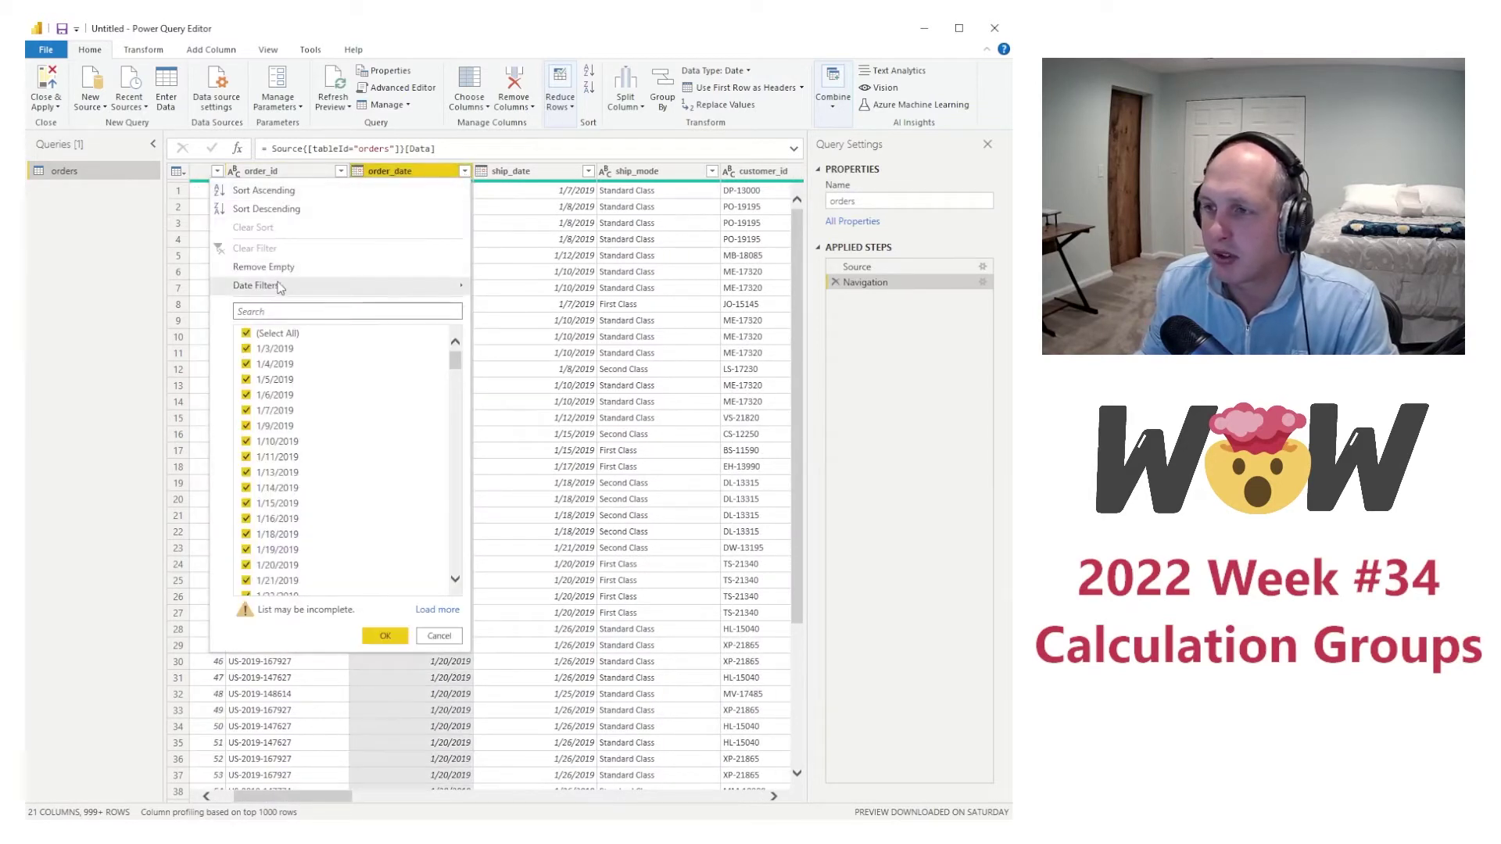
mouse_move(275, 291)
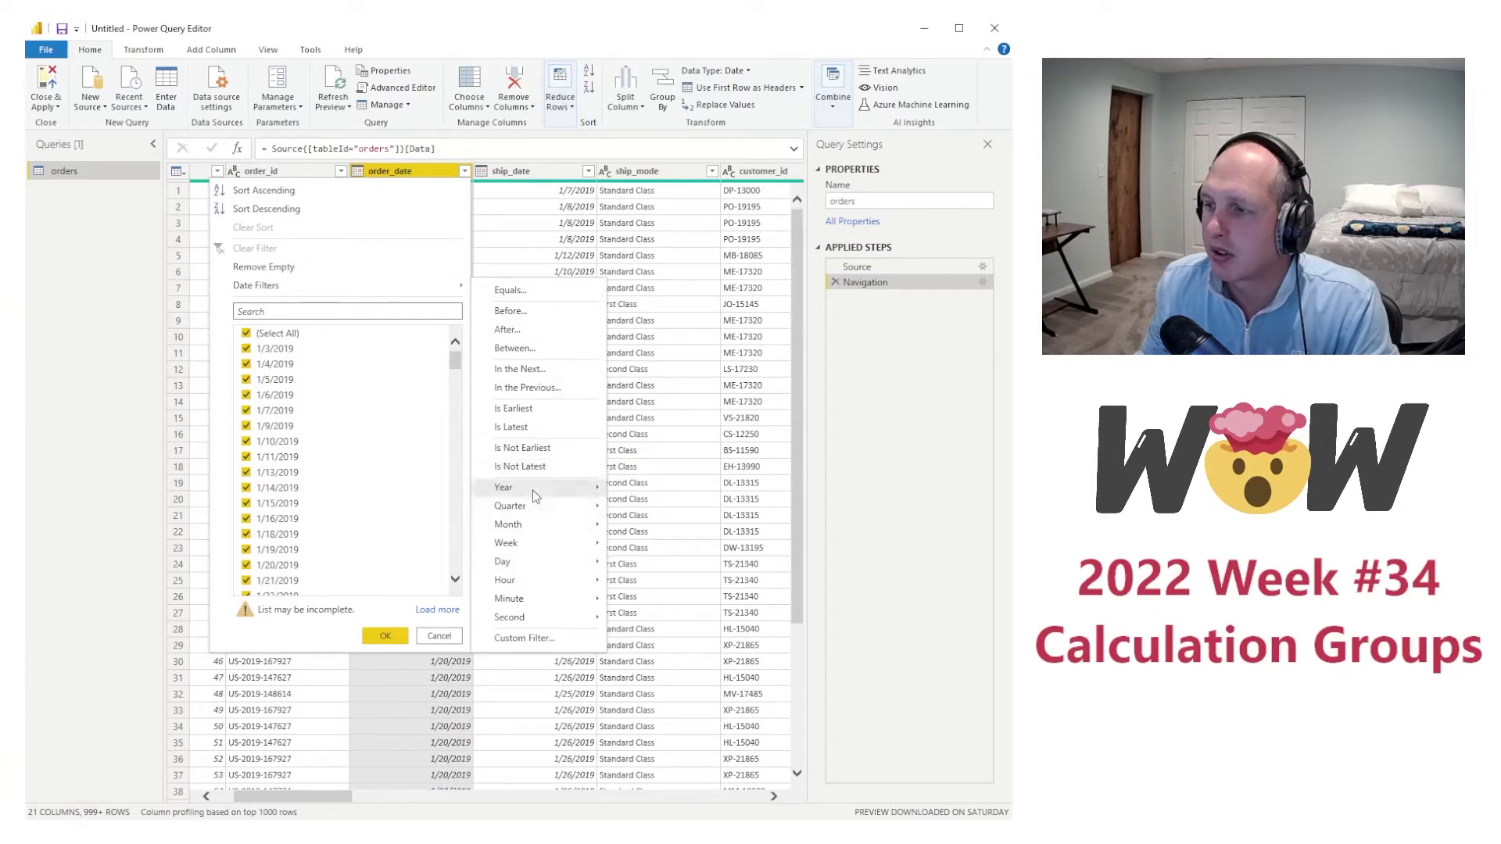
mouse_move(534, 496)
left_click(665, 509)
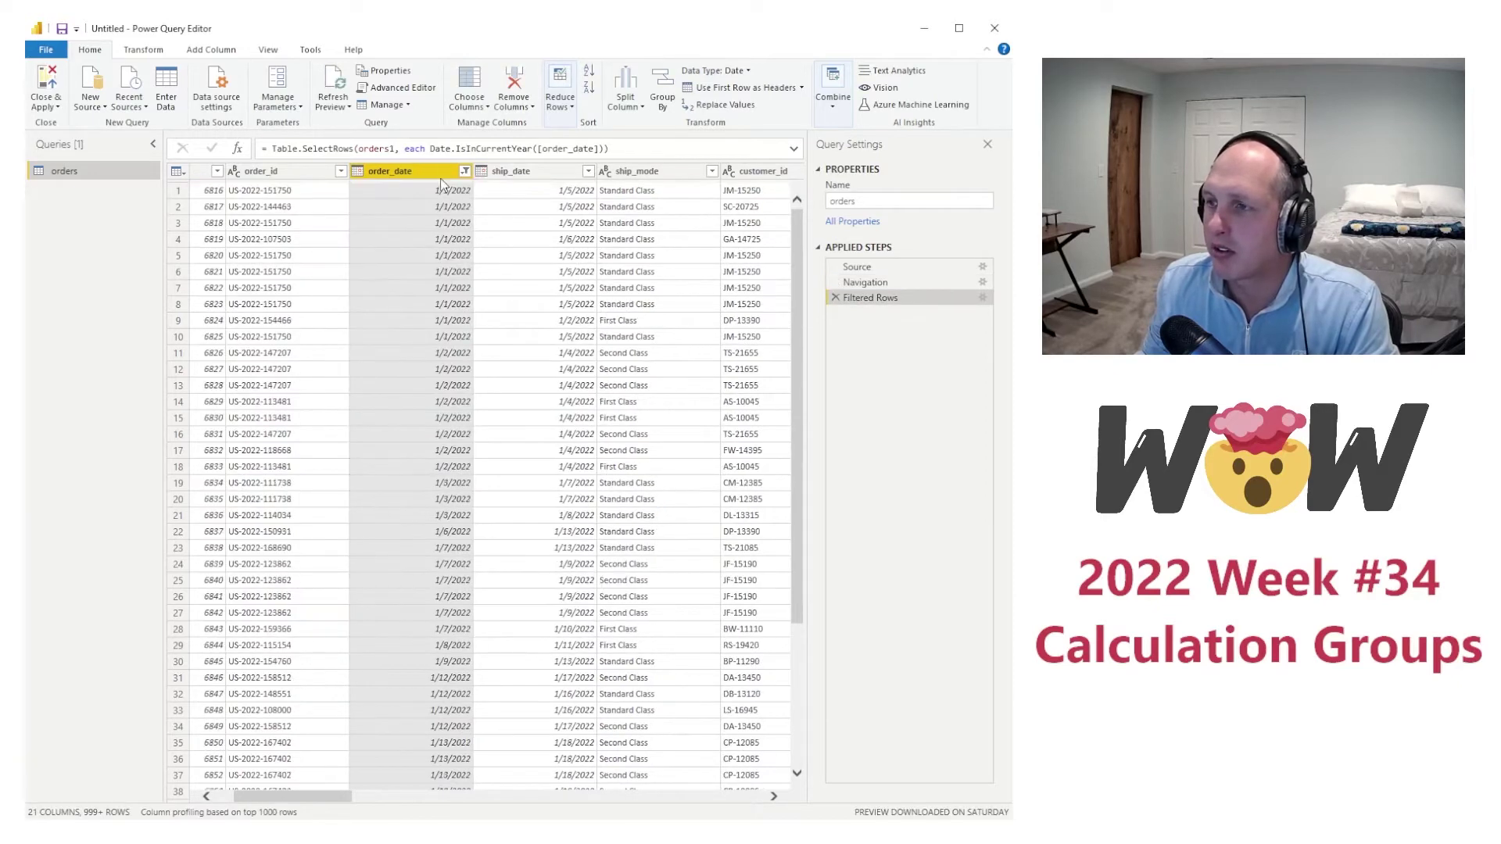
Step: Add an order_date filter keeping only dates before 8/24/22
left_click(465, 171)
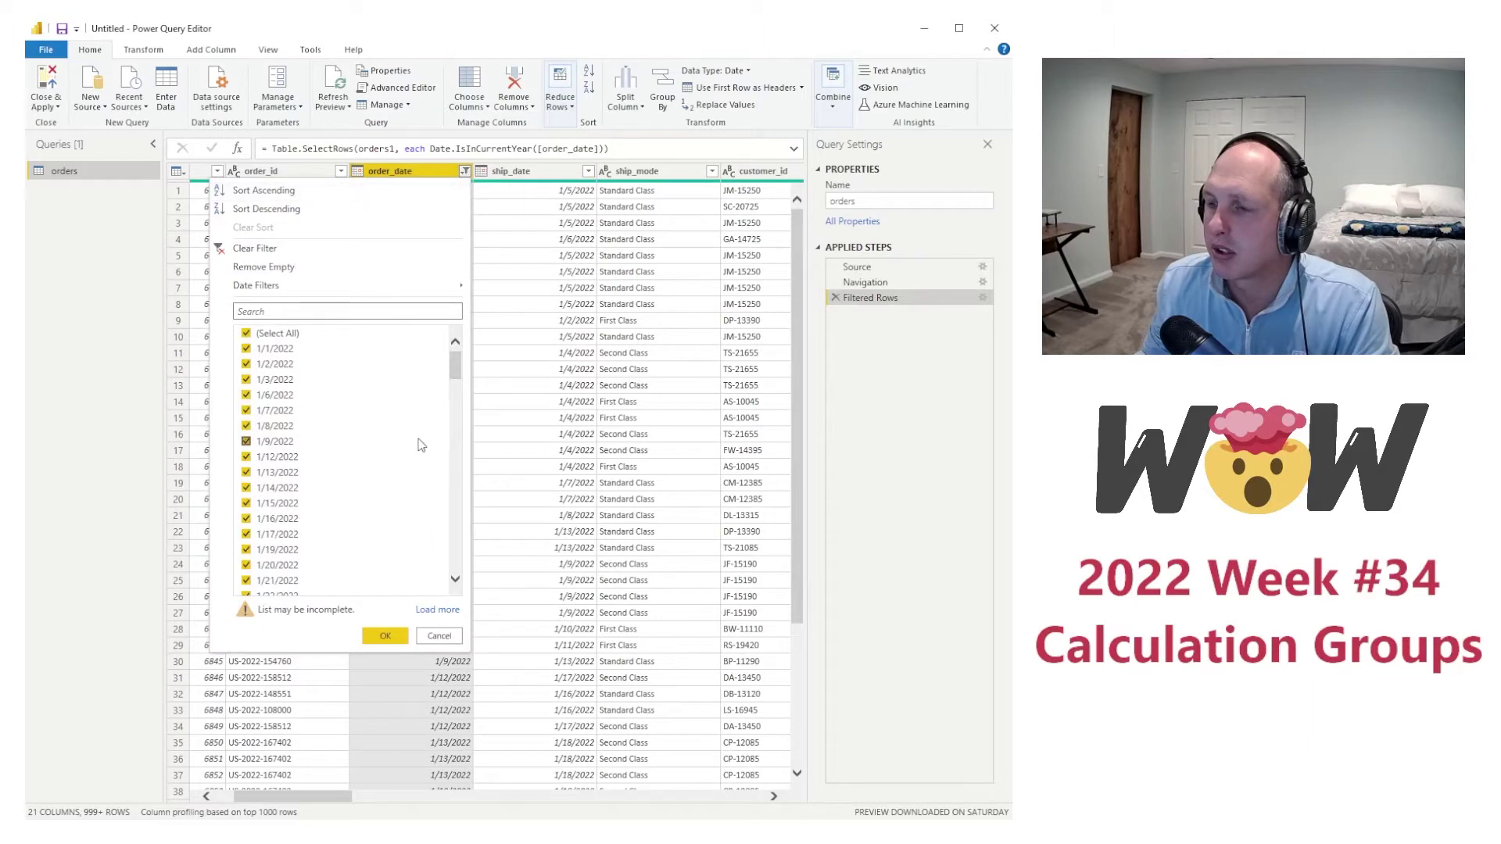
mouse_move(335, 282)
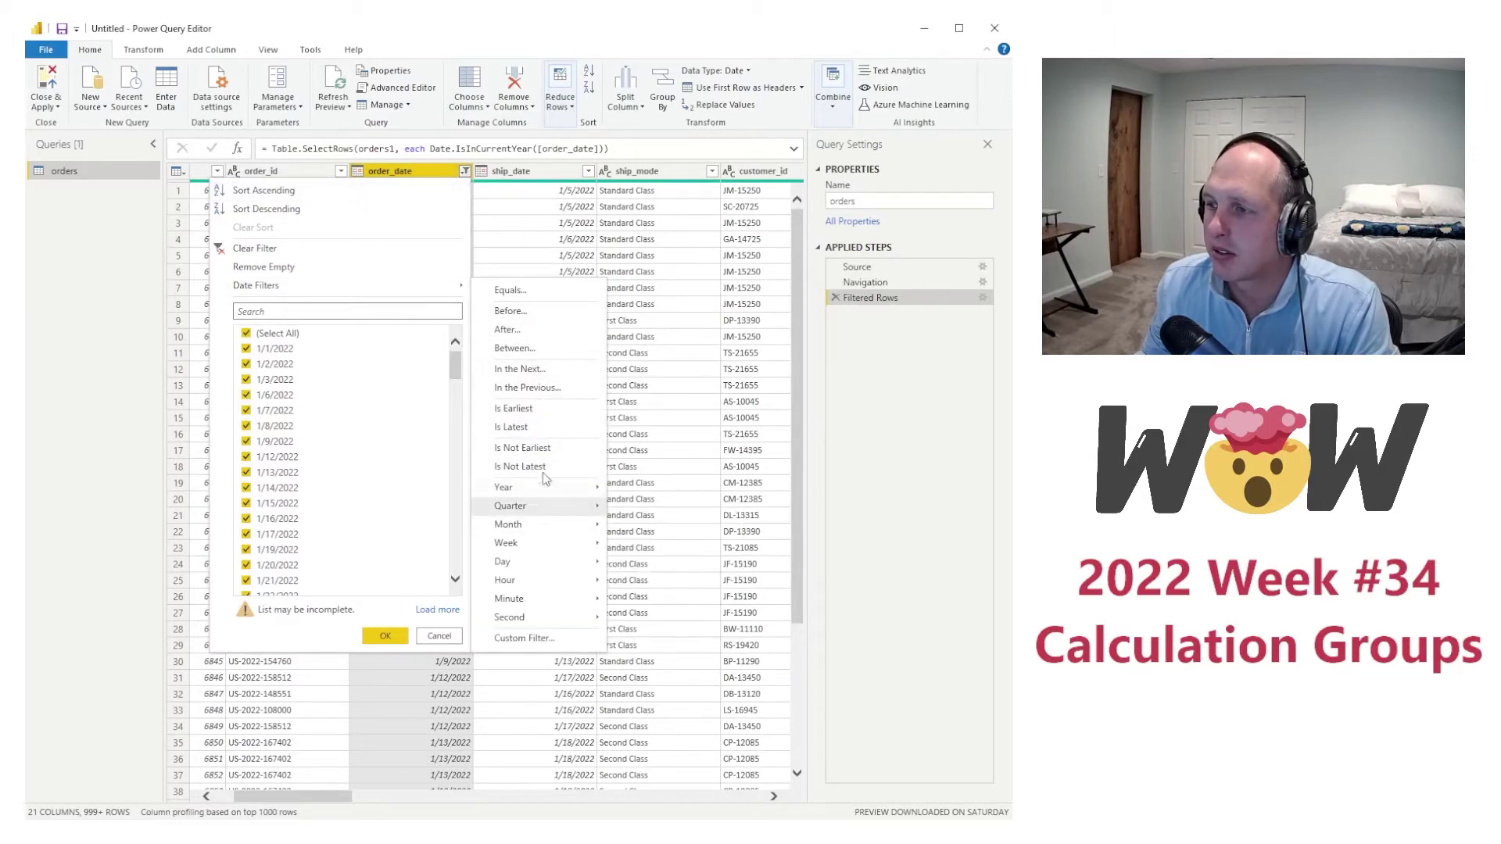
key("Escape")
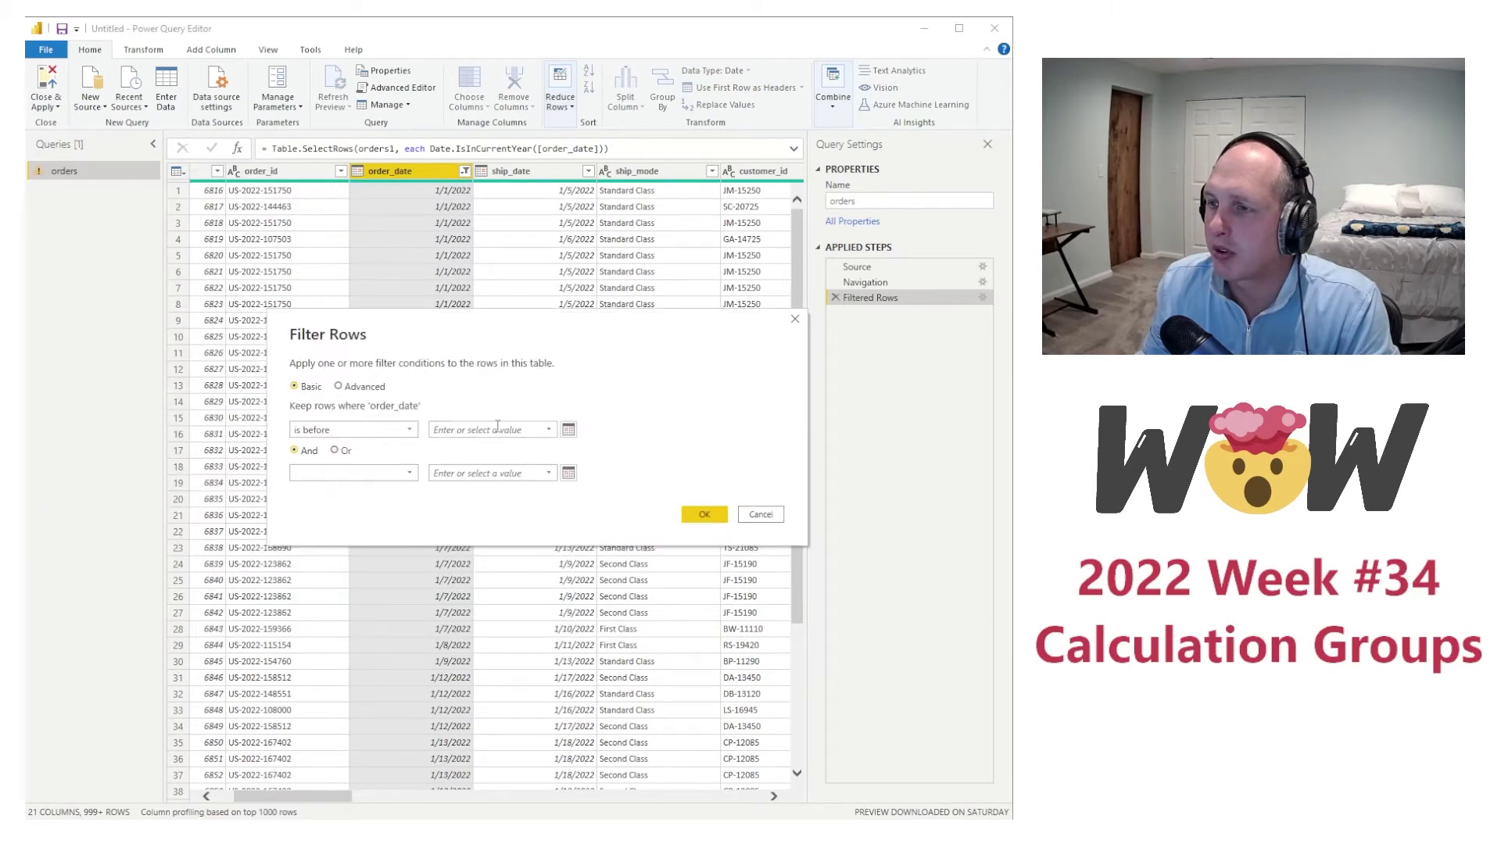
left_click(497, 429)
type("8/2")
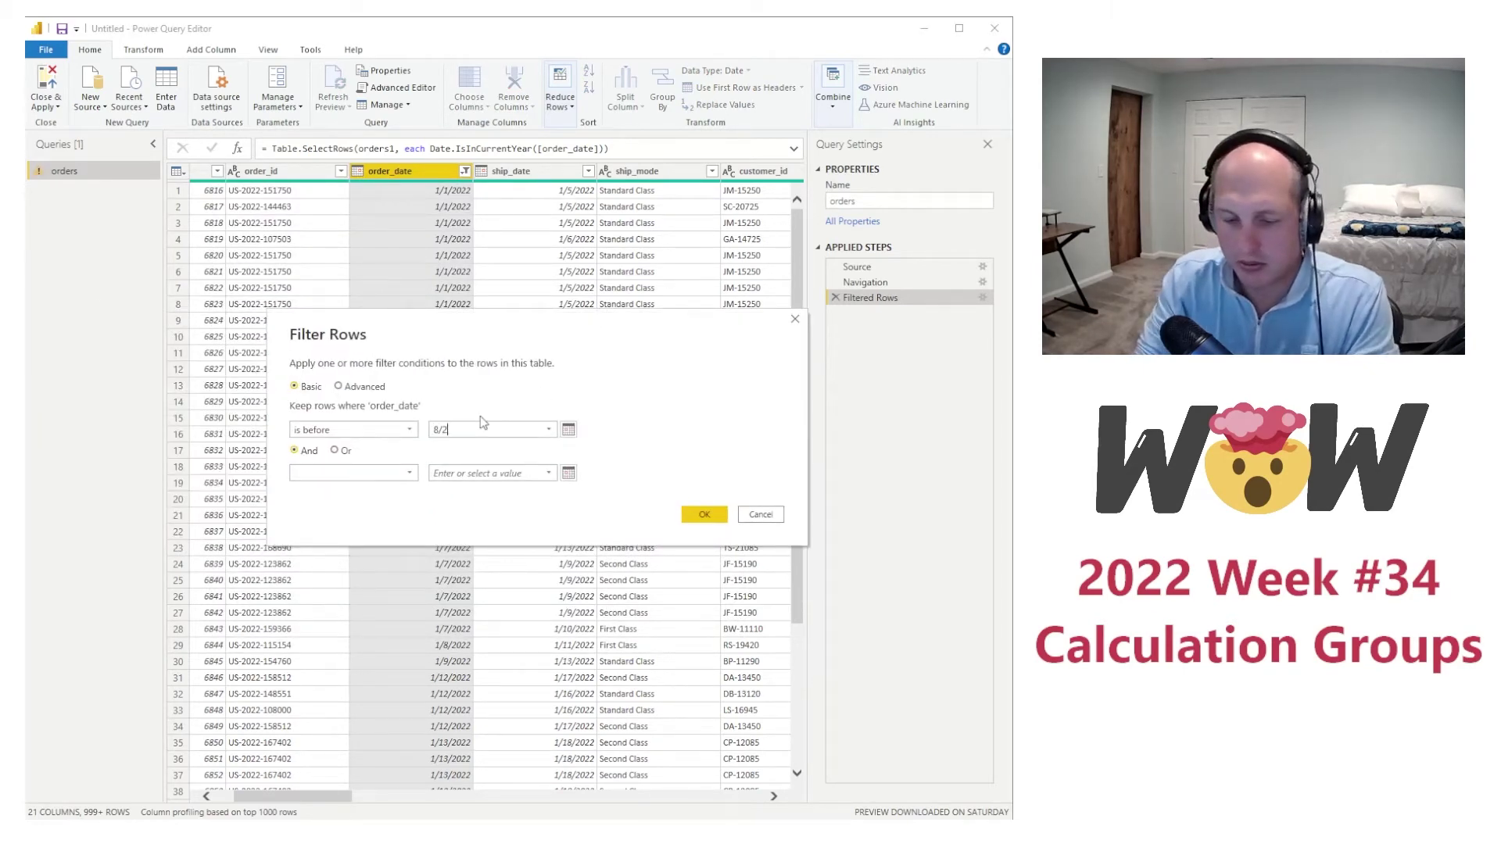
type("4/22")
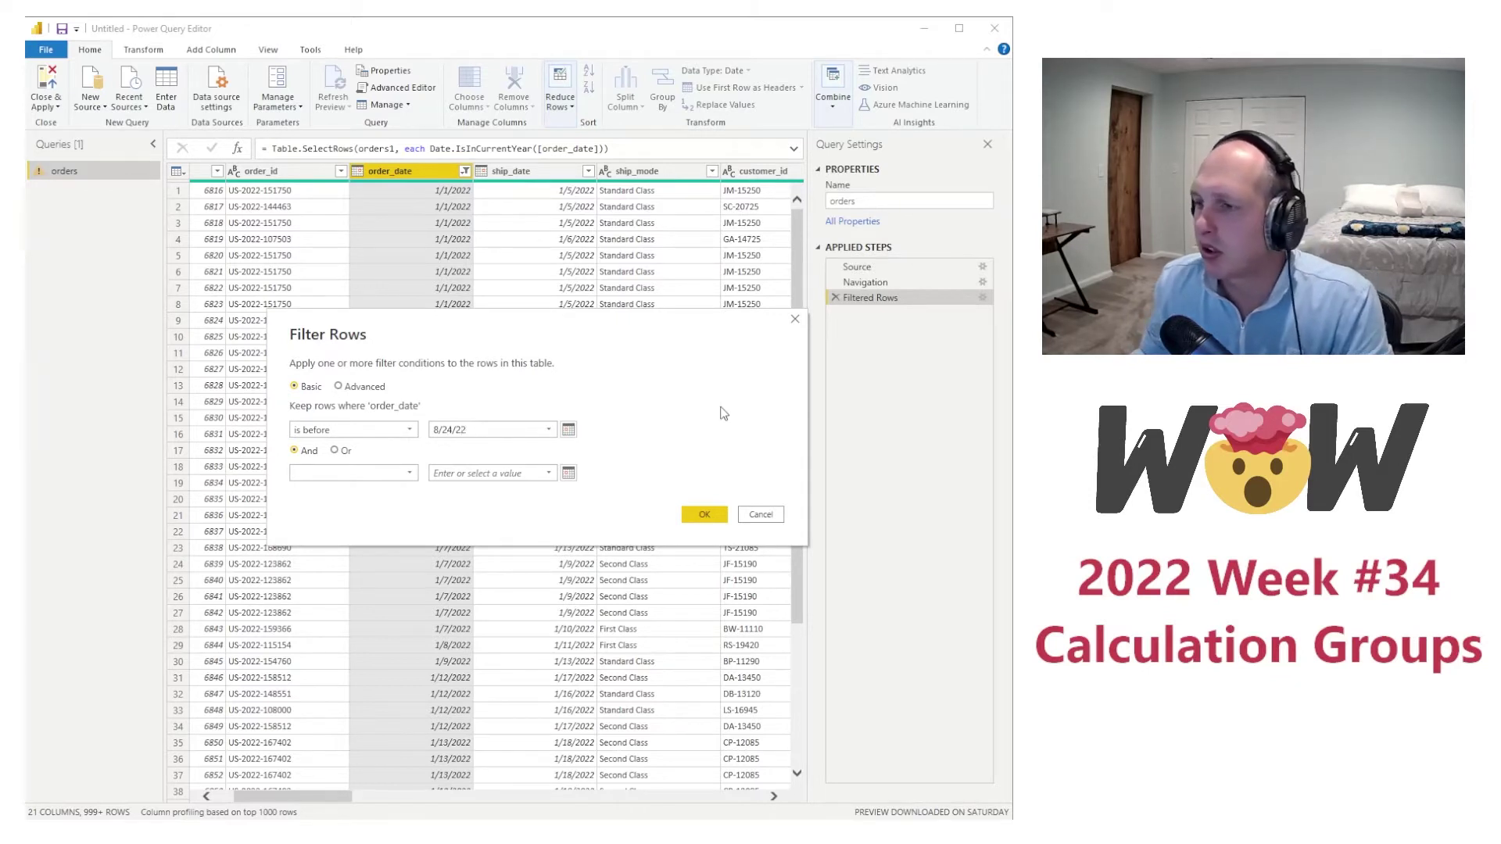
left_click(692, 514)
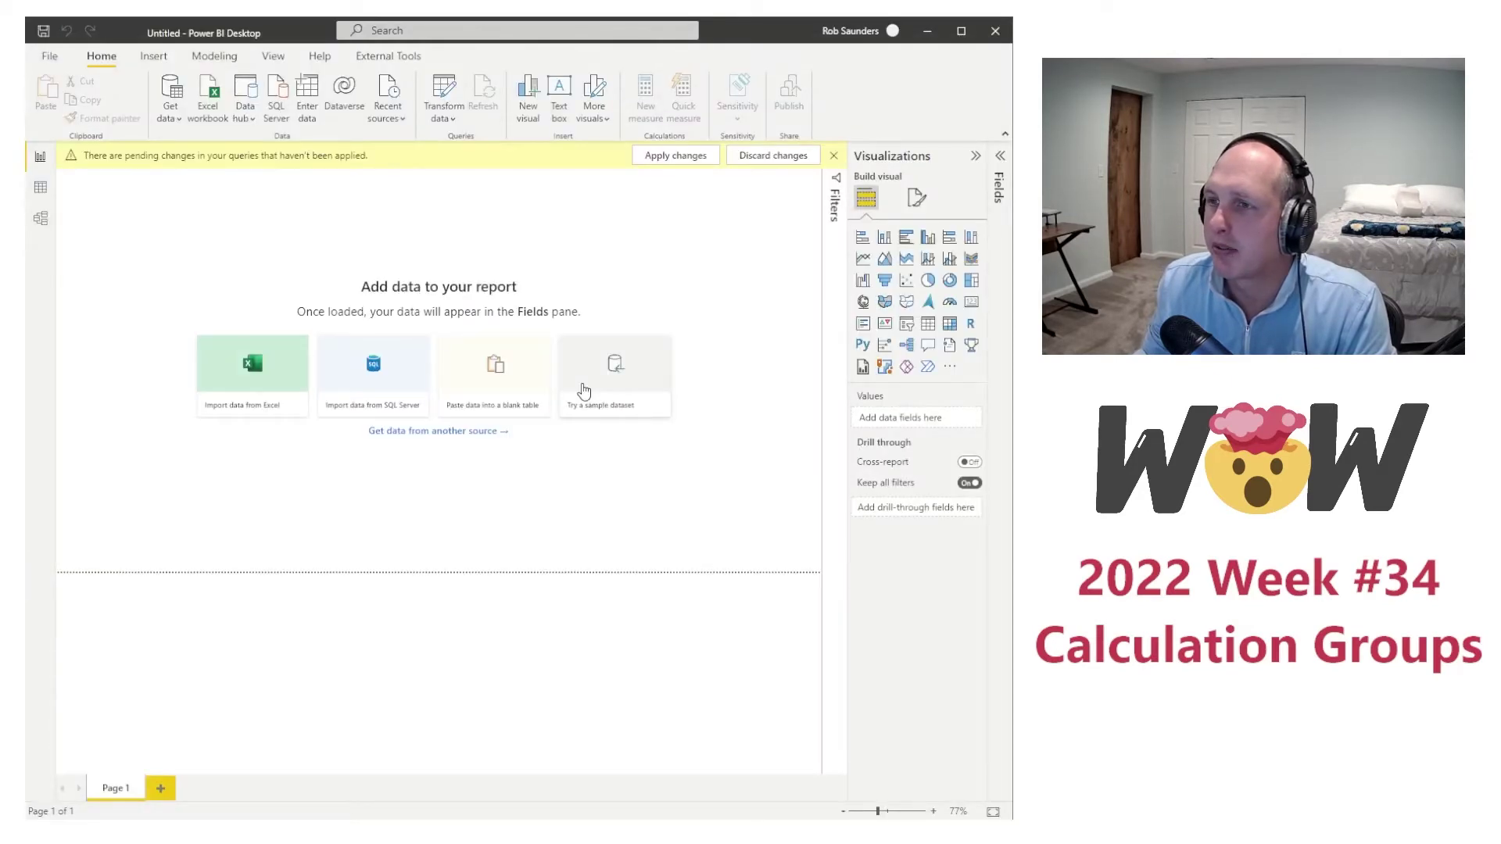
Step: Apply the pending query changes and expand the orders table's columns in the Fields pane
left_click(689, 157)
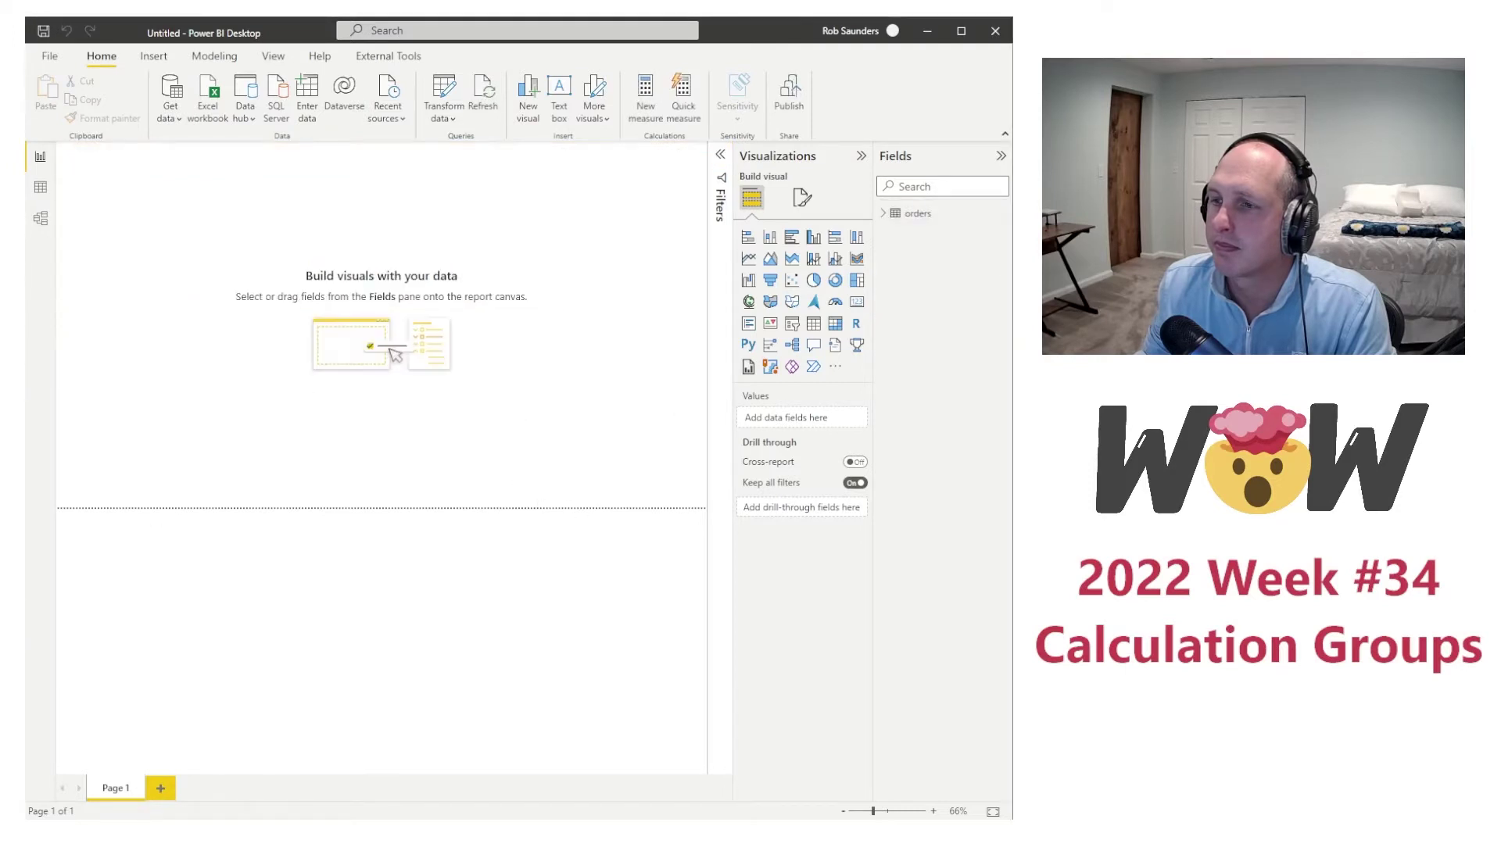
left_click(882, 216)
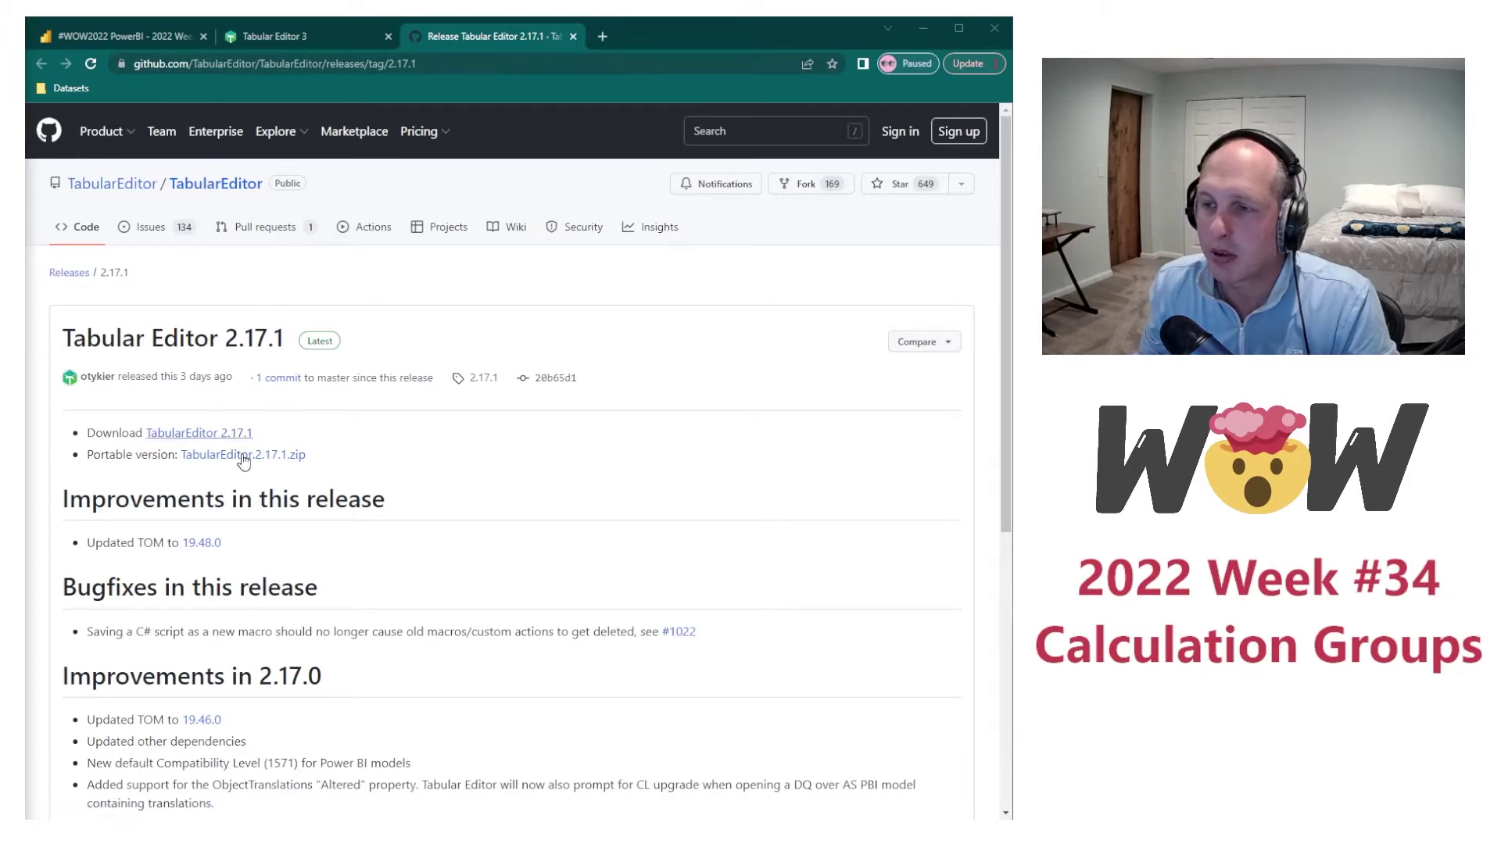
Step: Download the TabularEditor 2.17.1 installer and have it open when the download completes
left_click(218, 443)
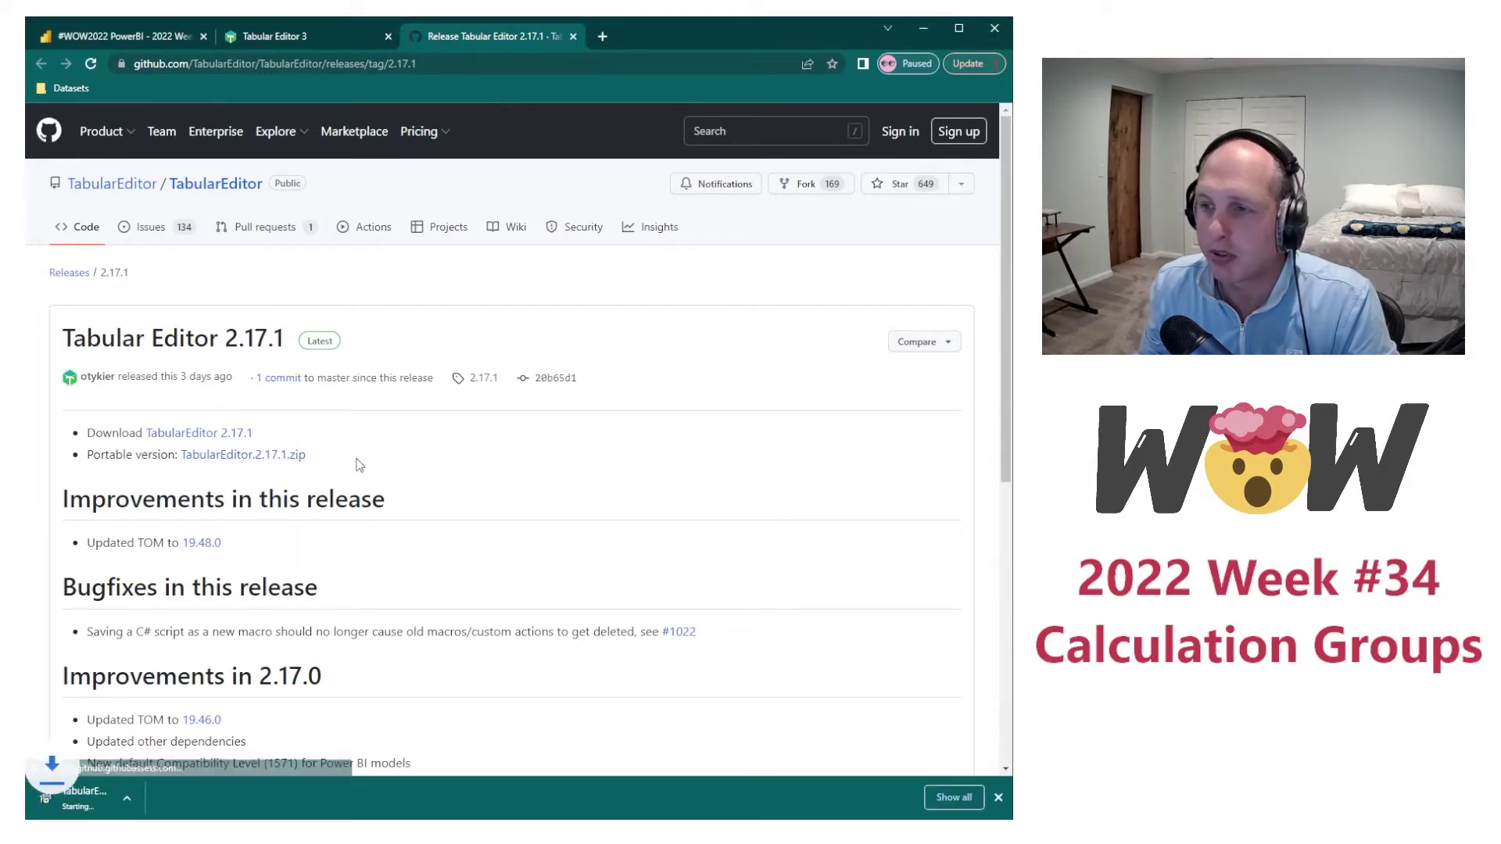
left_click(100, 806)
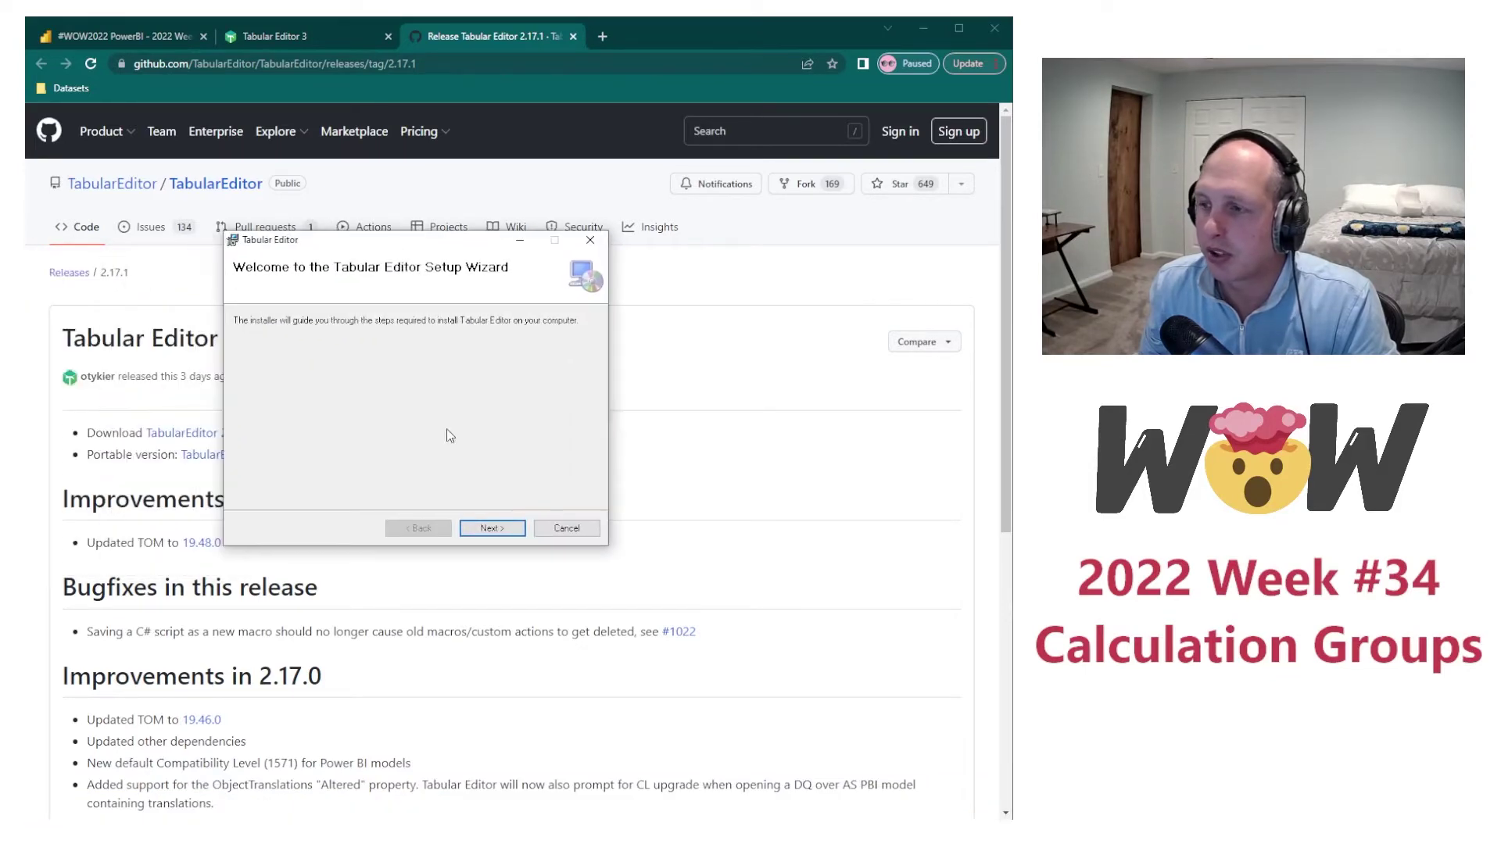
Step: Install Tabular Editor accepting the MIT licence, default folder and only a Program Menu shortcut
left_click(485, 534)
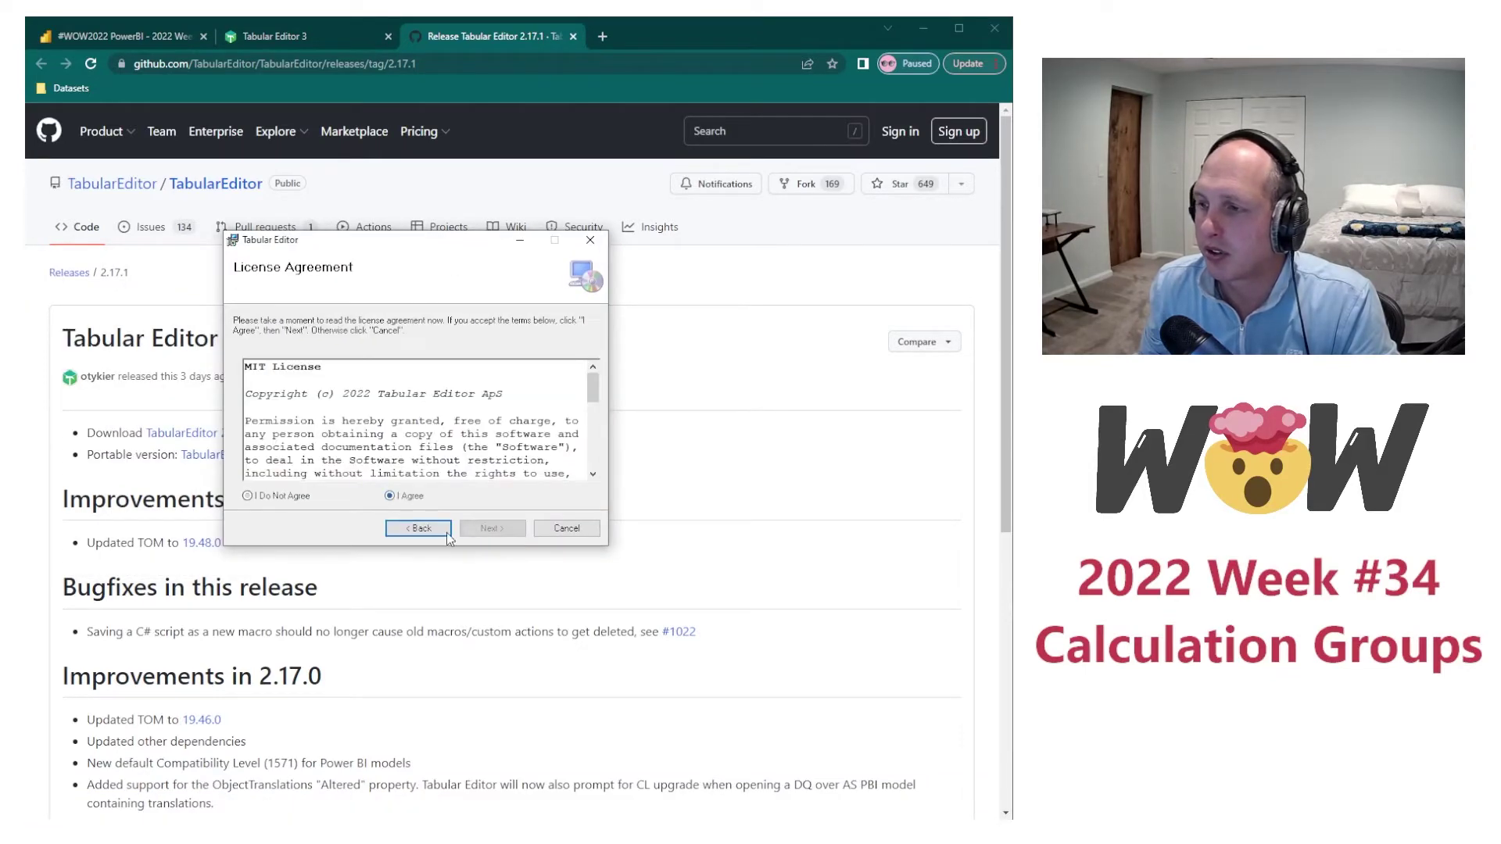
left_click(491, 529)
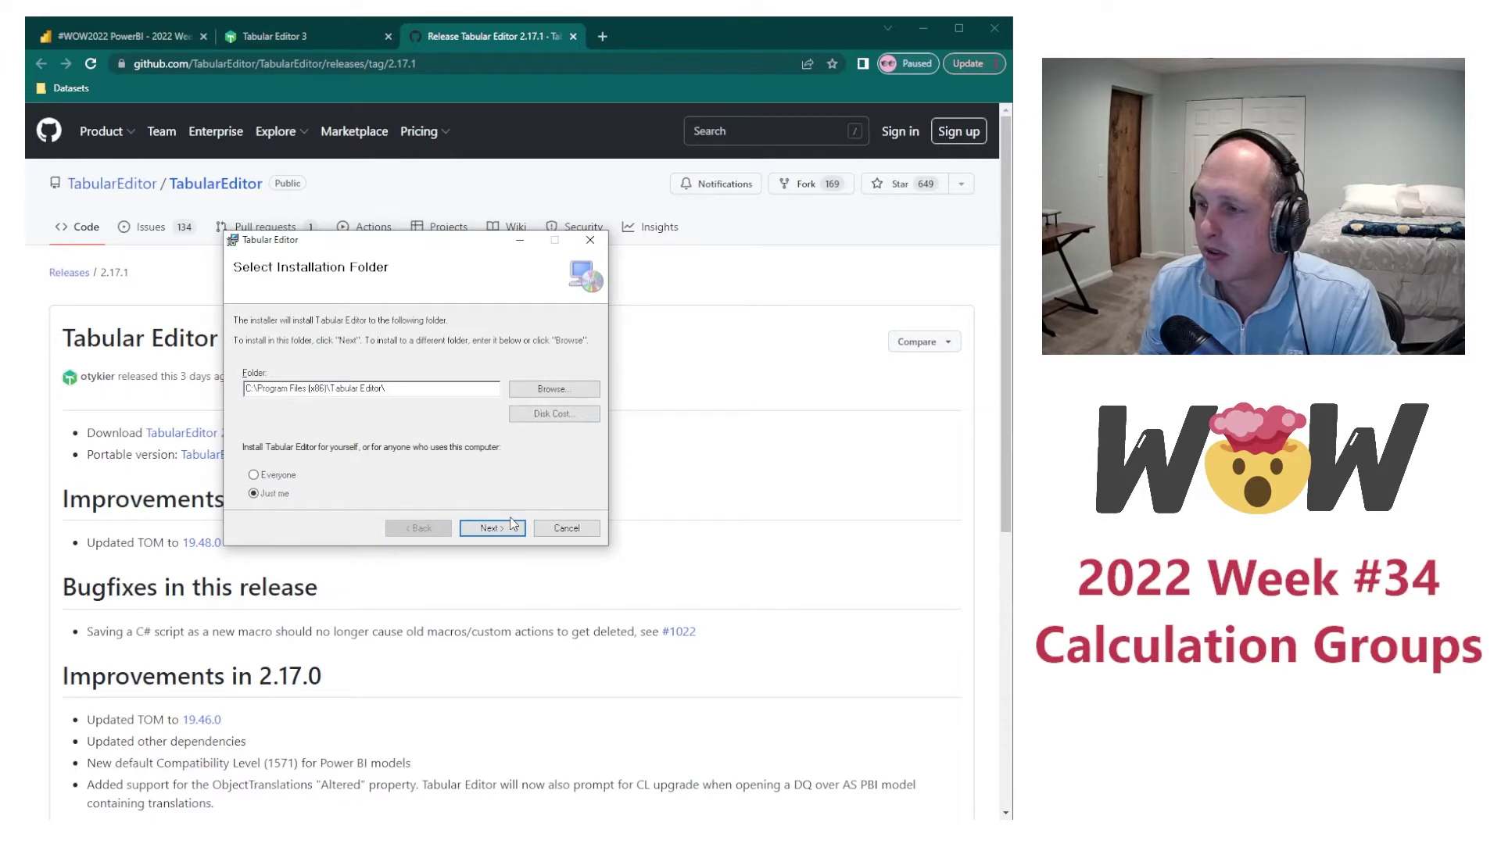
left_click(492, 528)
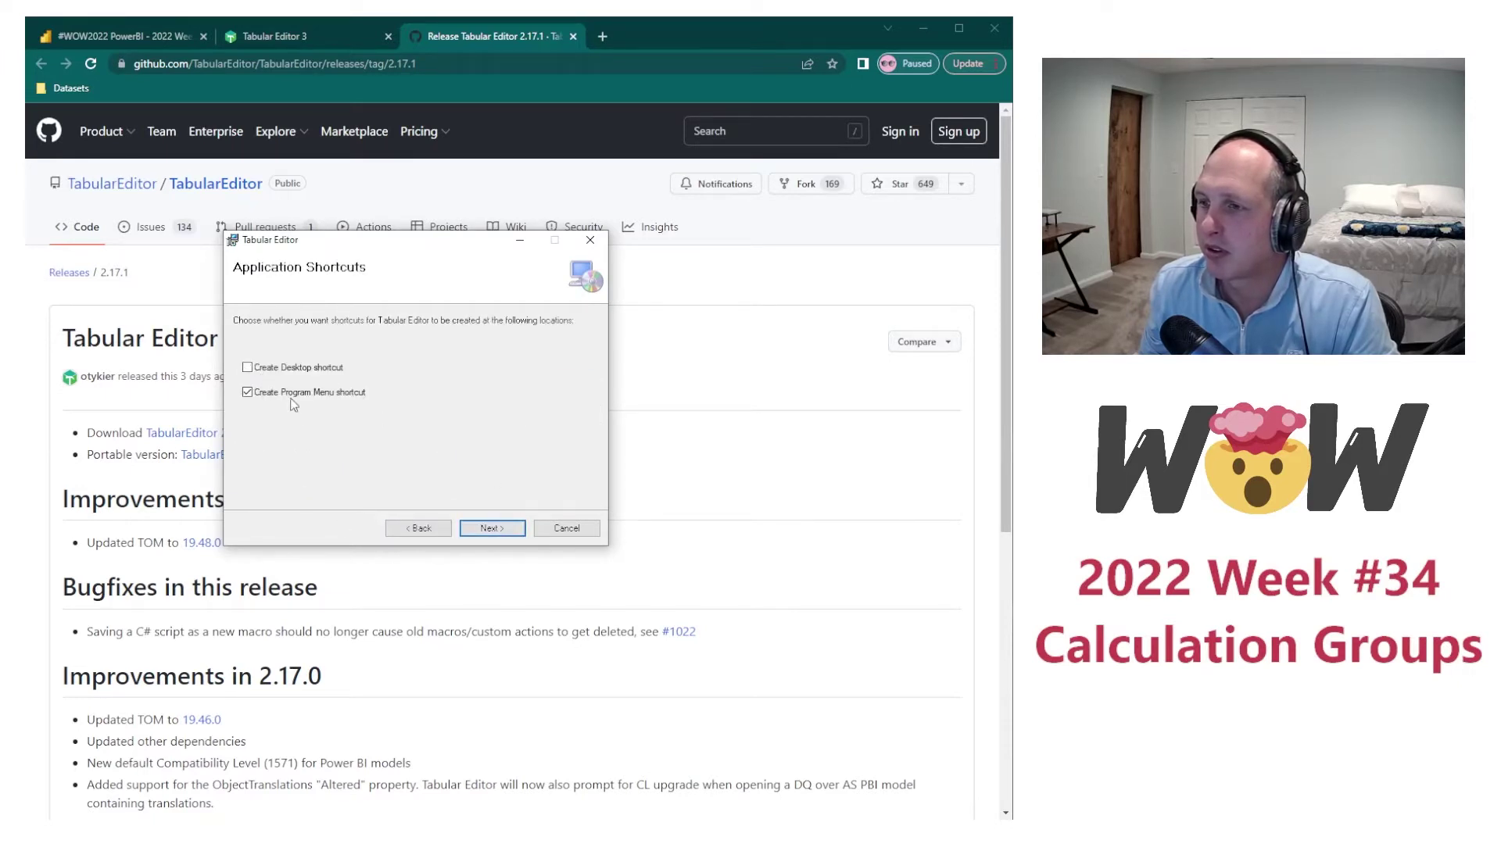
left_click(508, 529)
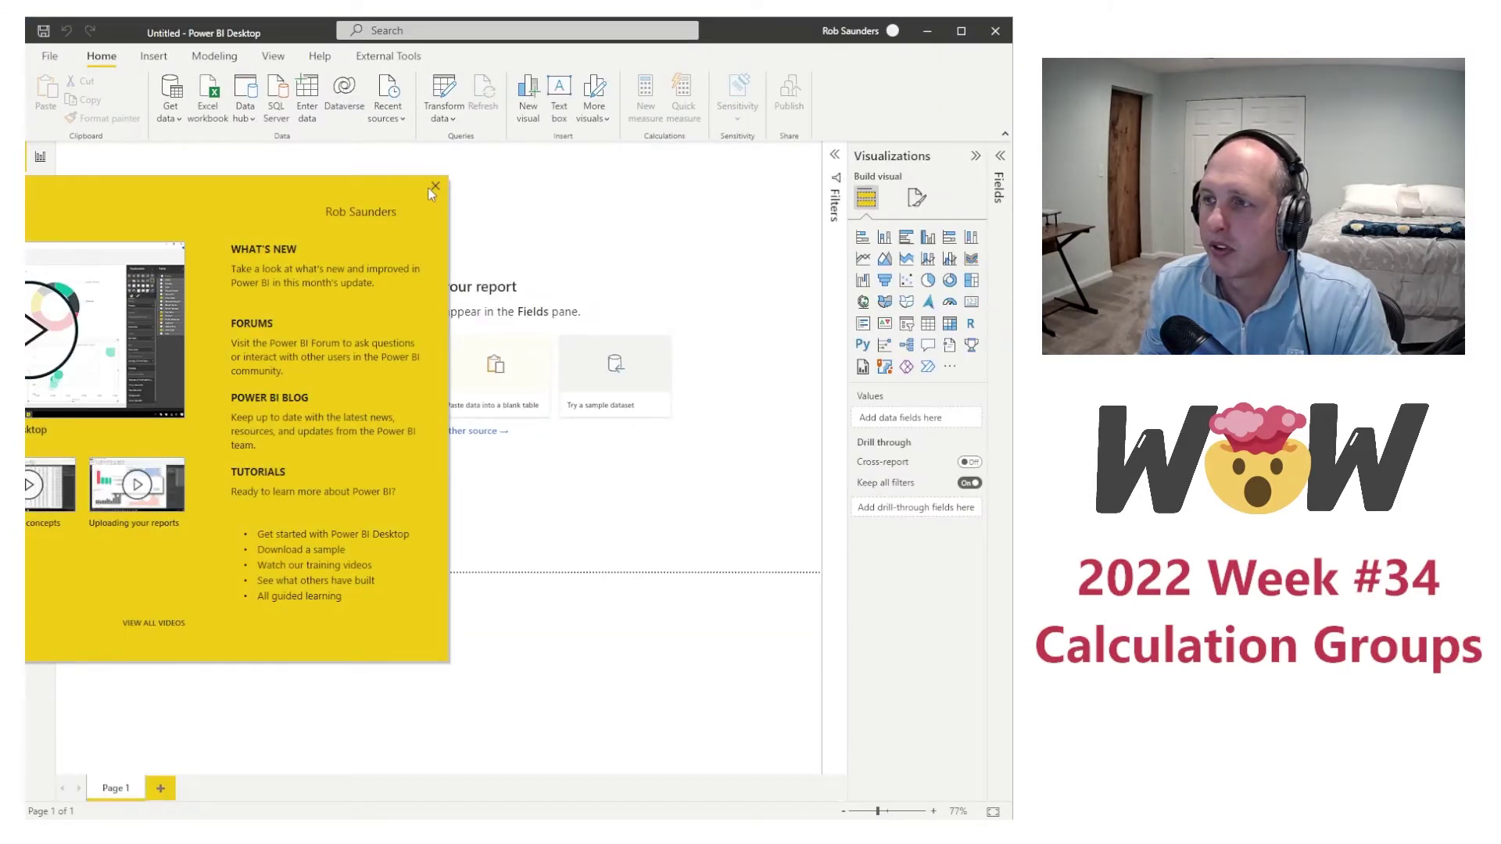
Step: Dismiss the welcome screen, test-launch Tabular Editor from External Tools, then close it
left_click(440, 196)
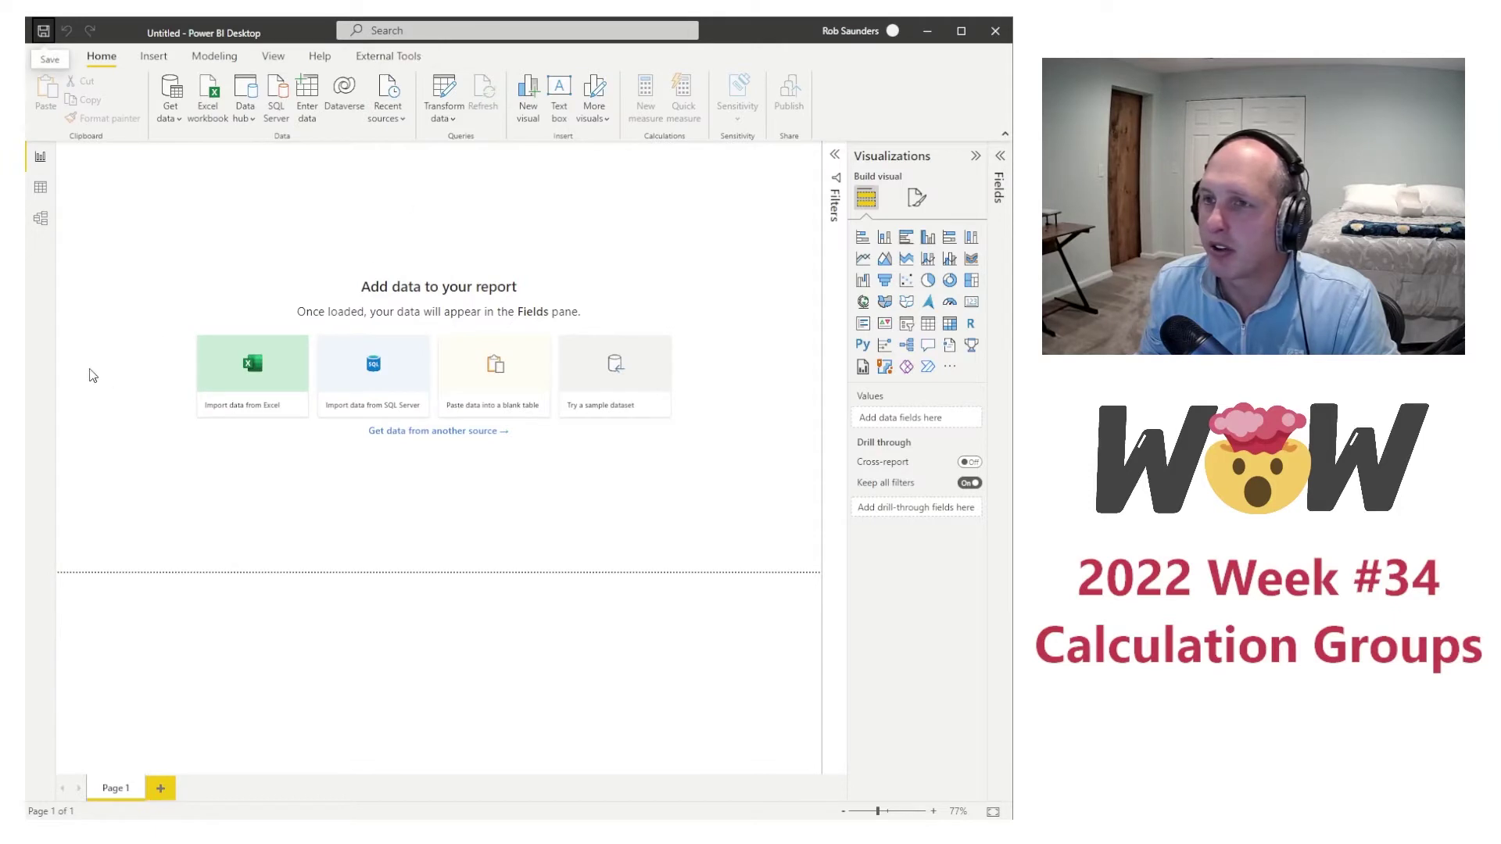
left_click(362, 53)
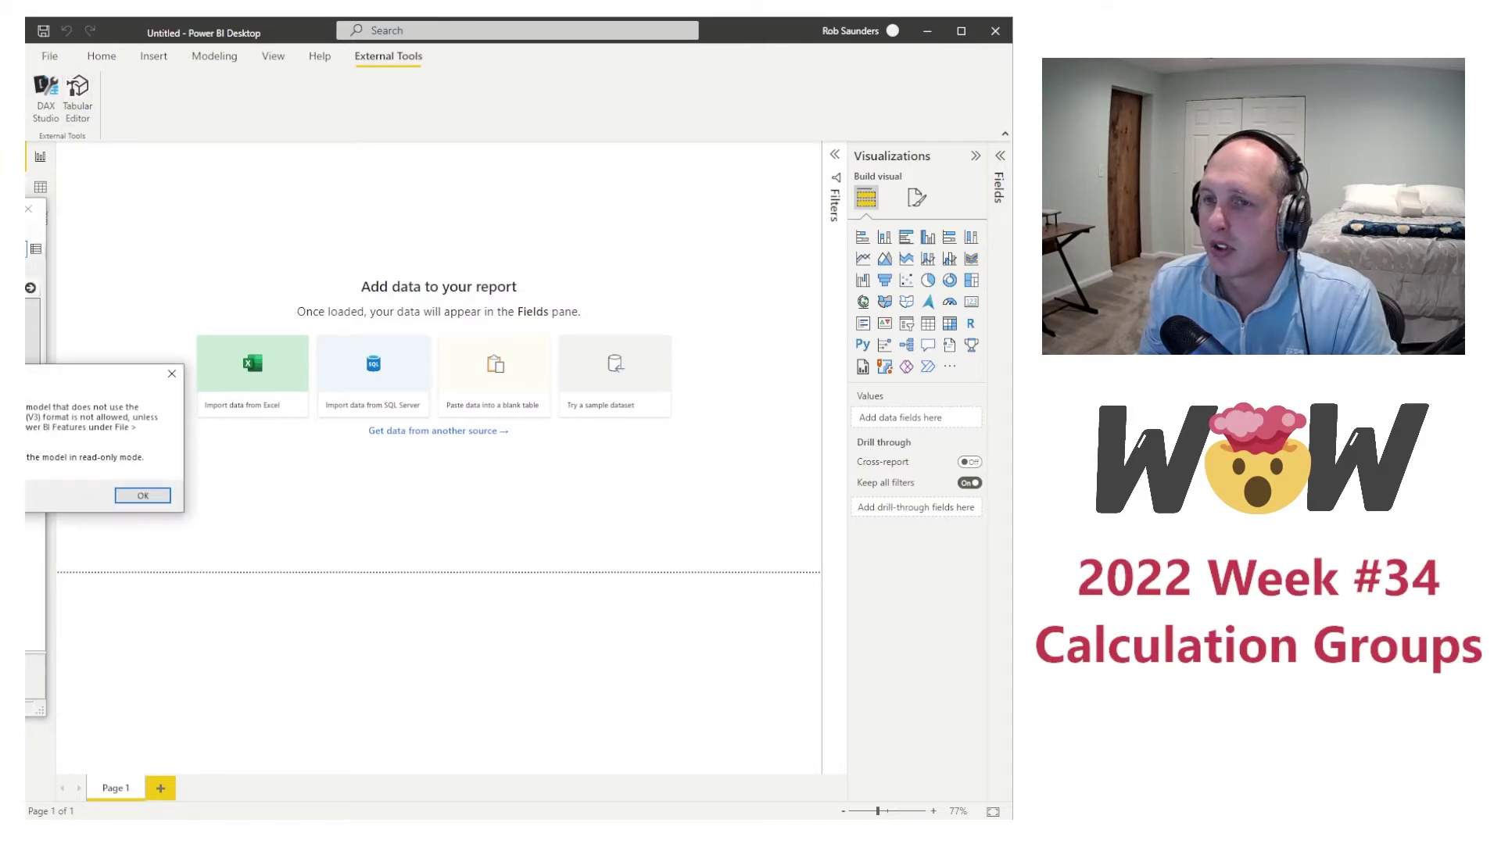
left_click(127, 497)
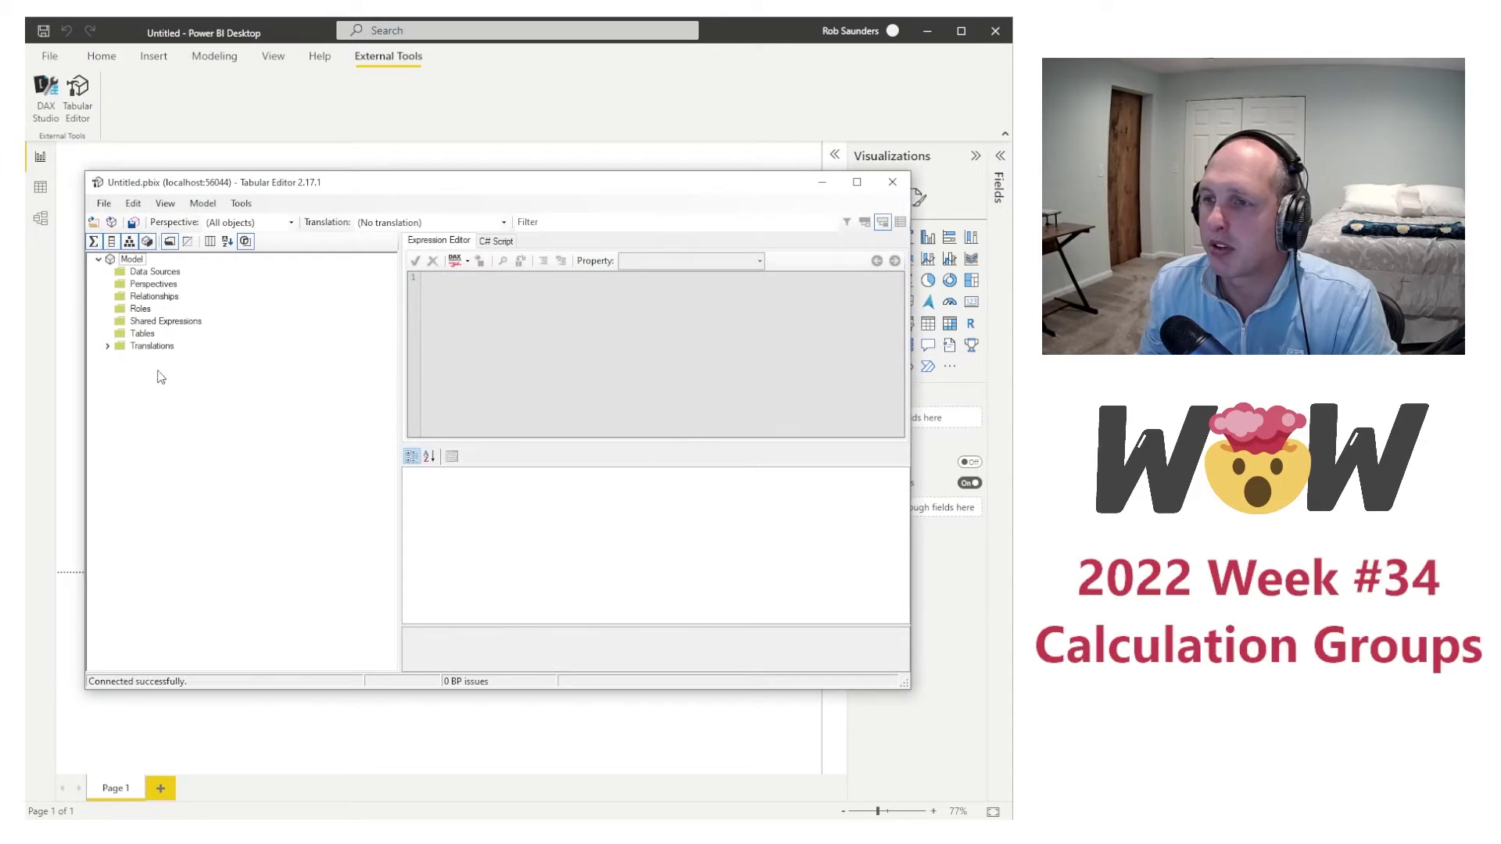
left_click(891, 183)
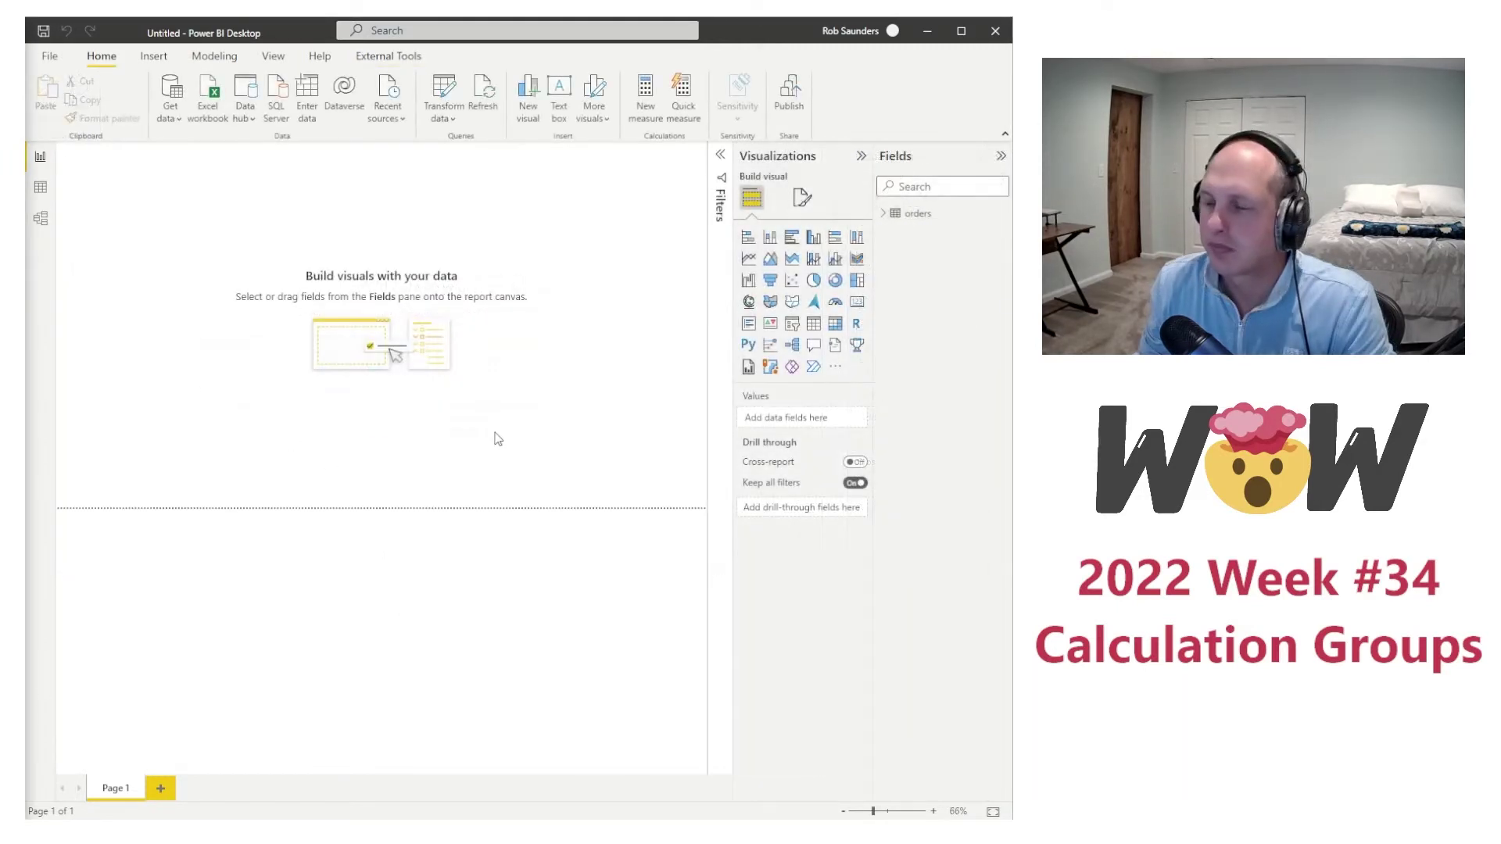
left_click(391, 57)
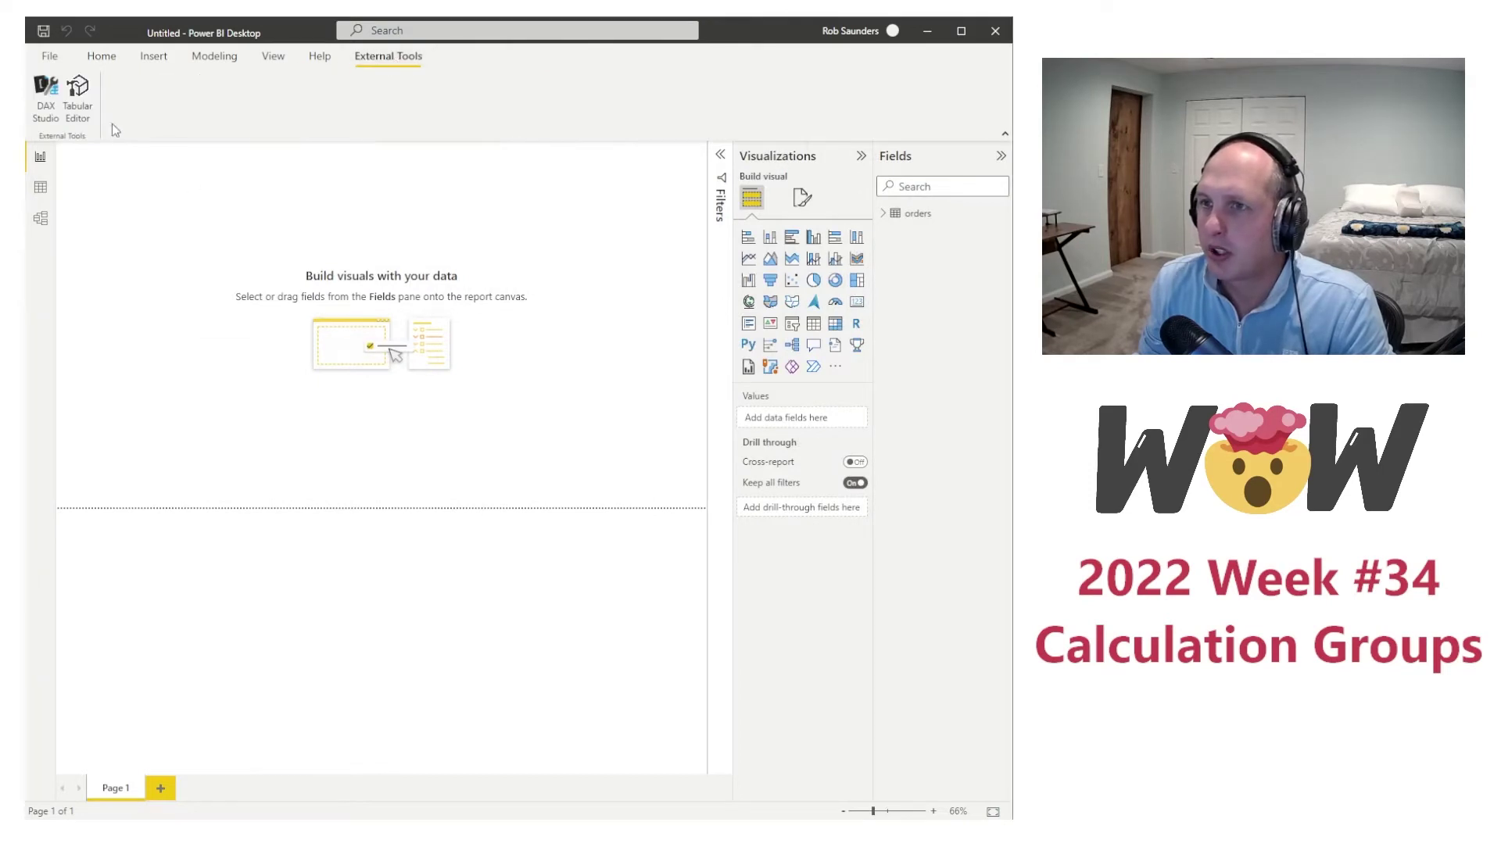
Step: Launch Tabular Editor and create a calculation group named Time Intelligence
left_click(77, 95)
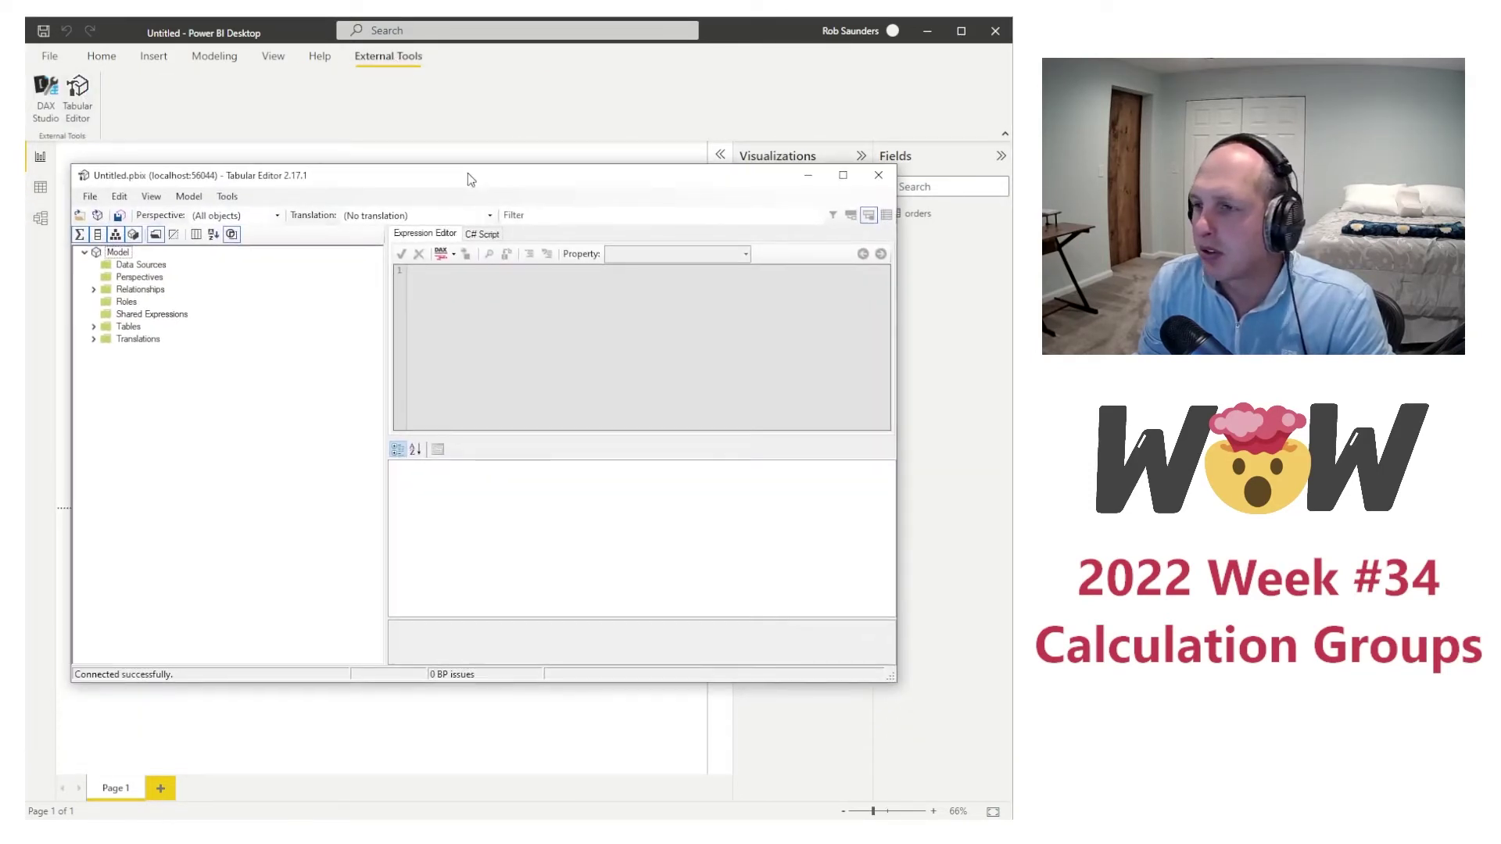
left_click_drag(468, 172, 505, 106)
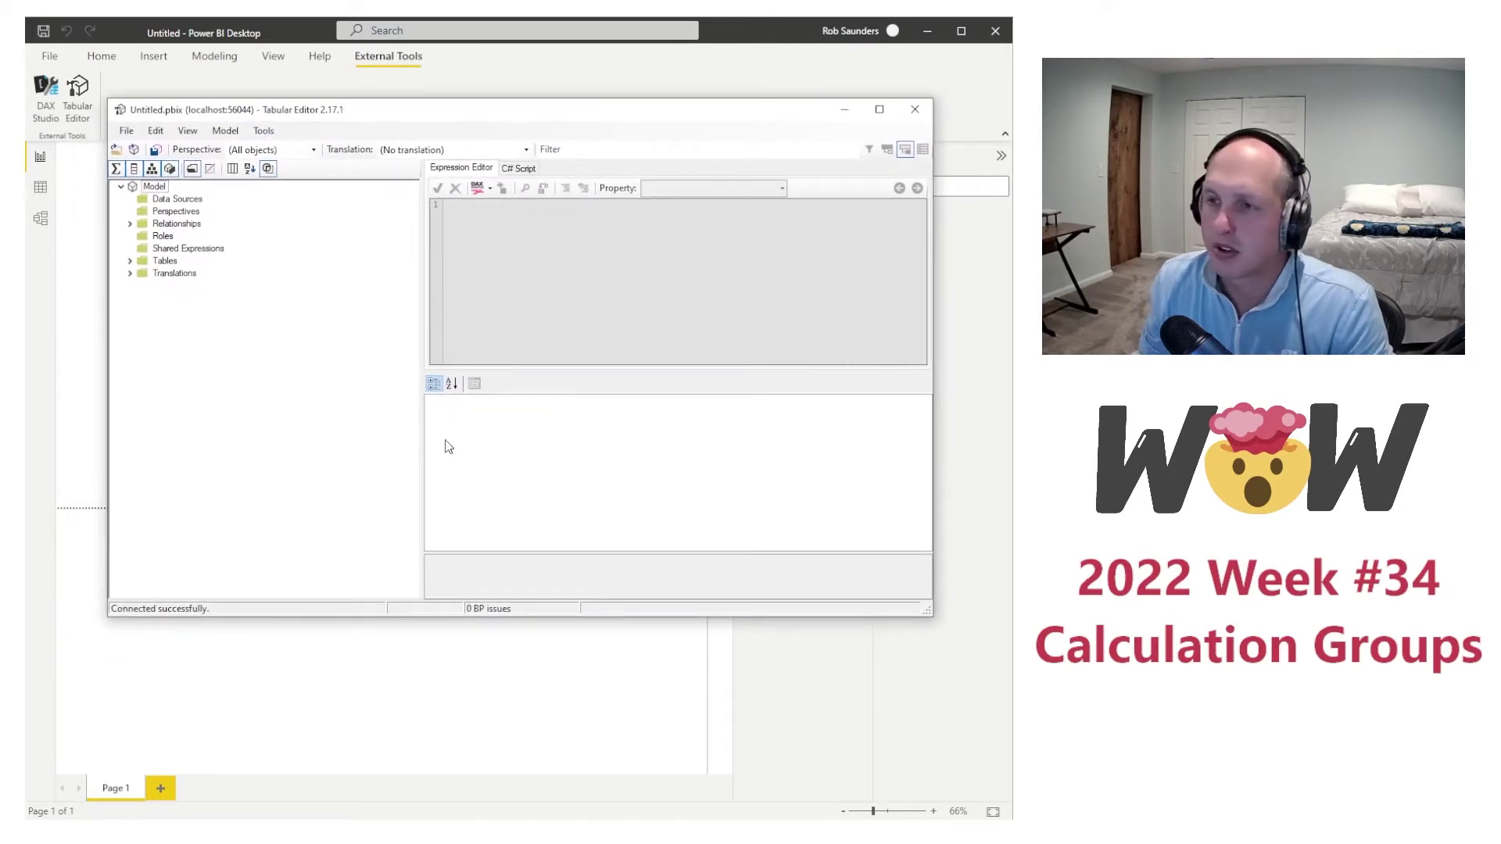
left_click(130, 261)
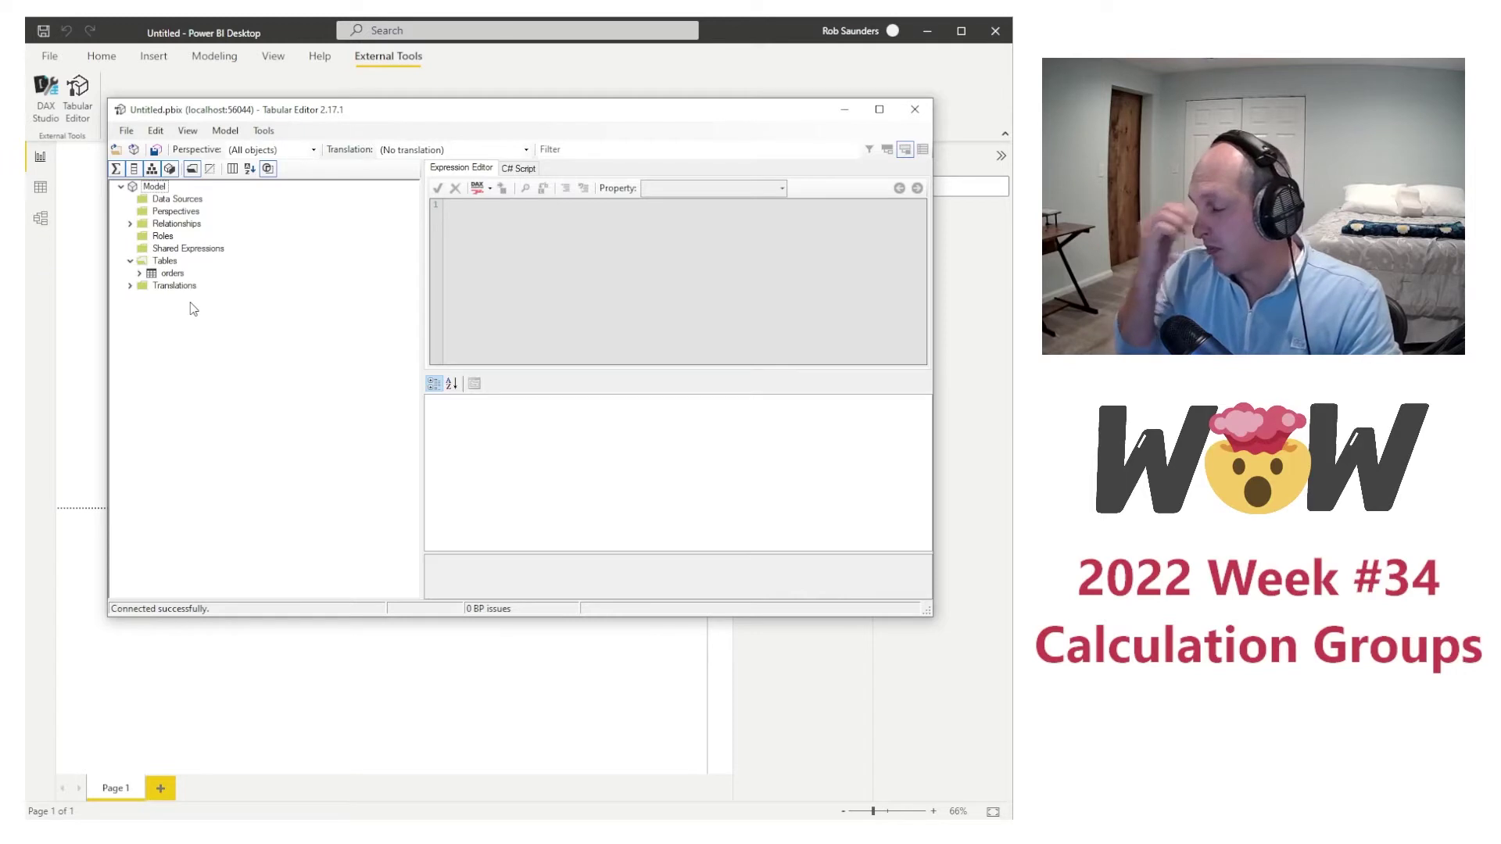
right_click(163, 261)
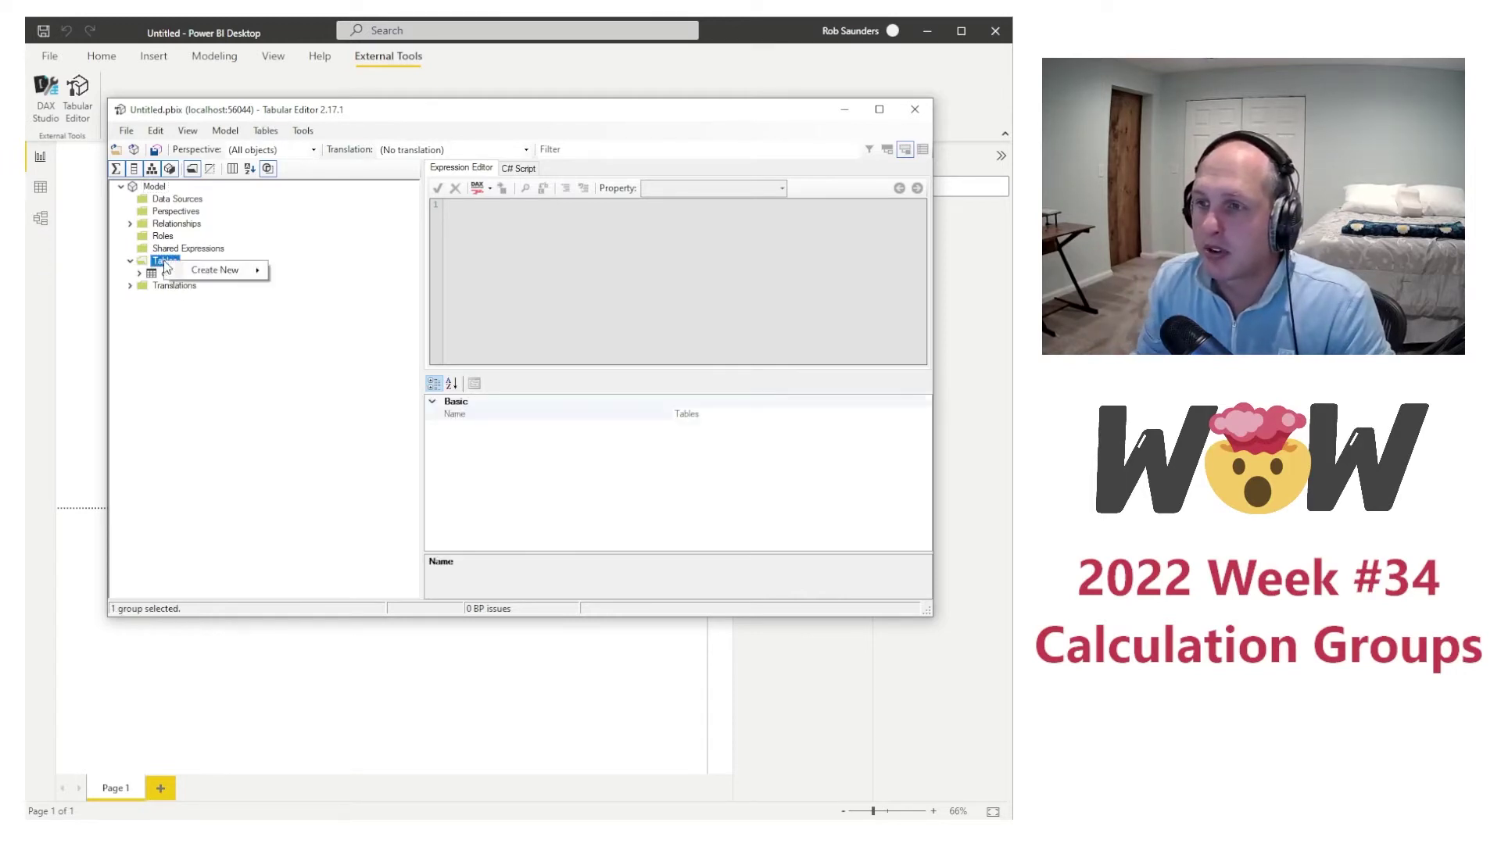
mouse_move(234, 270)
left_click(336, 305)
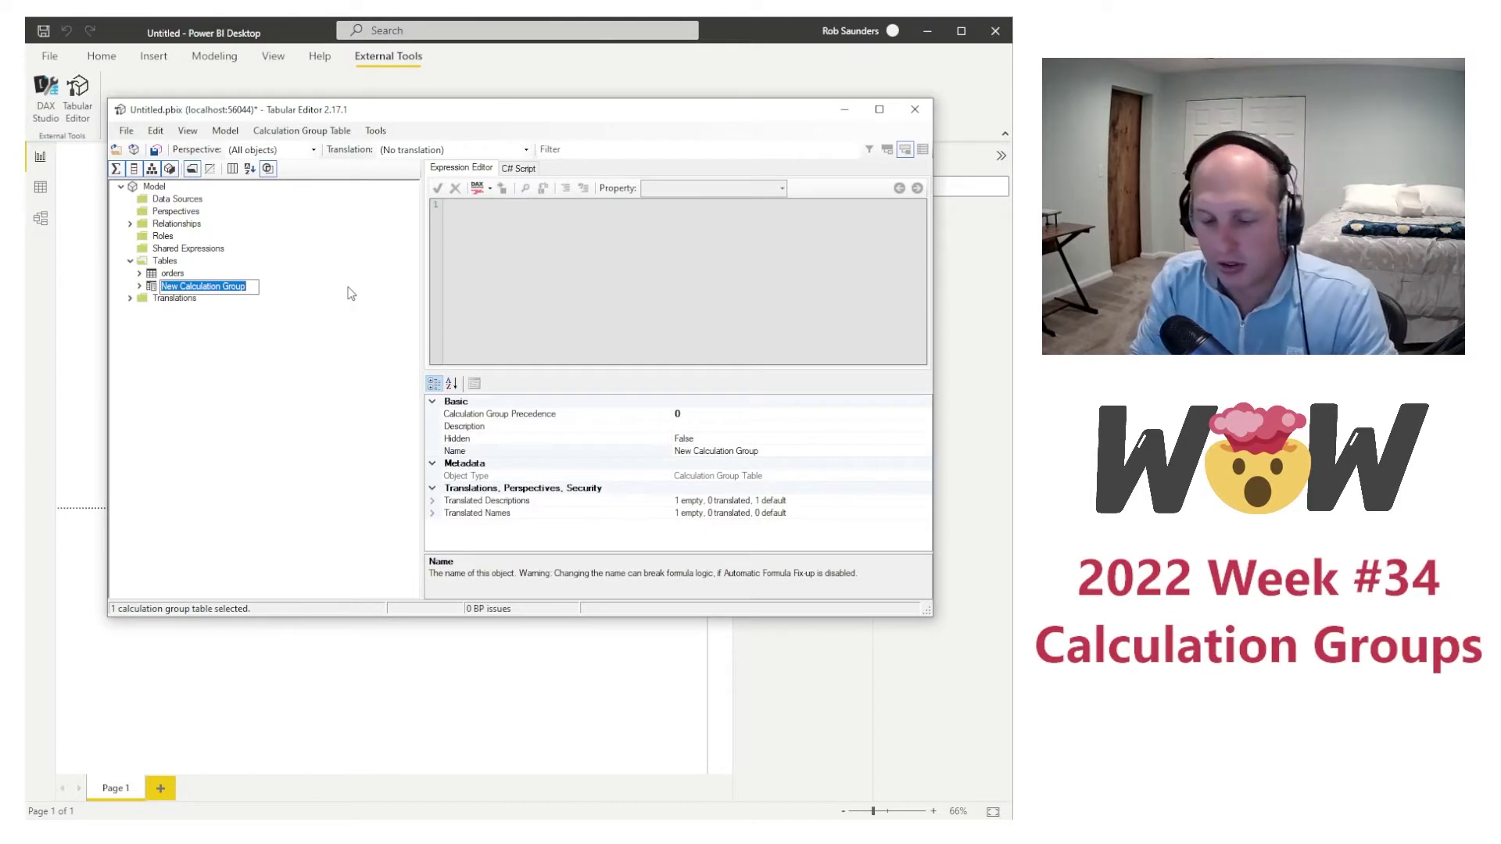
type("Time Intelligence")
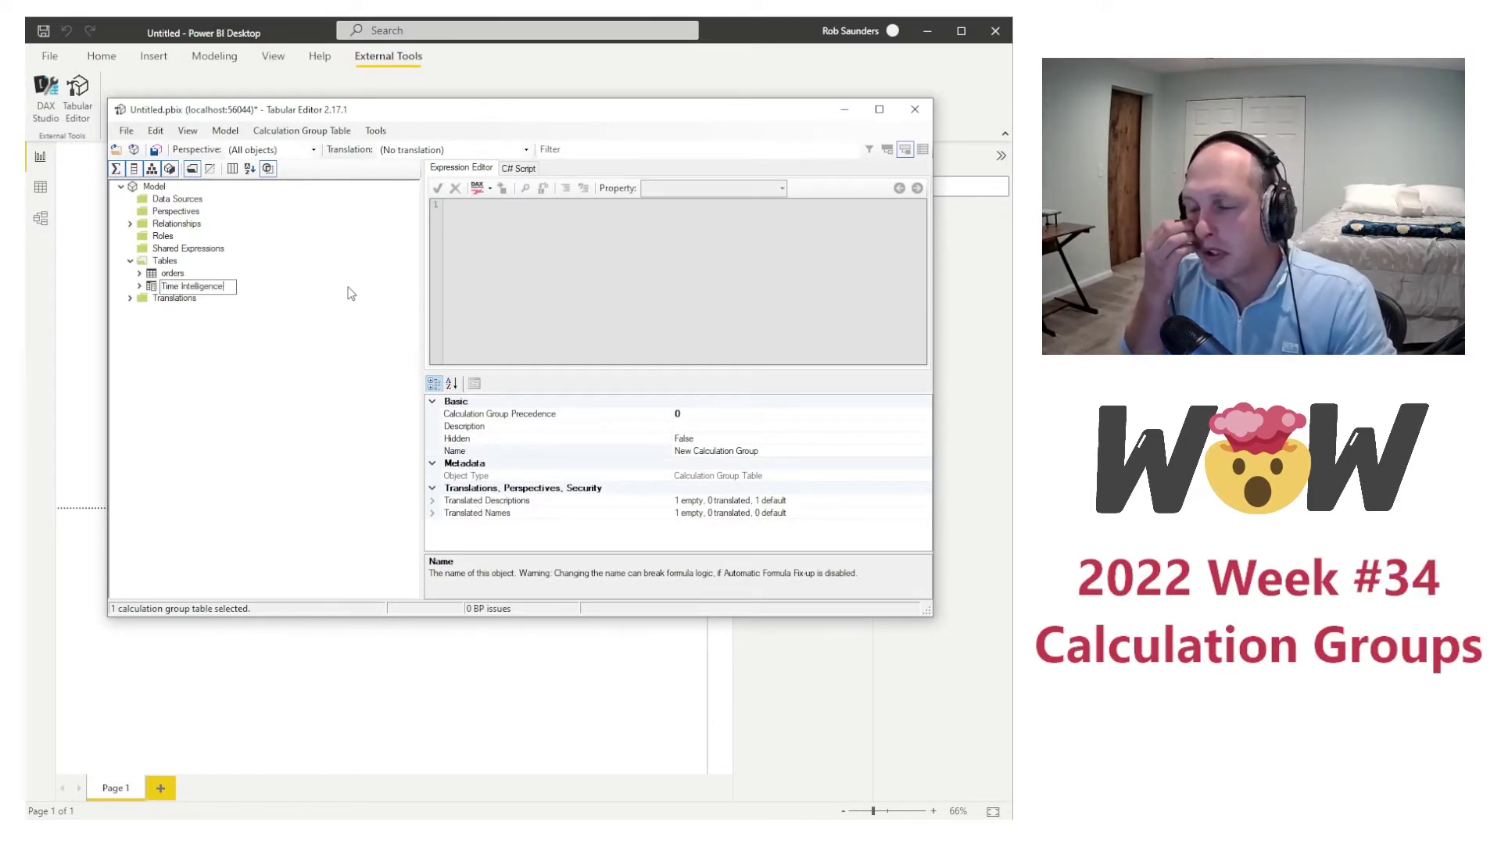
key("Return")
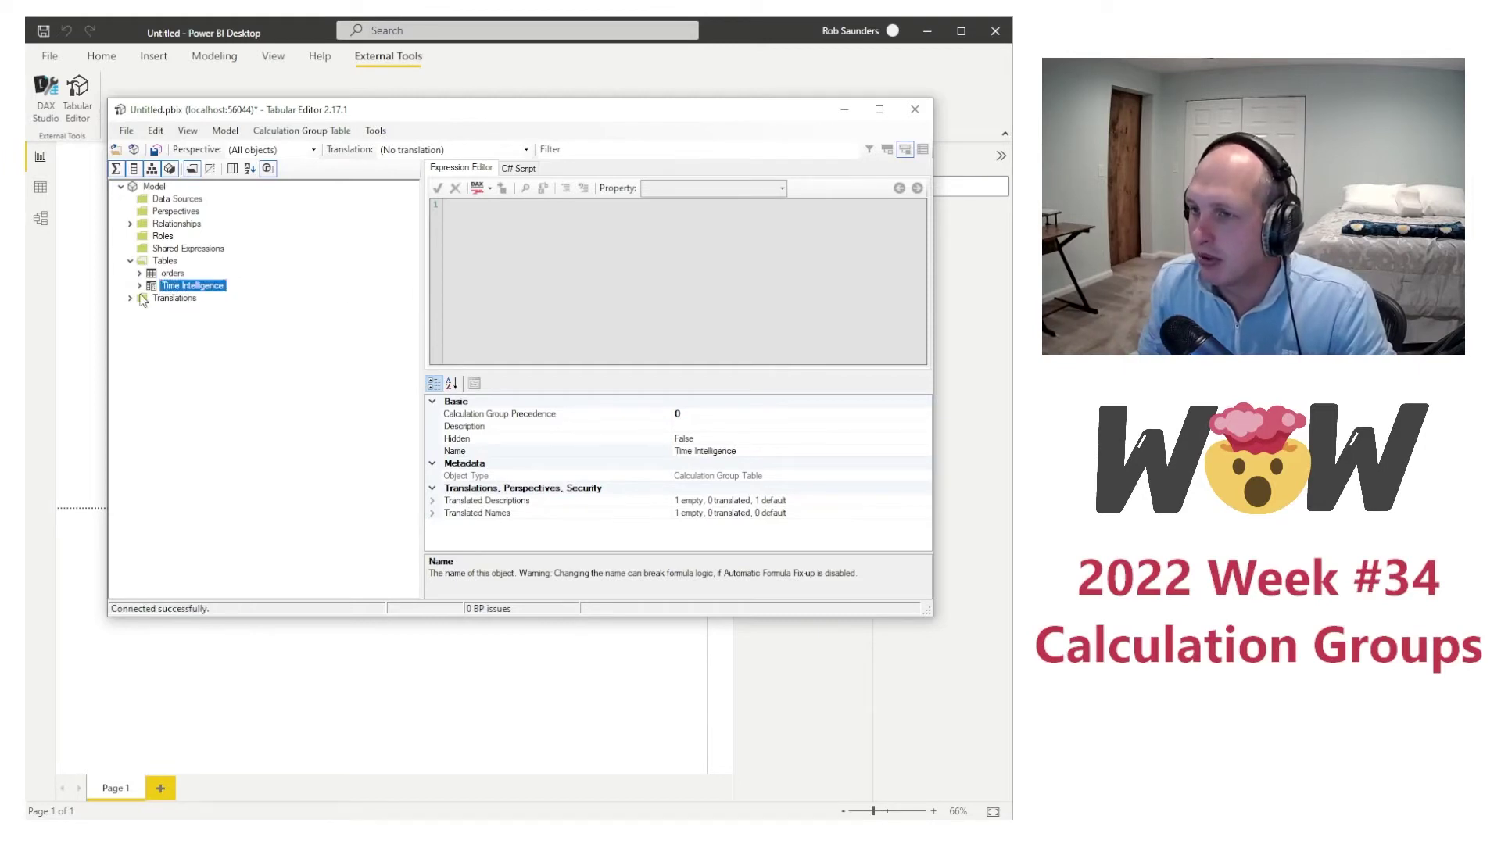
Step: Add a calculation item named MTD to Time Intelligence
left_click(139, 286)
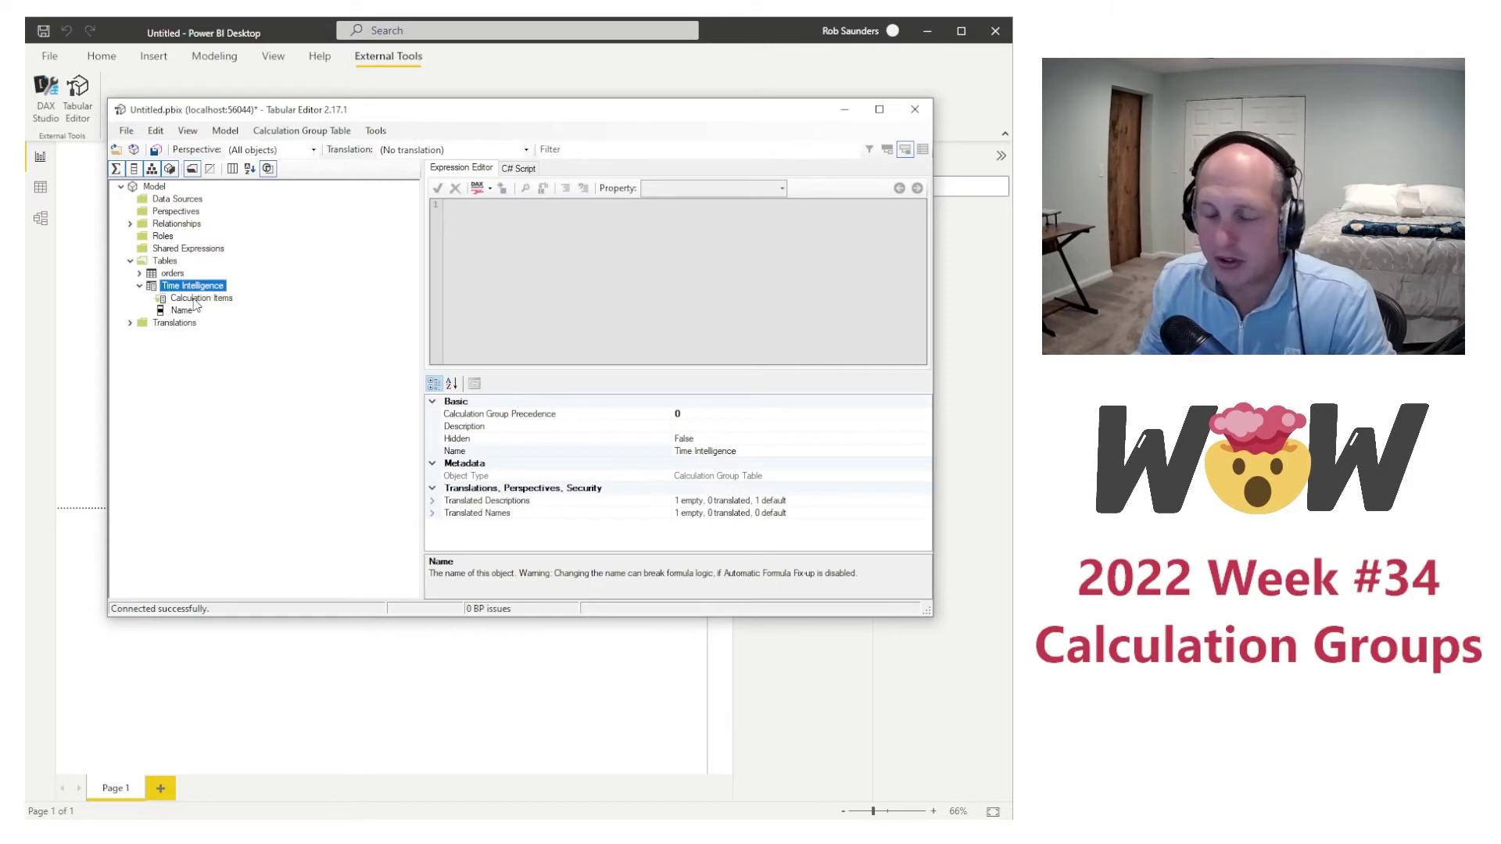
right_click(195, 302)
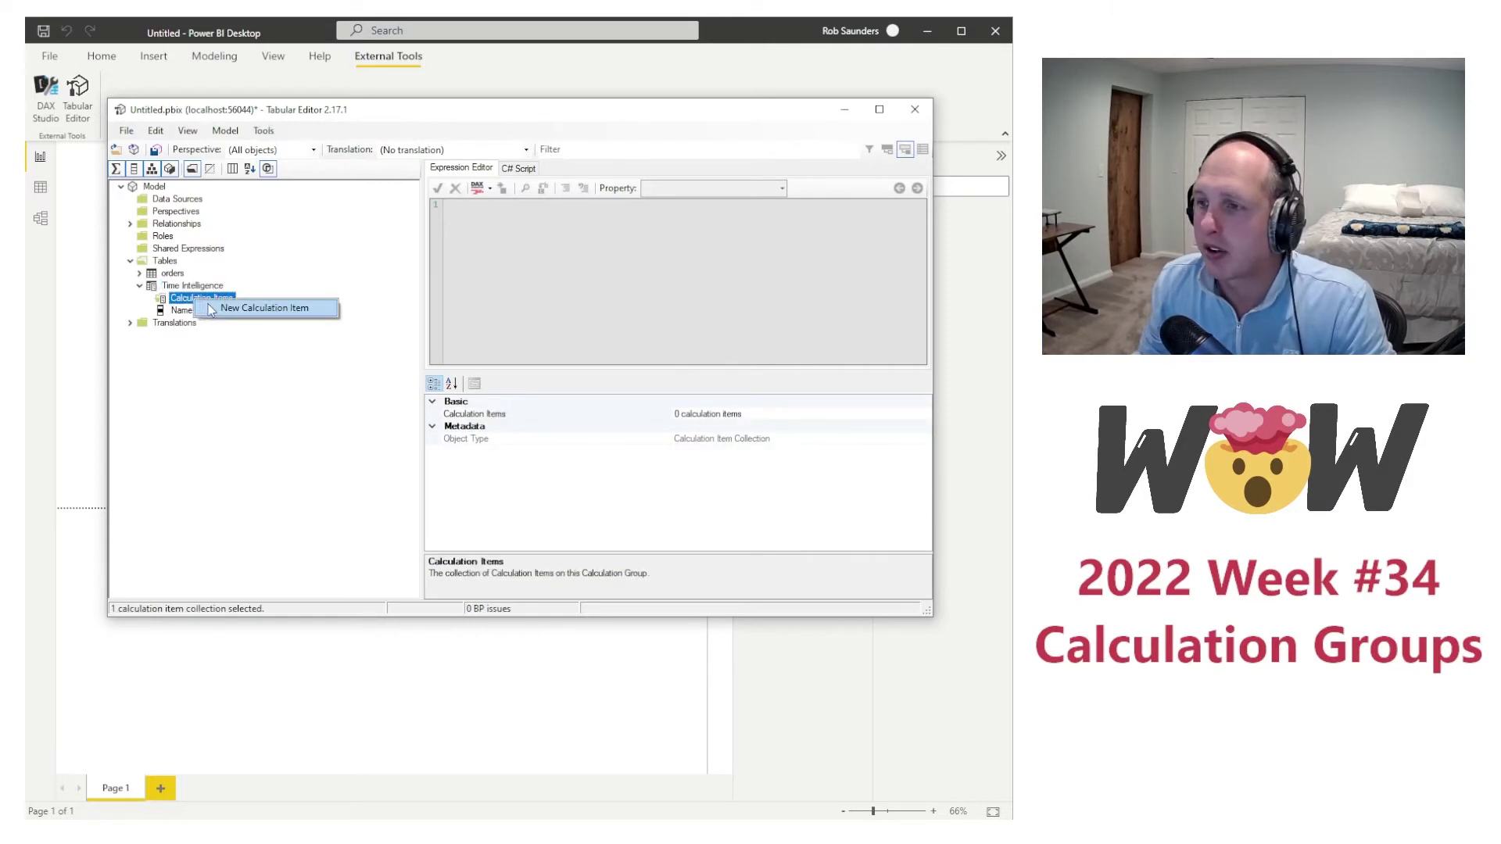
left_click(258, 308)
type("MTD")
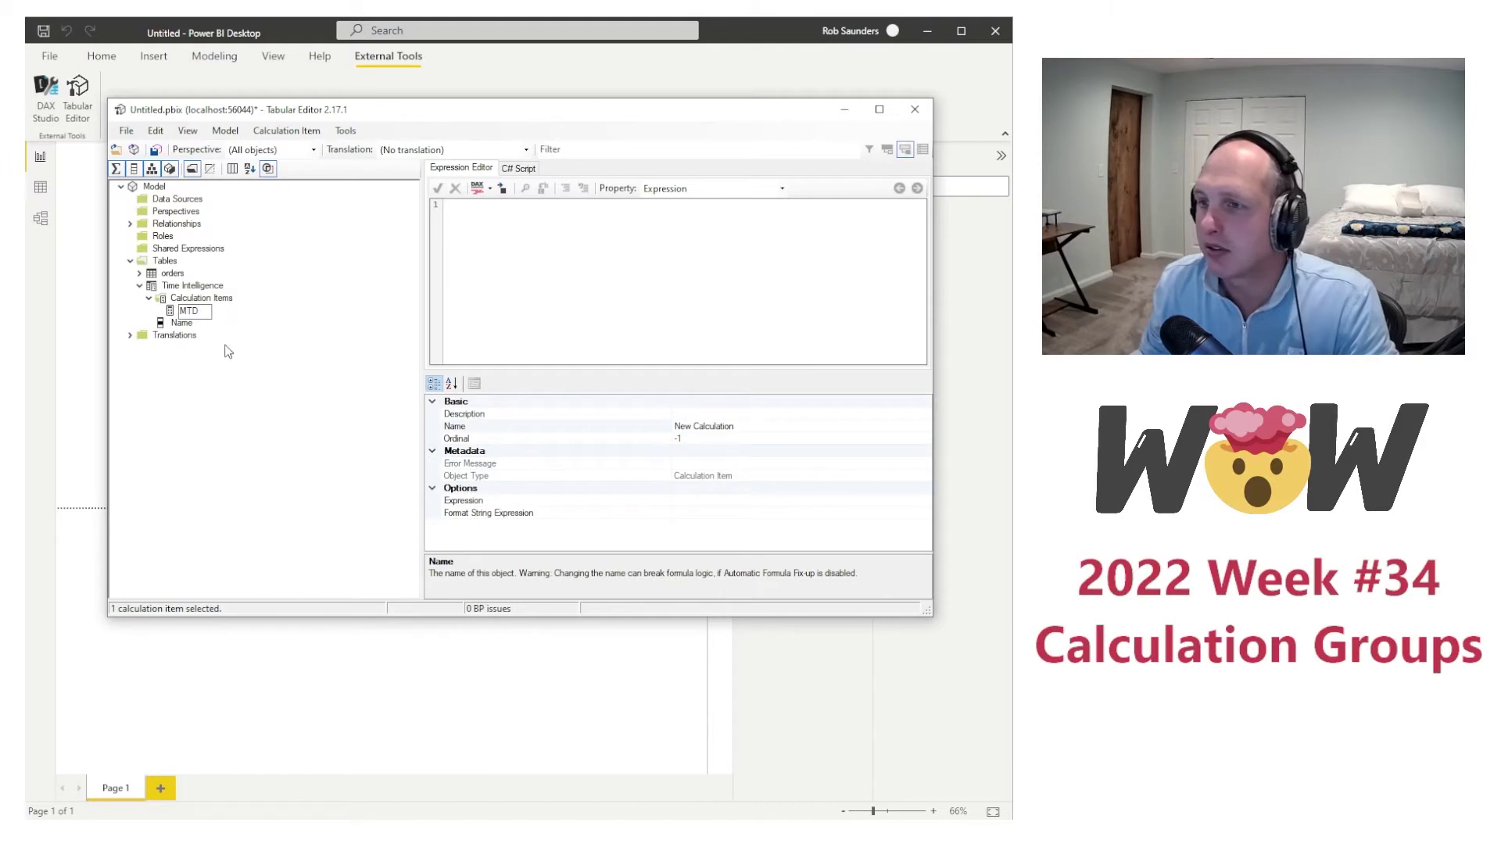
key("Return")
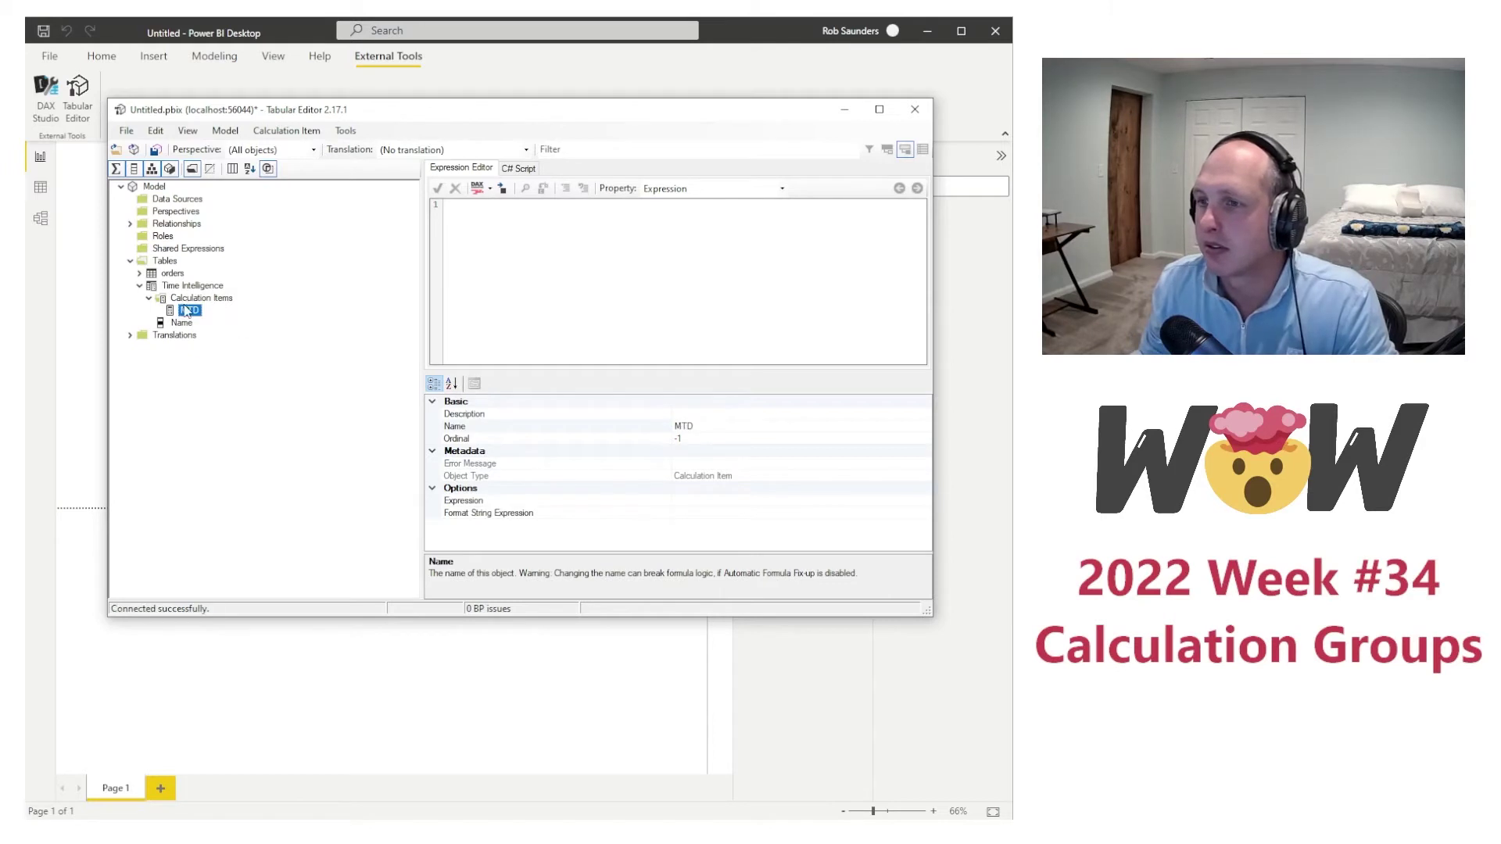
Step: Duplicate the MTD item into two more items named QTD and YTD
right_click(187, 310)
left_click(218, 342)
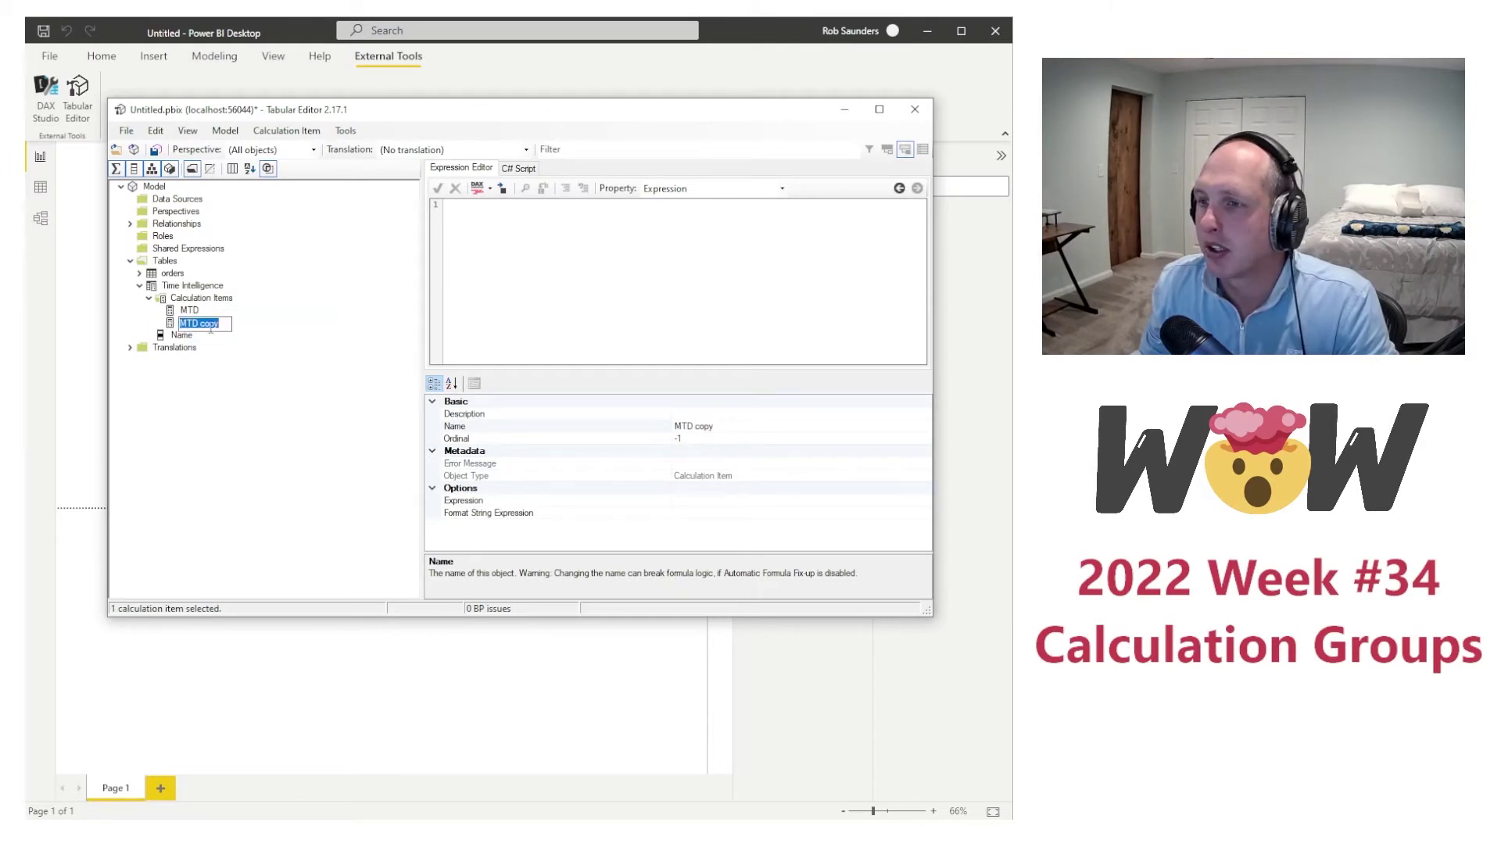
type("QTD")
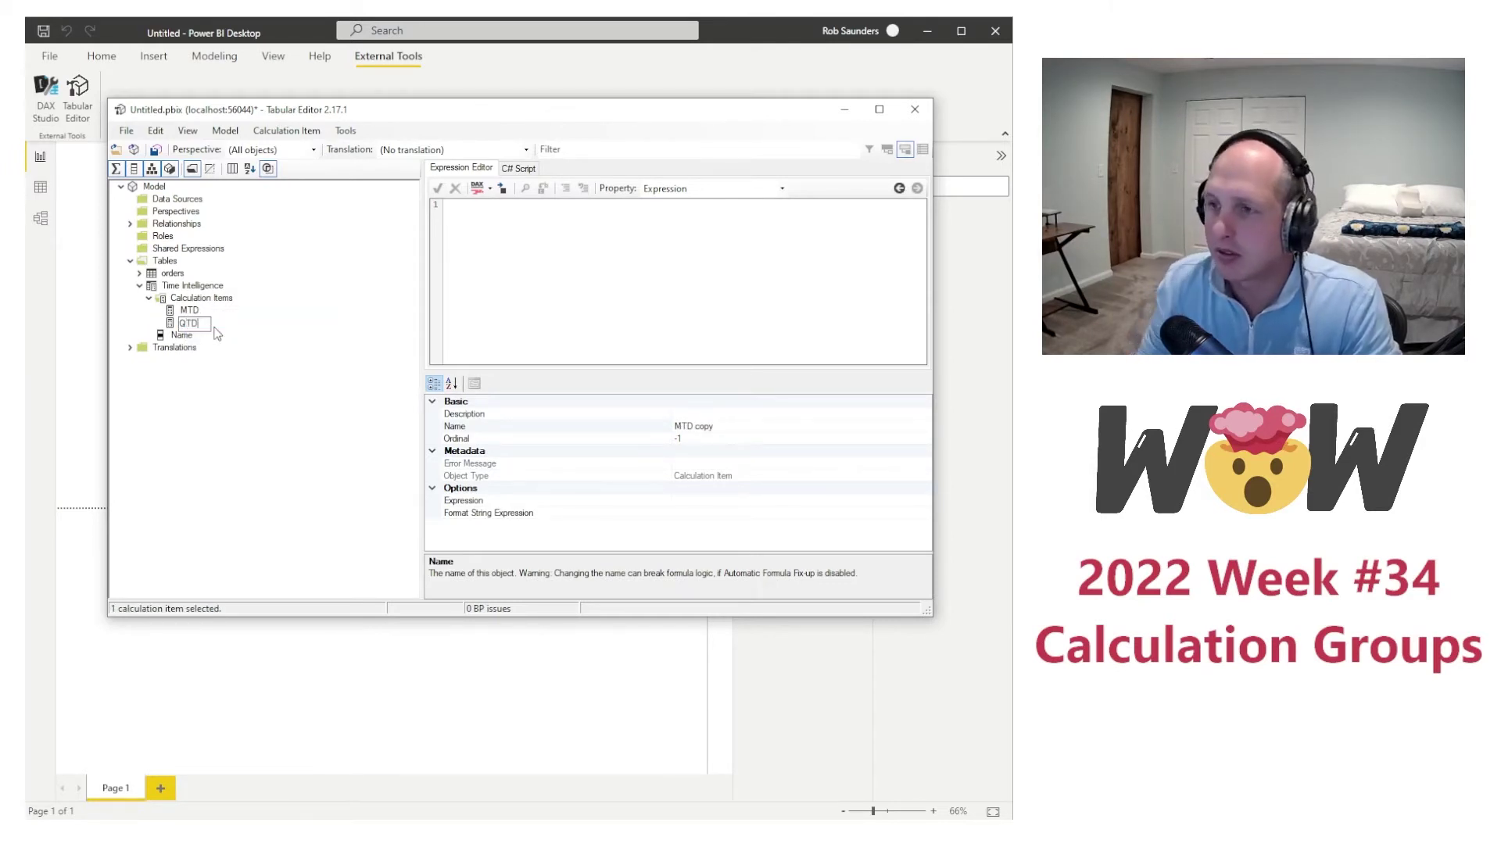
key("Return")
right_click(192, 322)
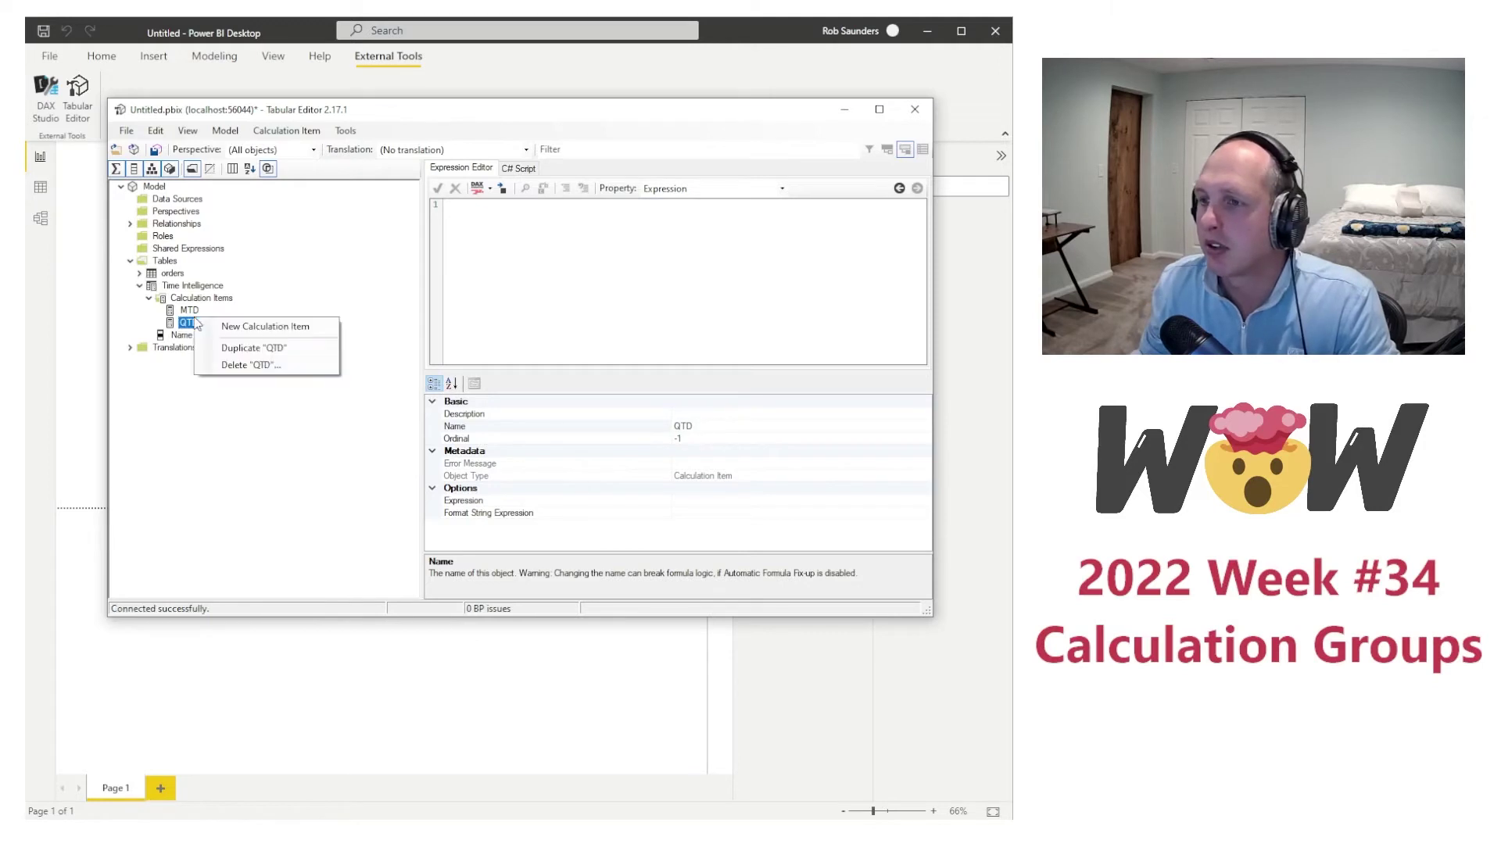
left_click(224, 354)
type("YTD")
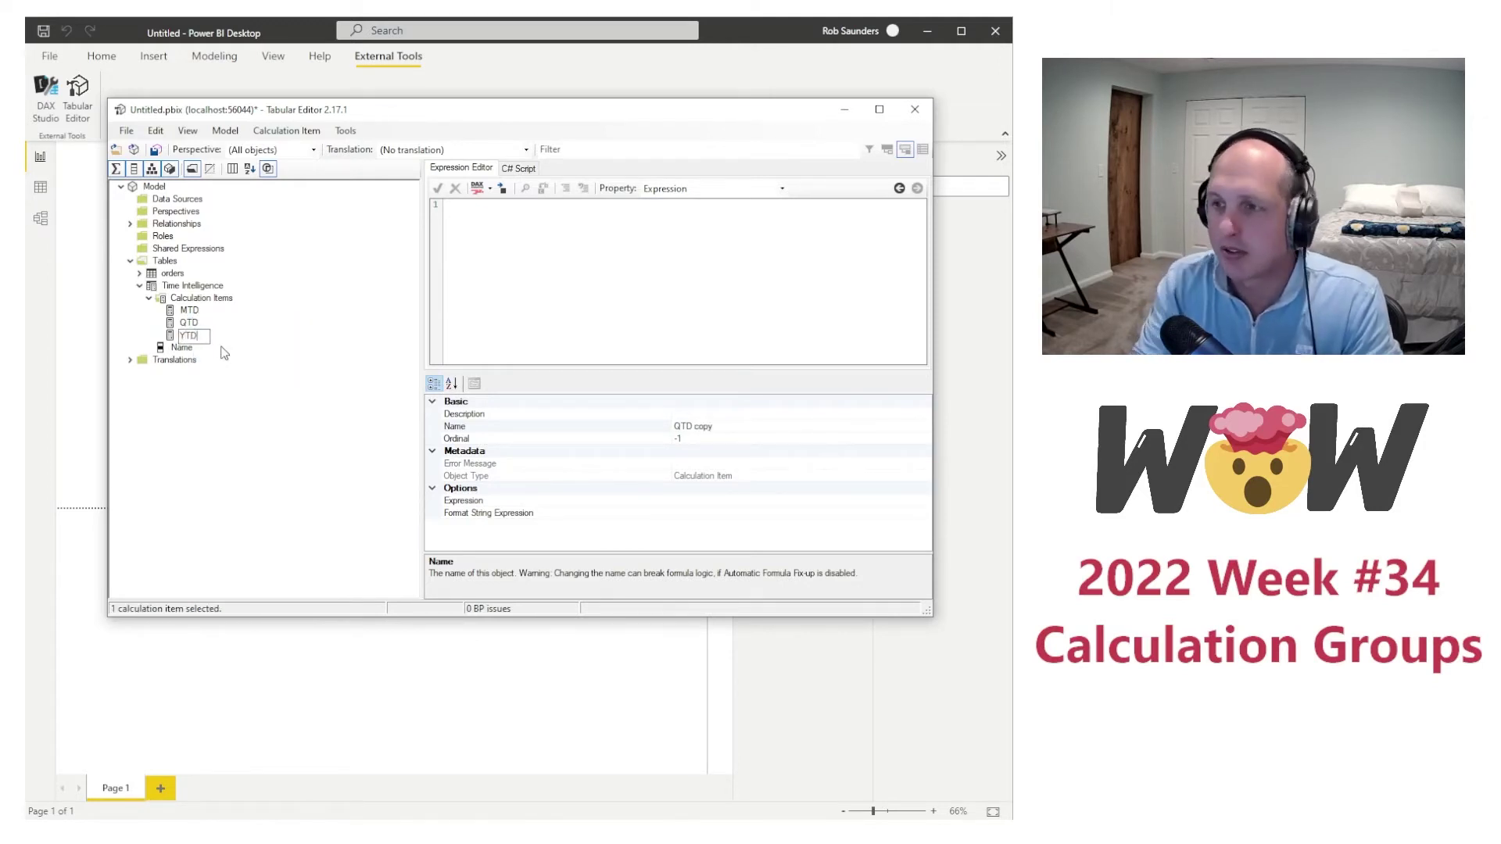
key("Return")
left_click(190, 311)
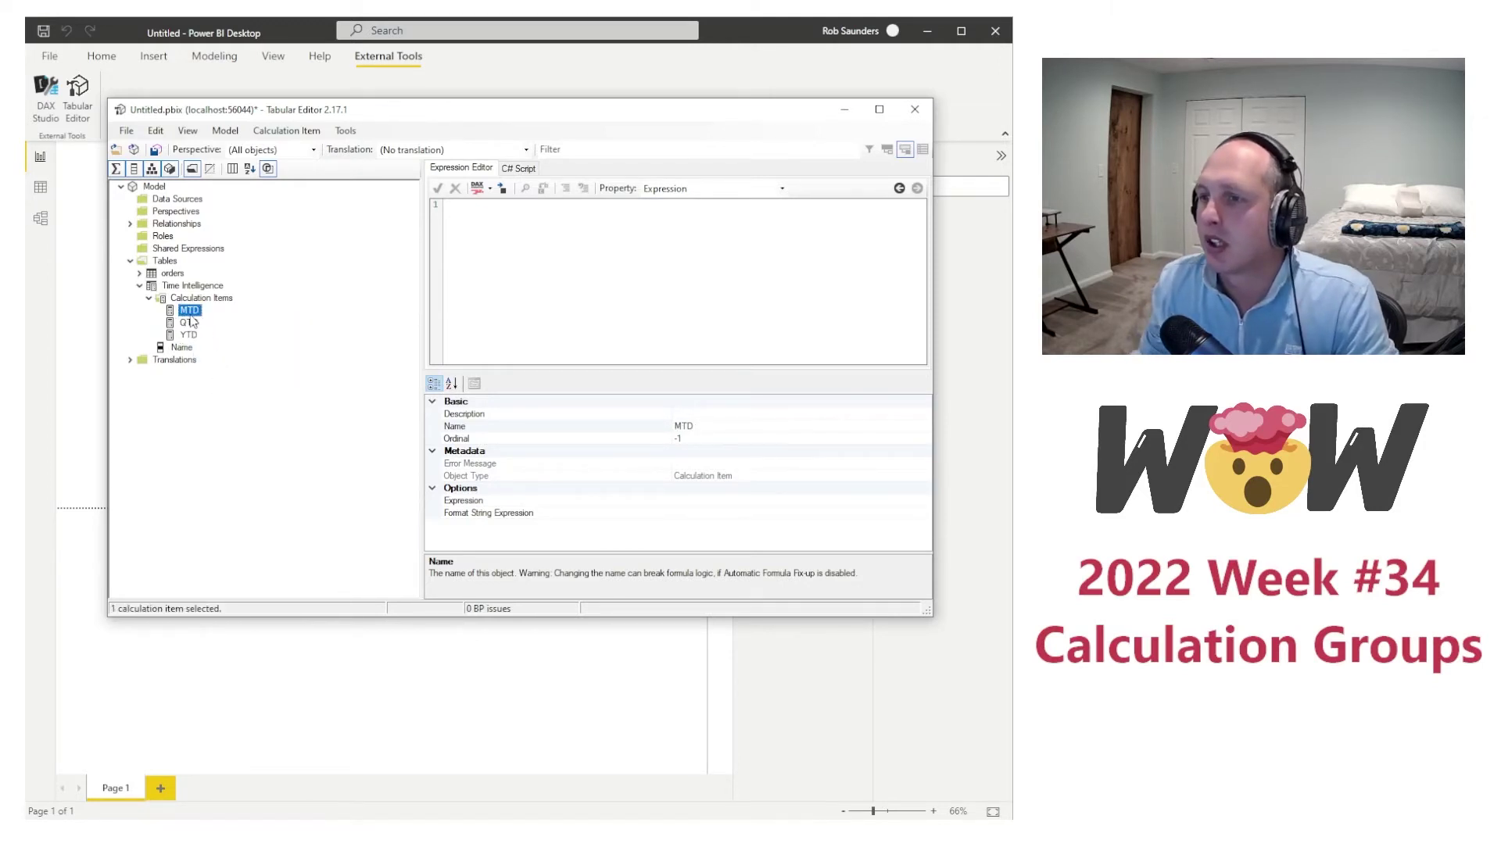
Step: Write the MTD expression CALCULATE with SELECTEDMEASURE and DATESMTD on orders[order_date], then format it
left_click(623, 264)
type("calc")
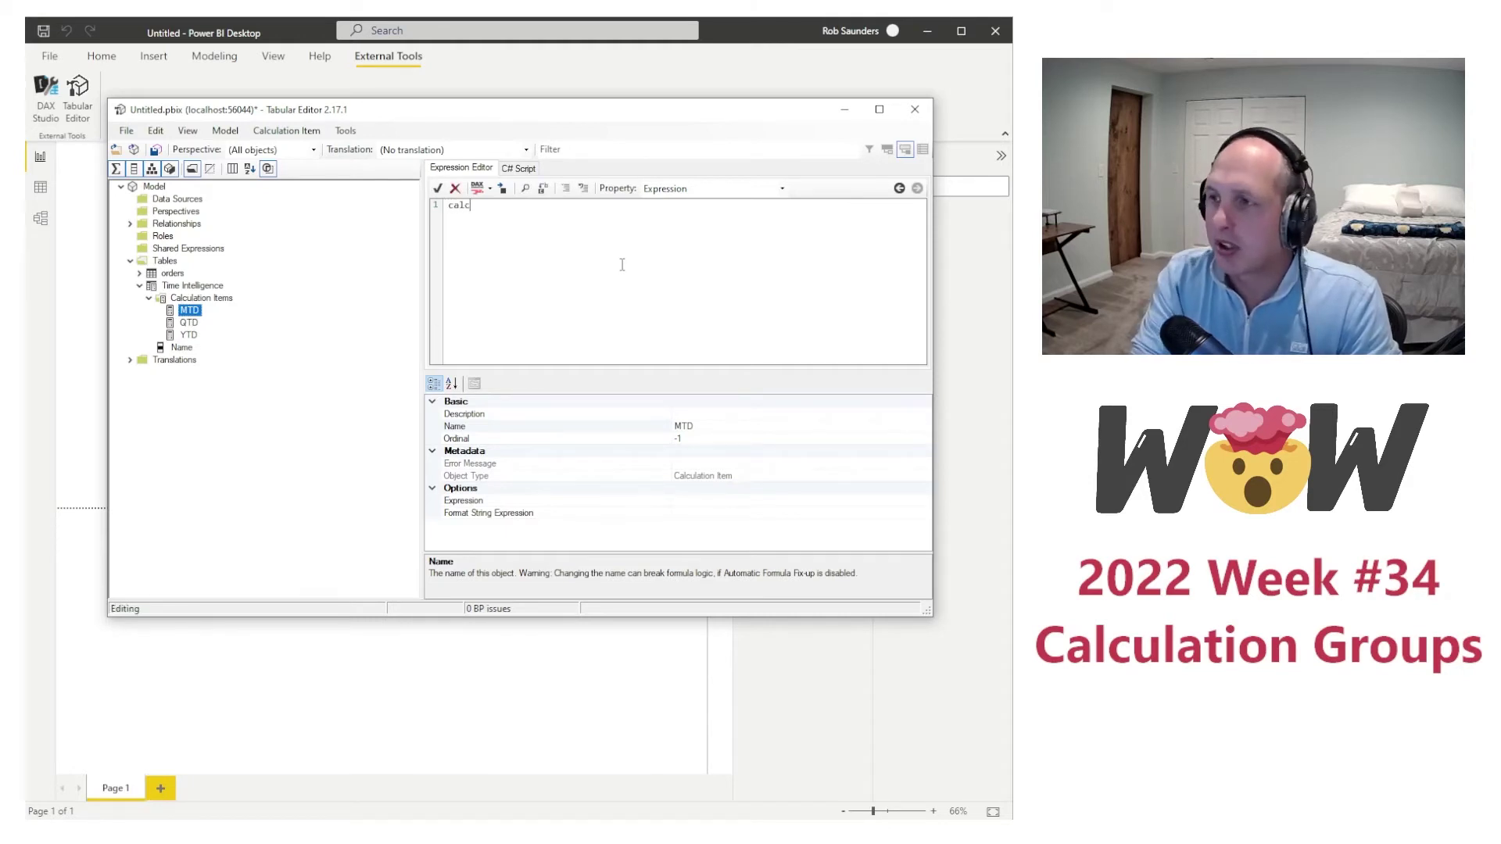
type("ul")
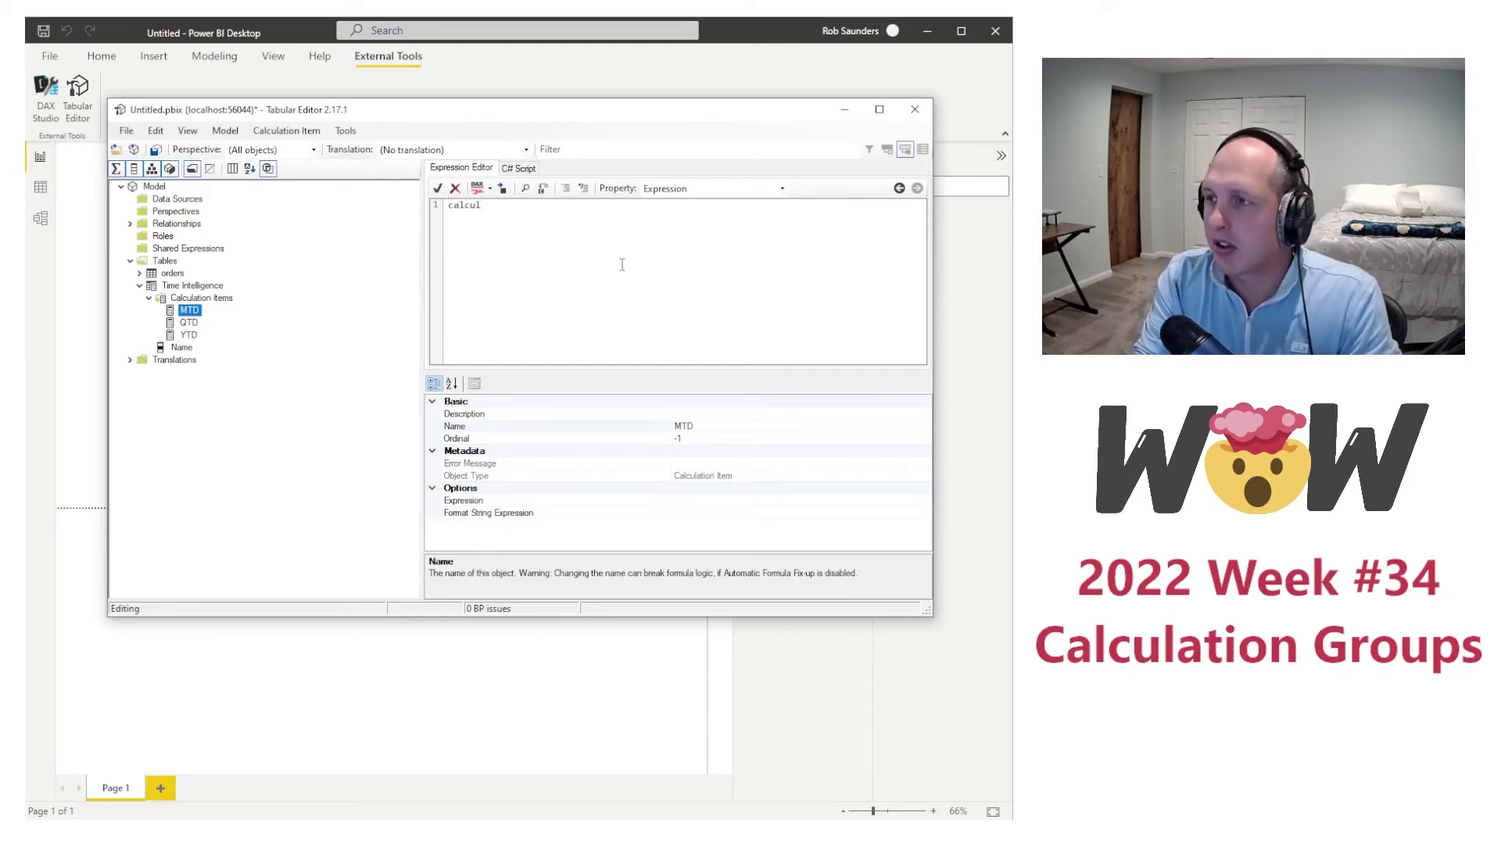
type("ati")
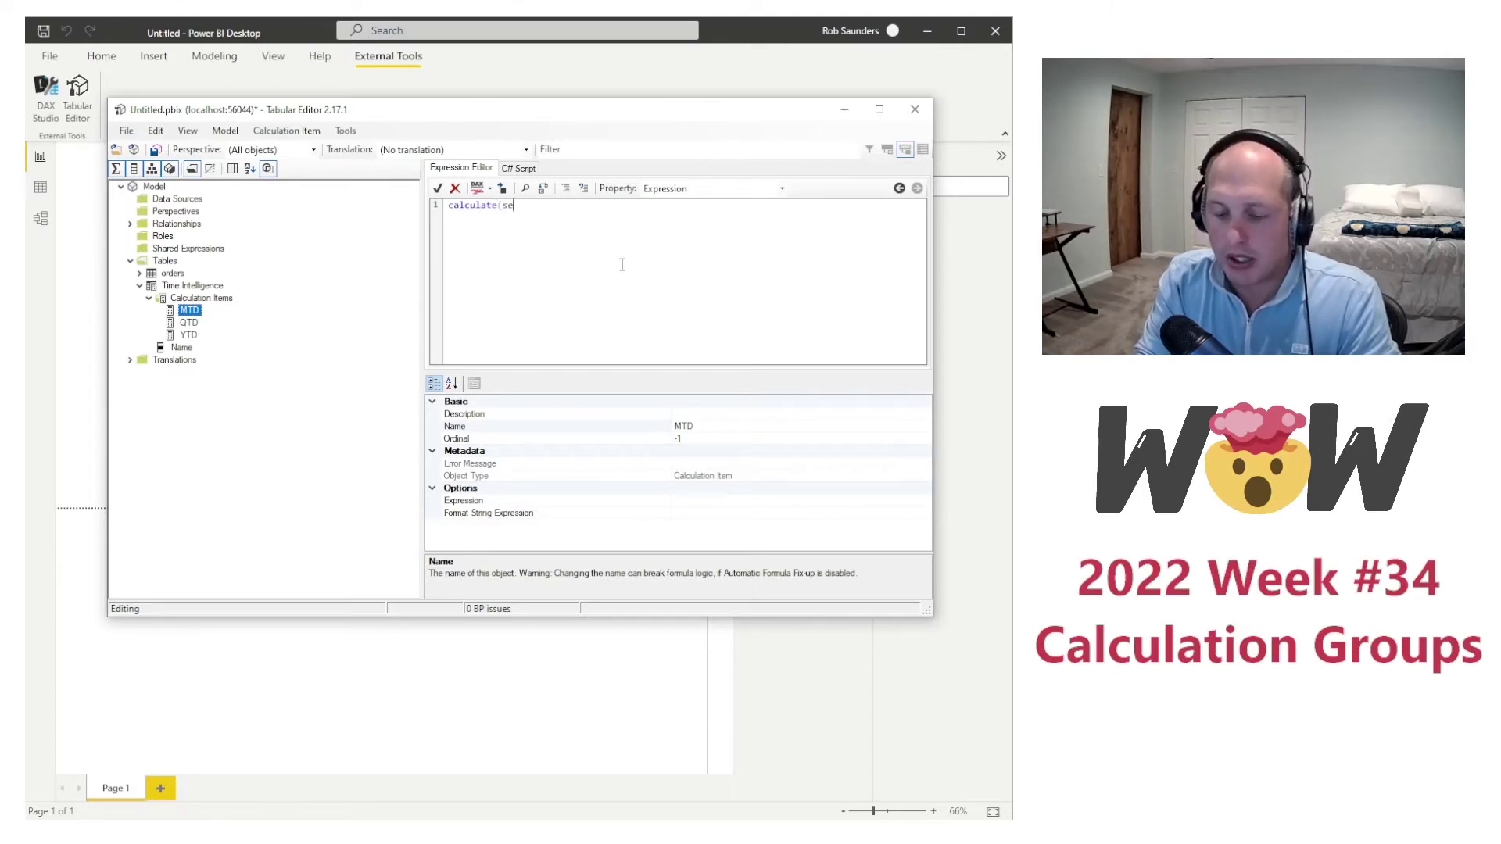
type("dmeasure(),da")
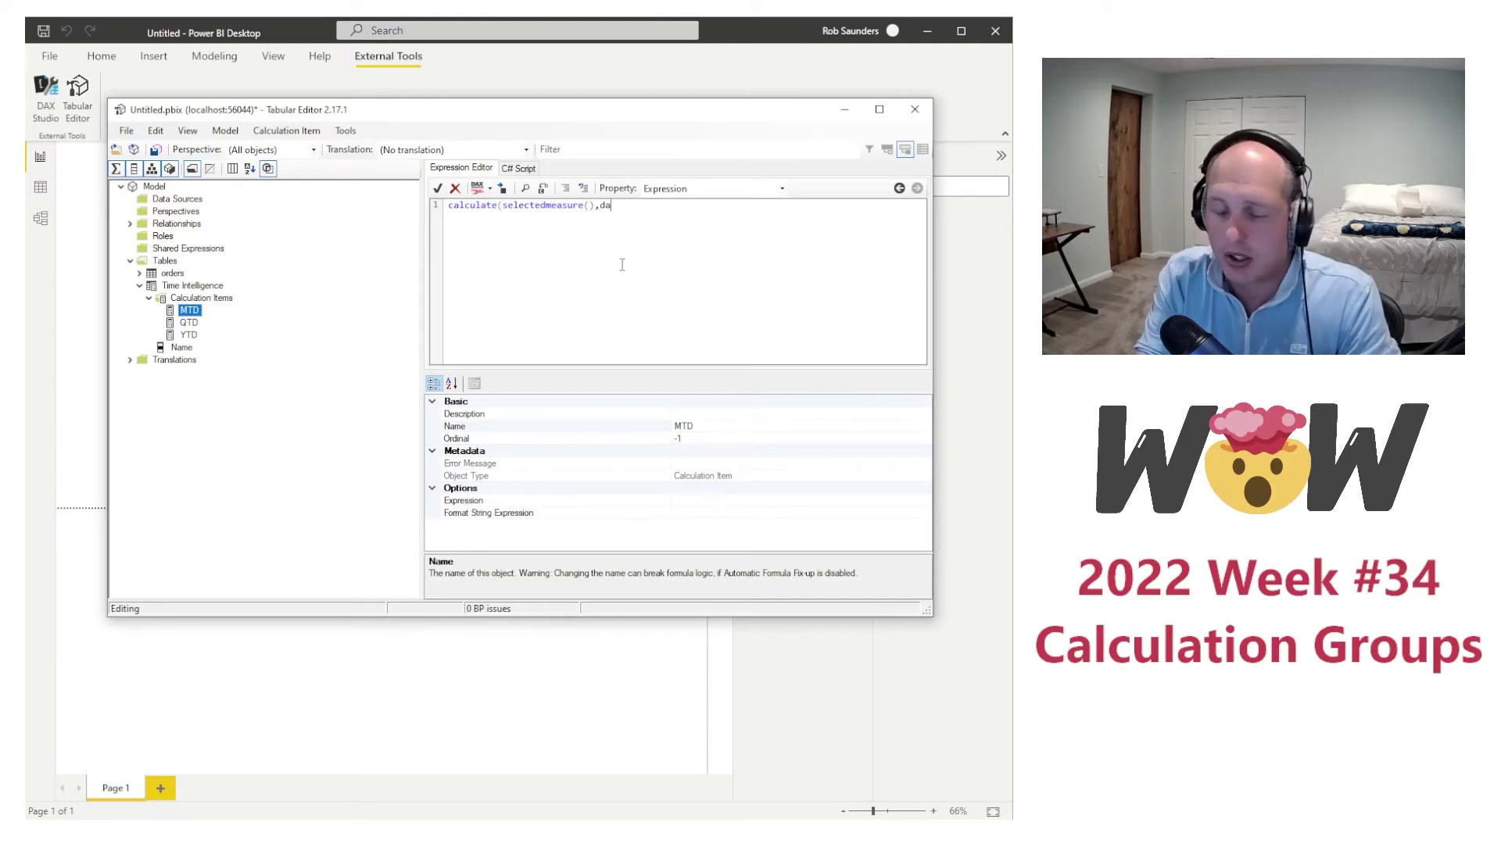
type("tesmtd(orders[order_date")
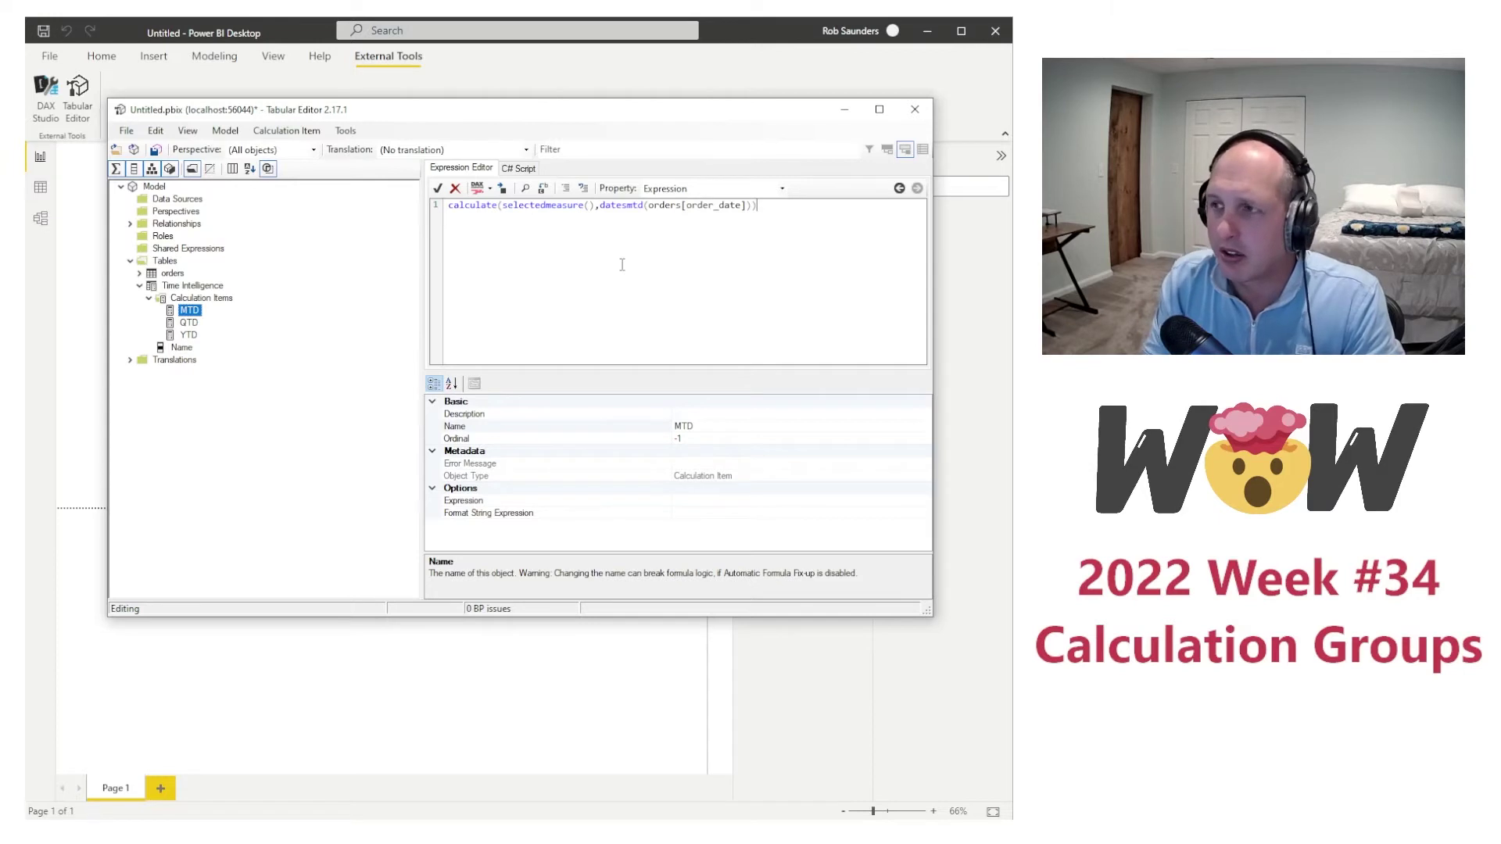
left_click(476, 188)
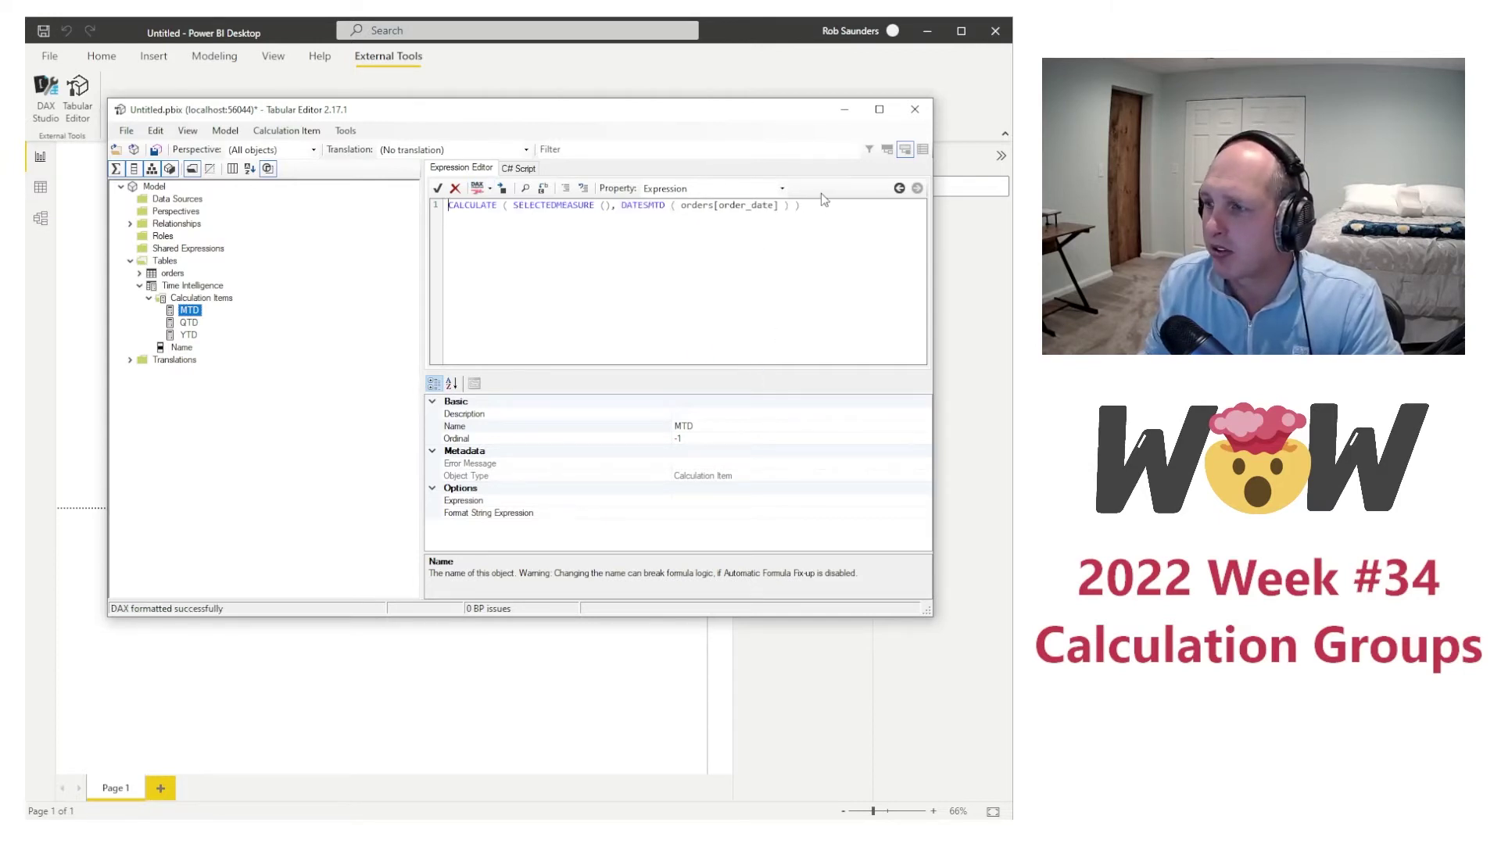
Step: Copy the MTD expression into QTD and change DATESMTD to DATESQTD
left_click_drag(805, 205, 367, 207)
key("ctrl+c")
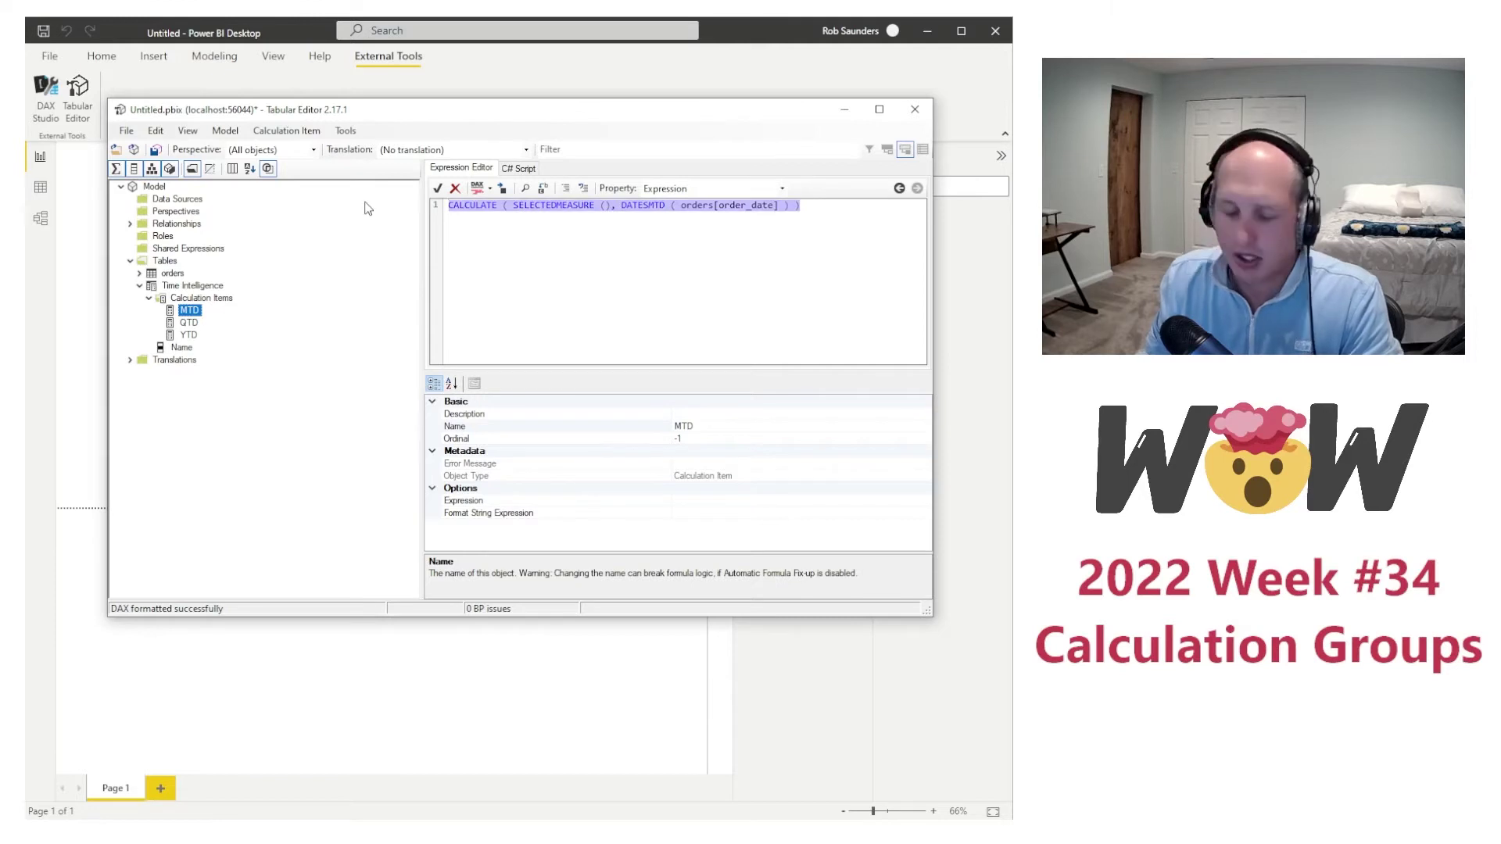
left_click(518, 211)
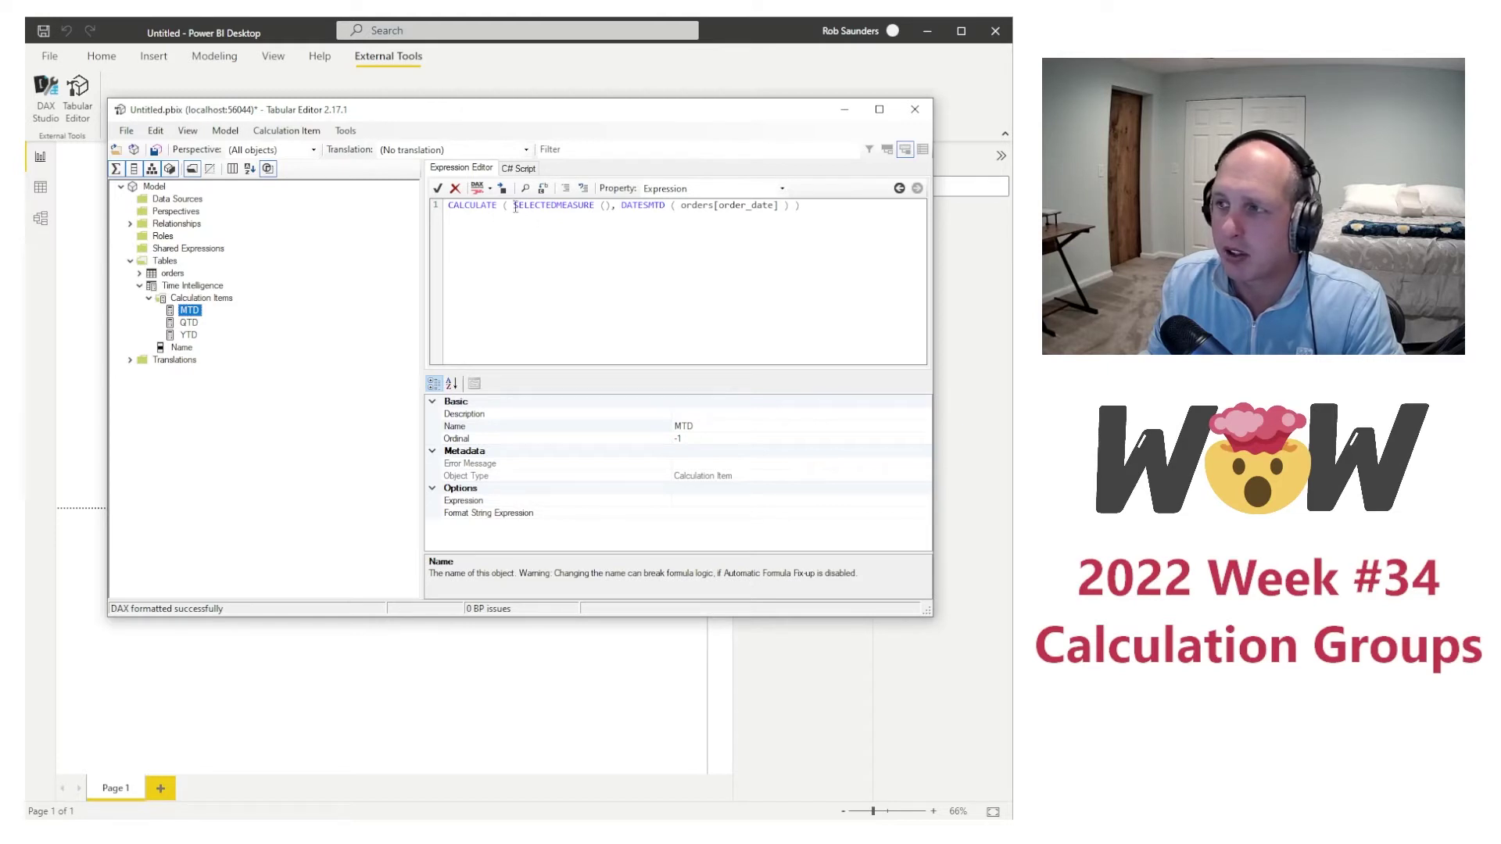
left_click_drag(515, 207, 776, 207)
left_click(798, 207)
left_click(188, 322)
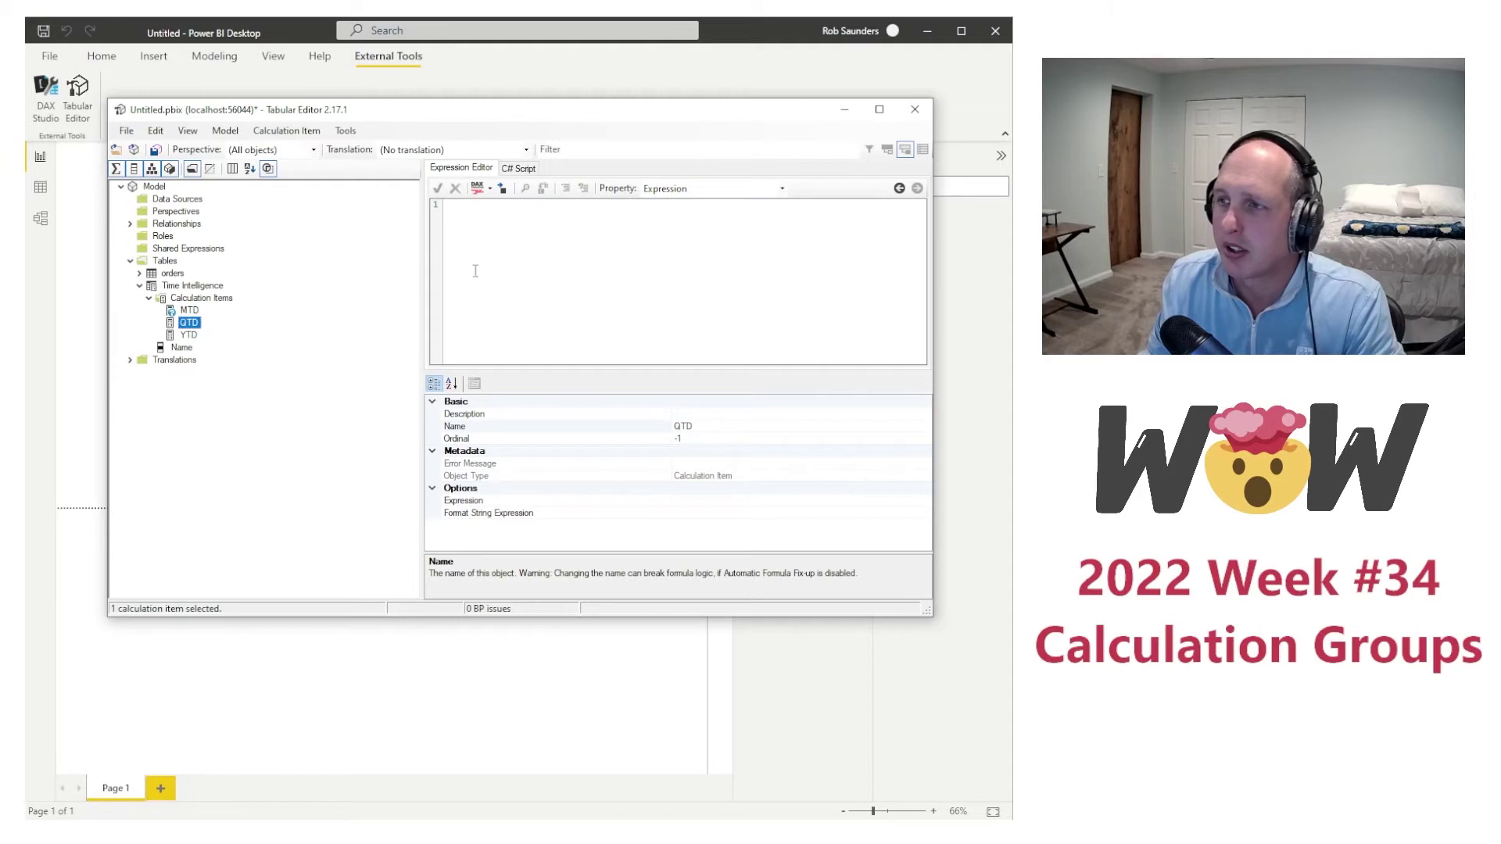
left_click(634, 235)
key("ctrl+v")
left_click(654, 206)
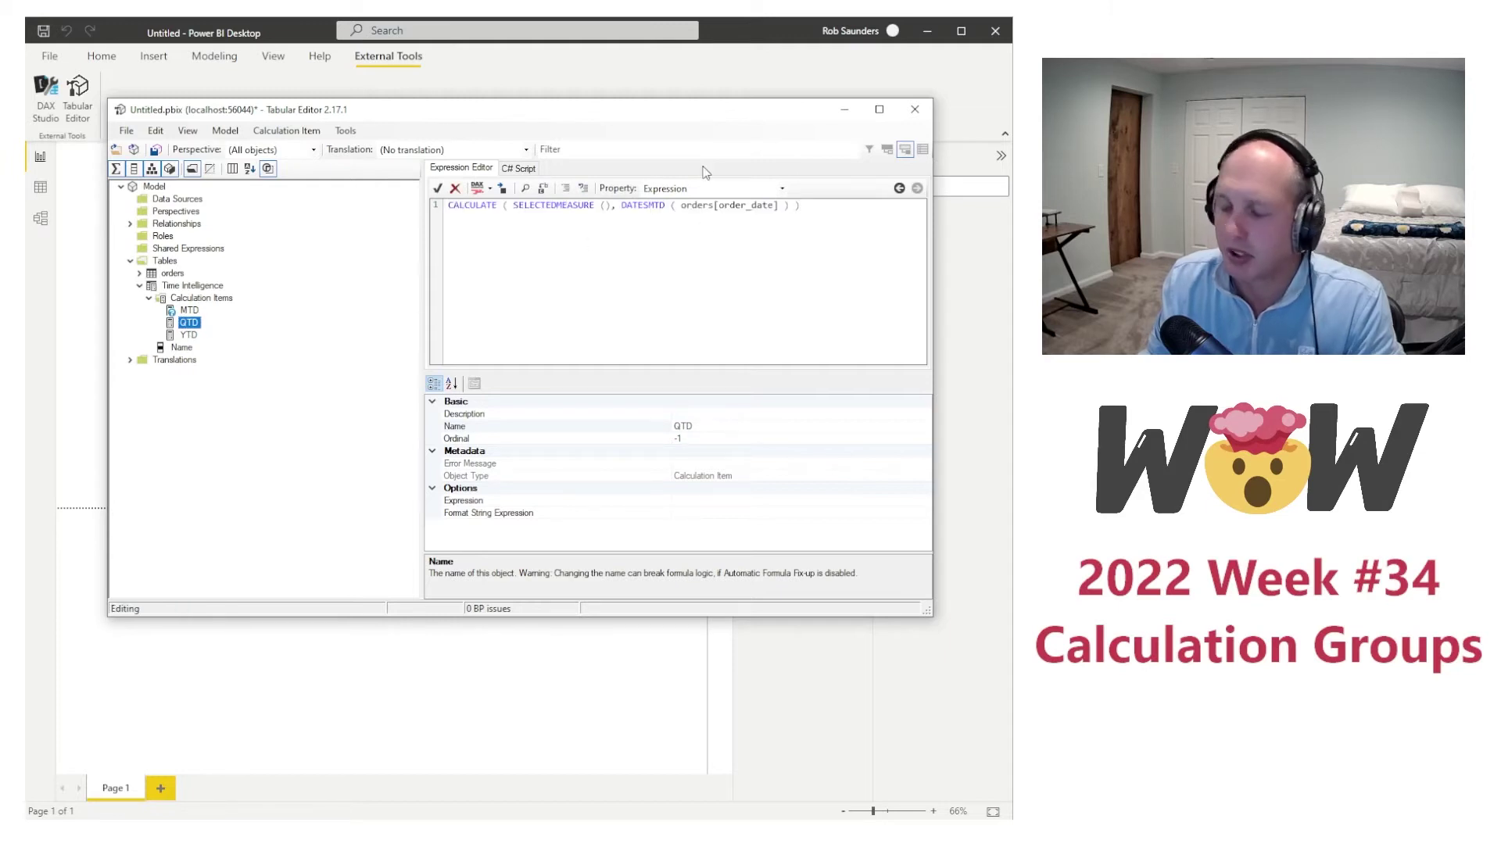
key("BackSpace")
type("Q")
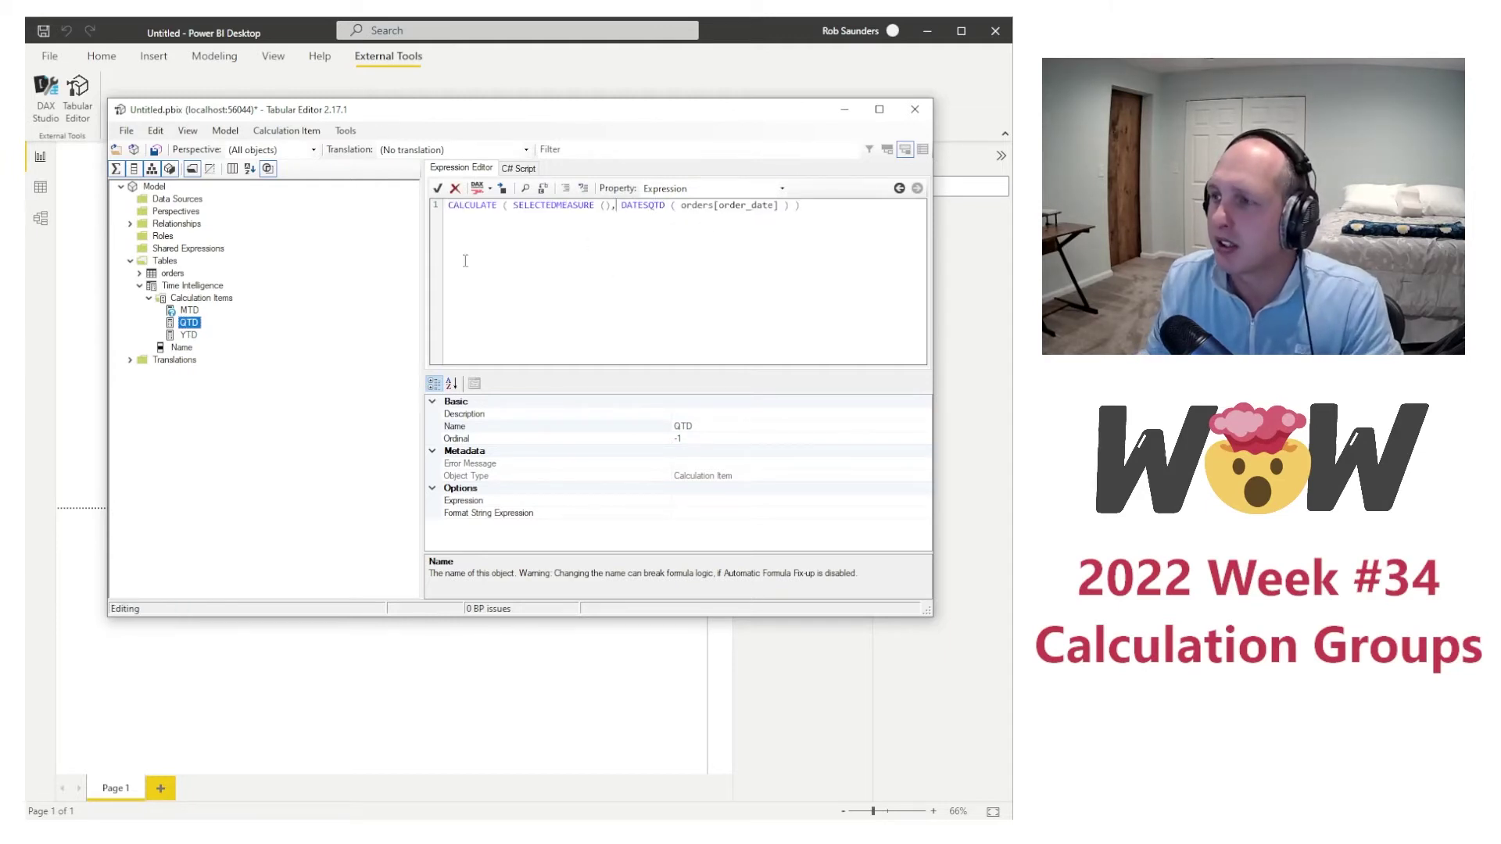
Step: Paste the expression into YTD and change DATESMTD to DATESYTD
left_click(189, 335)
left_click(547, 241)
key("ctrl+v")
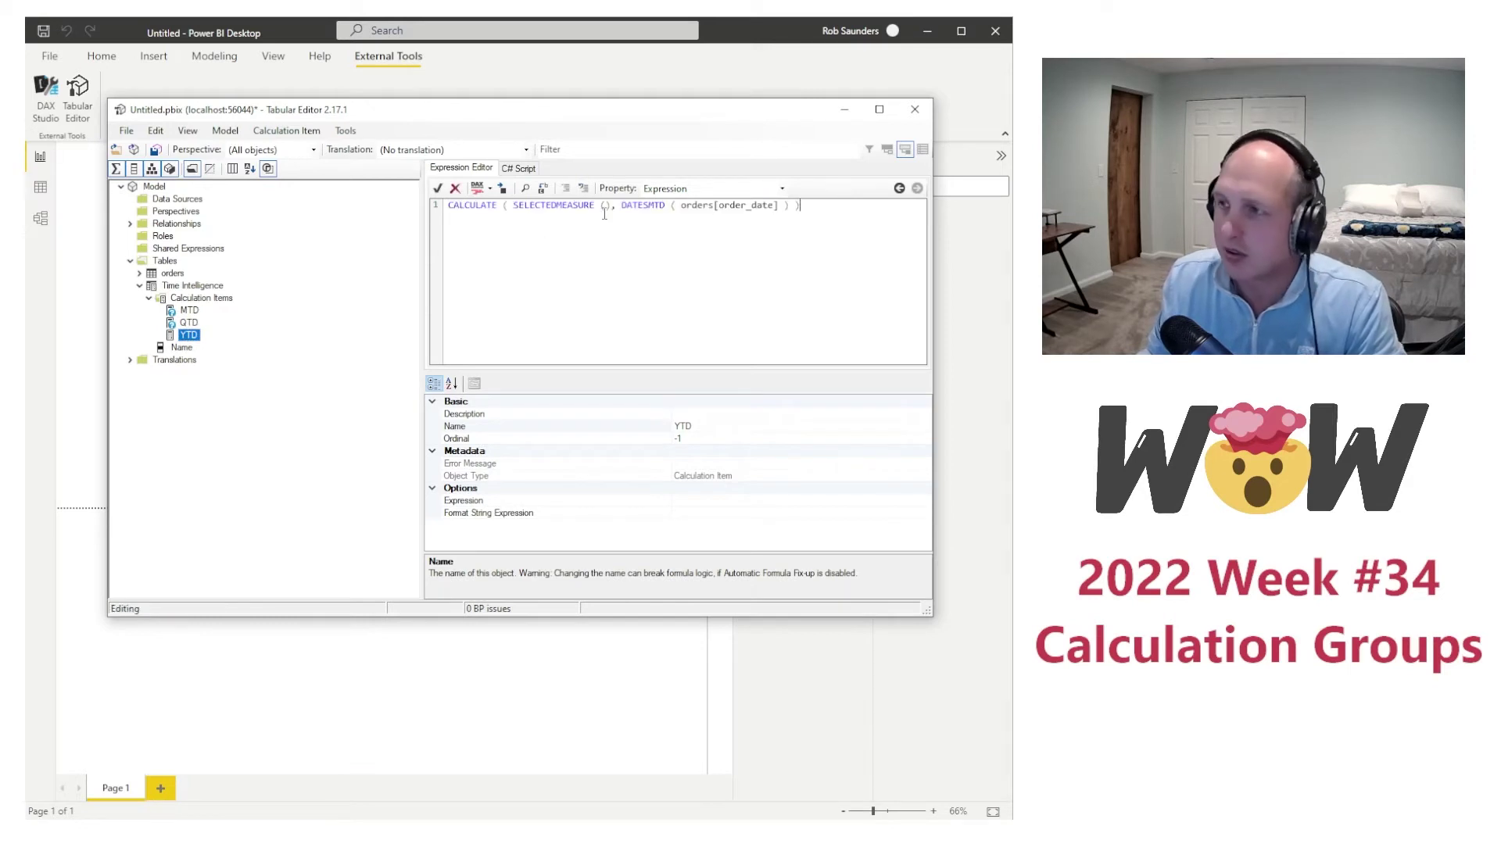
key("BackSpace")
type("Y")
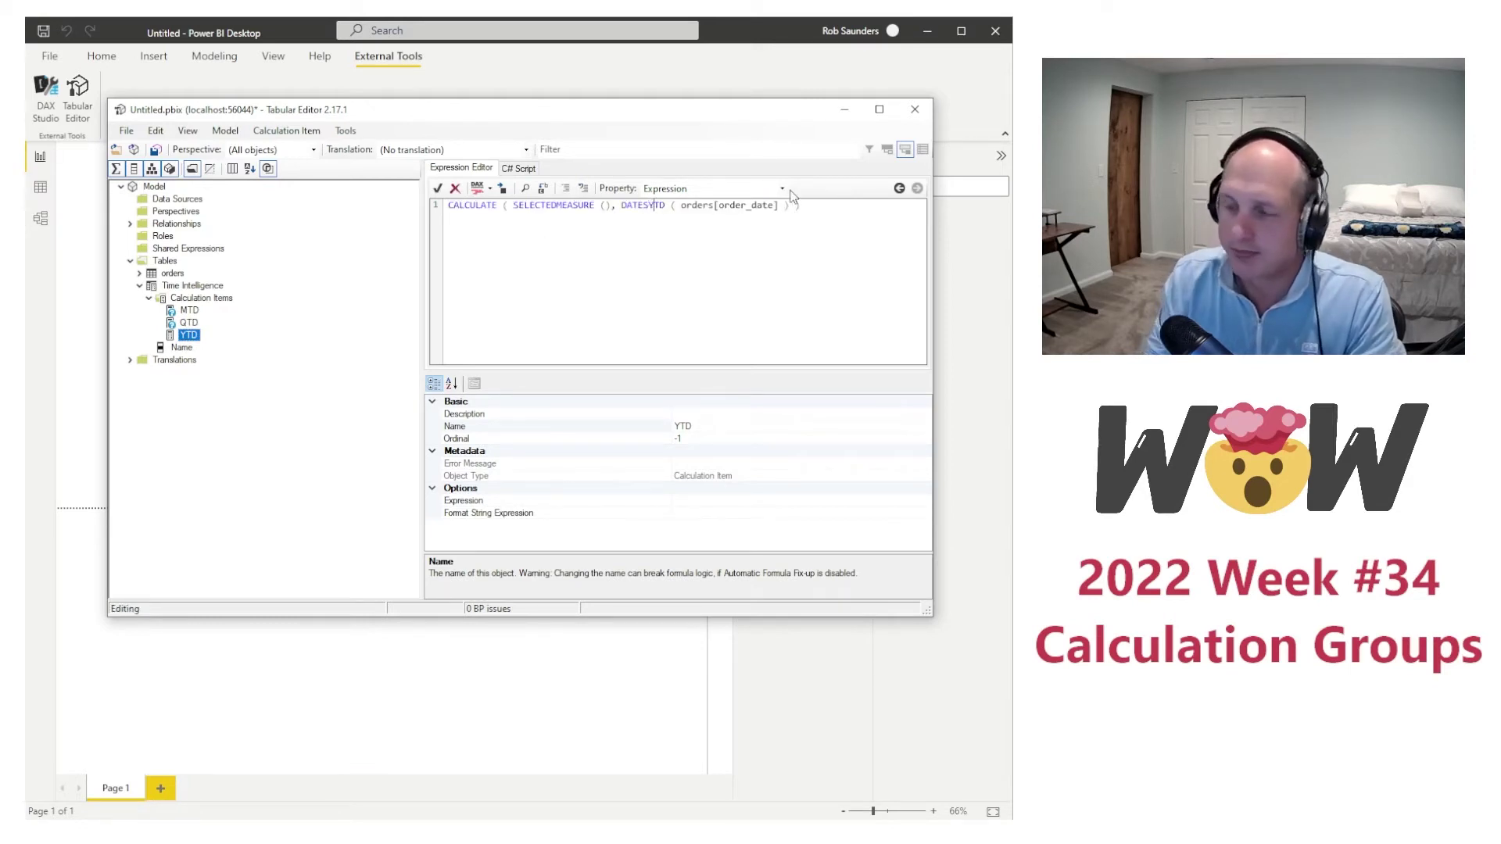
left_click(720, 205)
left_click(254, 285)
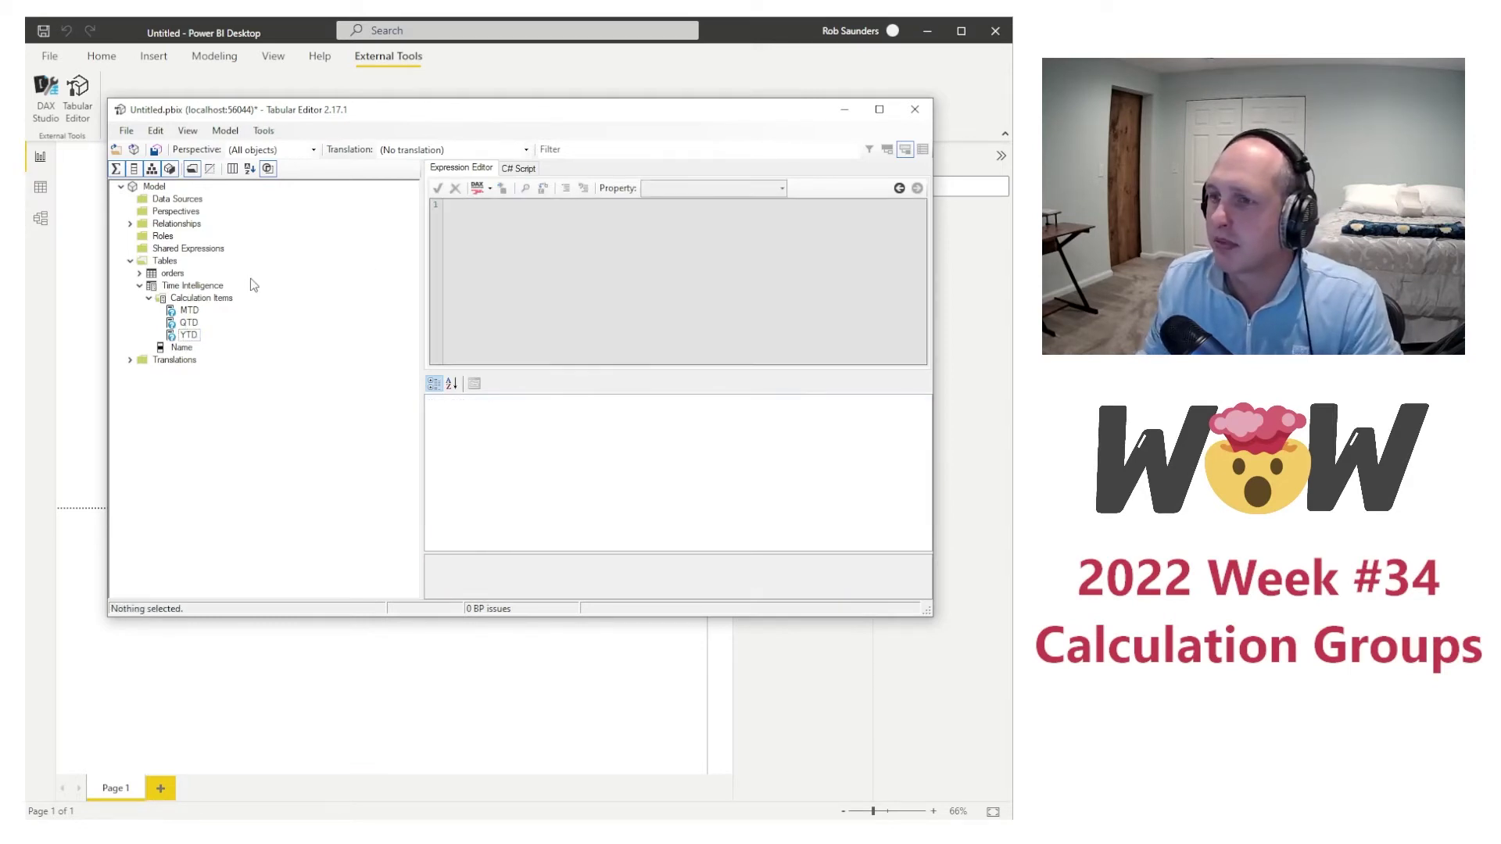
left_click(126, 130)
Step: Save the model, refresh the calculation group in Power BI, and table Time Intelligence's Name field
left_click(134, 185)
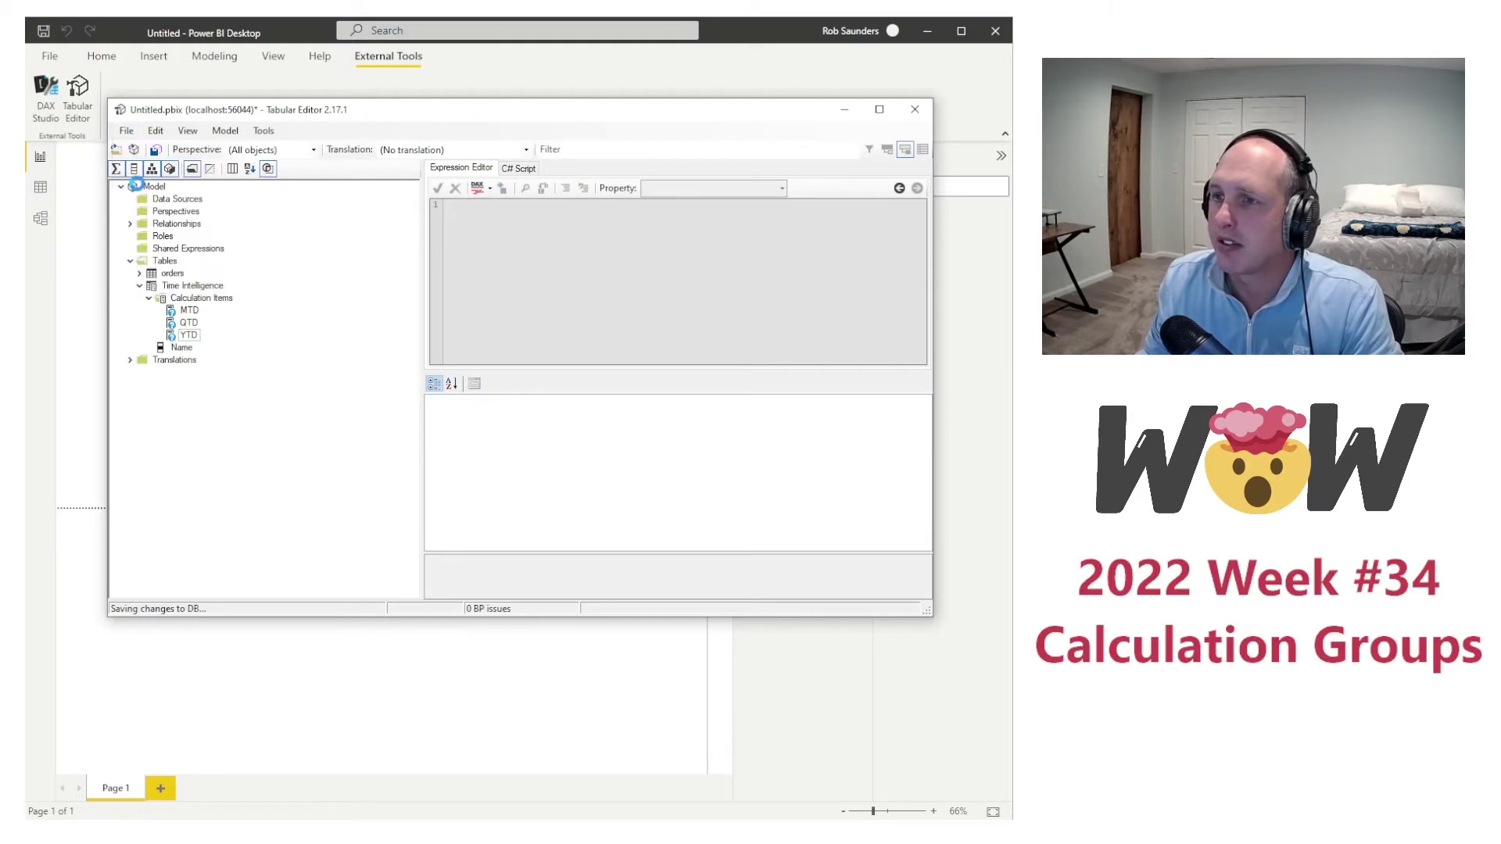
left_click(432, 94)
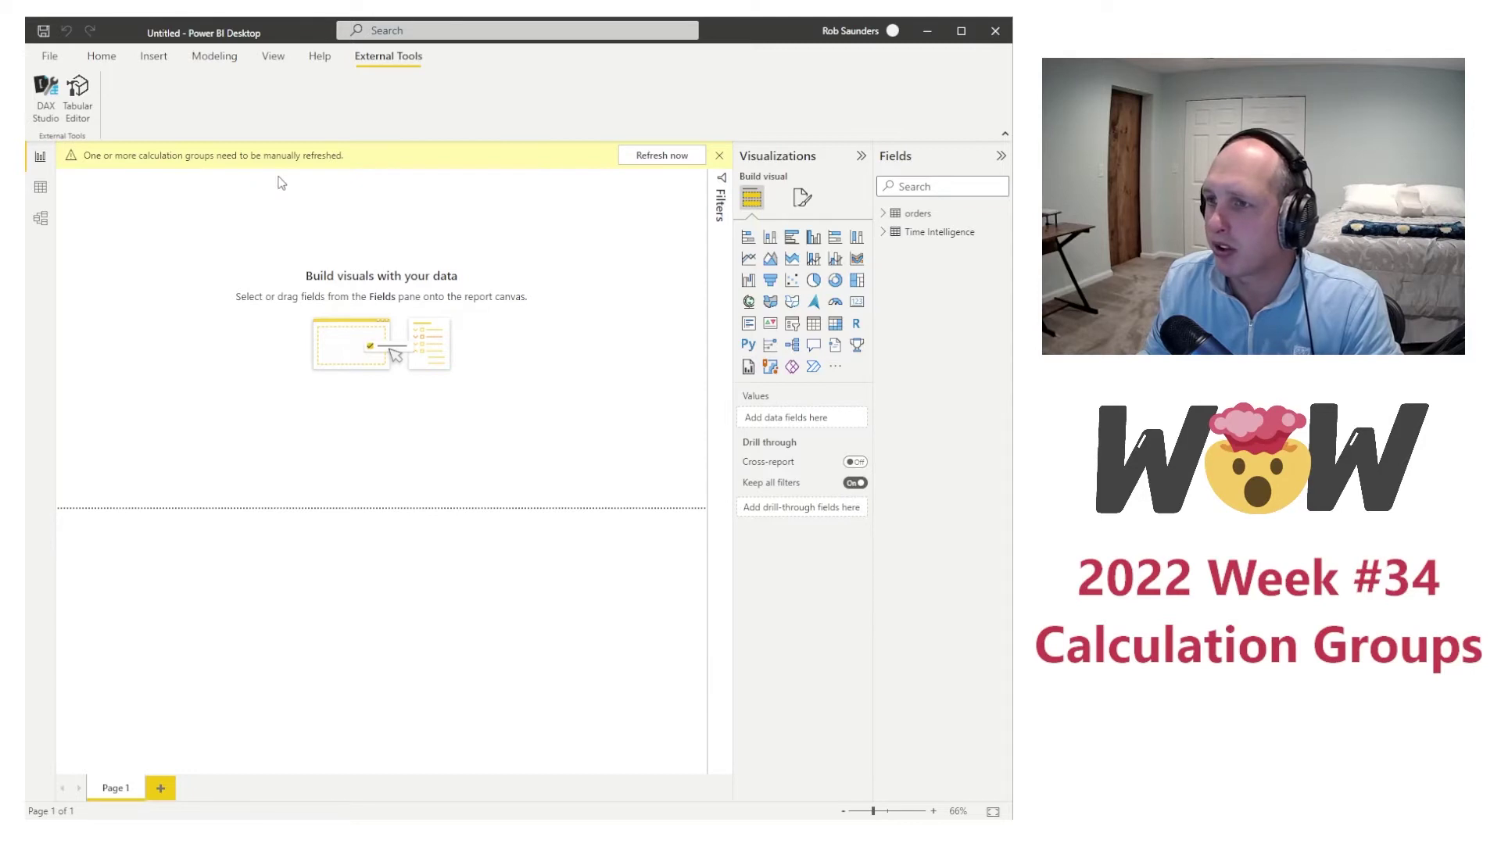
left_click(653, 155)
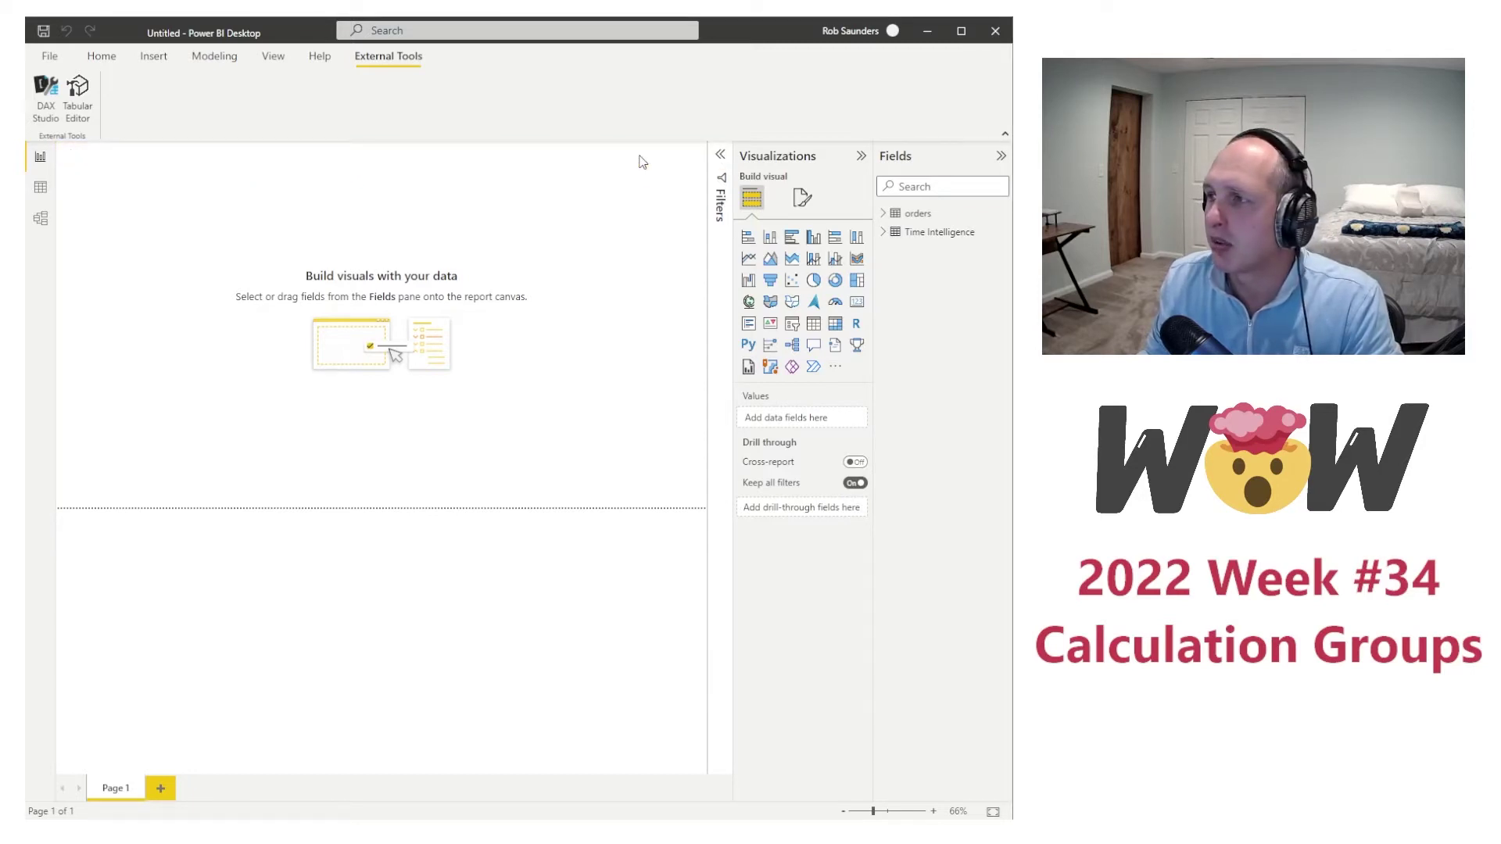
left_click(884, 234)
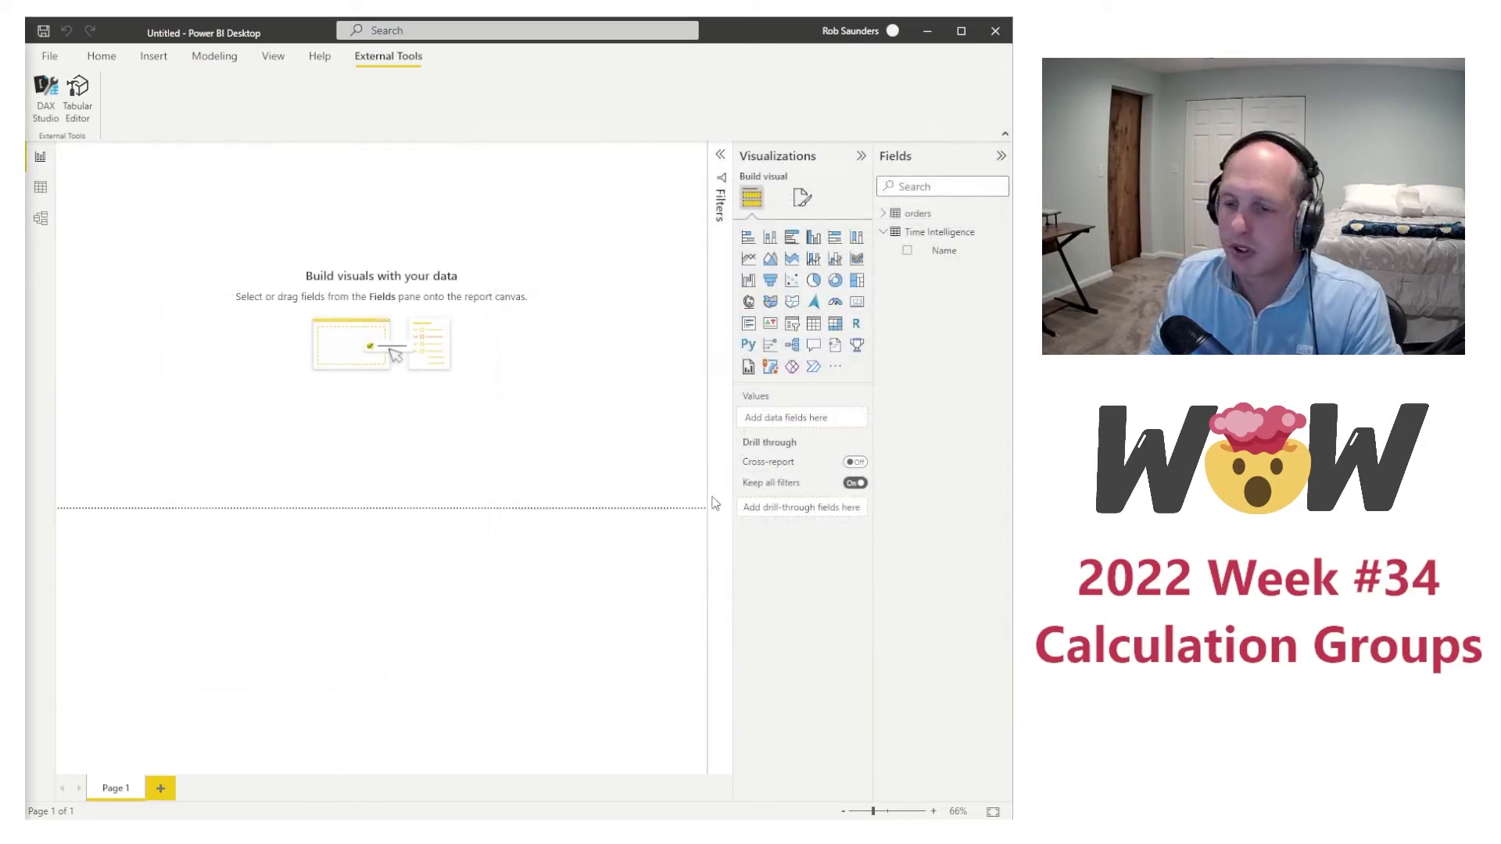
left_click(910, 253)
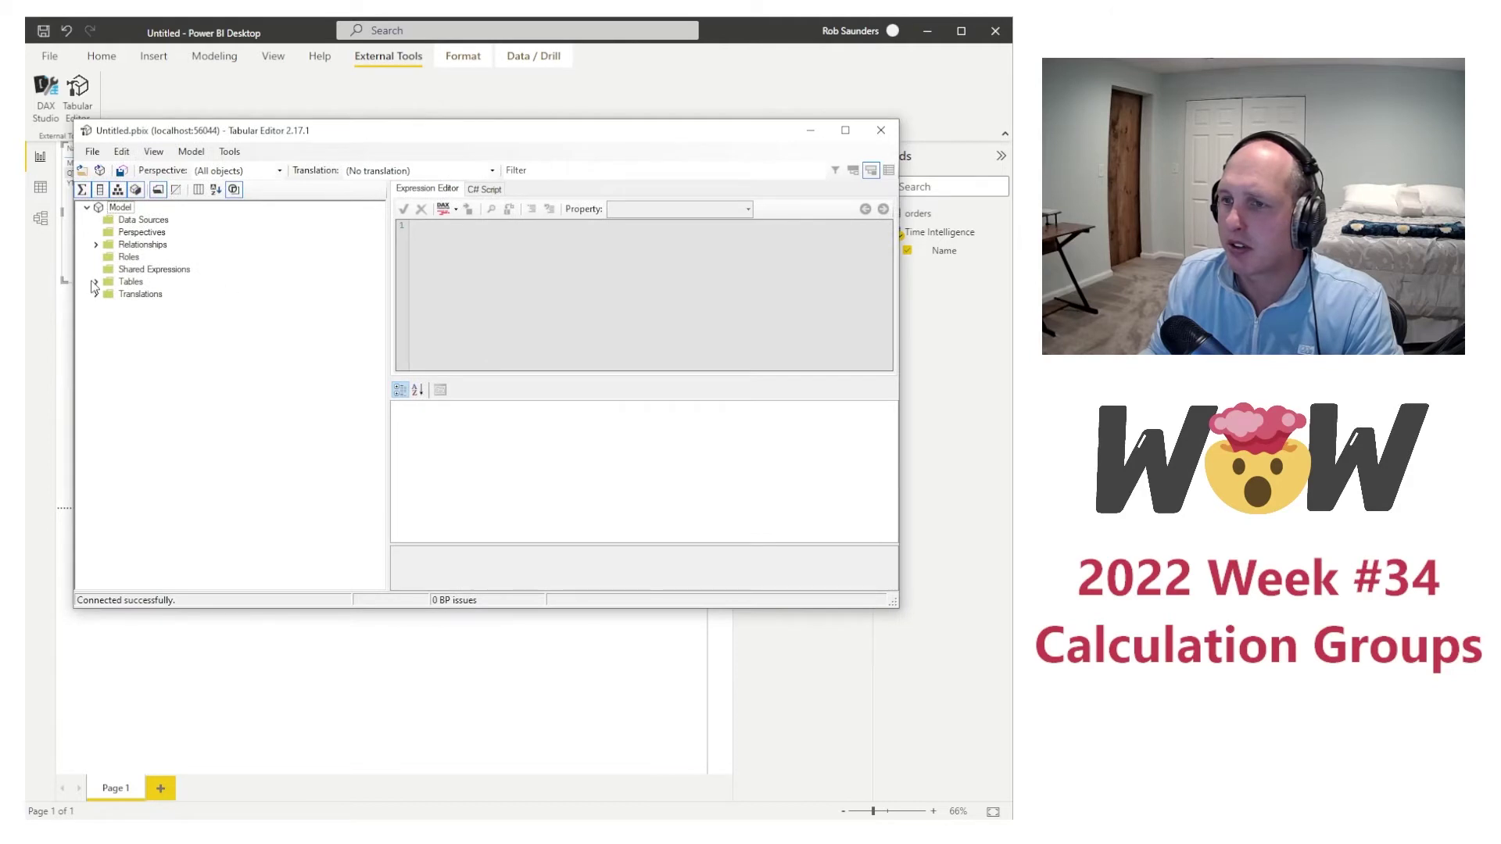
Step: Rename the Time Intelligence group's Name column to Time Period
left_click(96, 281)
left_click(106, 307)
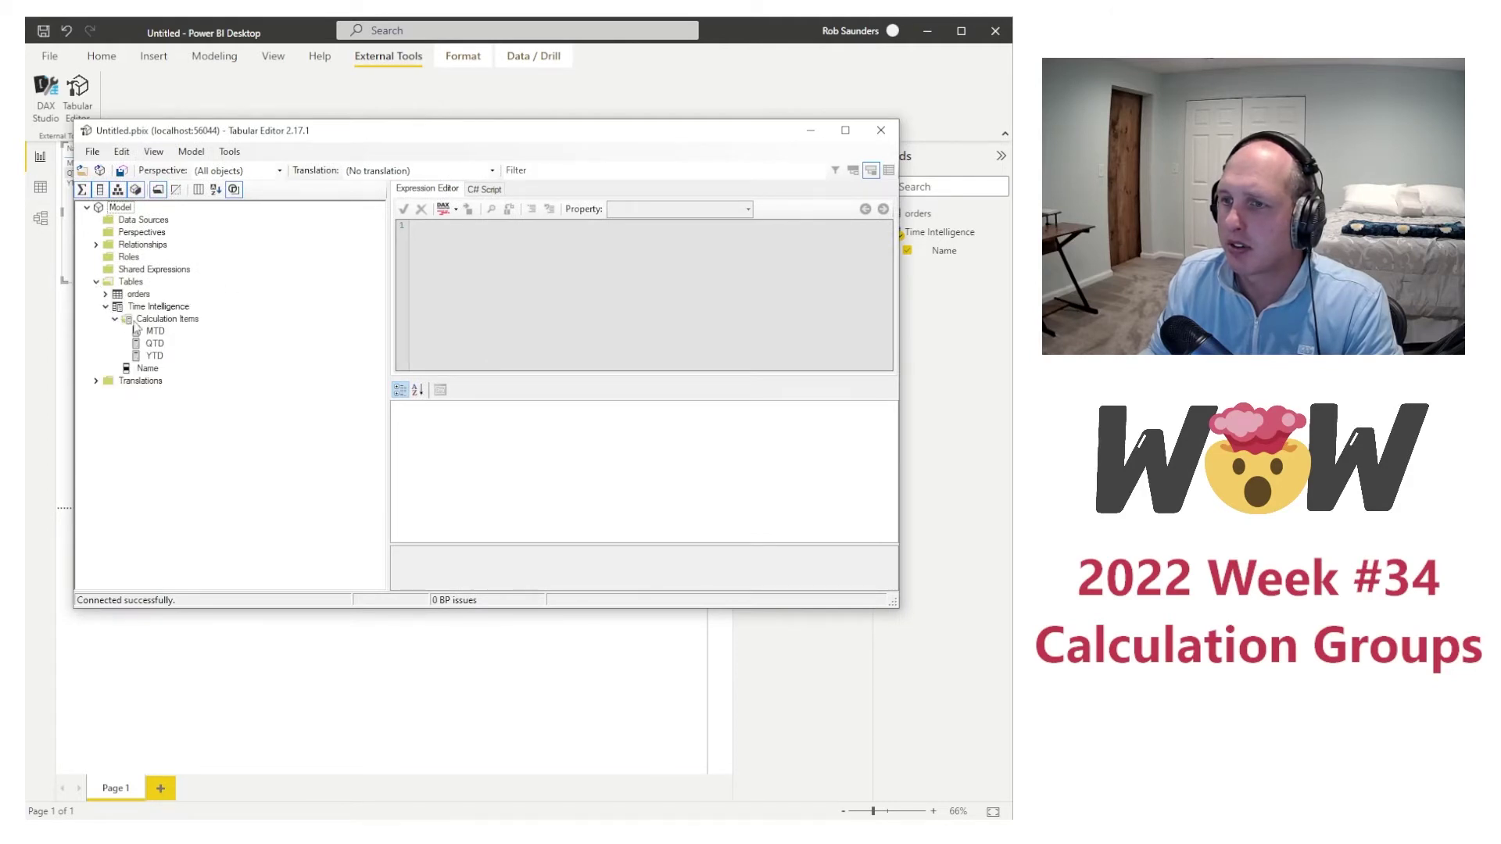
left_click(166, 320)
left_click(165, 307)
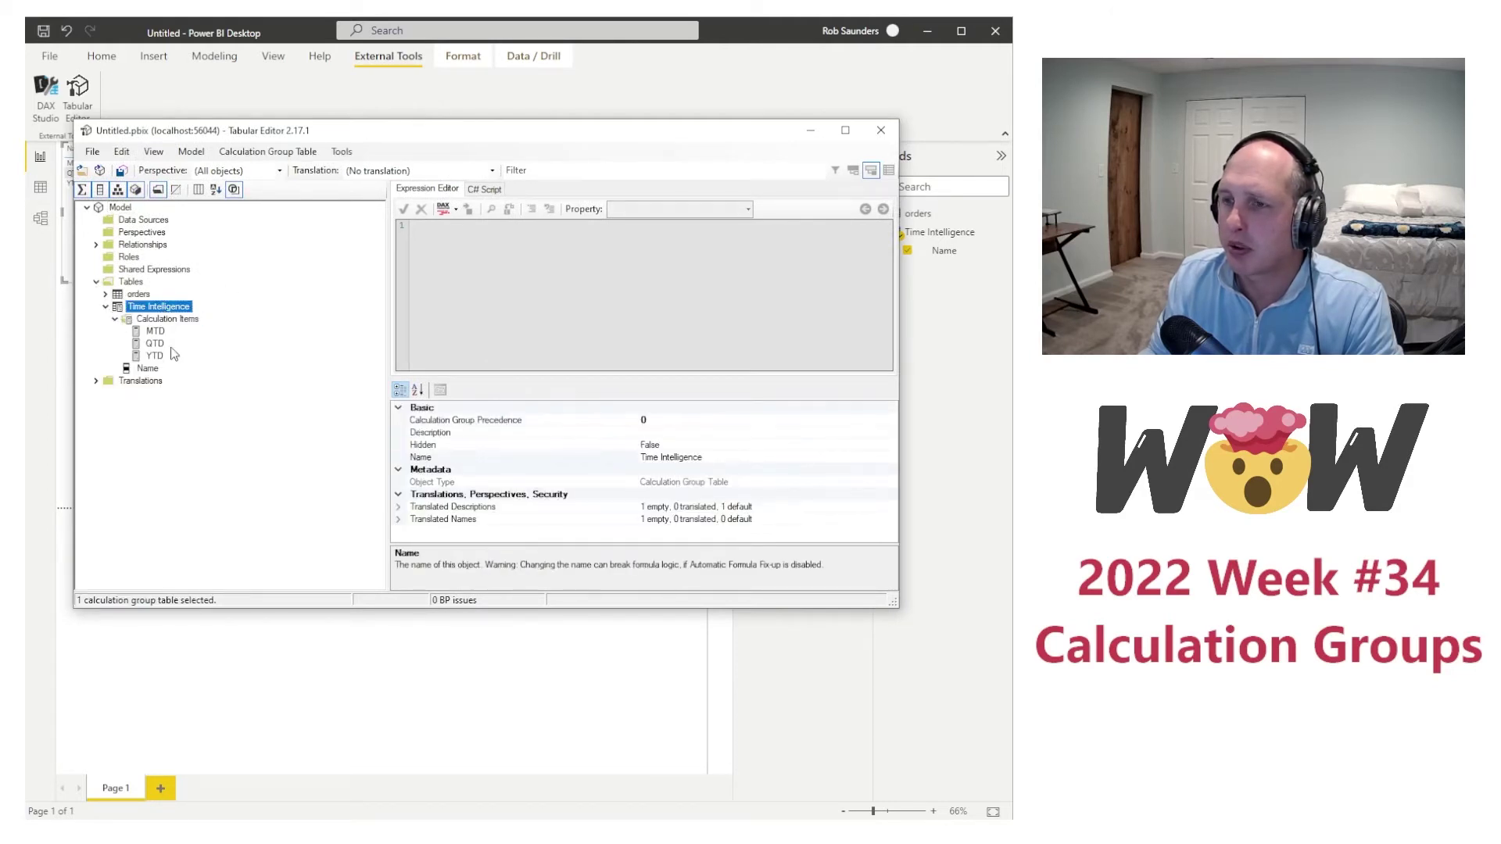
left_click(152, 368)
key("F2")
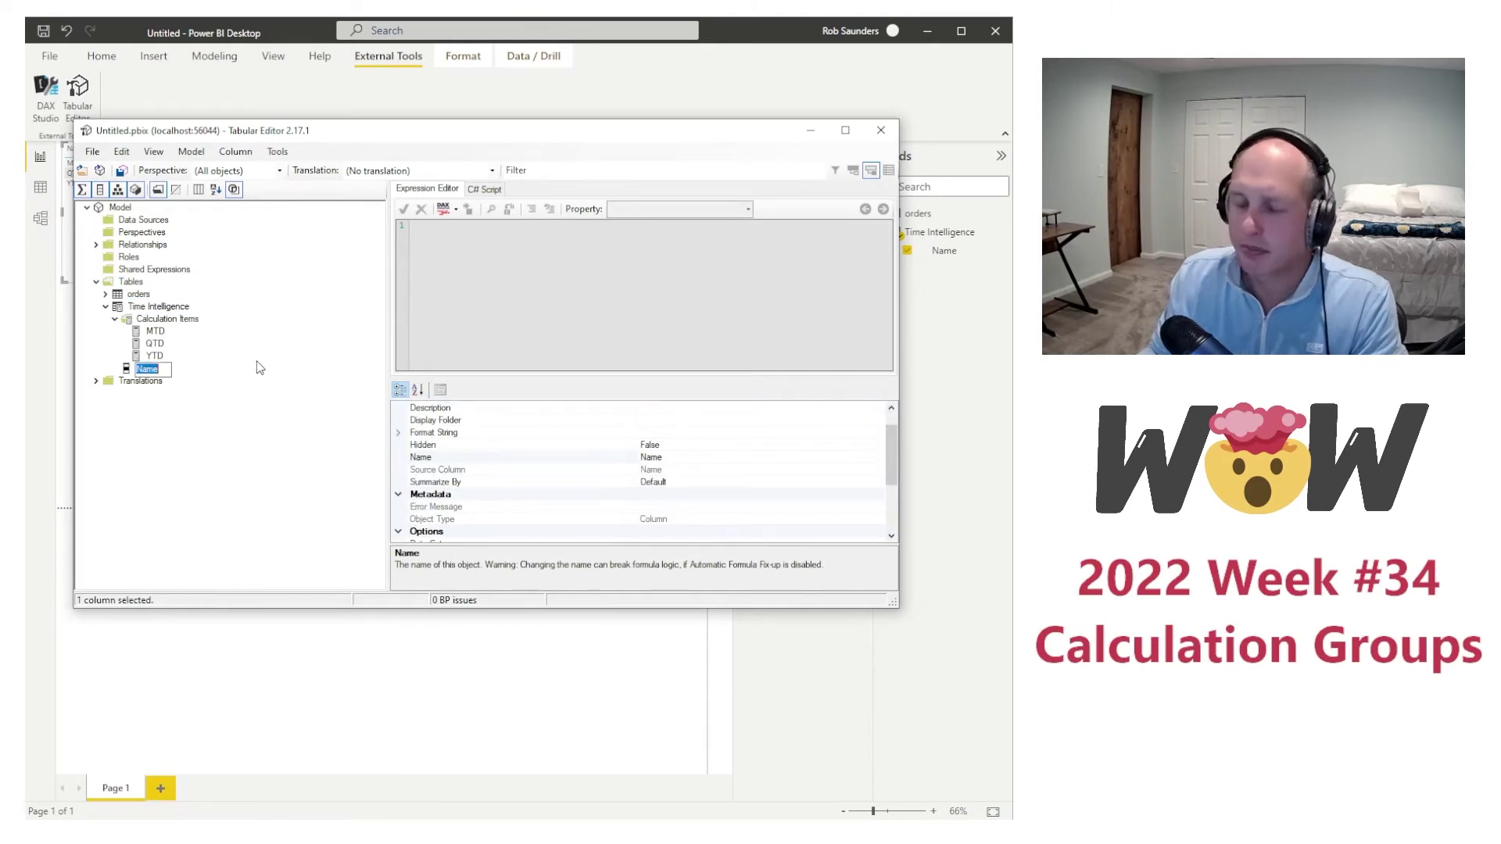
type("Time Period")
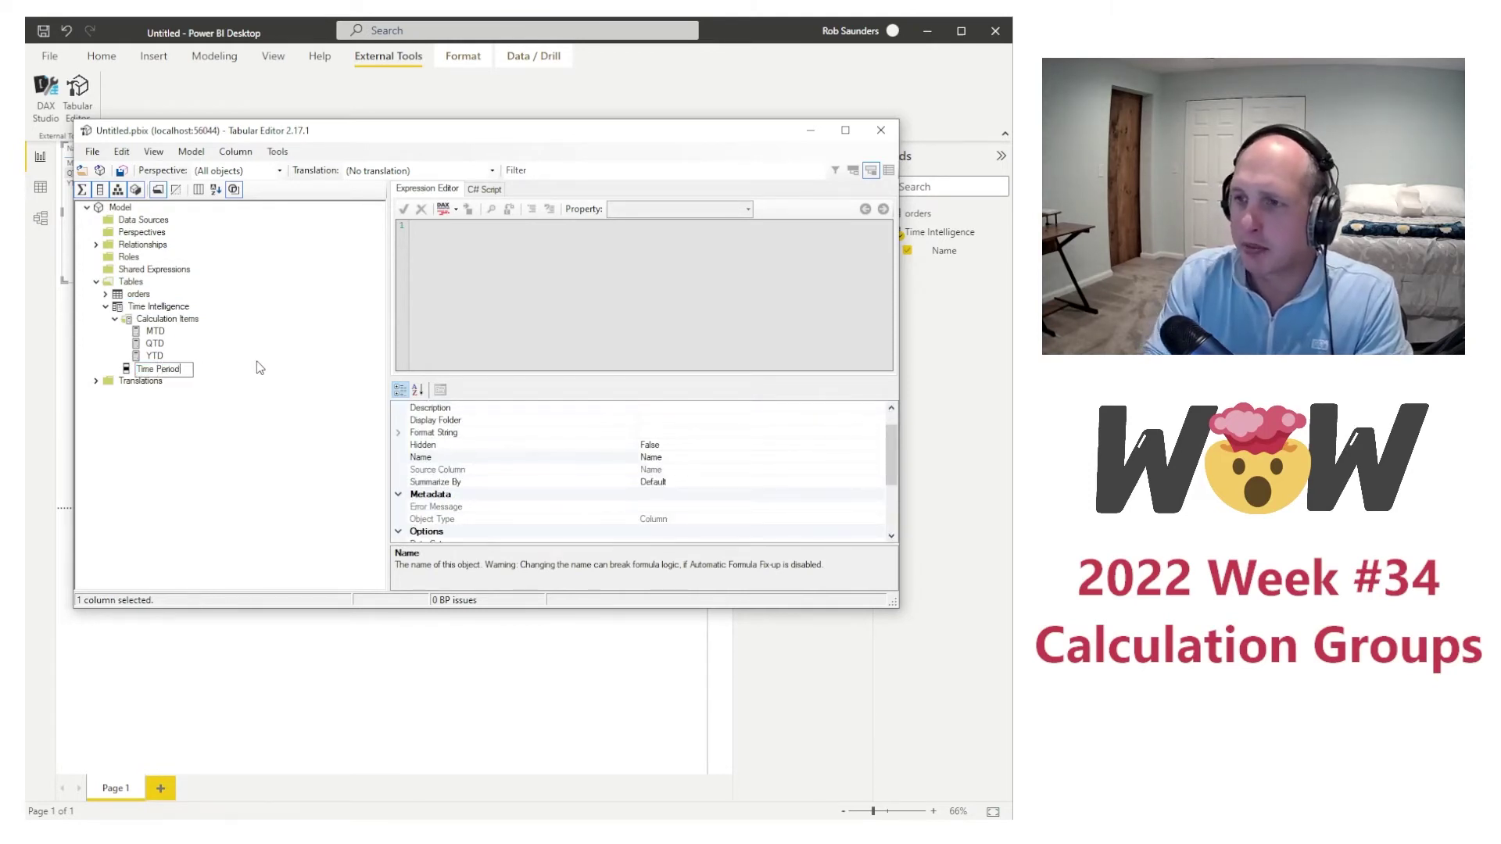
key("Return")
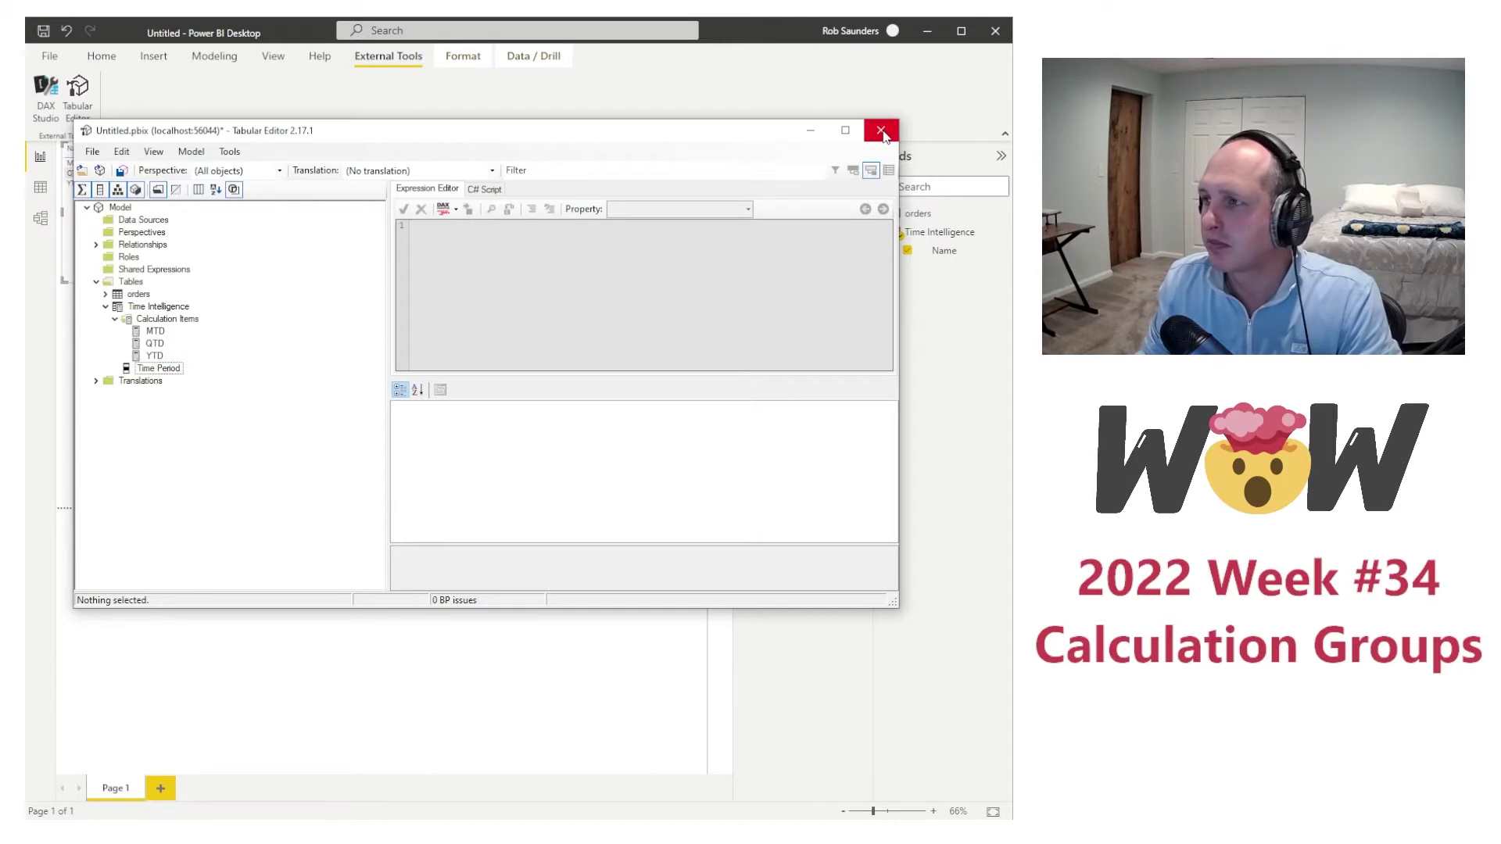
Step: Save the Time Period rename to the model and minimize Tabular Editor
left_click(881, 131)
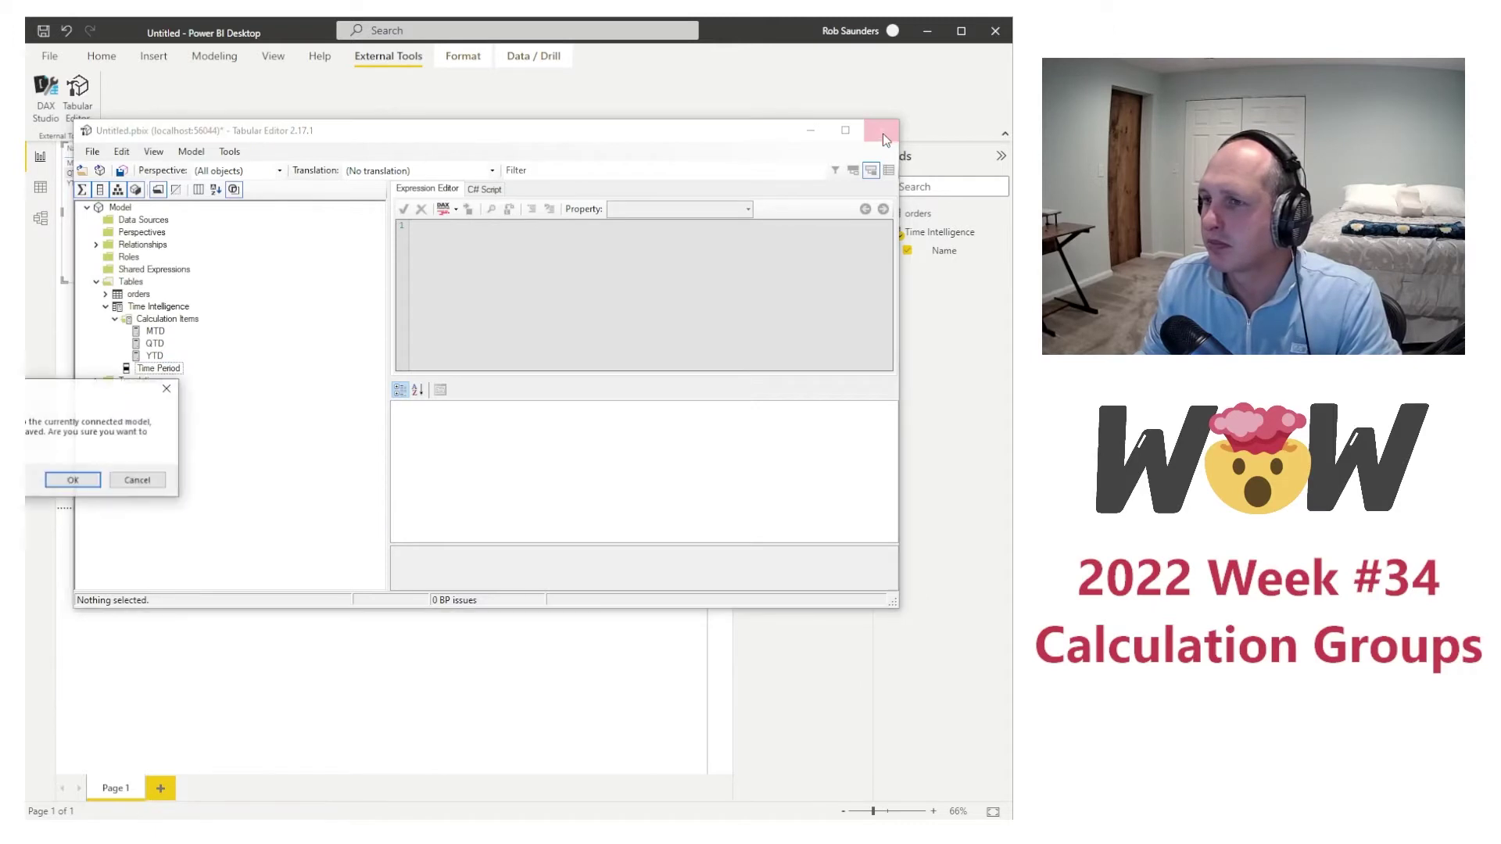
left_click(116, 483)
left_click(92, 152)
left_click(116, 206)
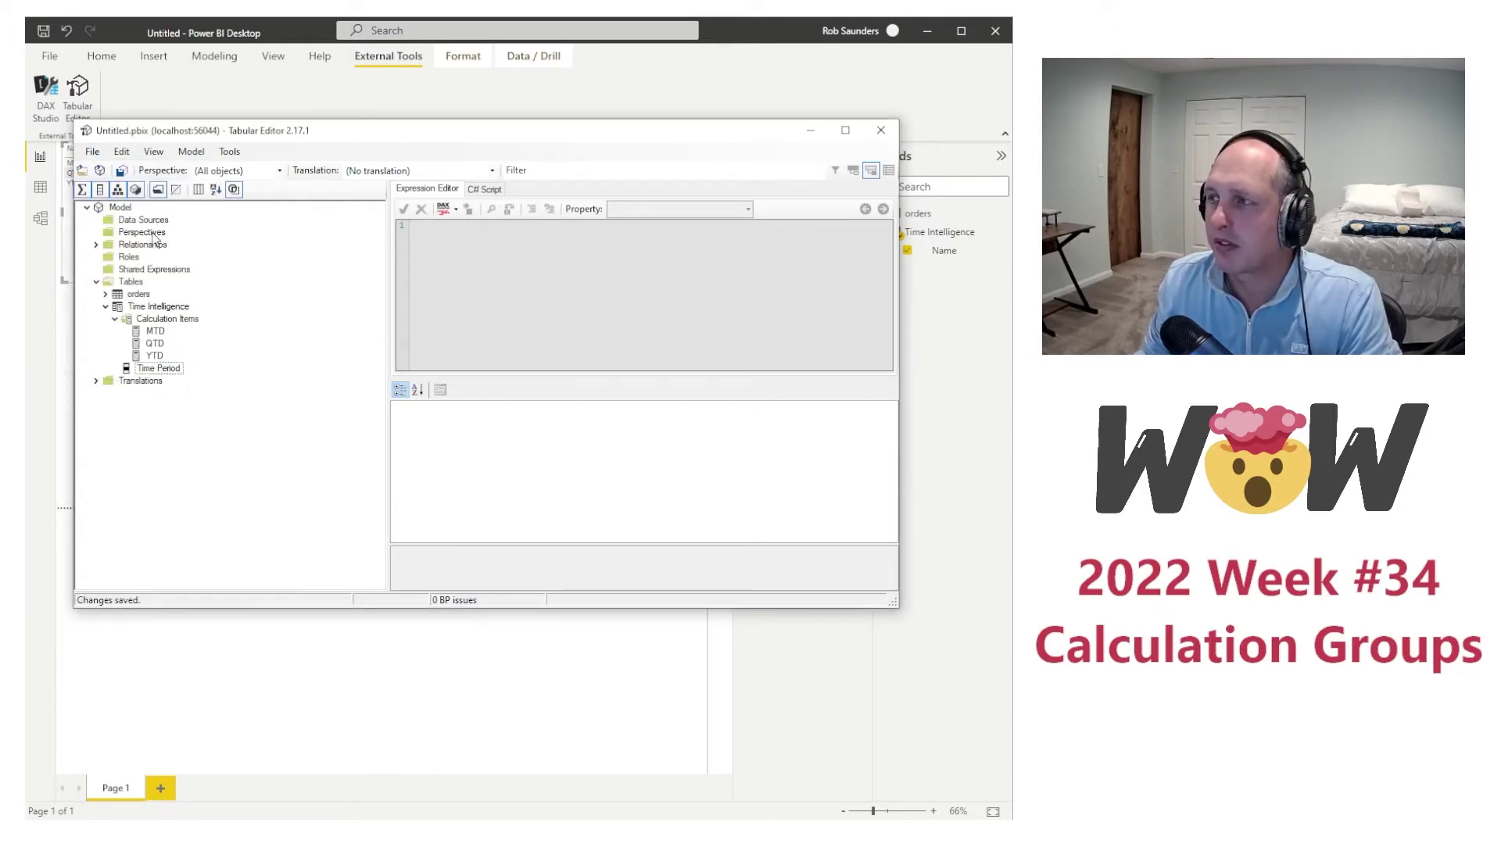
left_click(810, 130)
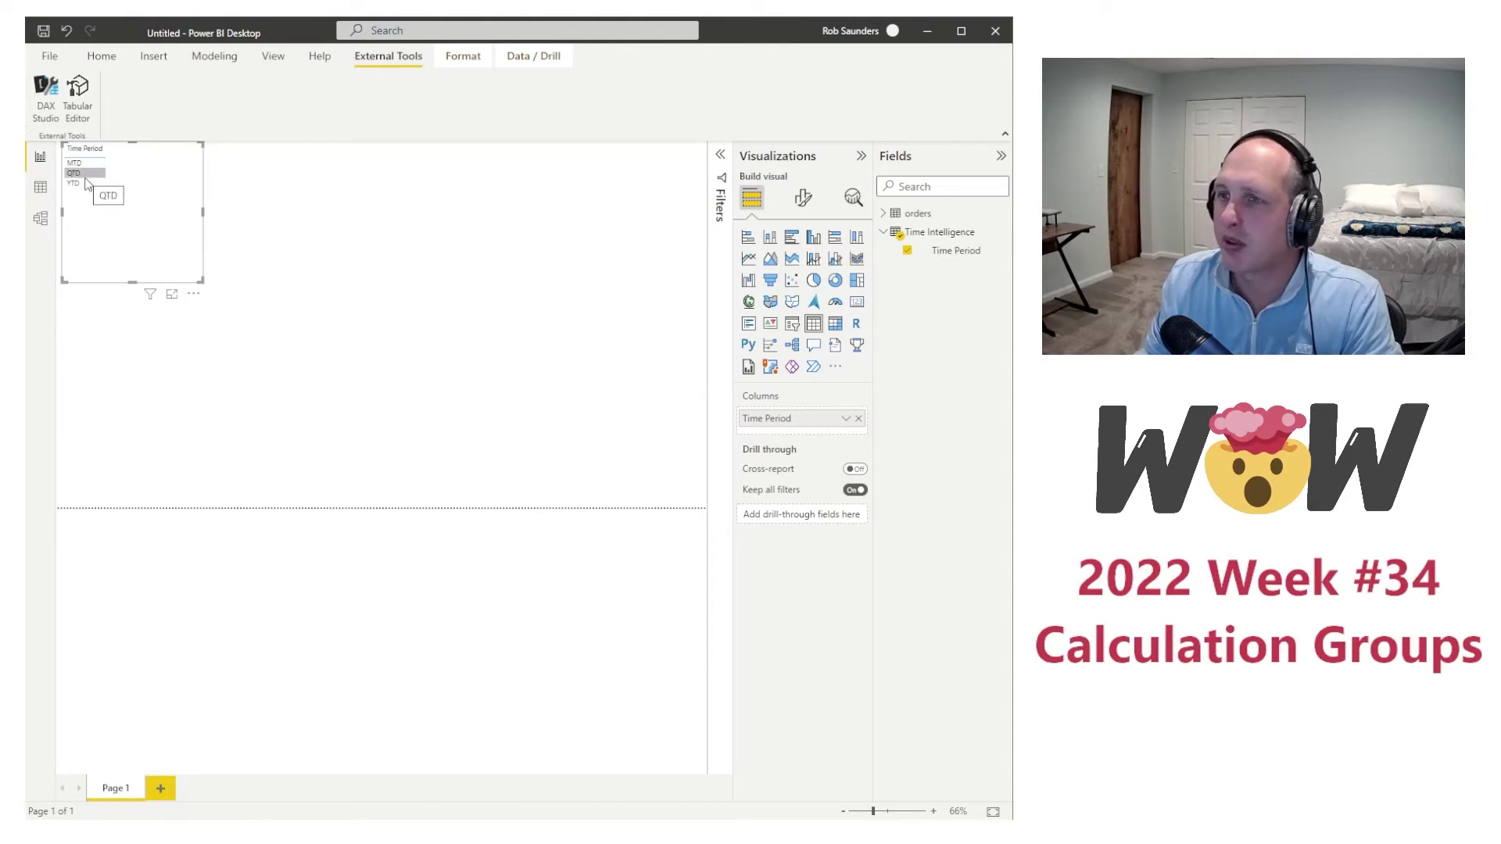
Step: Add a new measure, Measure 2, to the orders table and clear its default formula text
left_click(896, 216)
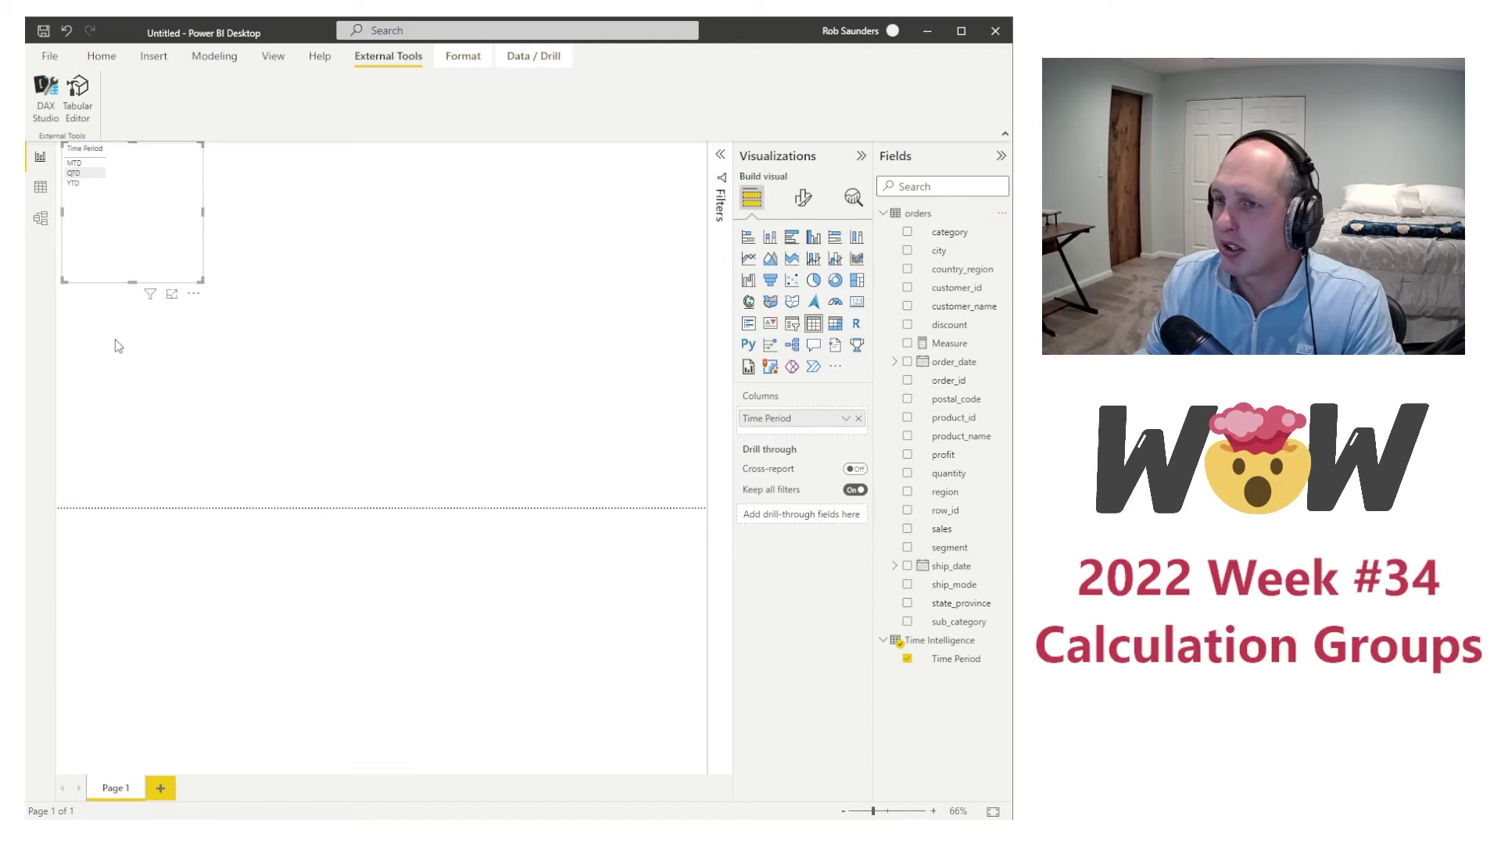
left_click(87, 165)
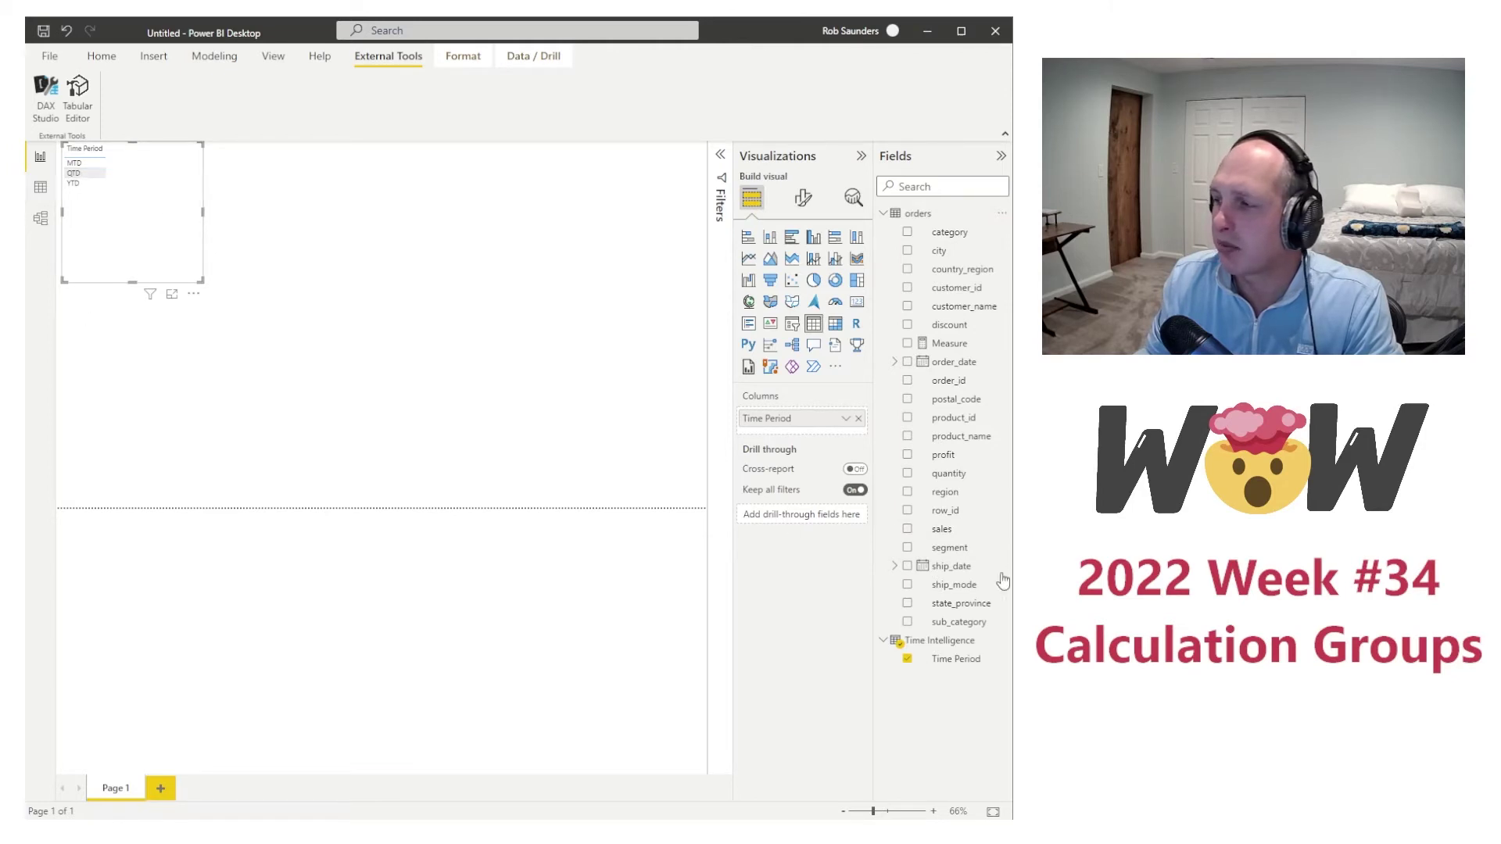
right_click(941, 532)
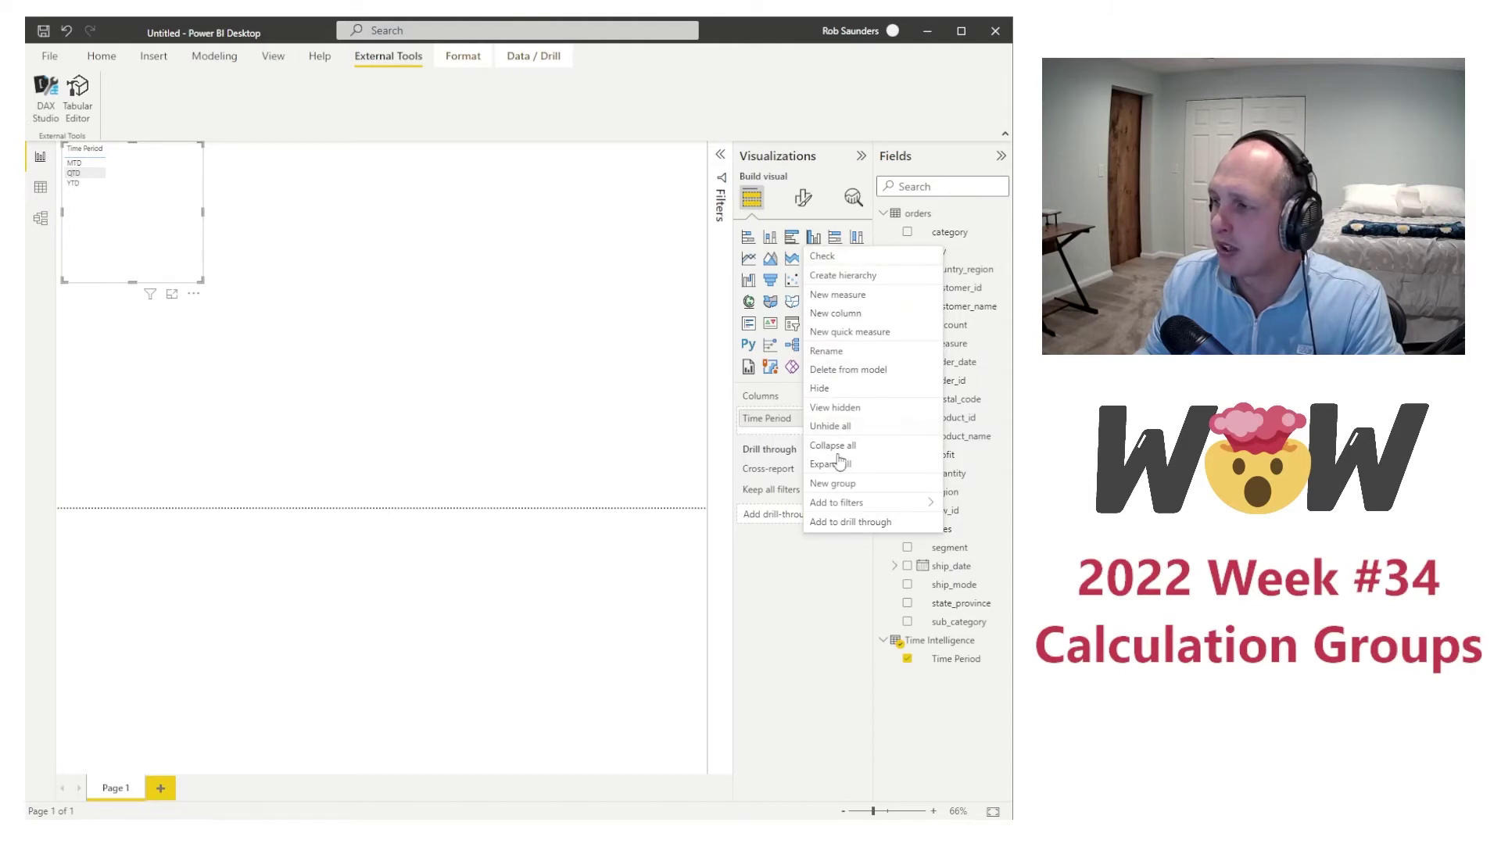
left_click(838, 295)
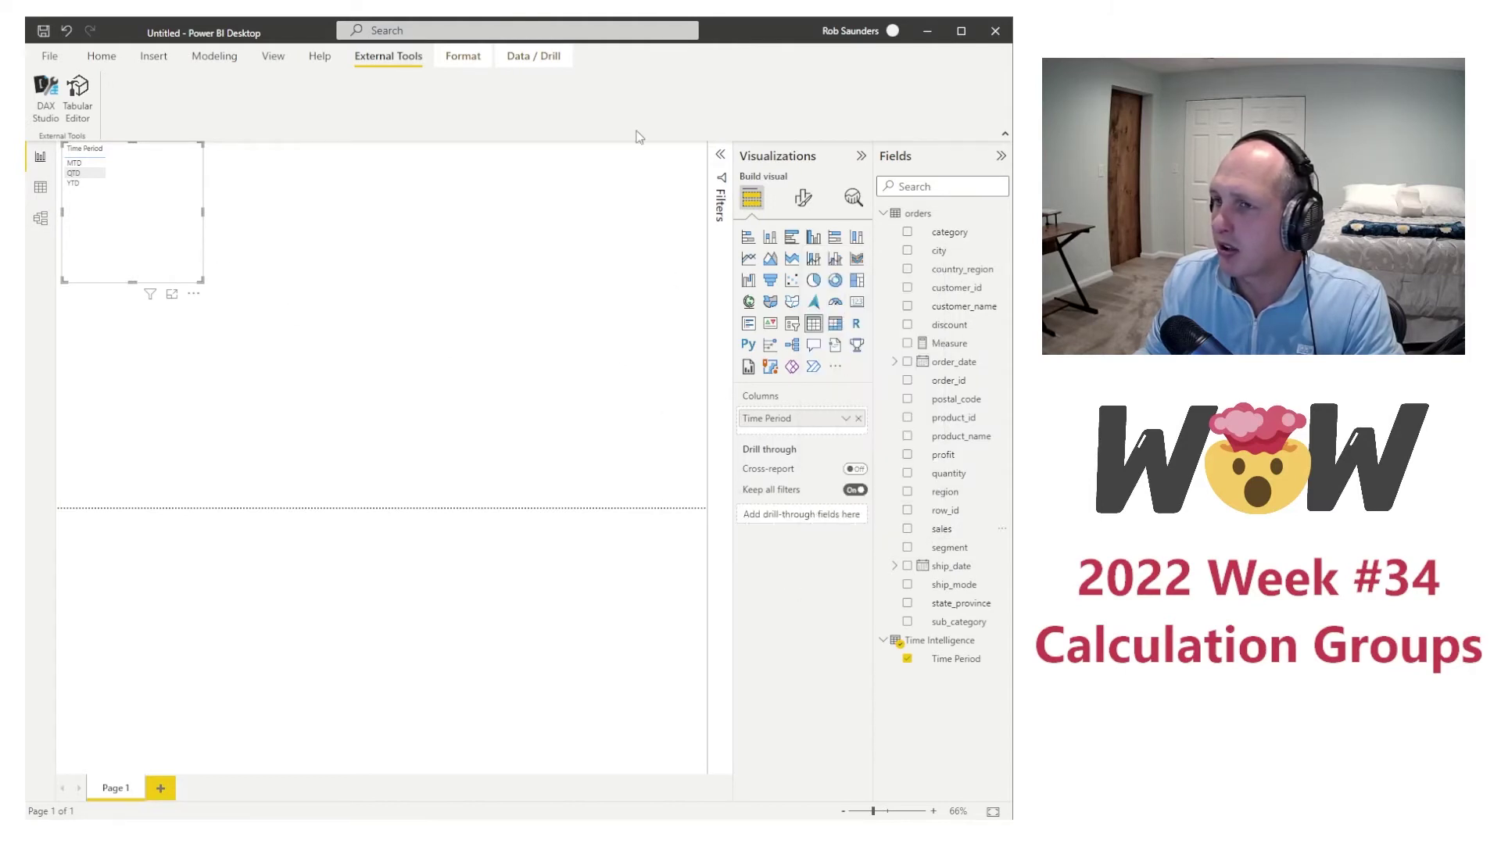
left_click(212, 154)
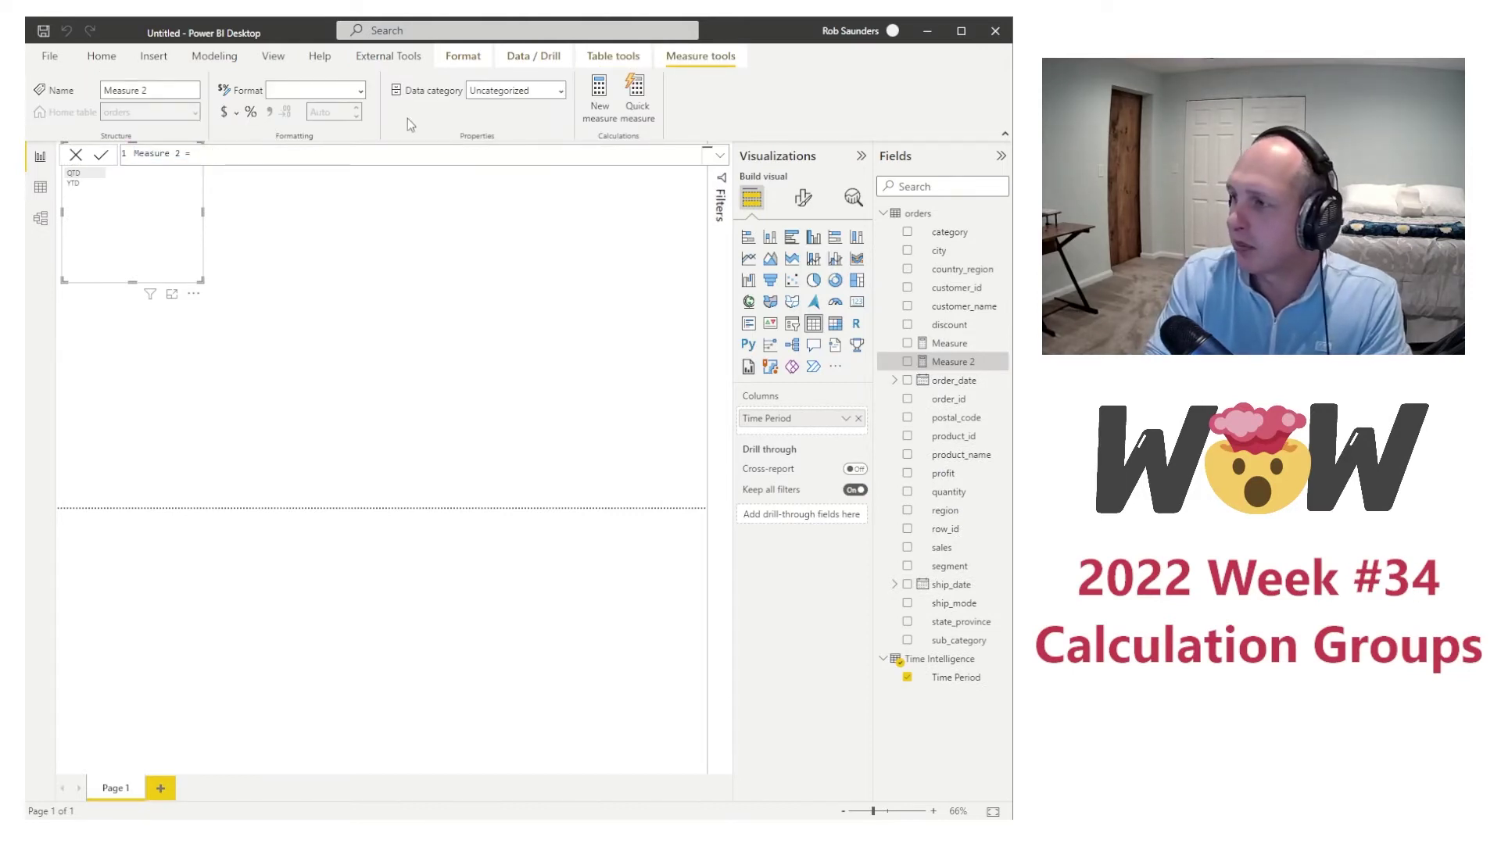
Step: Define the measure as Total Sales = SUM(orders[sales]) and add it to the Time Period table
type("sum(sales")
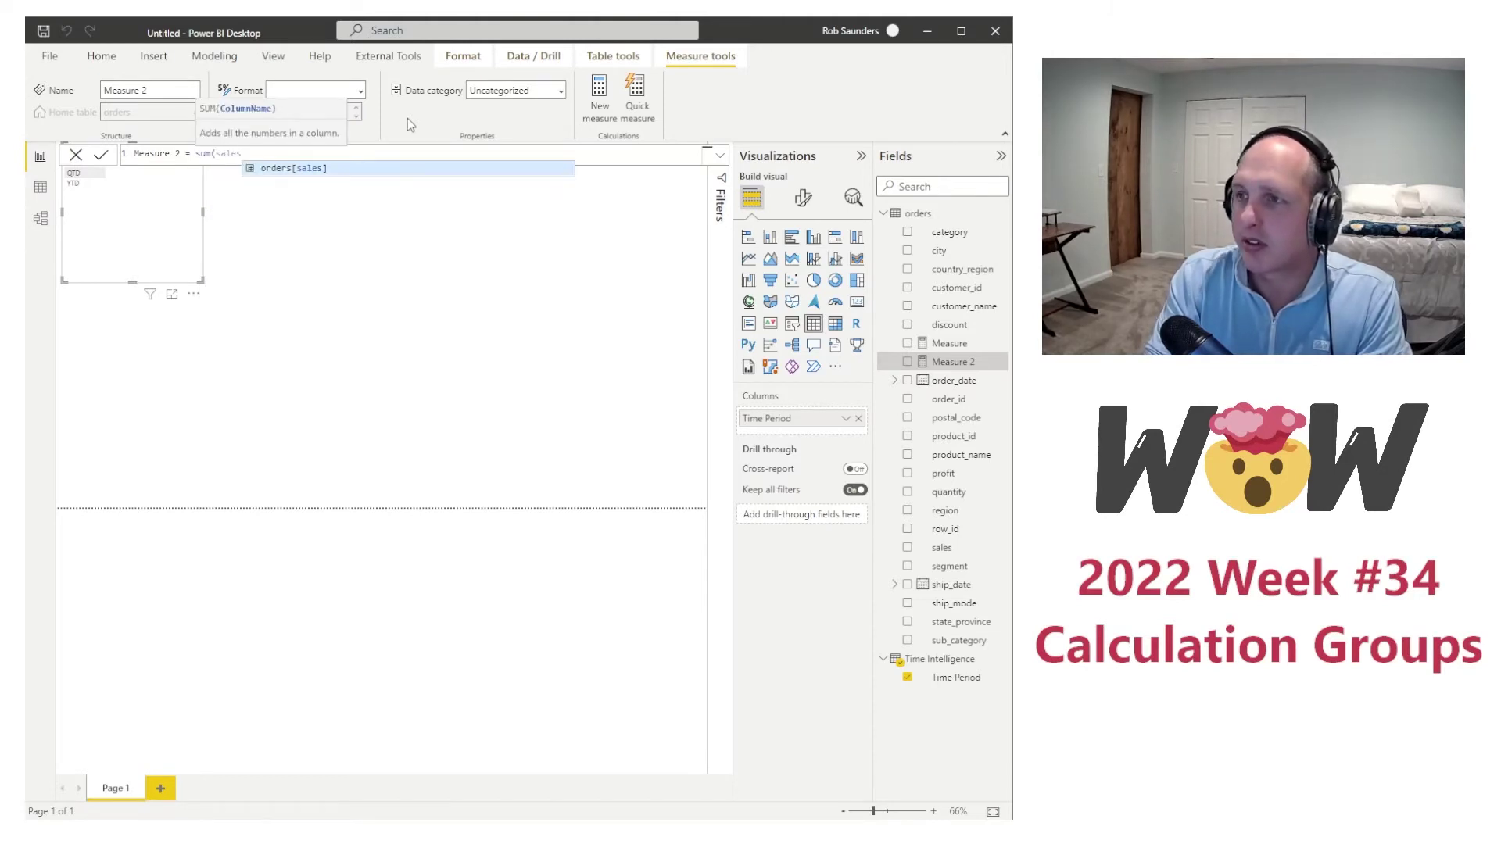
key("Tab")
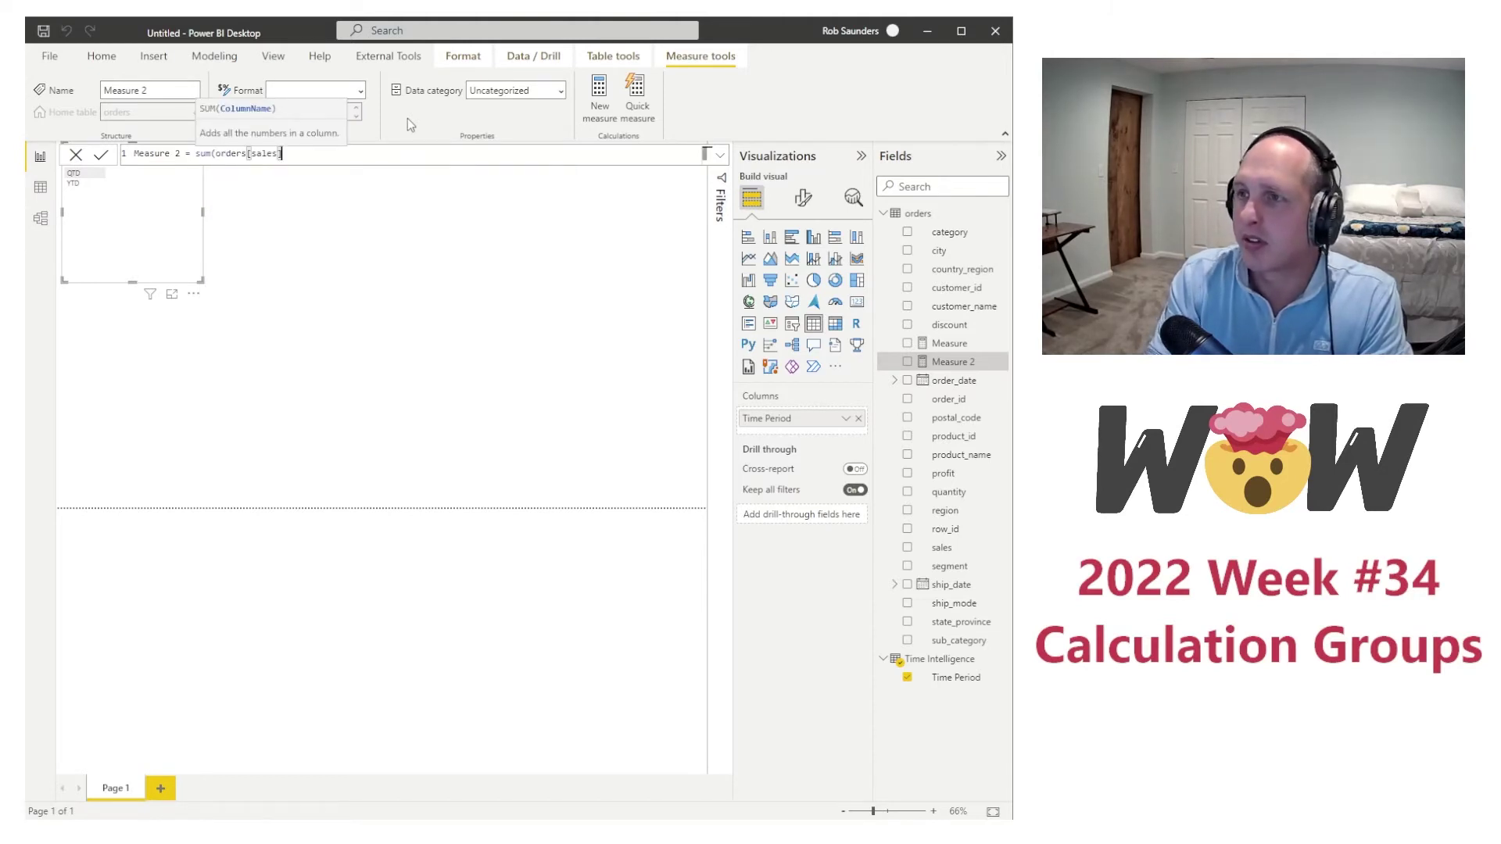
type(")")
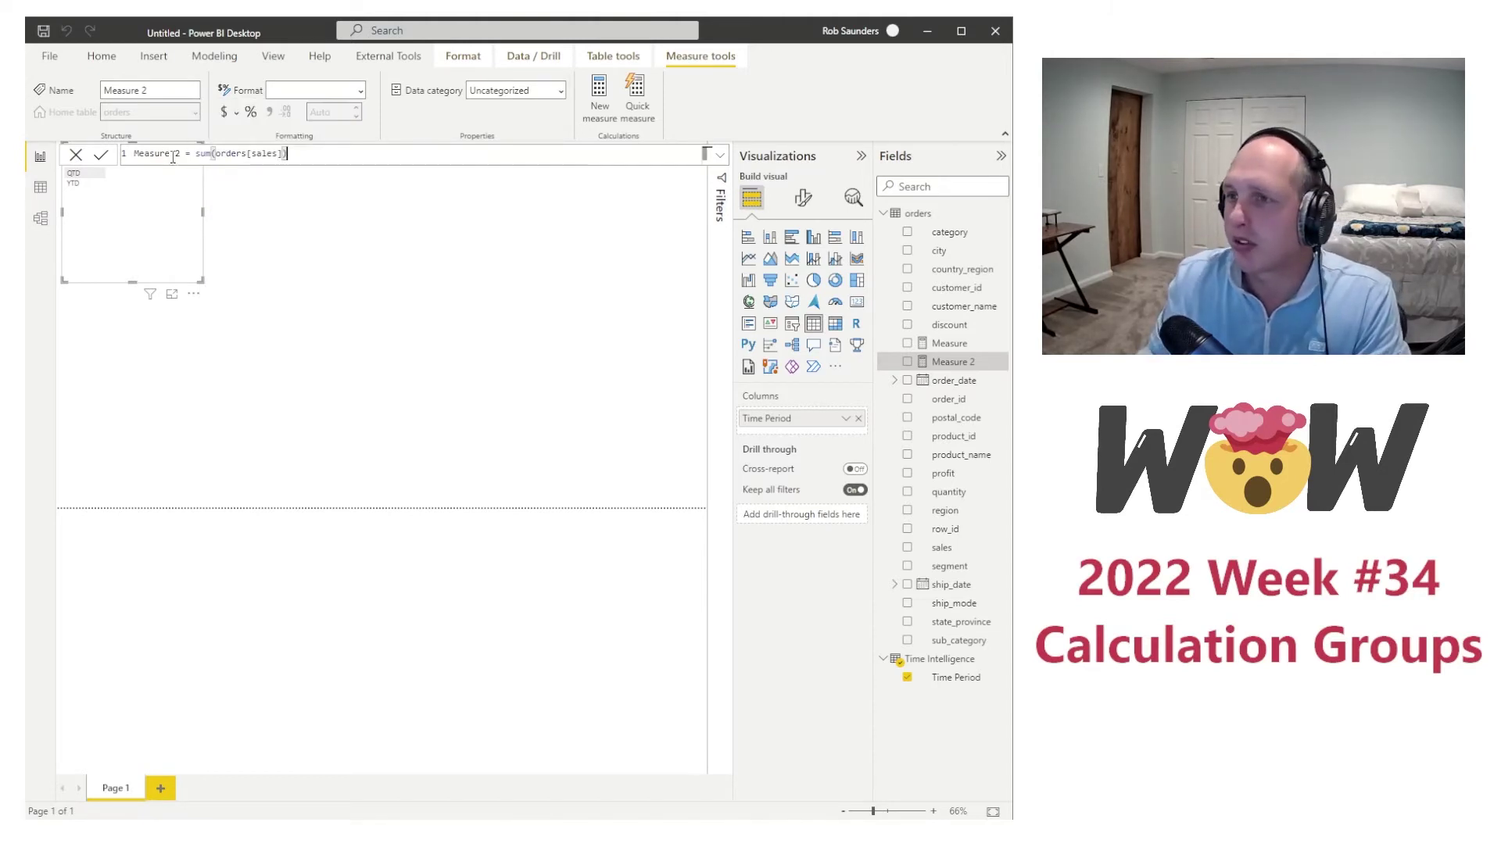
left_click_drag(178, 158, 115, 161)
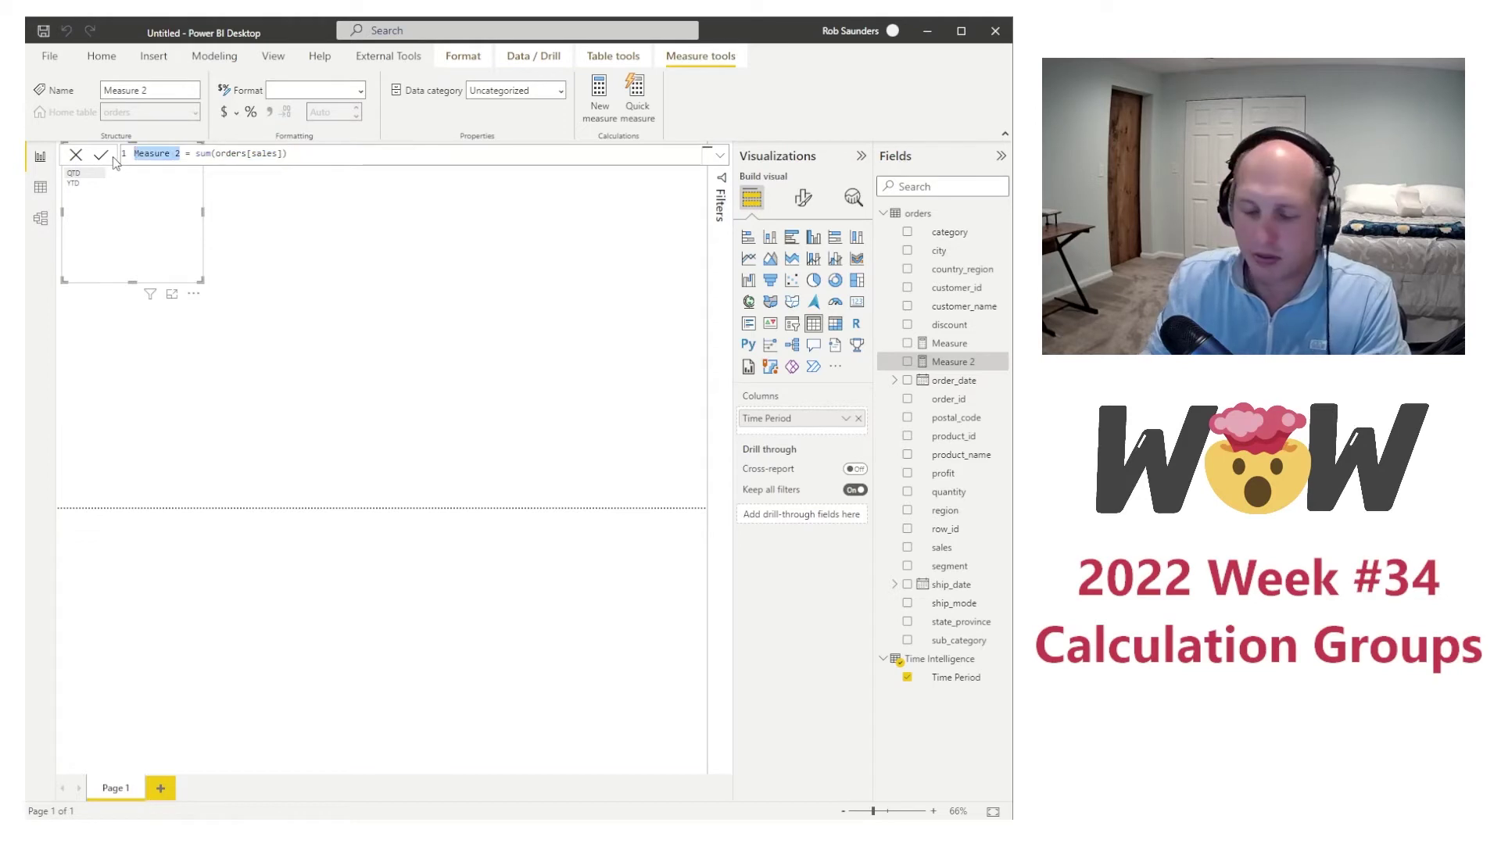
type("Total Sales")
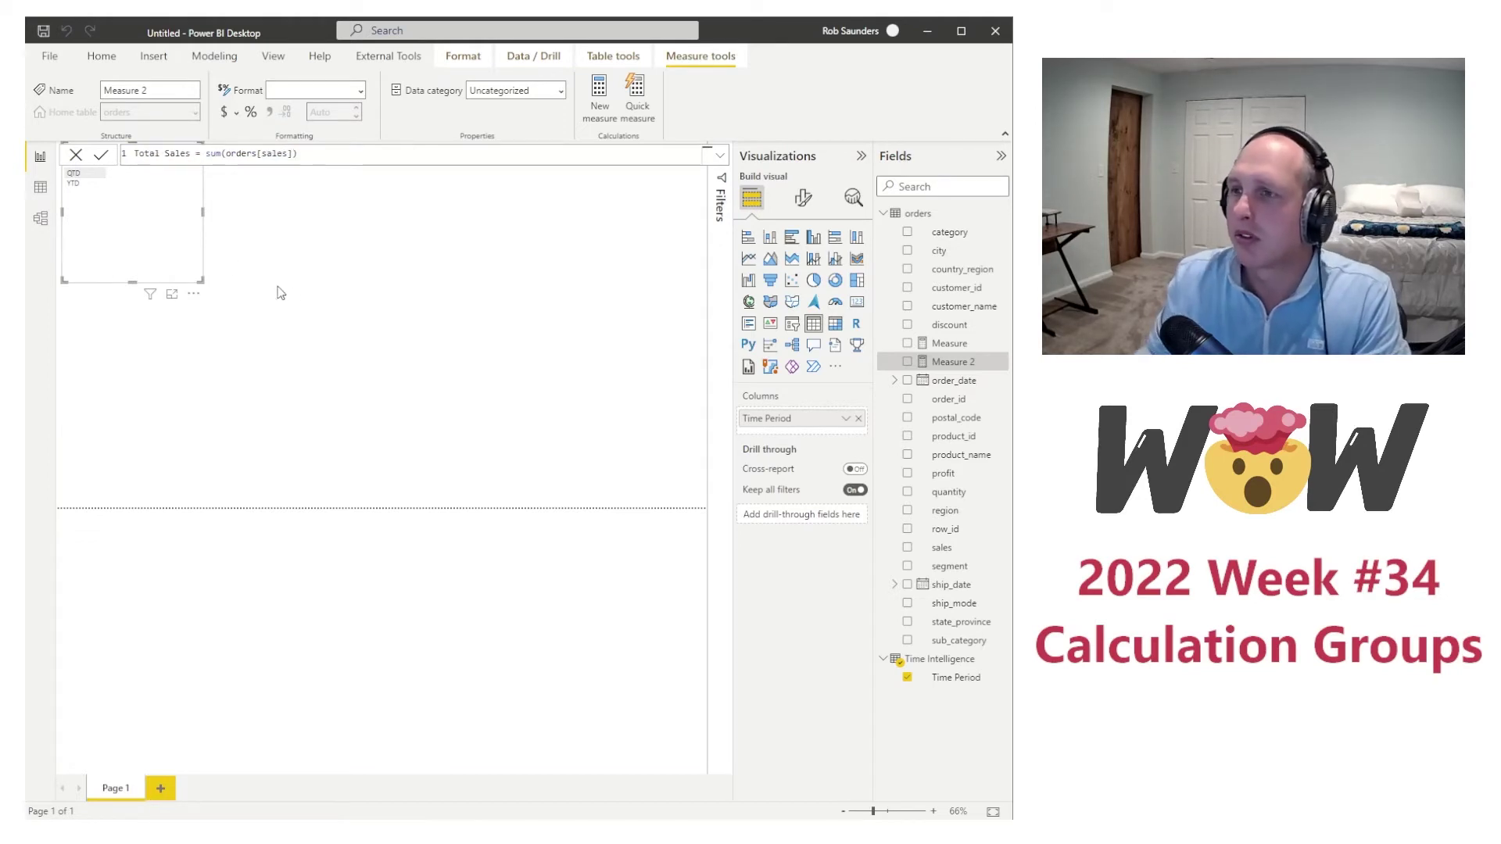
key("Return")
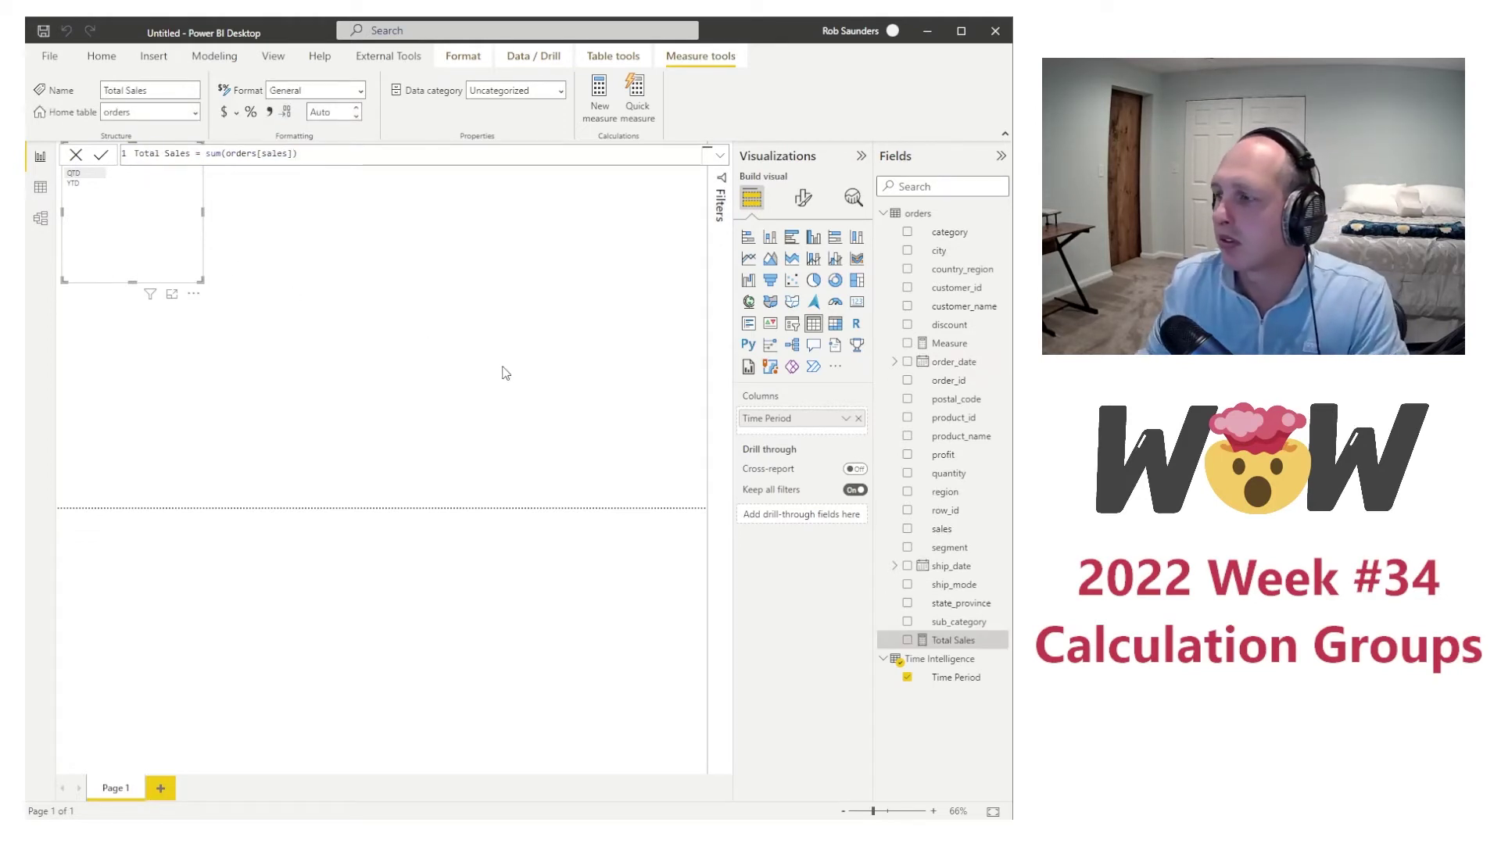
left_click(504, 373)
left_click_drag(953, 640, 129, 172)
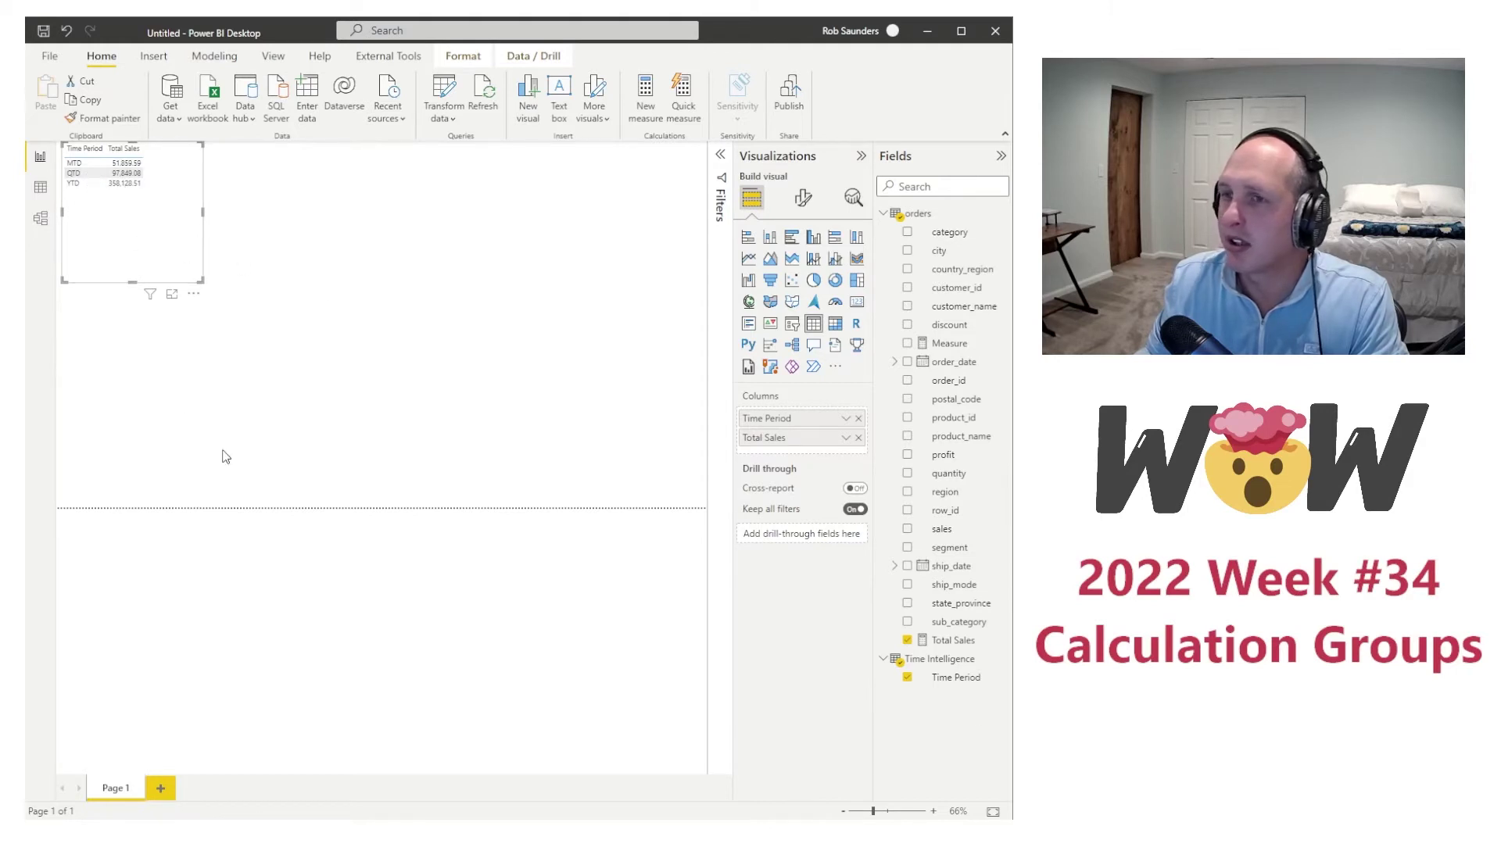
Step: Create Total Profit = SUM(orders[profit]), add it to the table, and move the table toward the top centre
right_click(940, 647)
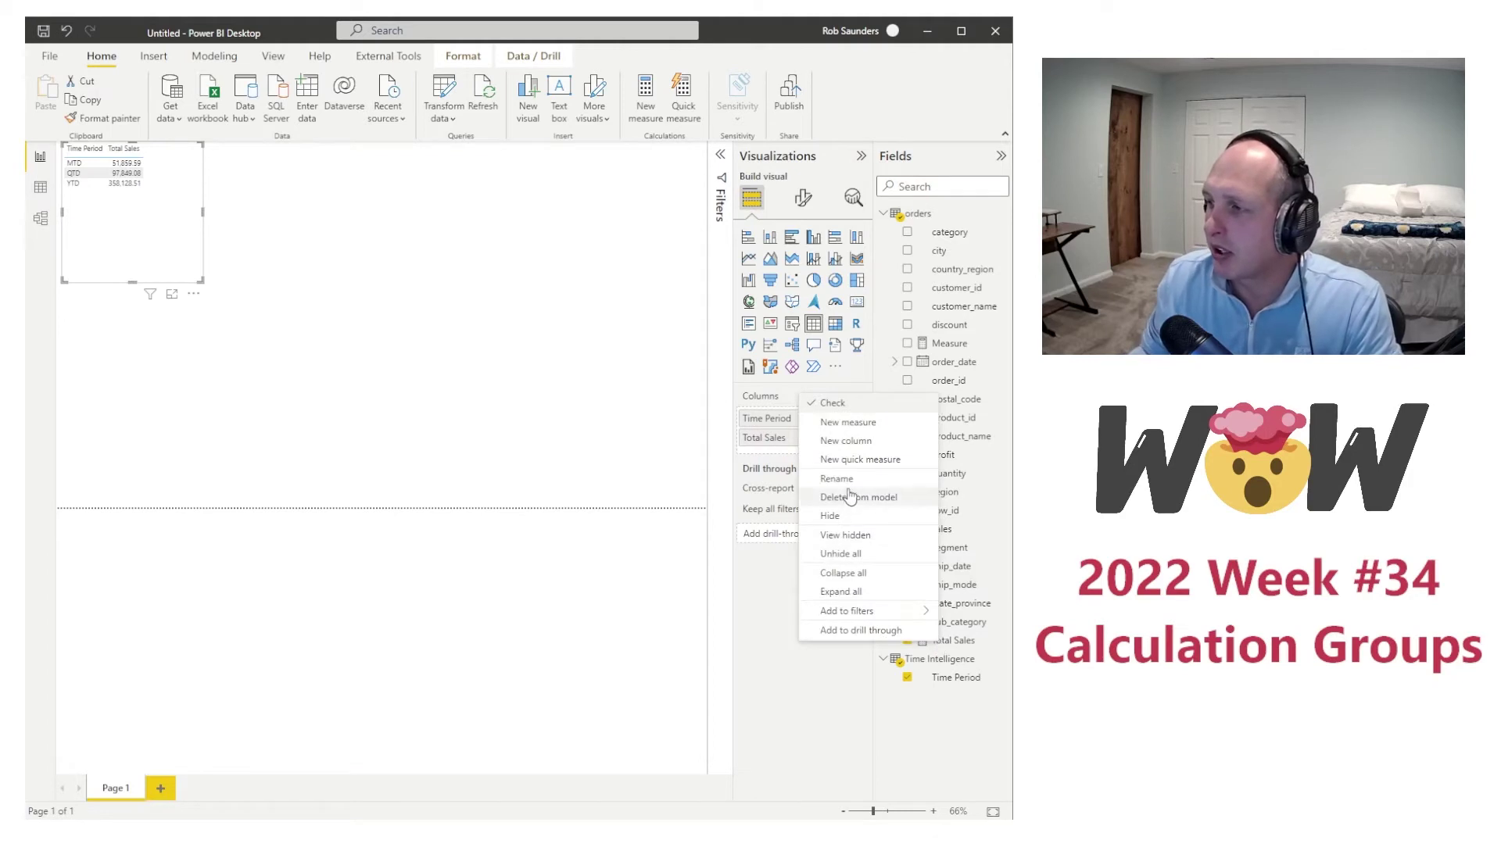
left_click(848, 422)
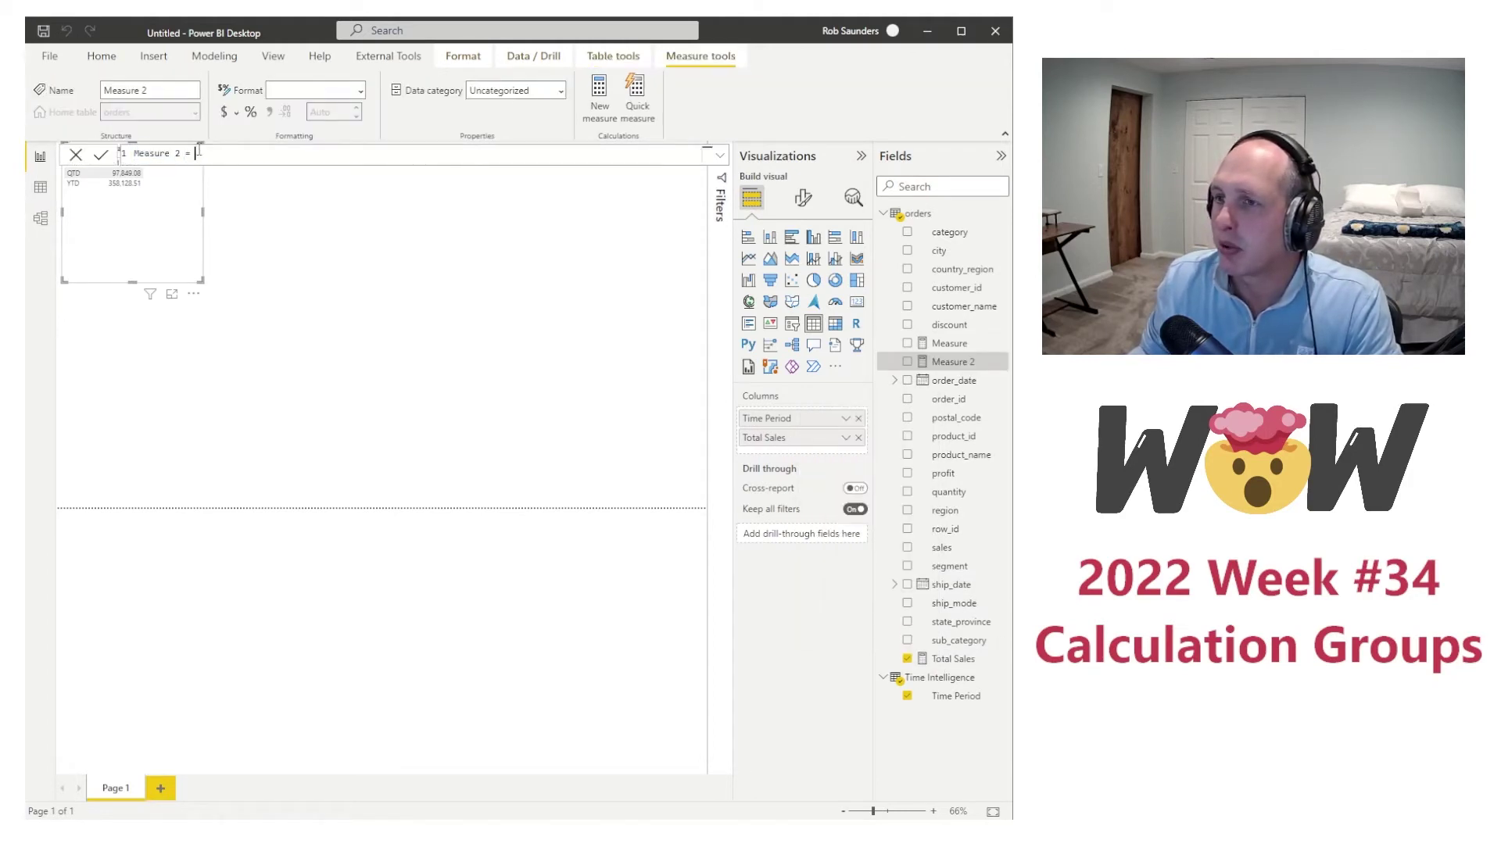
left_click_drag(184, 149, 73, 160)
type("Total Profit")
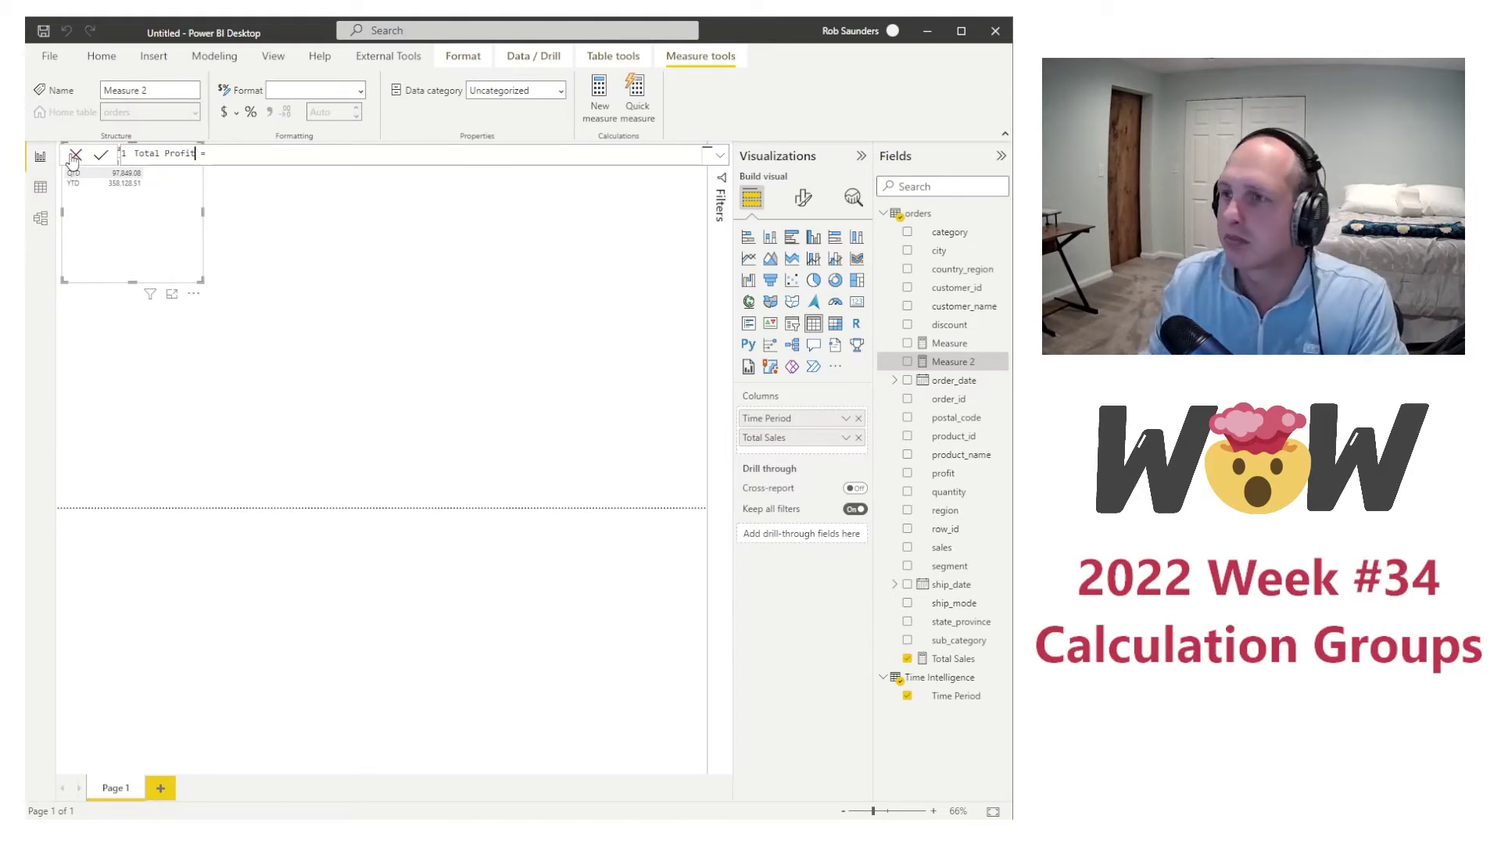
left_click(227, 153)
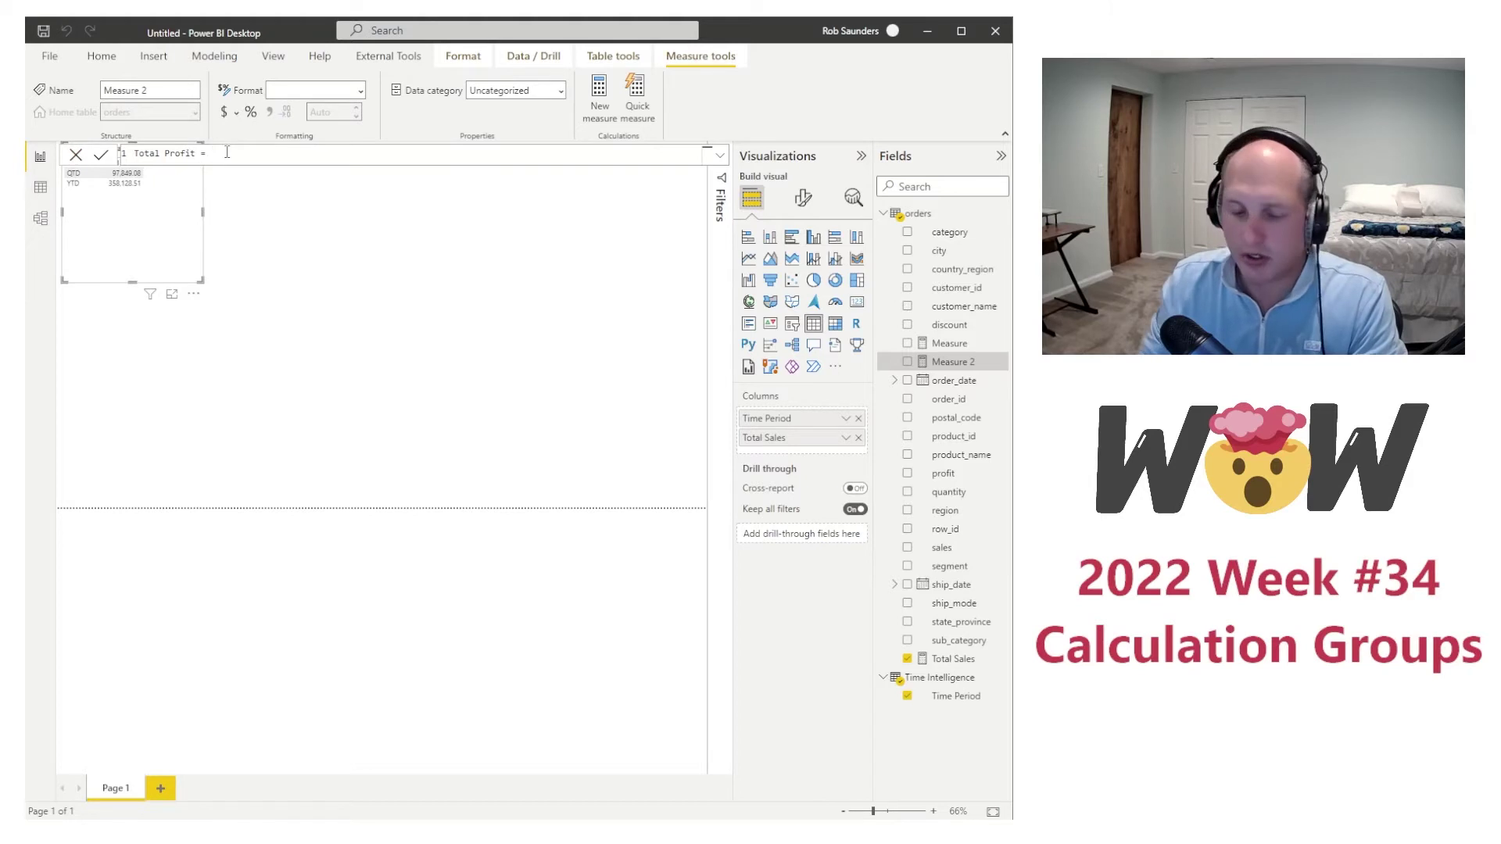
type("sum(progr")
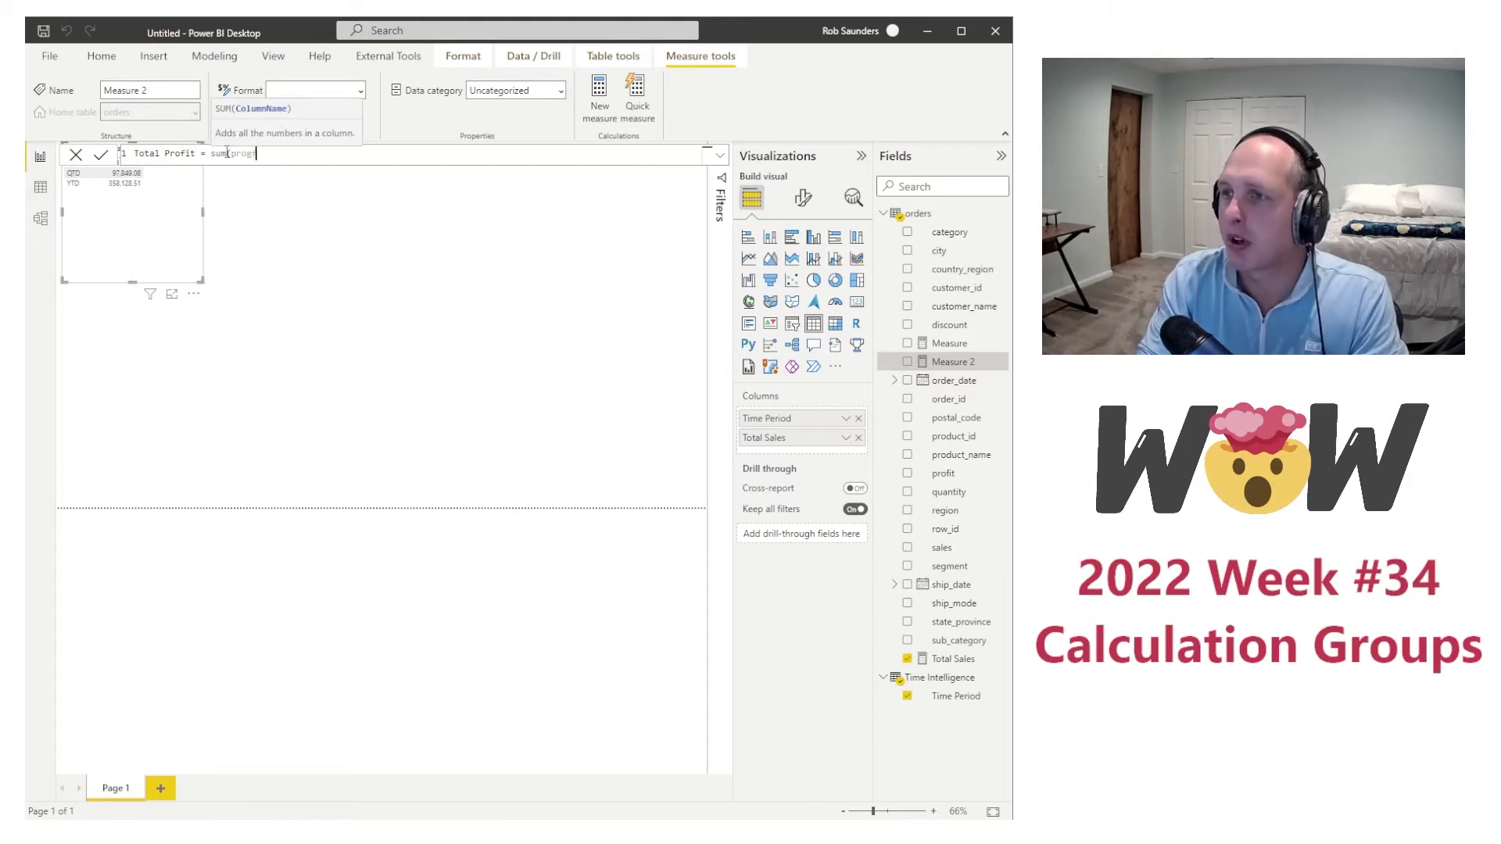
key("BackSpace")
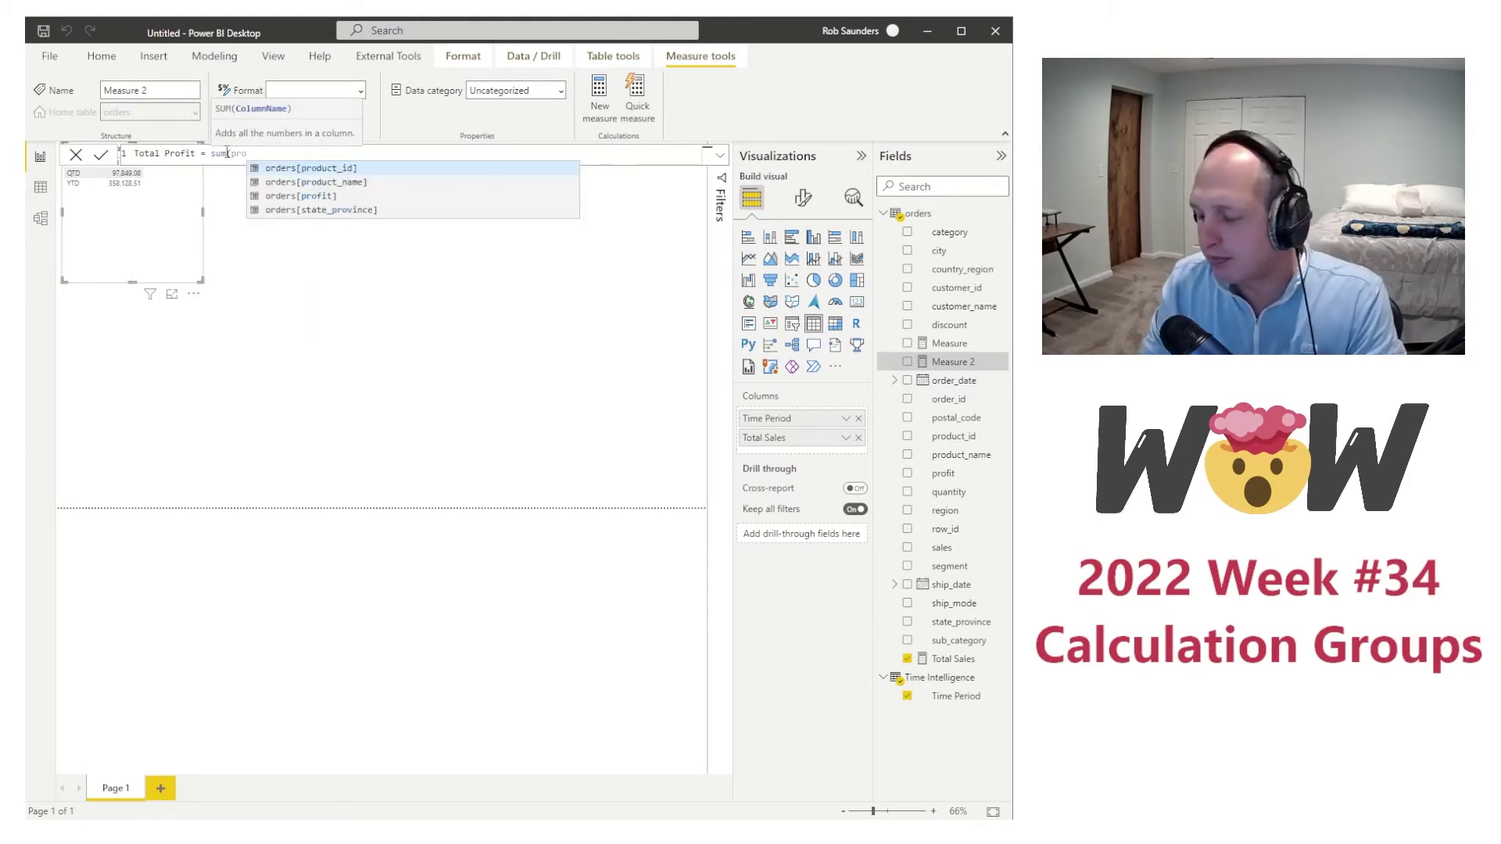
key("Down")
key("Down")
key("Tab")
type(")")
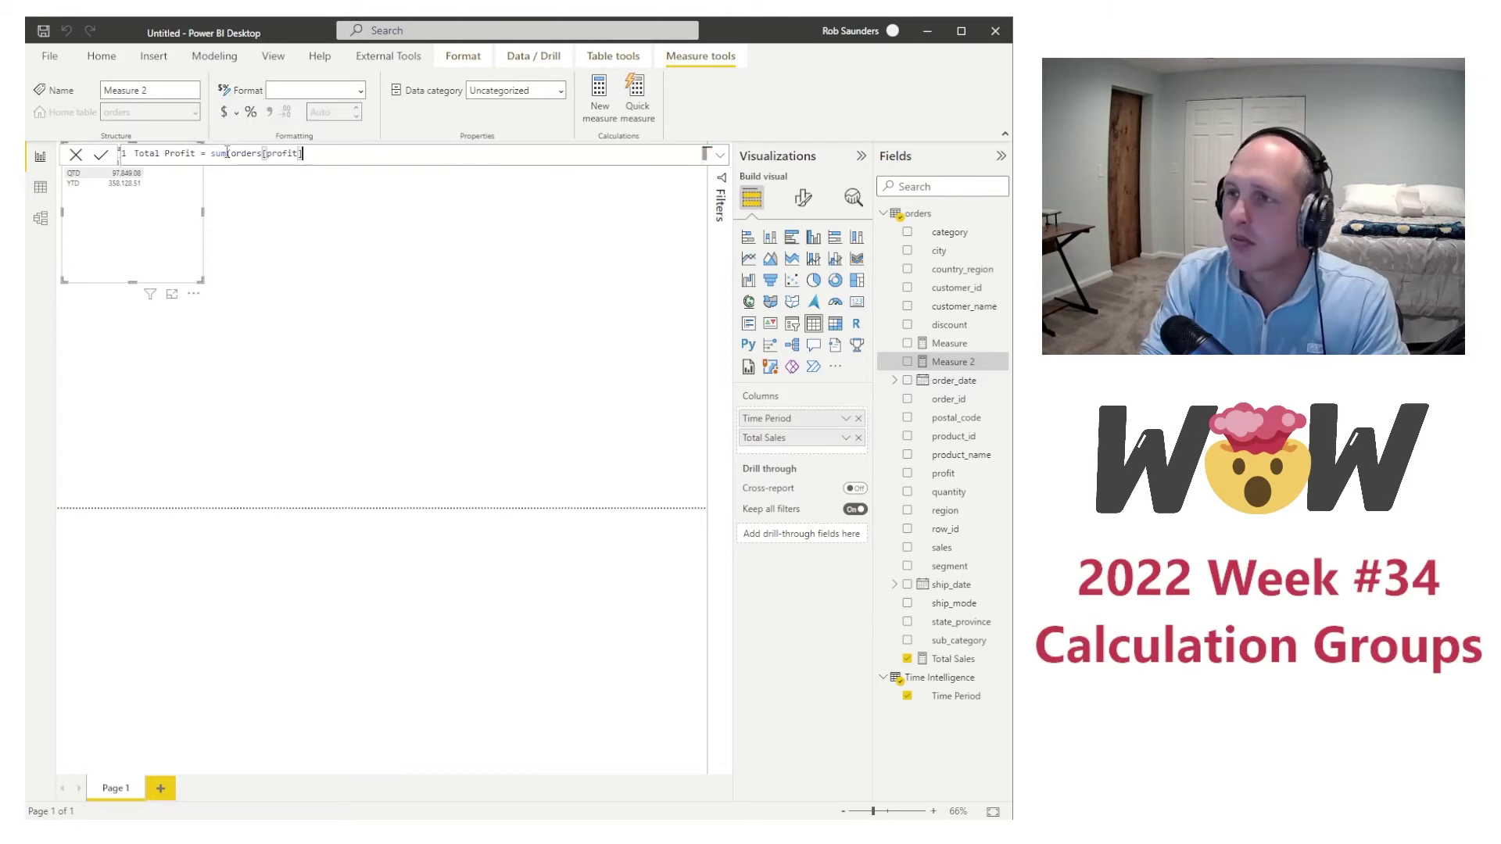
key("Return")
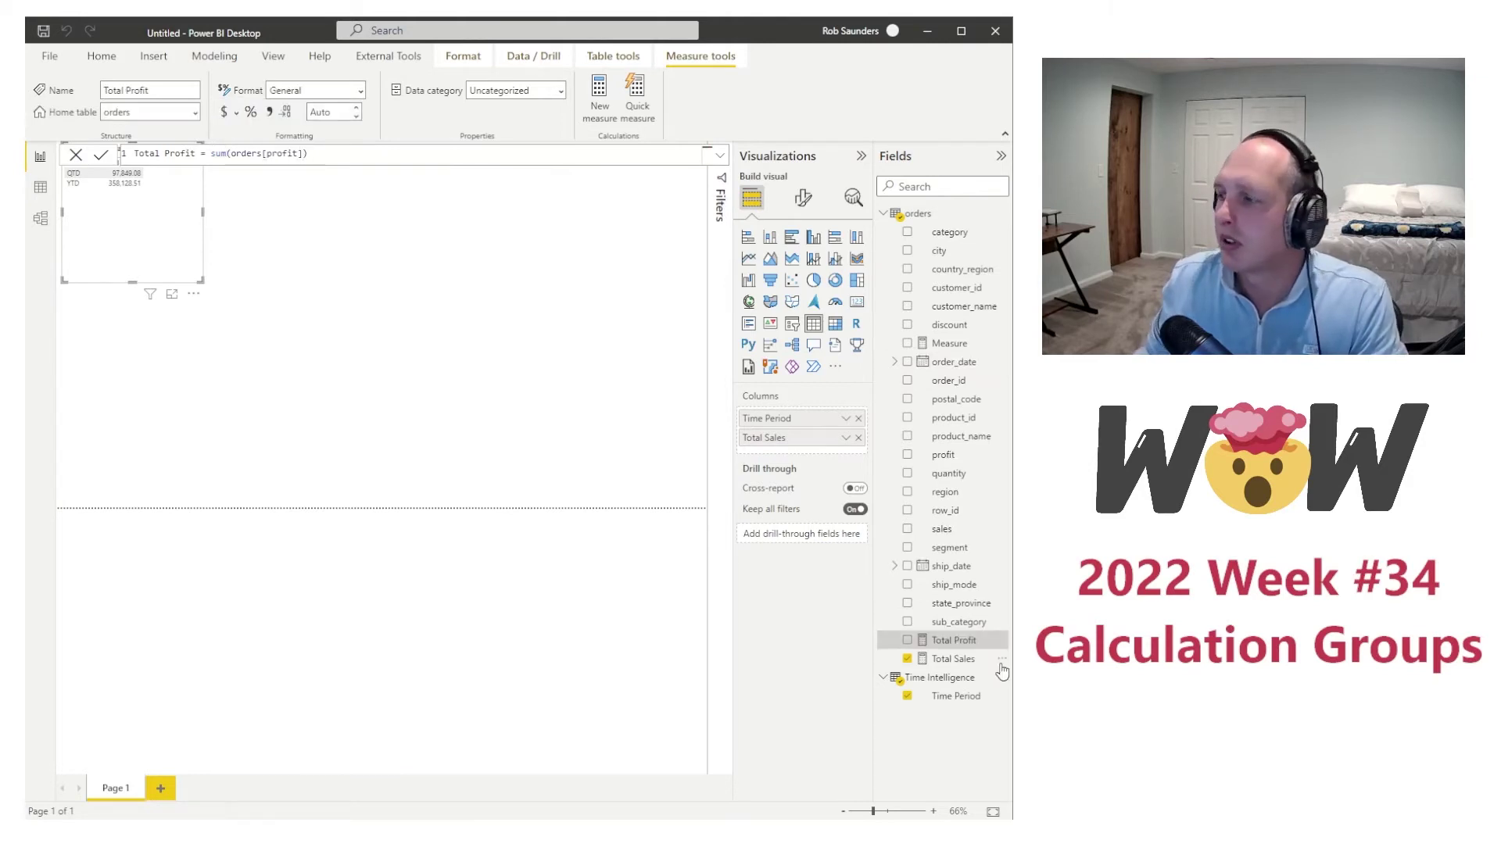
left_click_drag(958, 641, 159, 217)
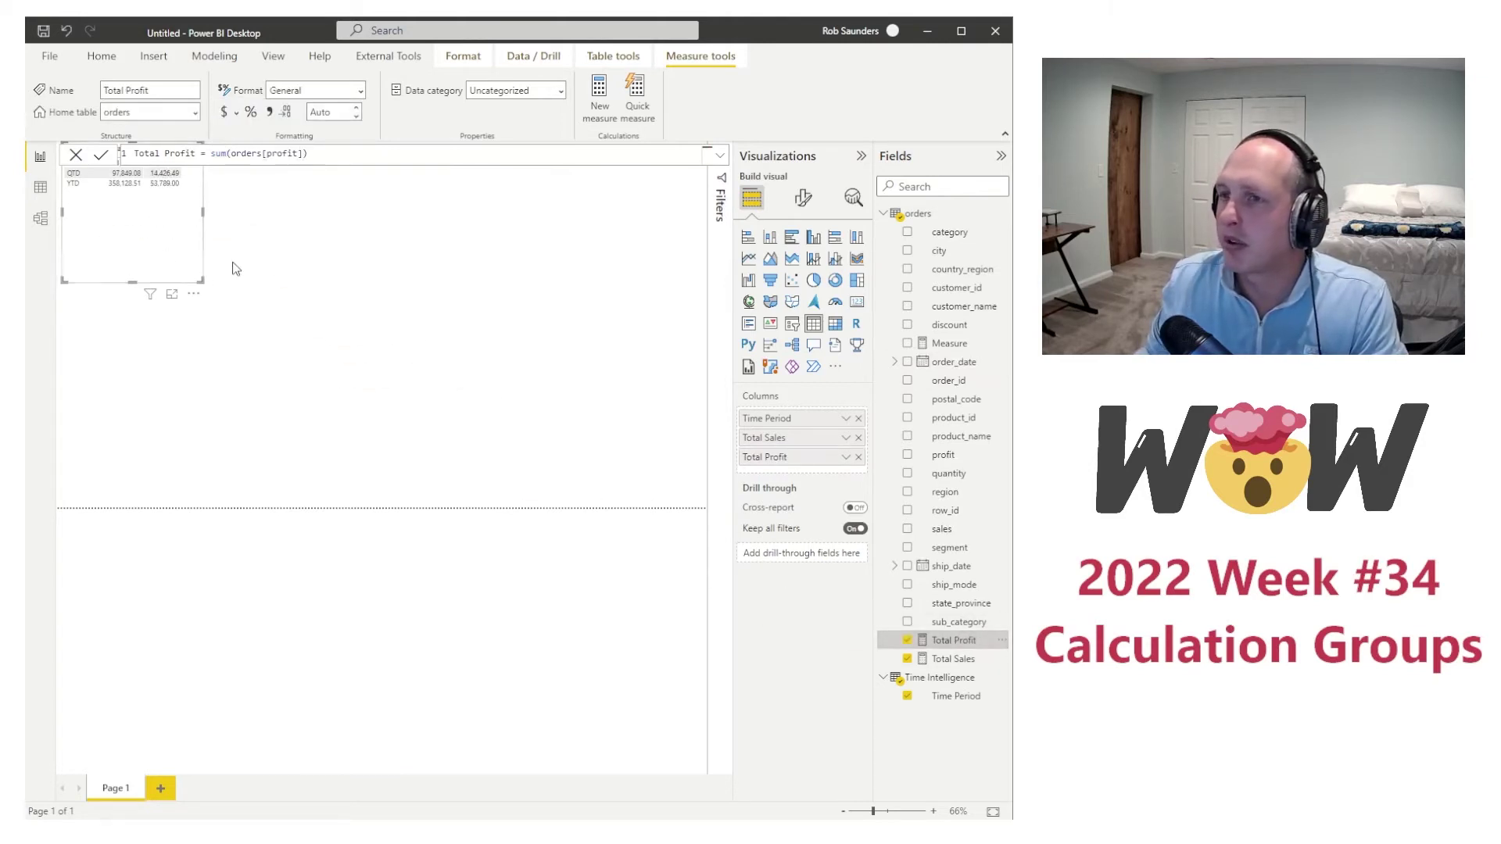
left_click(234, 261)
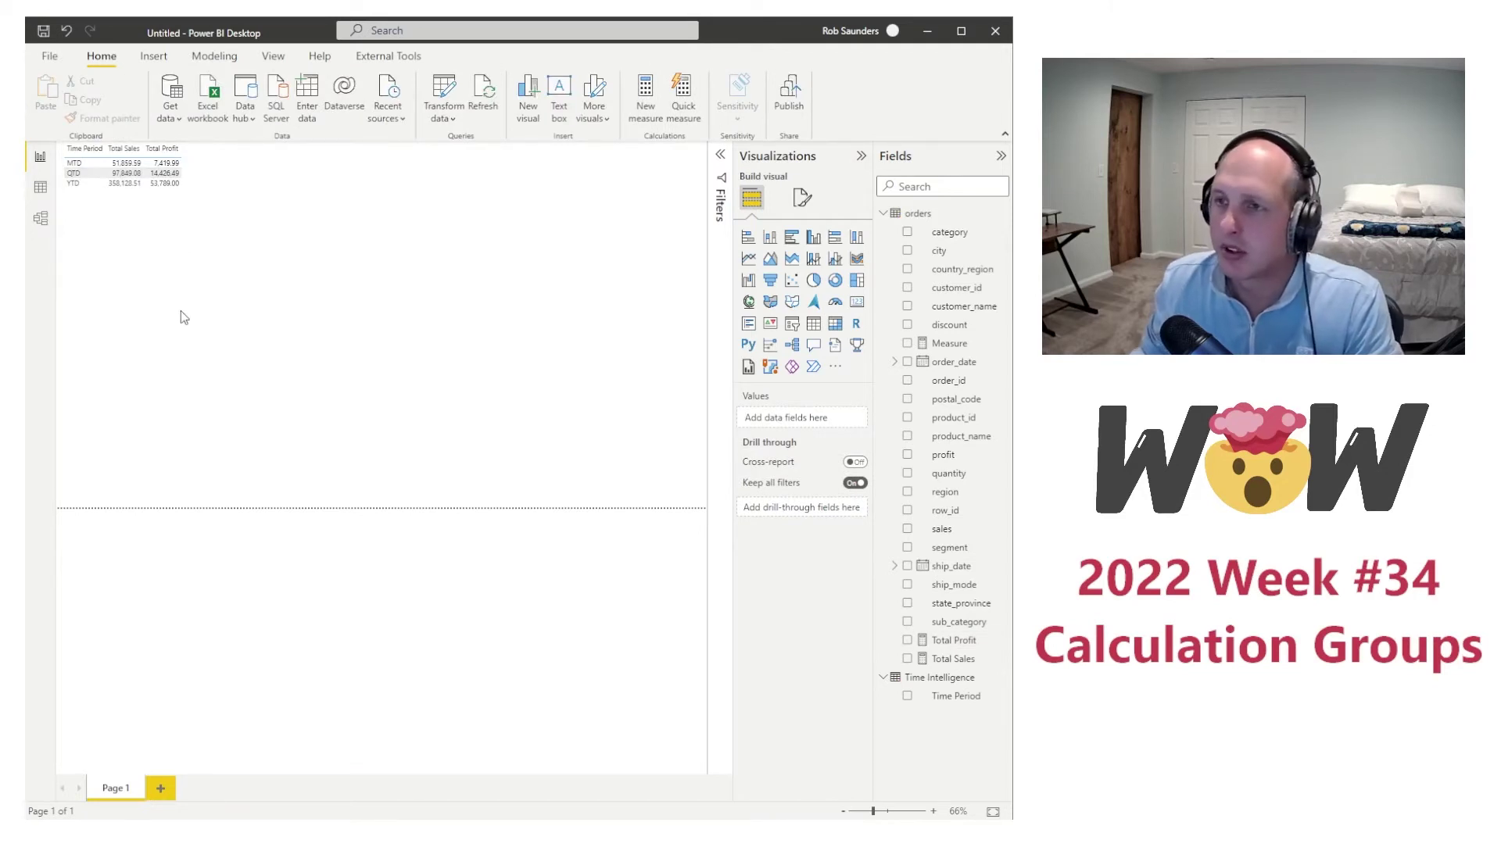
left_click_drag(126, 165, 347, 191)
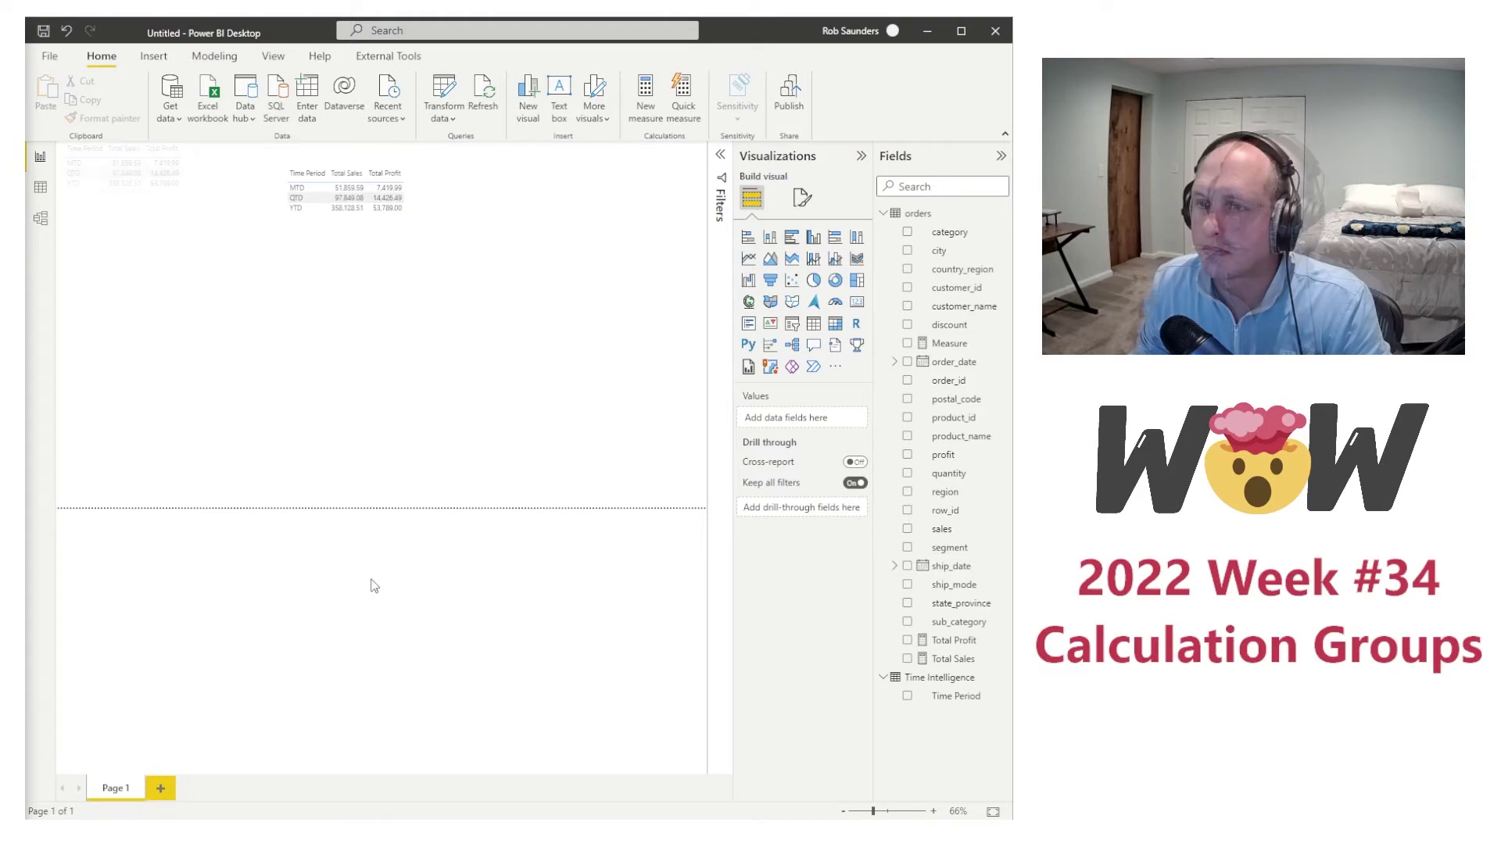
Step: Deselect the repositioned table and bring up the External Tools ribbon to reopen Tabular Editor
left_click(420, 349)
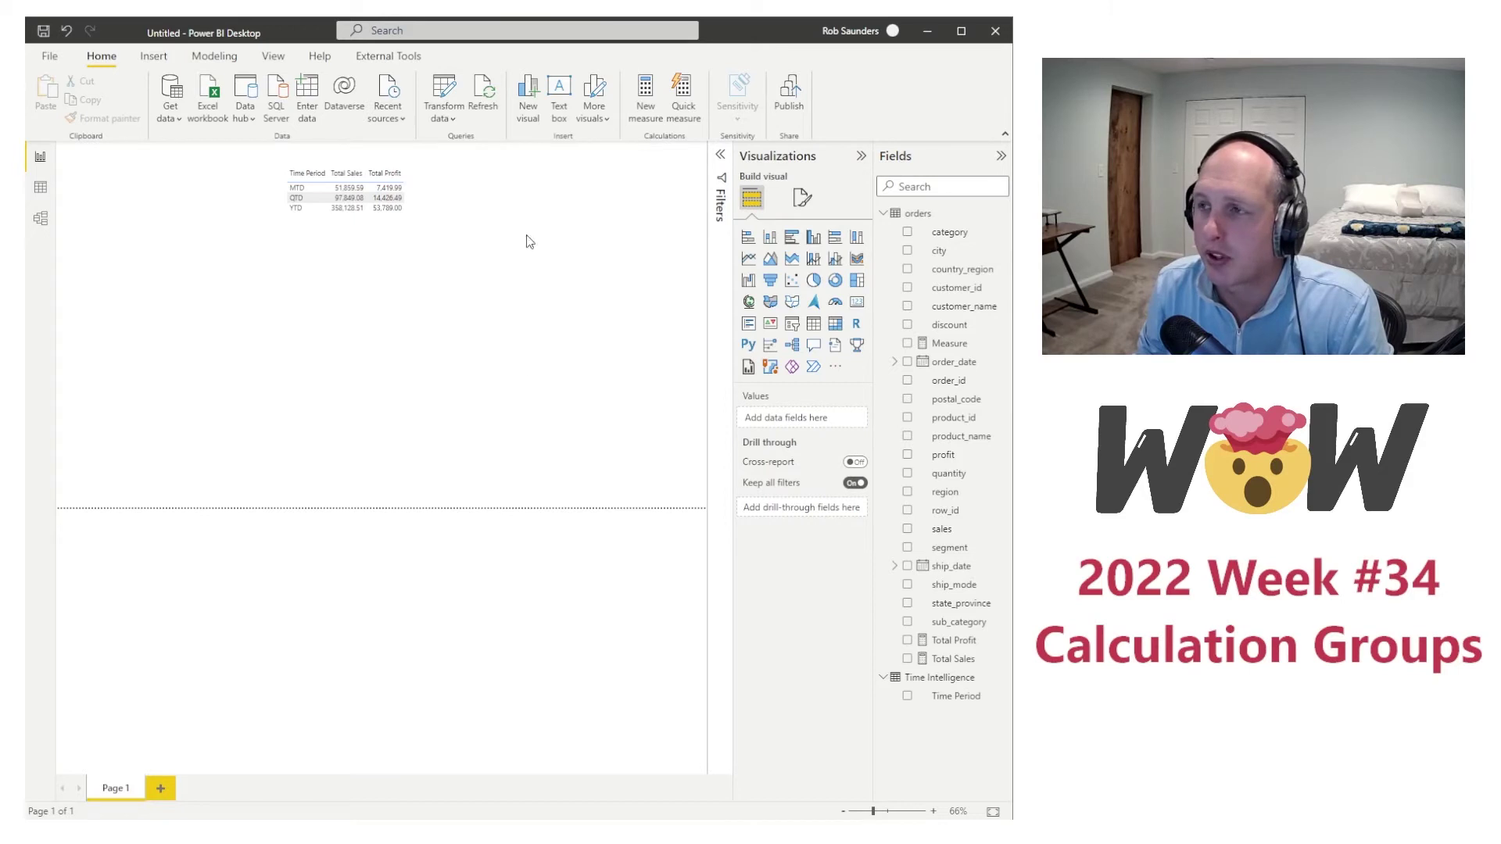
left_click(388, 56)
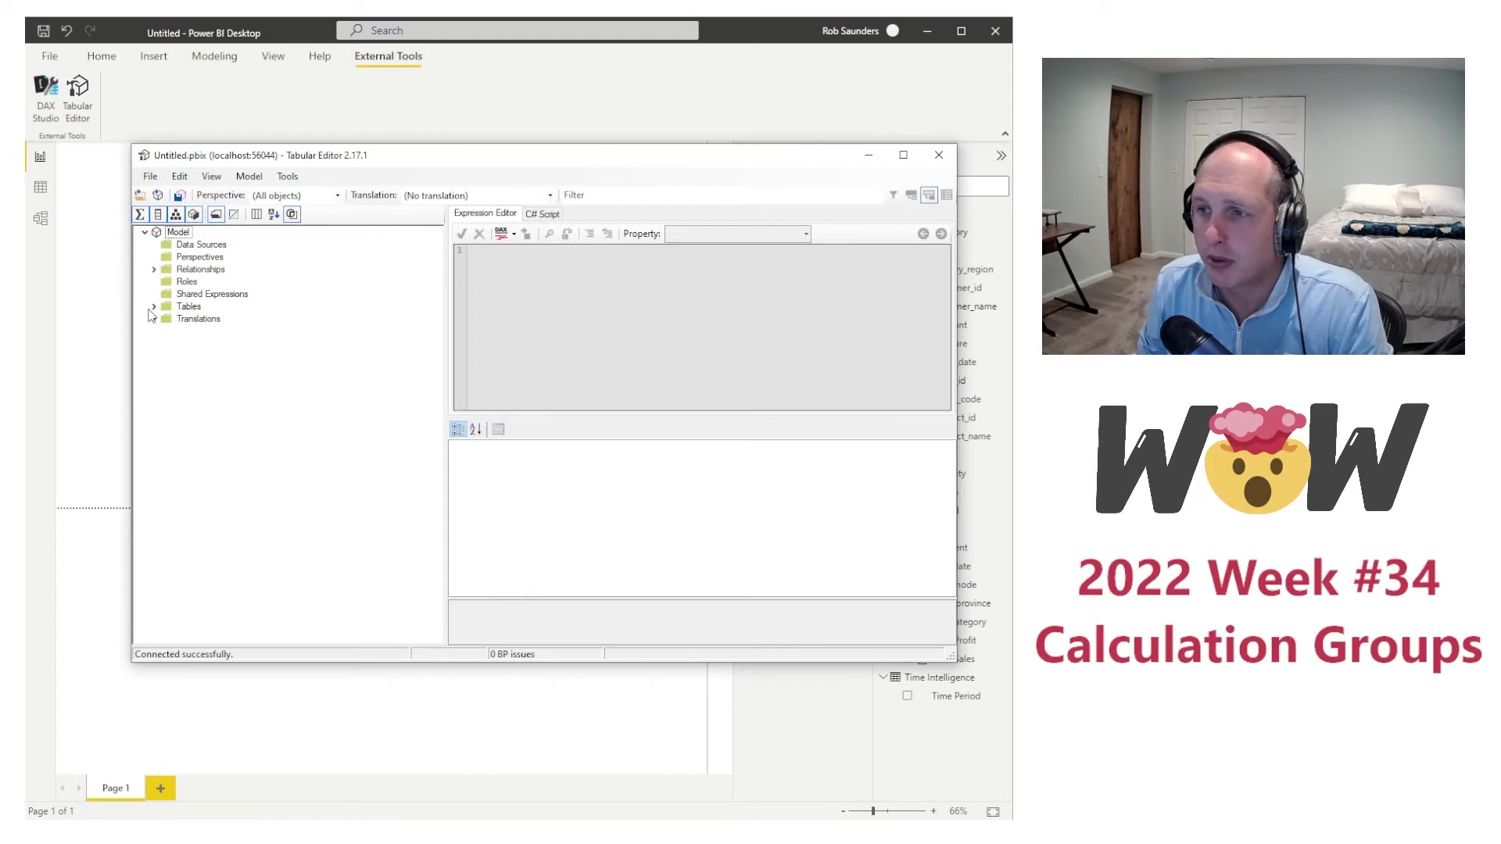
Step: Create a calculation group named Metrics and rename its Name column to Metric
left_click(153, 307)
right_click(179, 309)
mouse_move(227, 318)
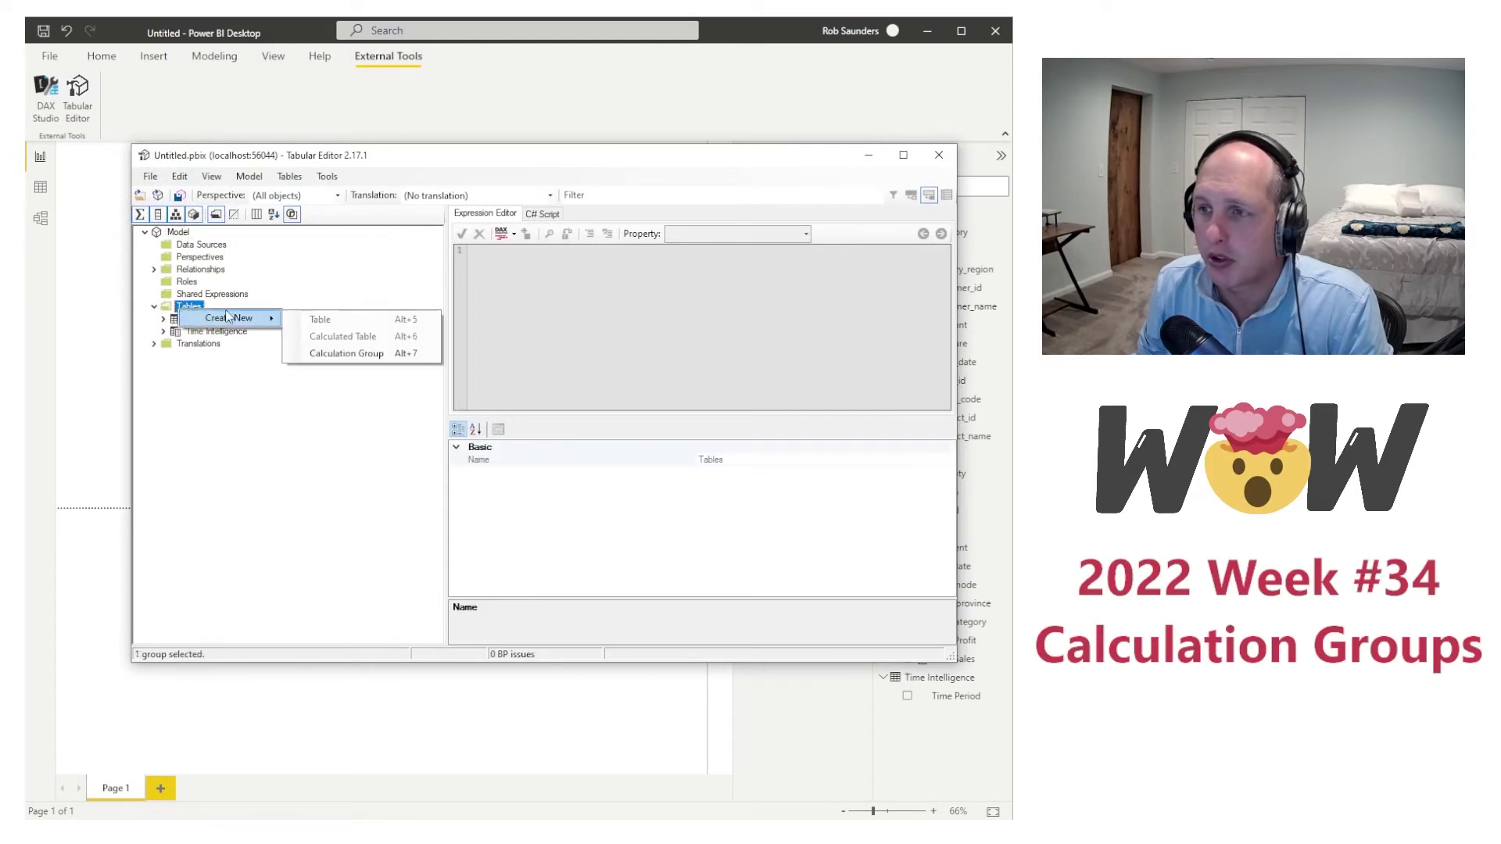
left_click(336, 353)
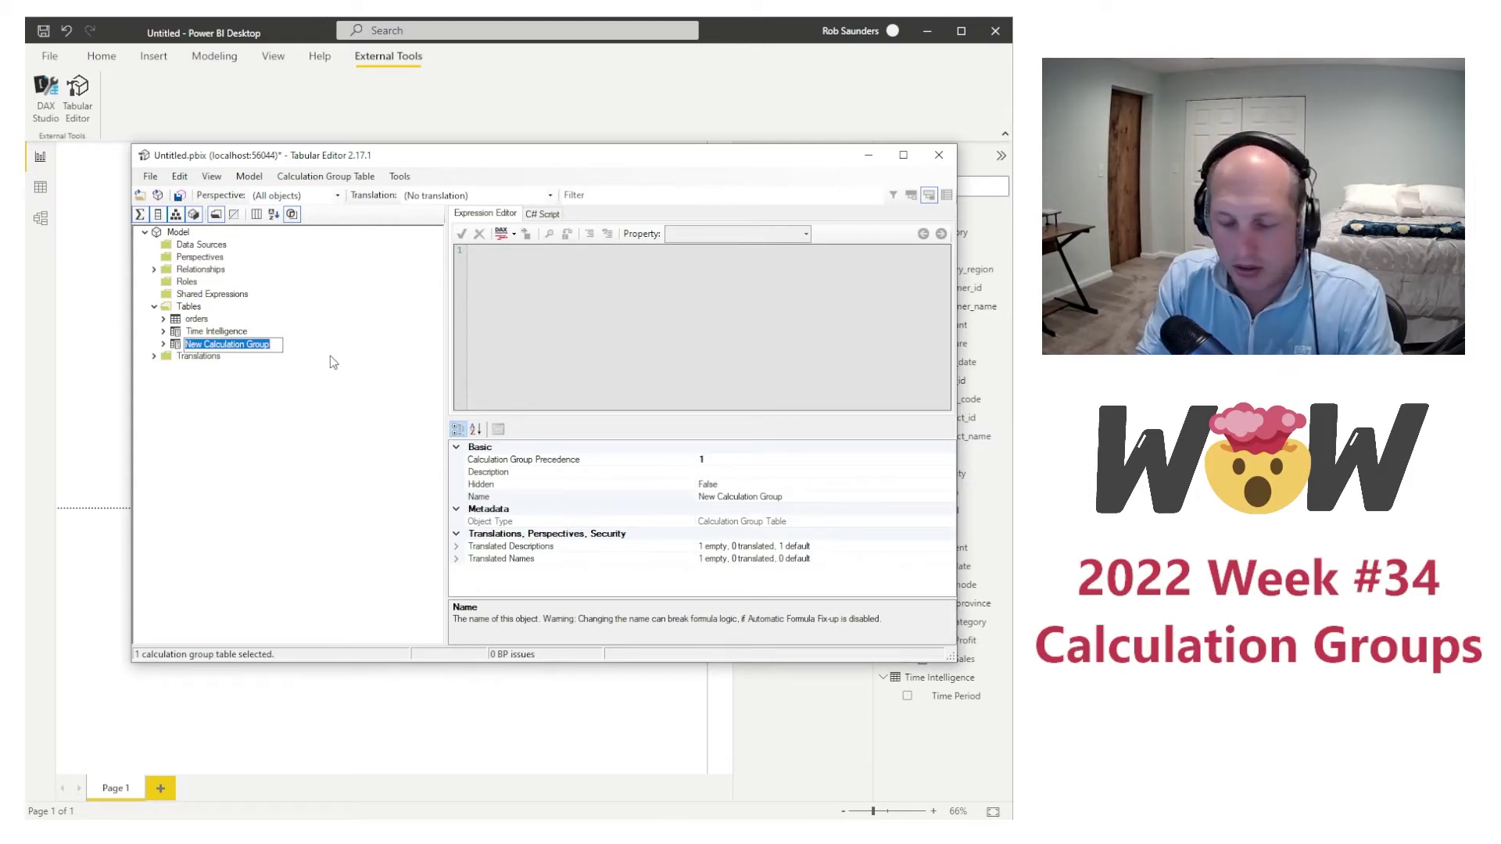
type("Metrics")
key("Return")
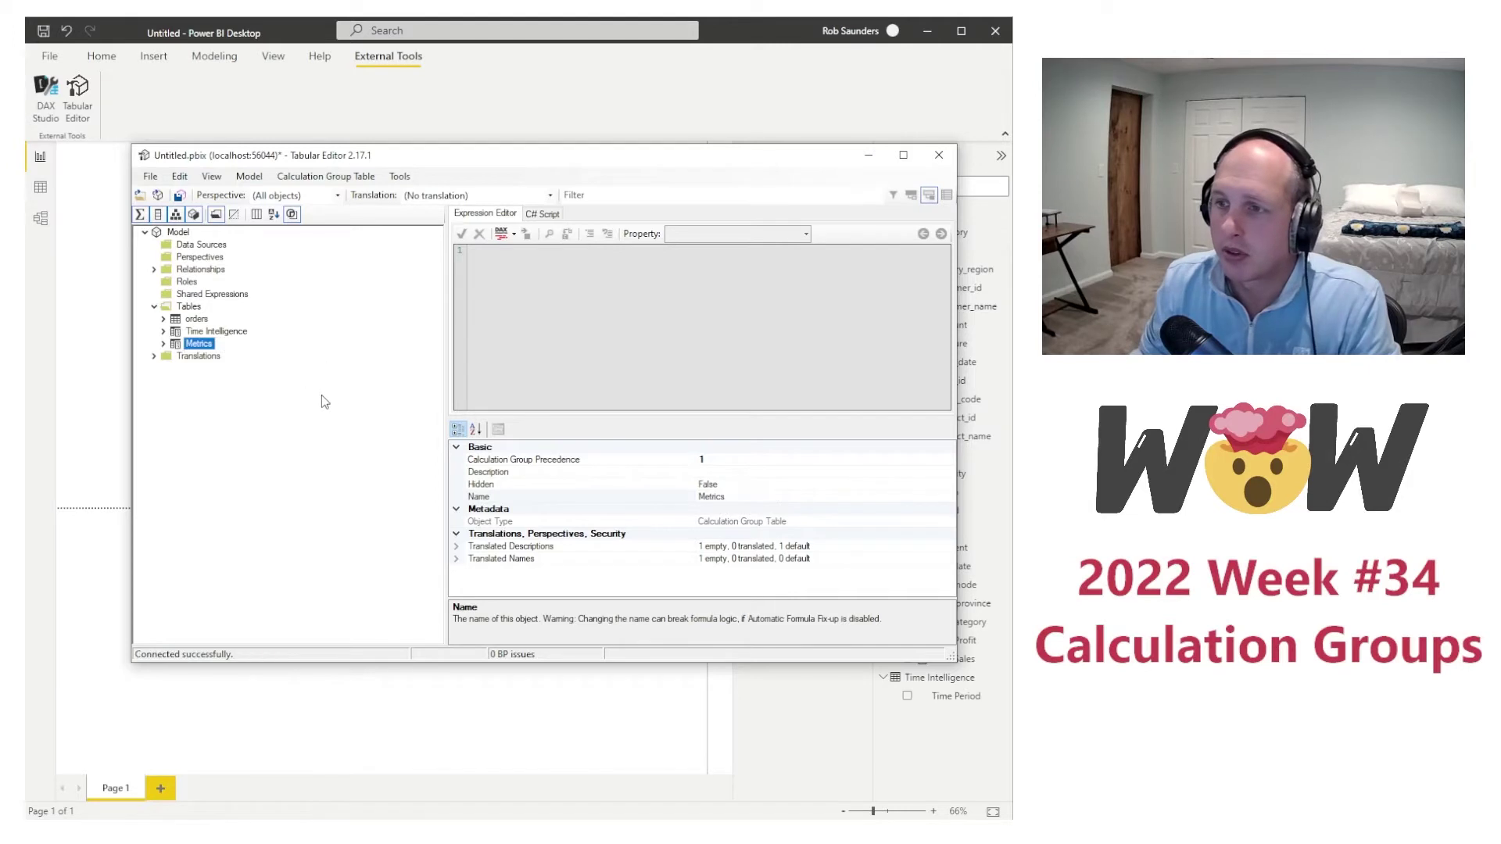
left_click(164, 345)
left_click(204, 369)
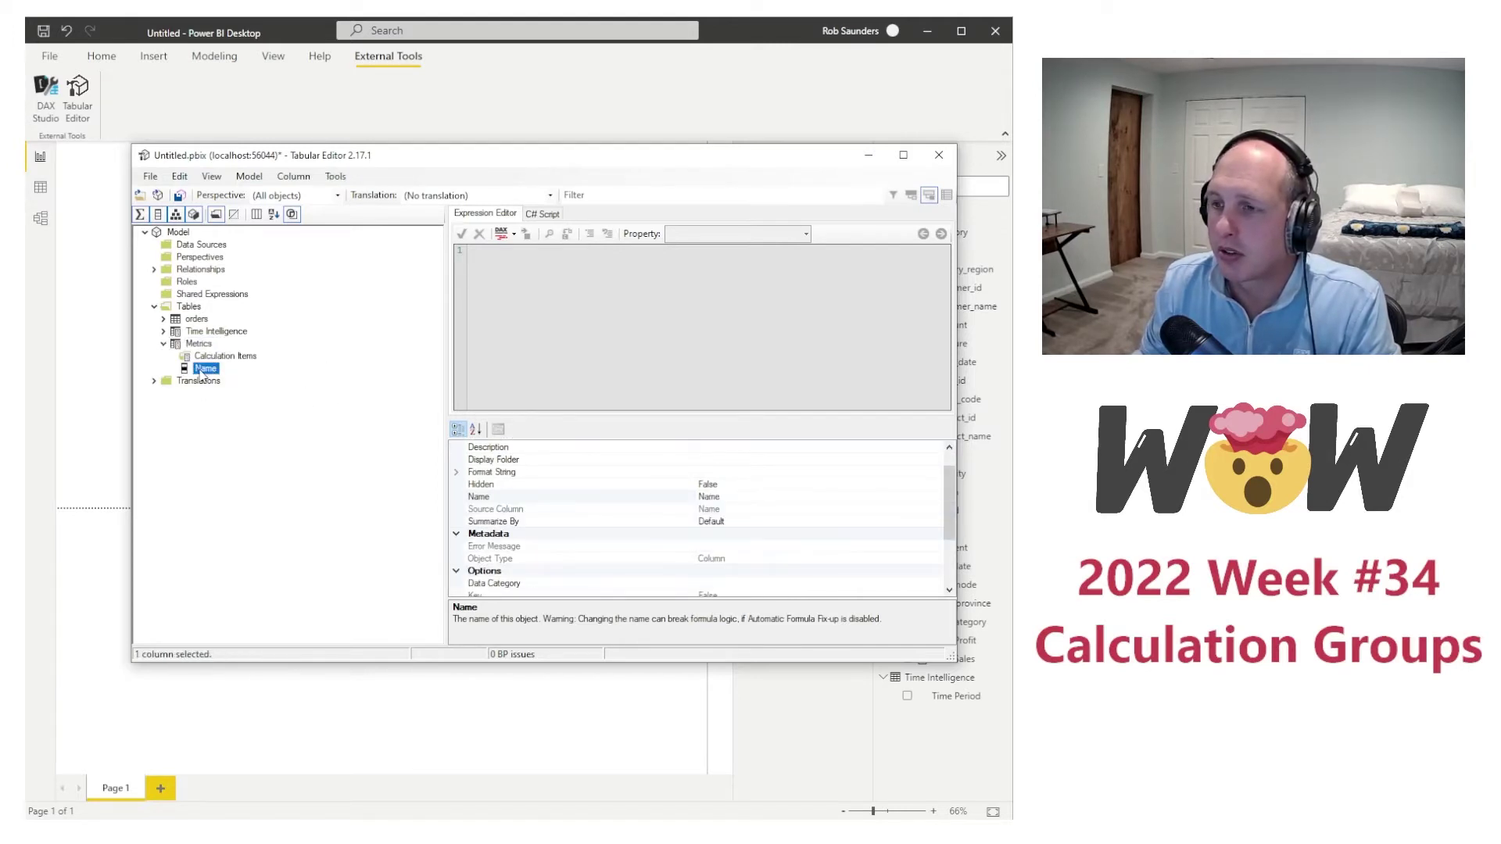
key("F2")
type("M")
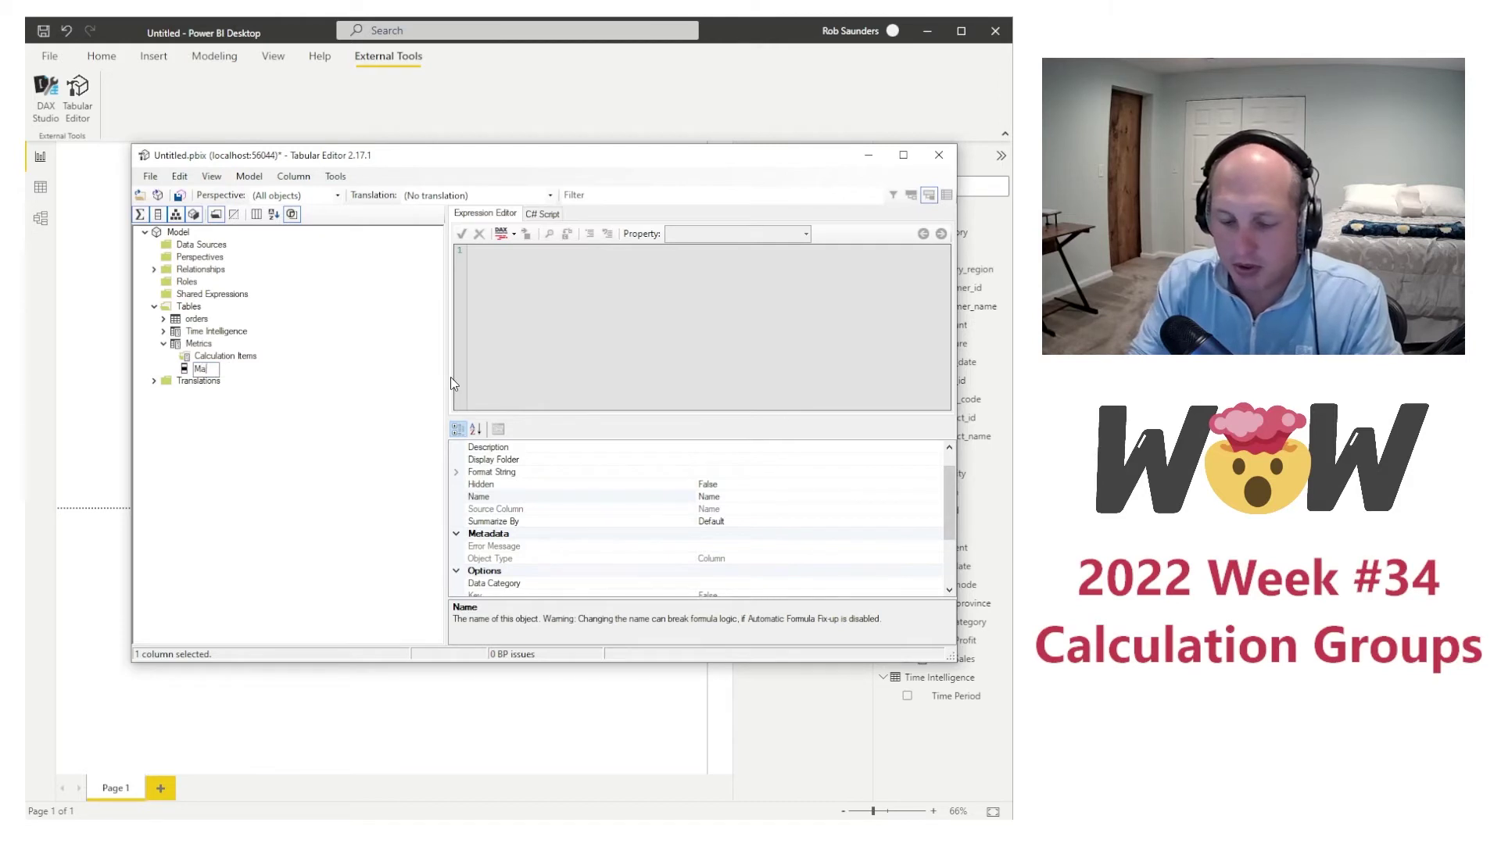
type("etric")
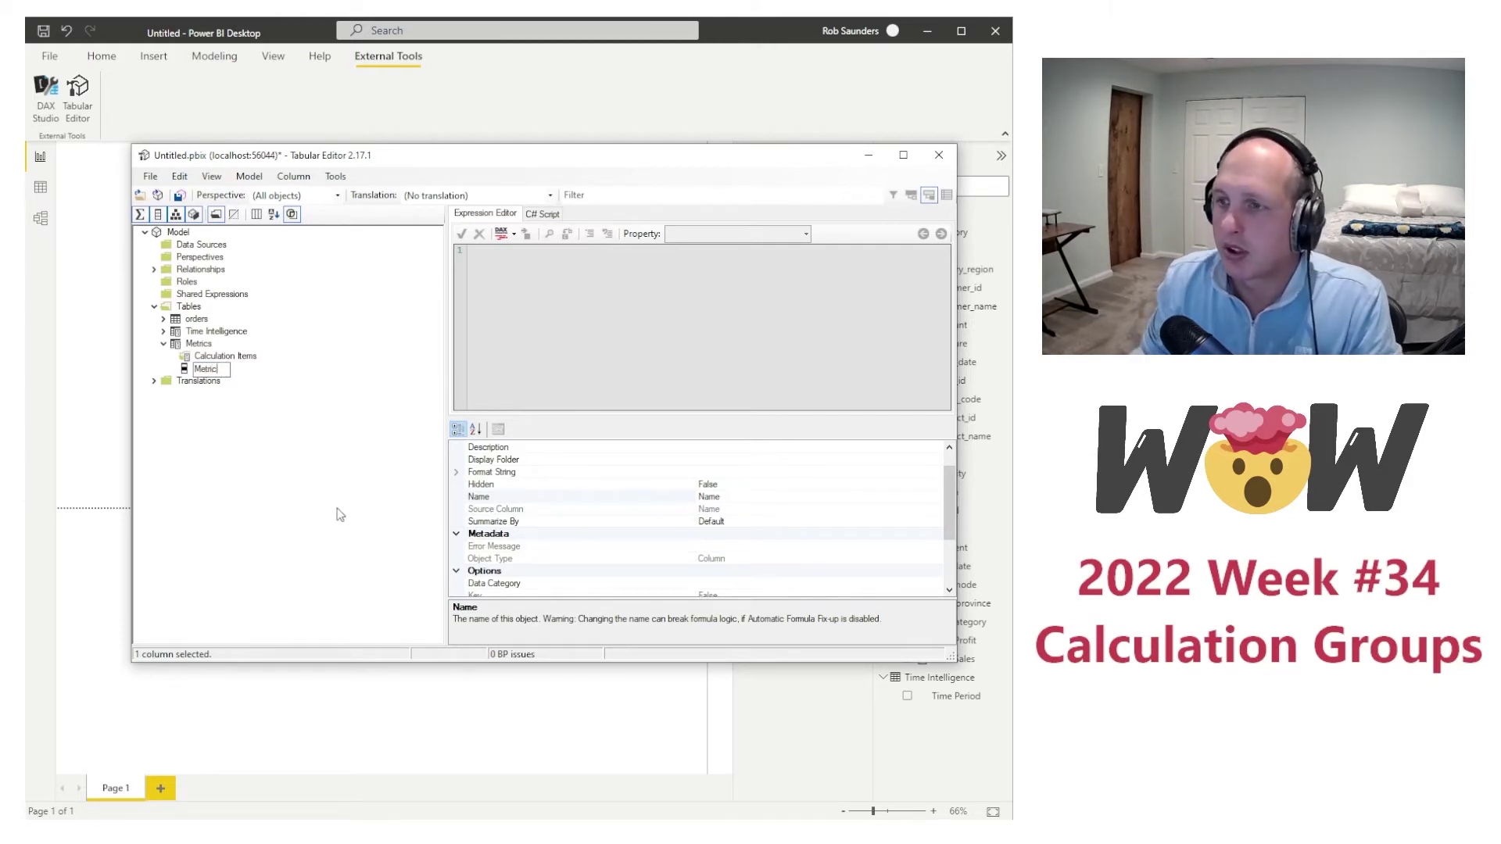
key("Return")
Step: Add the Sales and Profit calculation items to Metrics
right_click(224, 357)
left_click(233, 365)
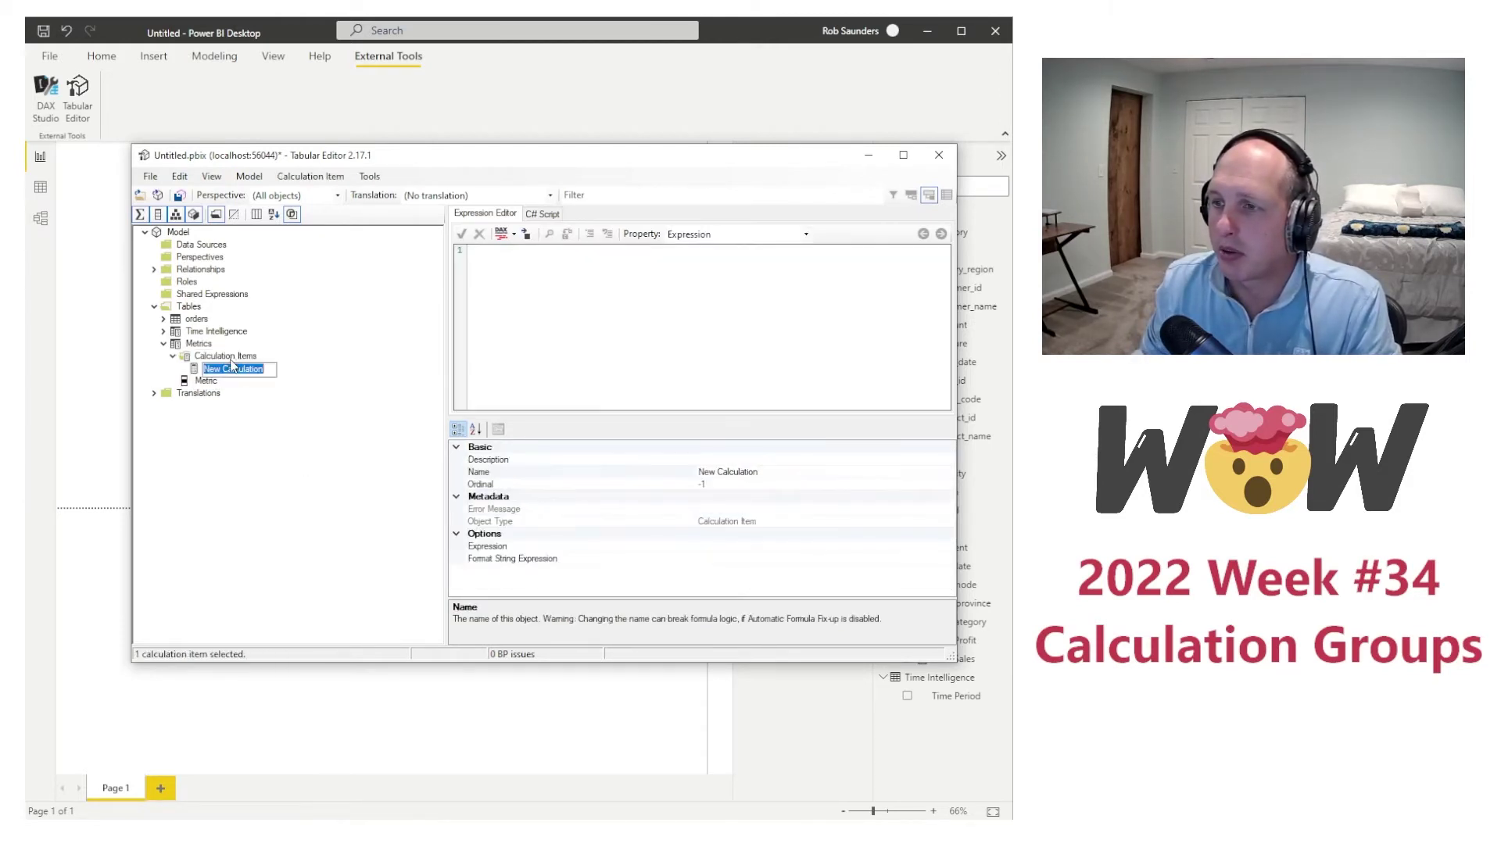
key("Return")
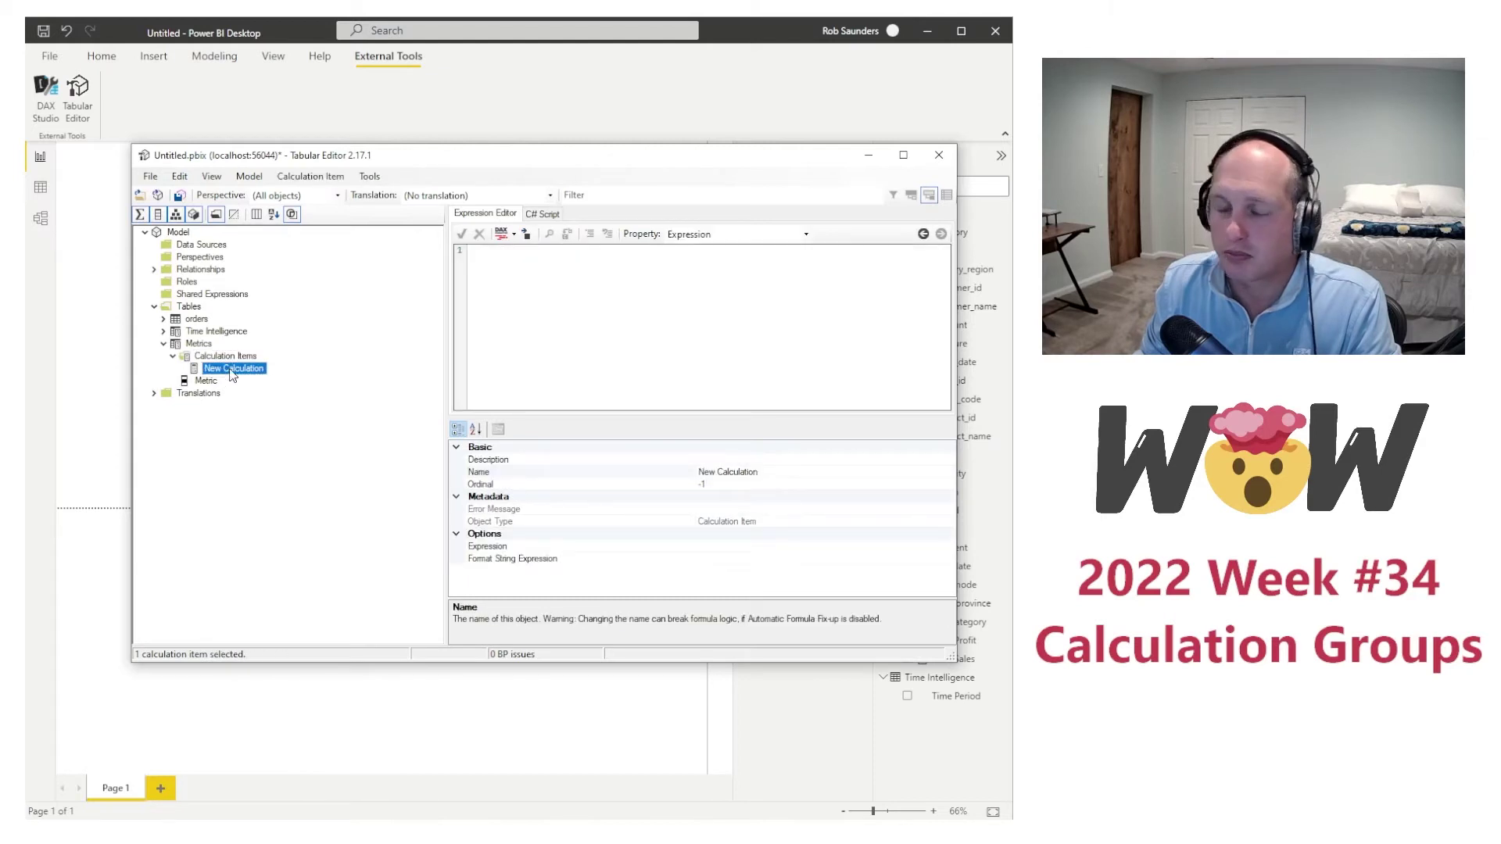
left_click(232, 370)
type("Sales")
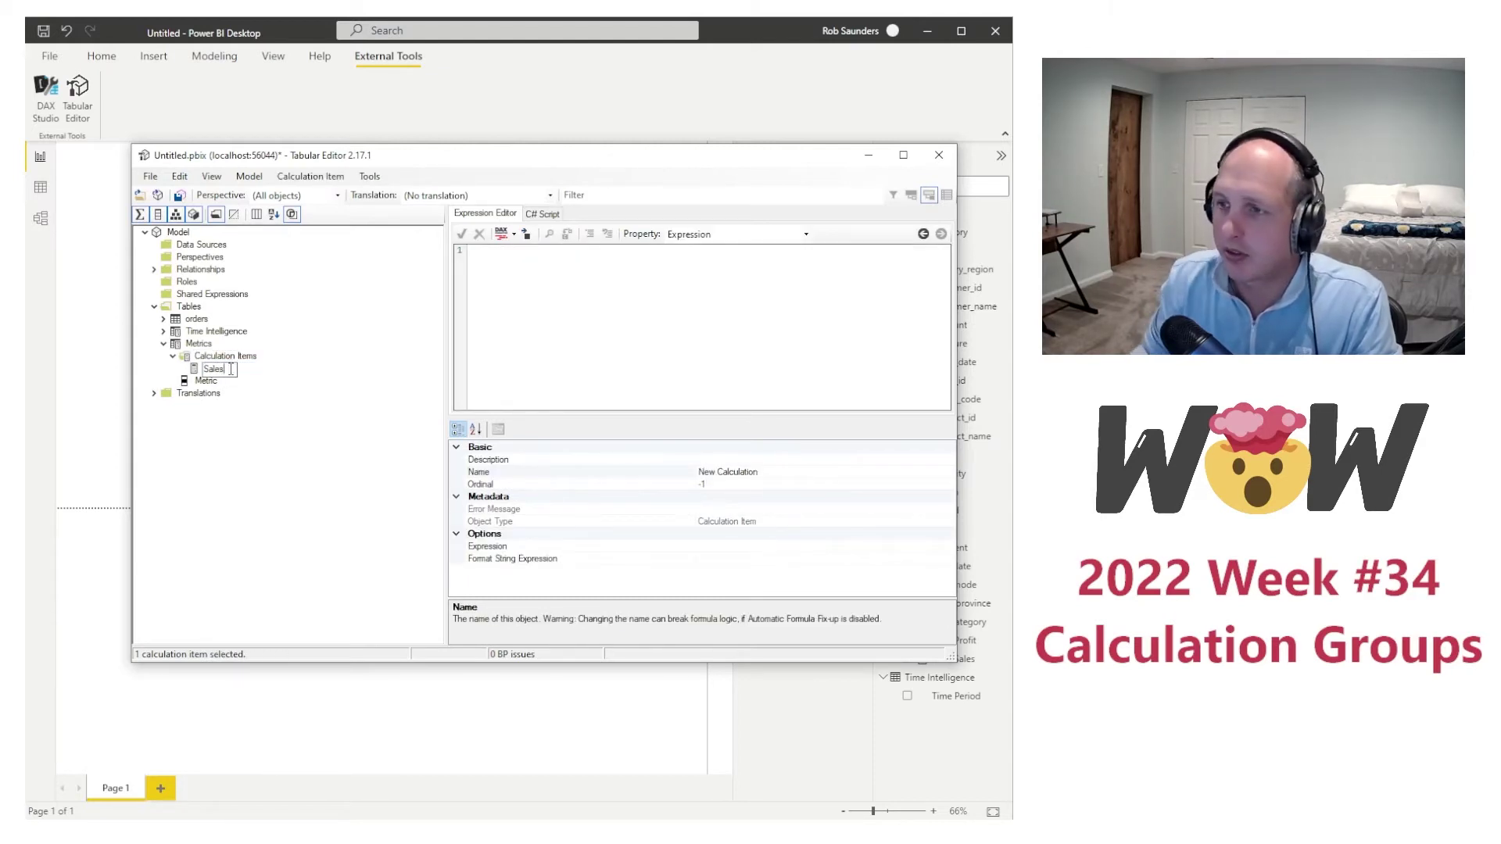
key("Return")
right_click(224, 369)
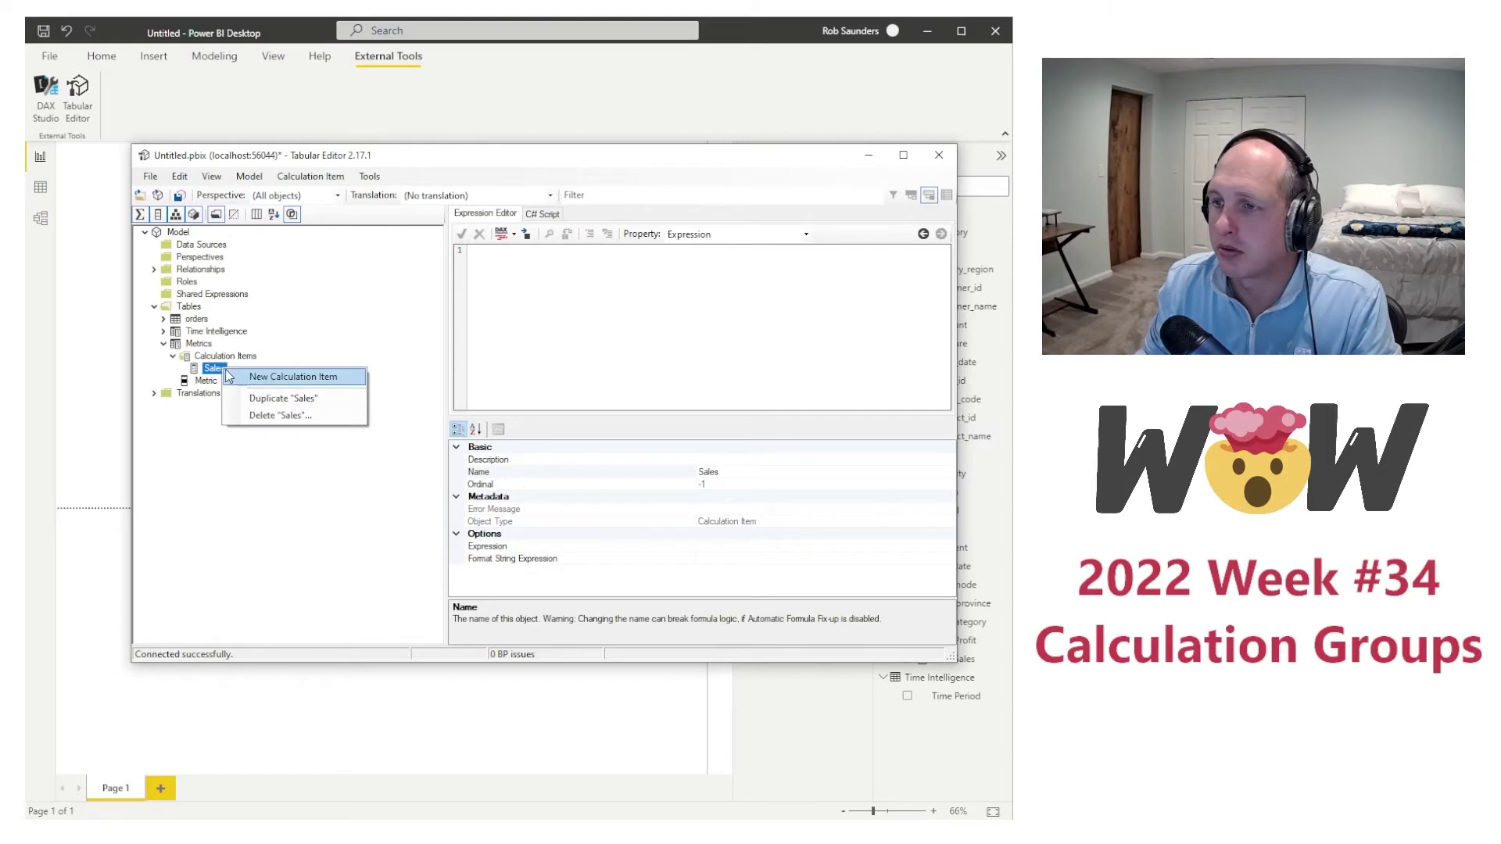
left_click(274, 377)
type("Profit")
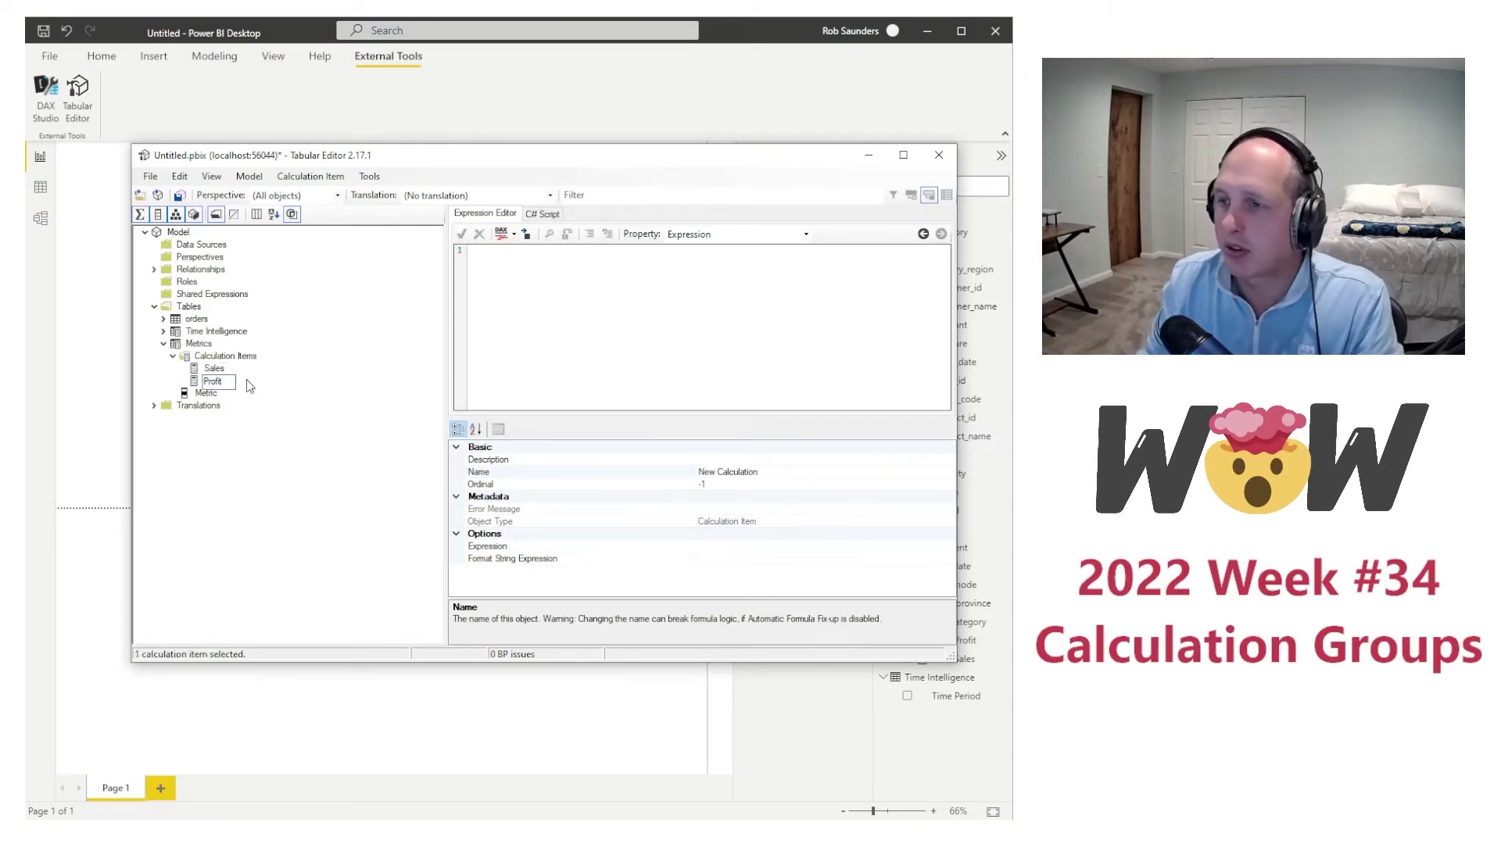
key("Return")
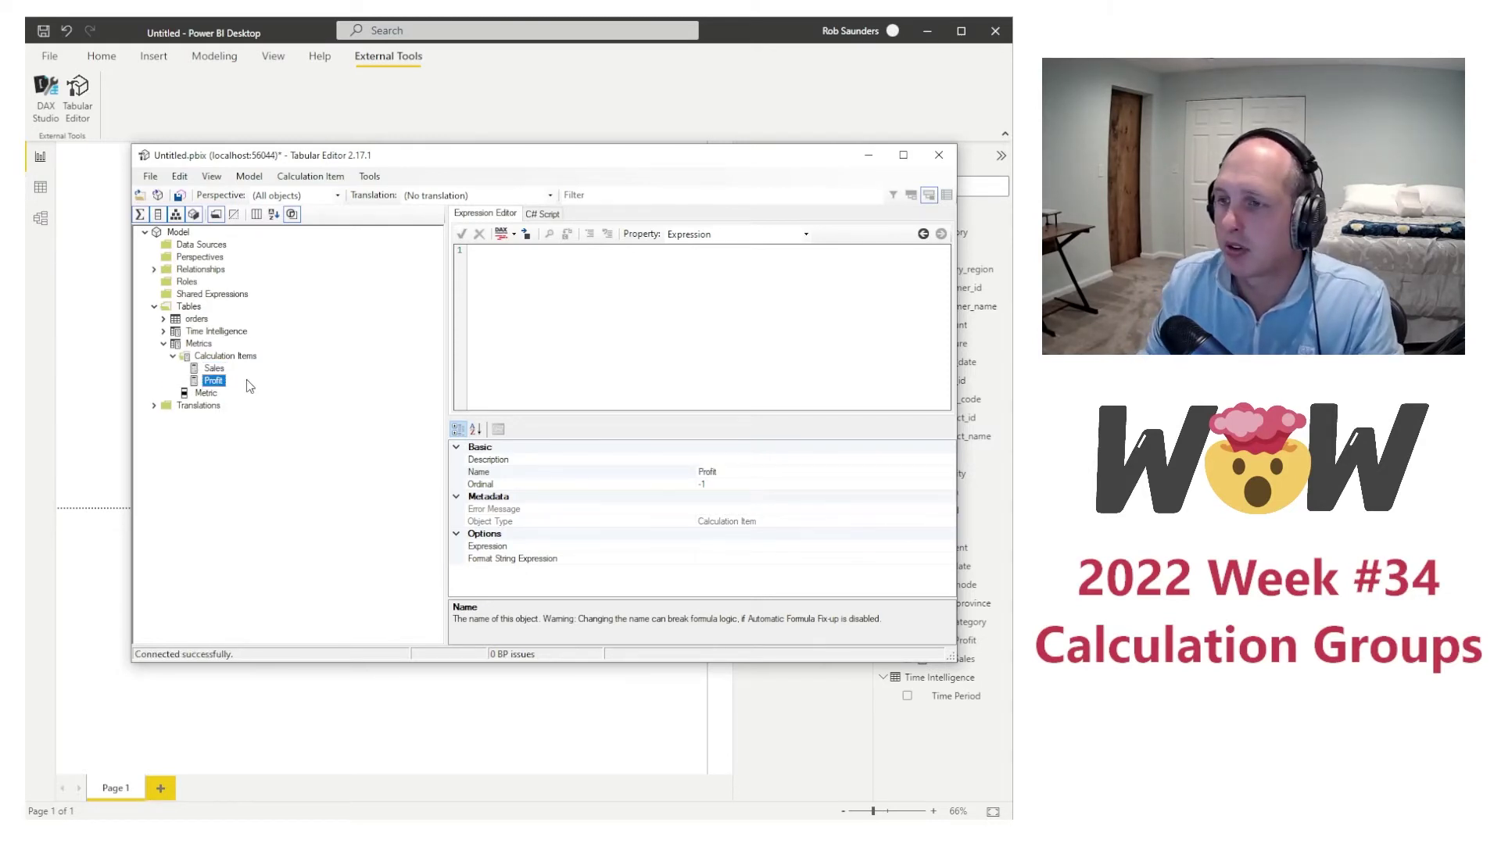
Step: Add the Profit Margin and Quantity calculation items, then select Sales
right_click(211, 381)
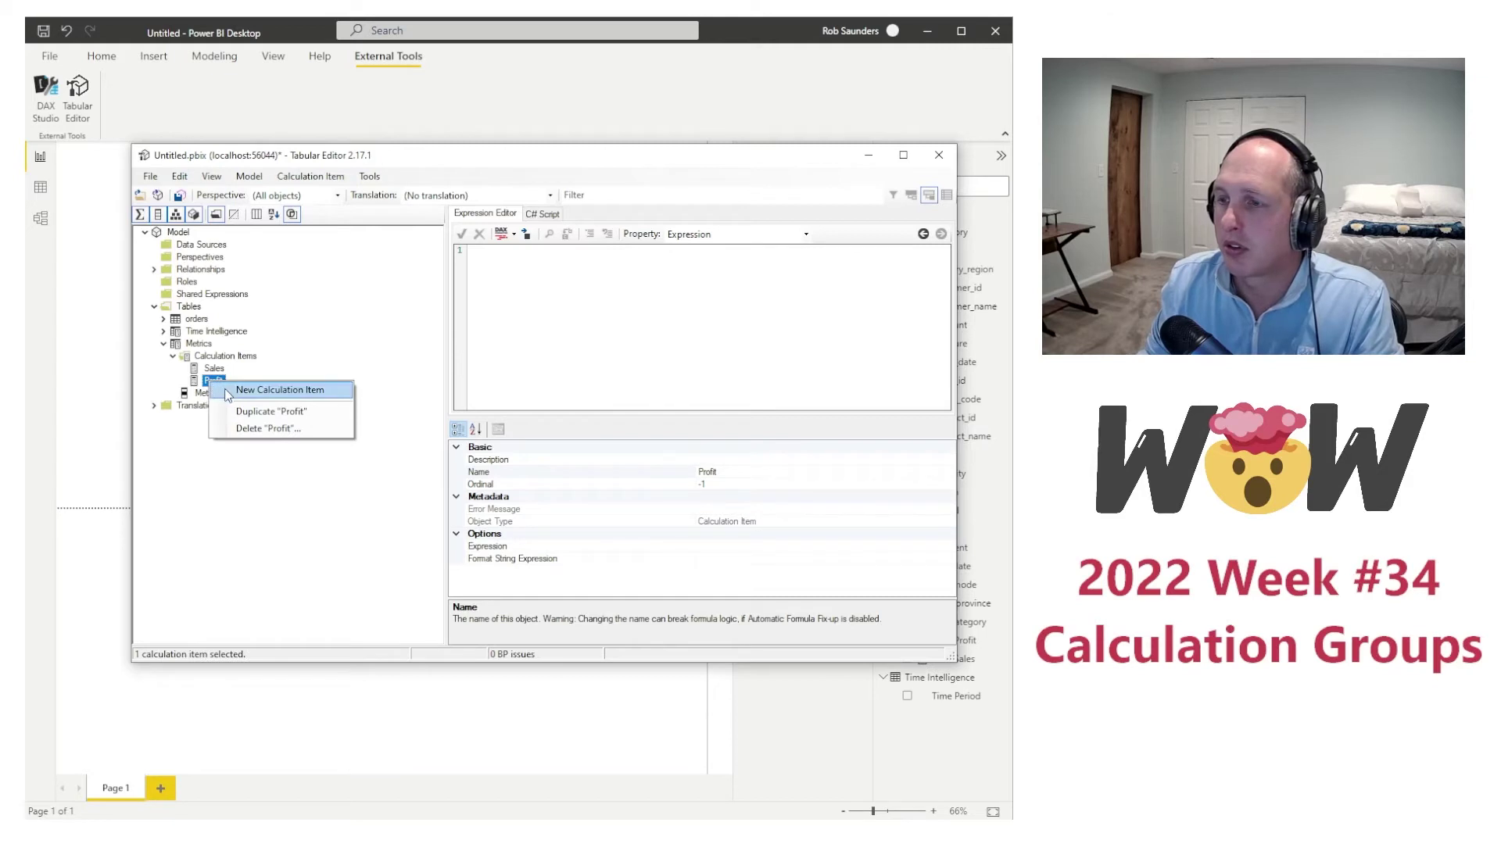
left_click(226, 391)
type("Profit ")
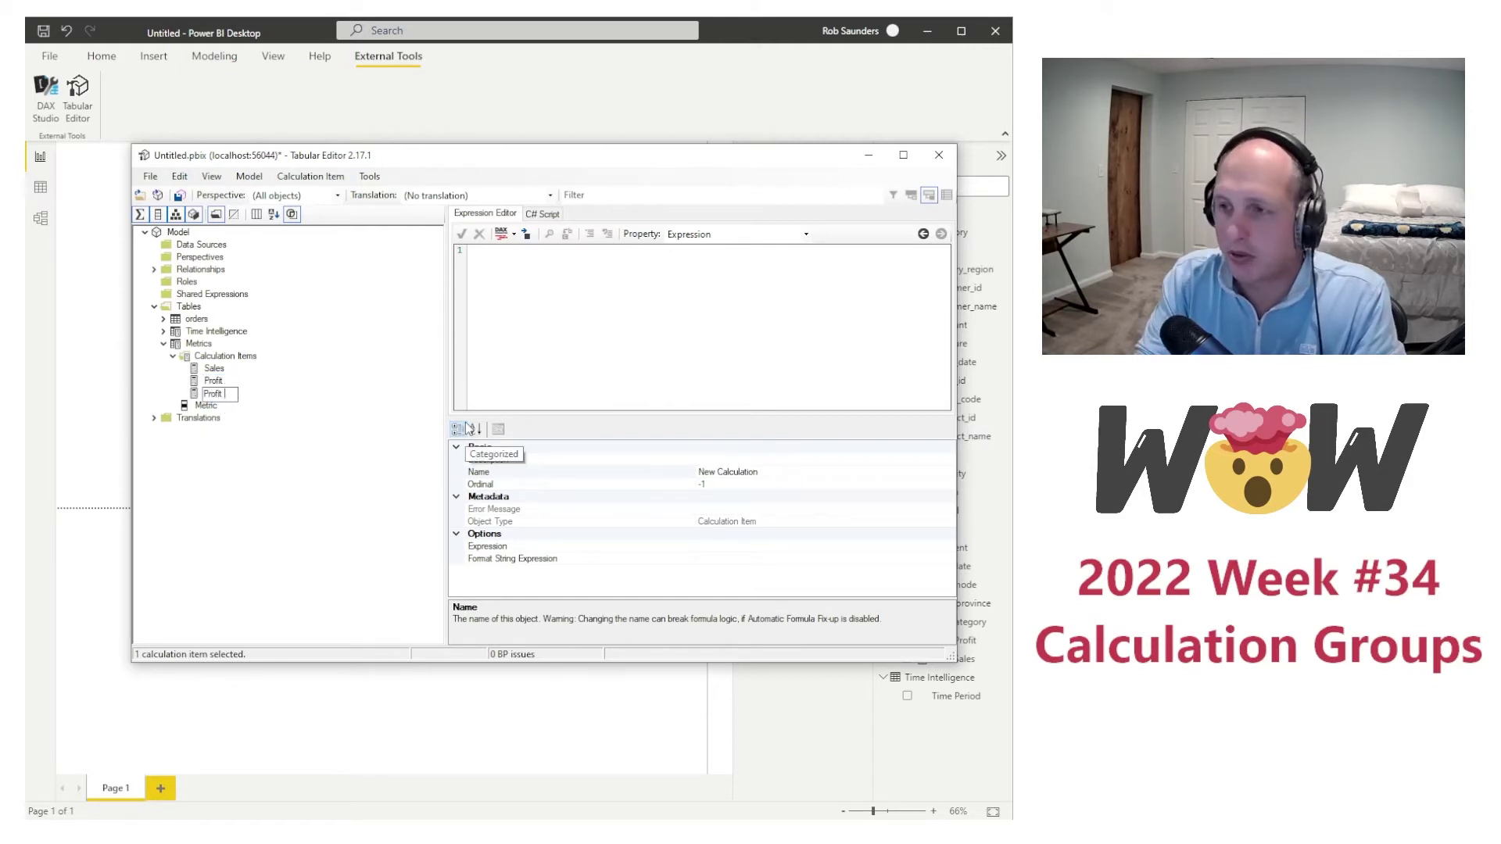
type("marg")
key("BackSpace")
key("BackSpace")
key("BackSpace")
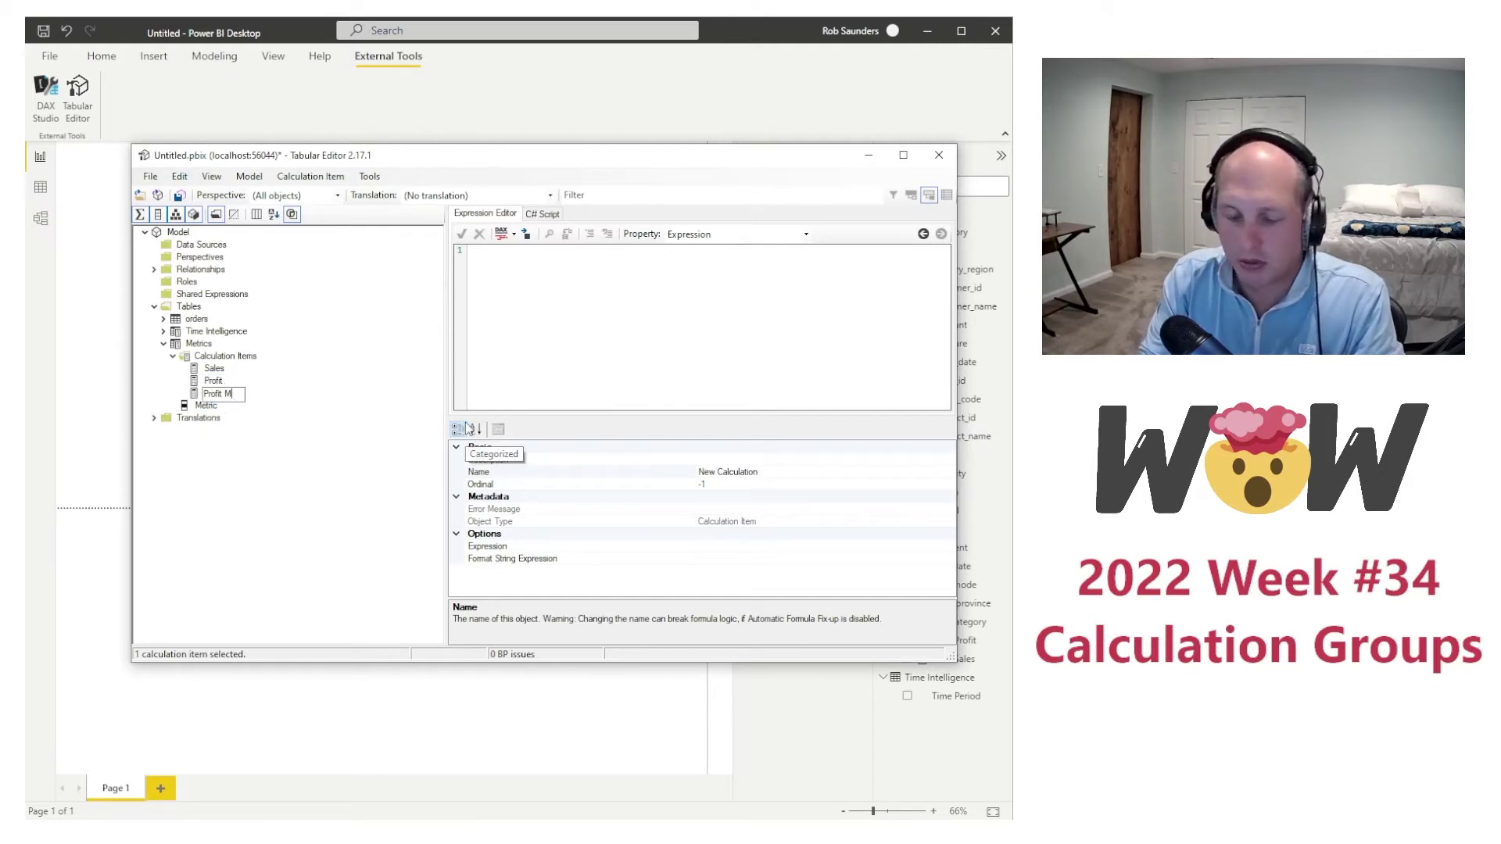
type("Margin")
key("Return")
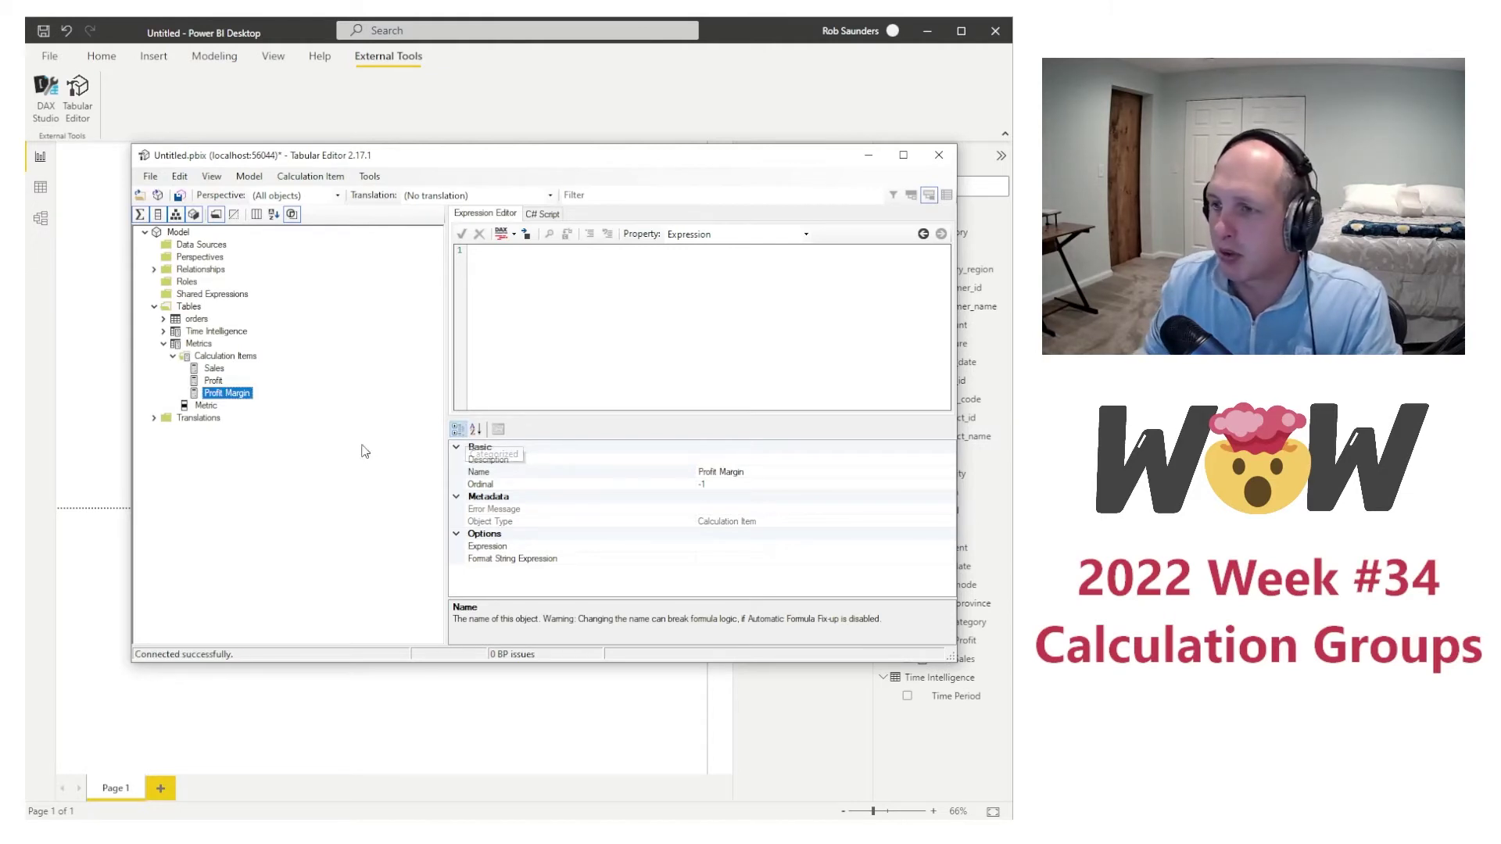
right_click(224, 399)
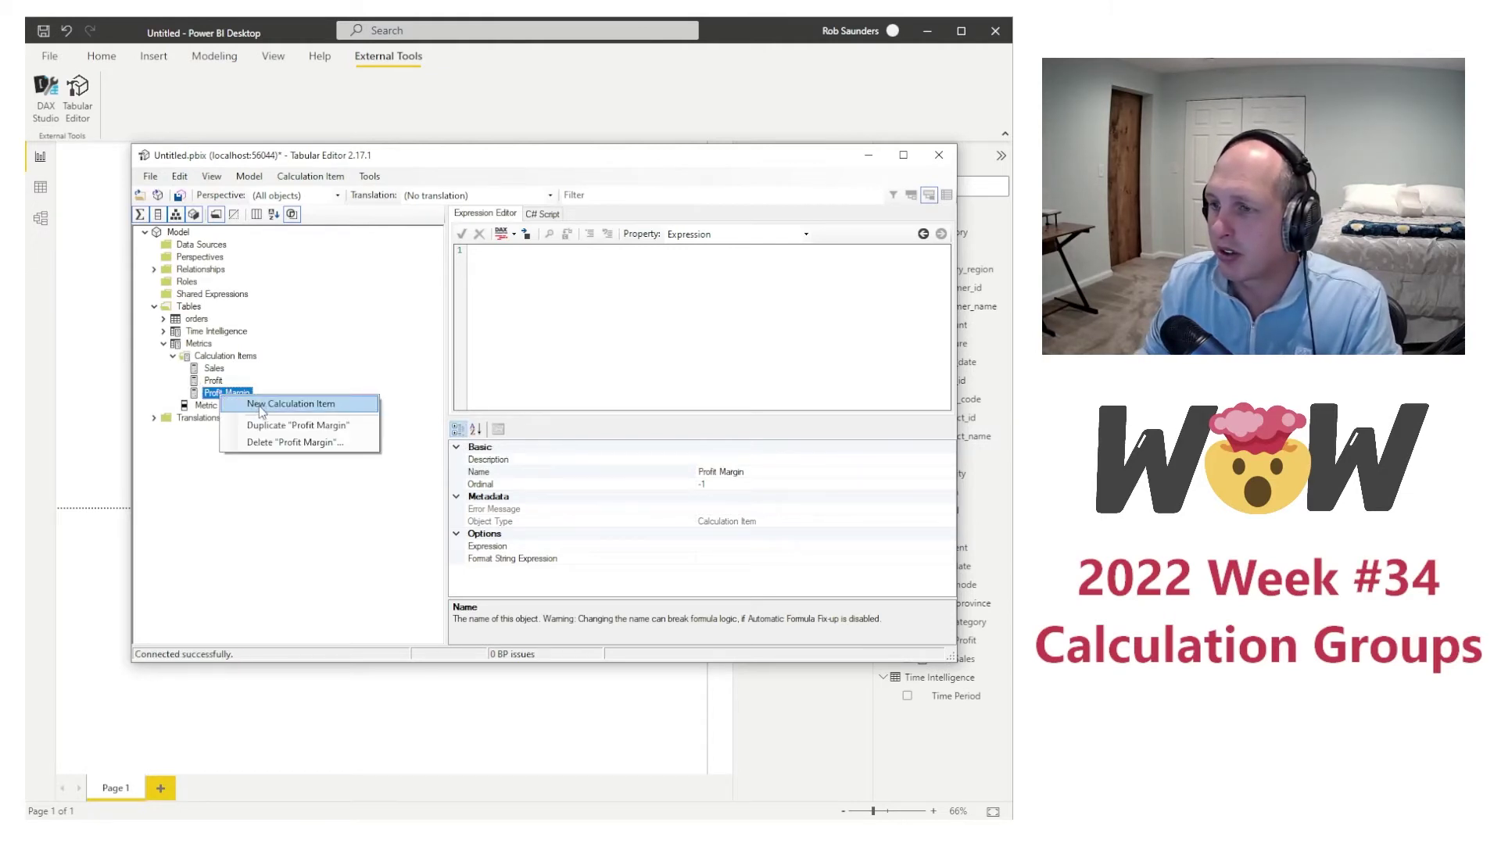
left_click(259, 406)
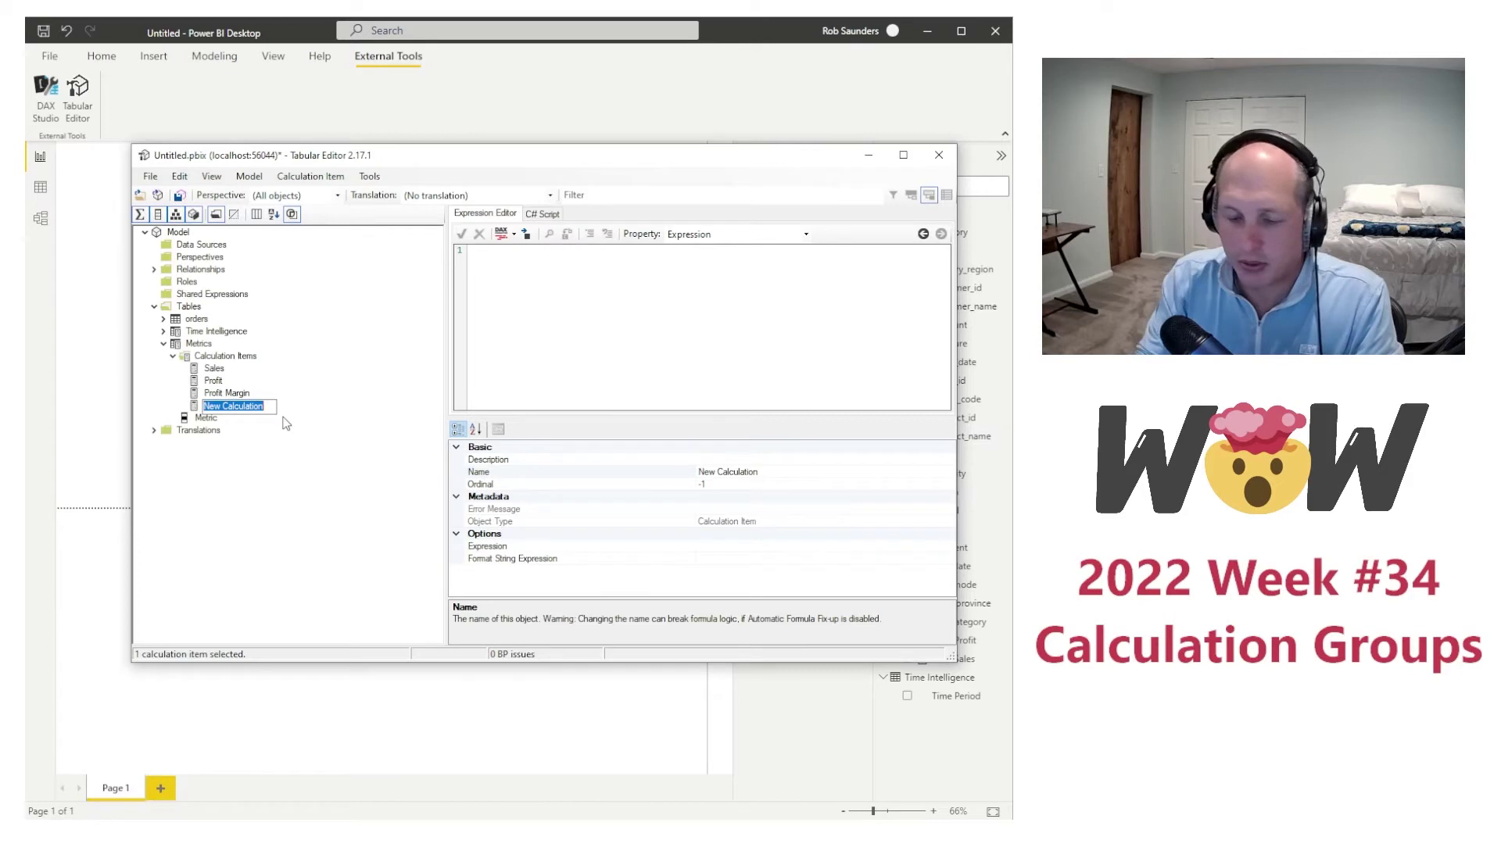
type("Quantity")
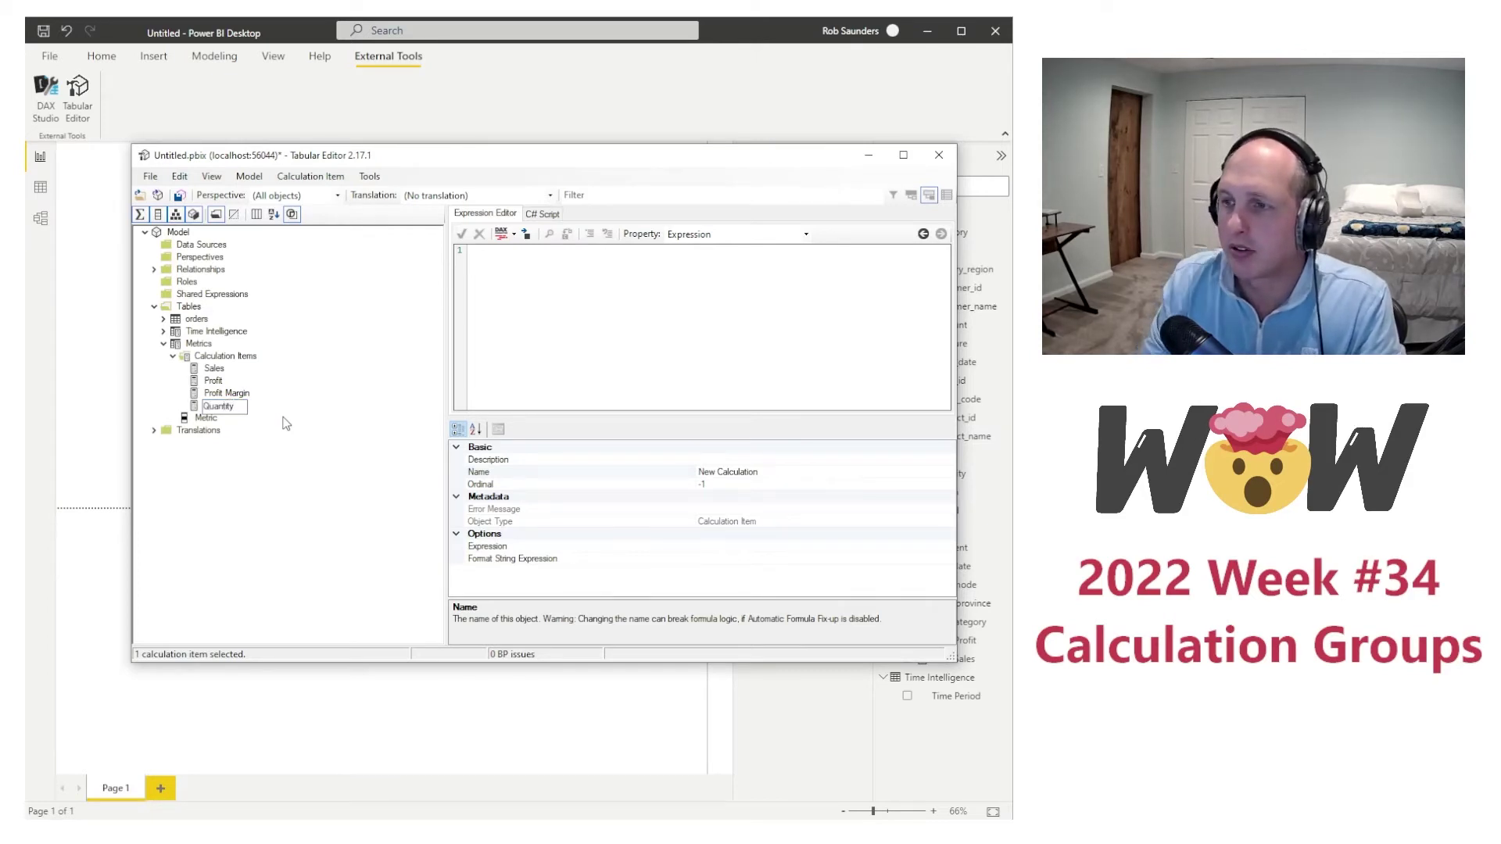
key("Return")
left_click(219, 371)
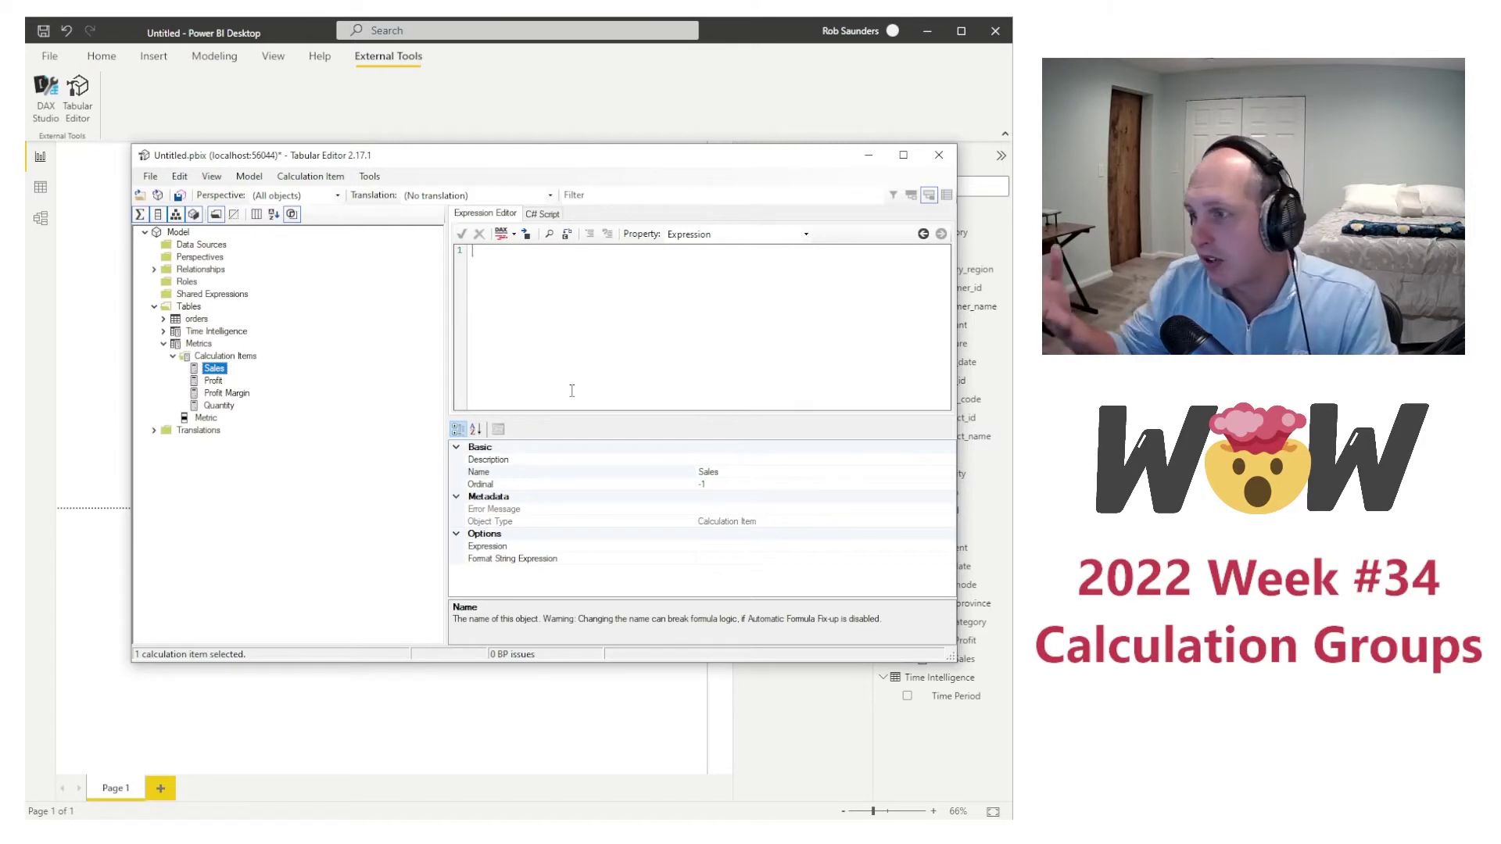
Step: Minimize Tabular Editor to bring the Power BI report back to the front
left_click(870, 156)
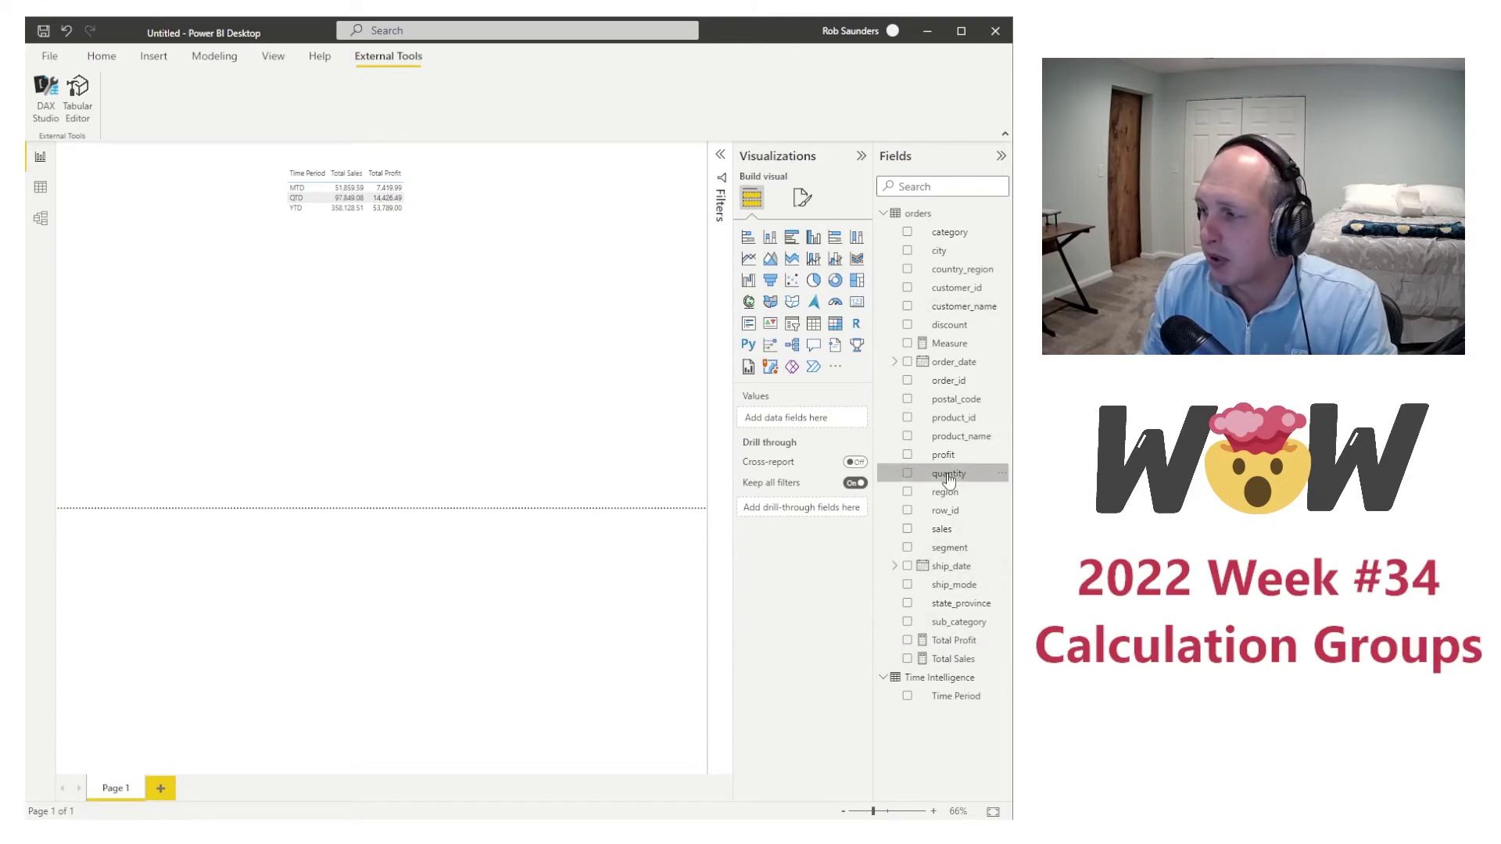
Step: Create Selected Measure = sum(orders[sales]) in the orders table and switch back to Tabular Editor
right_click(947, 476)
left_click(928, 522)
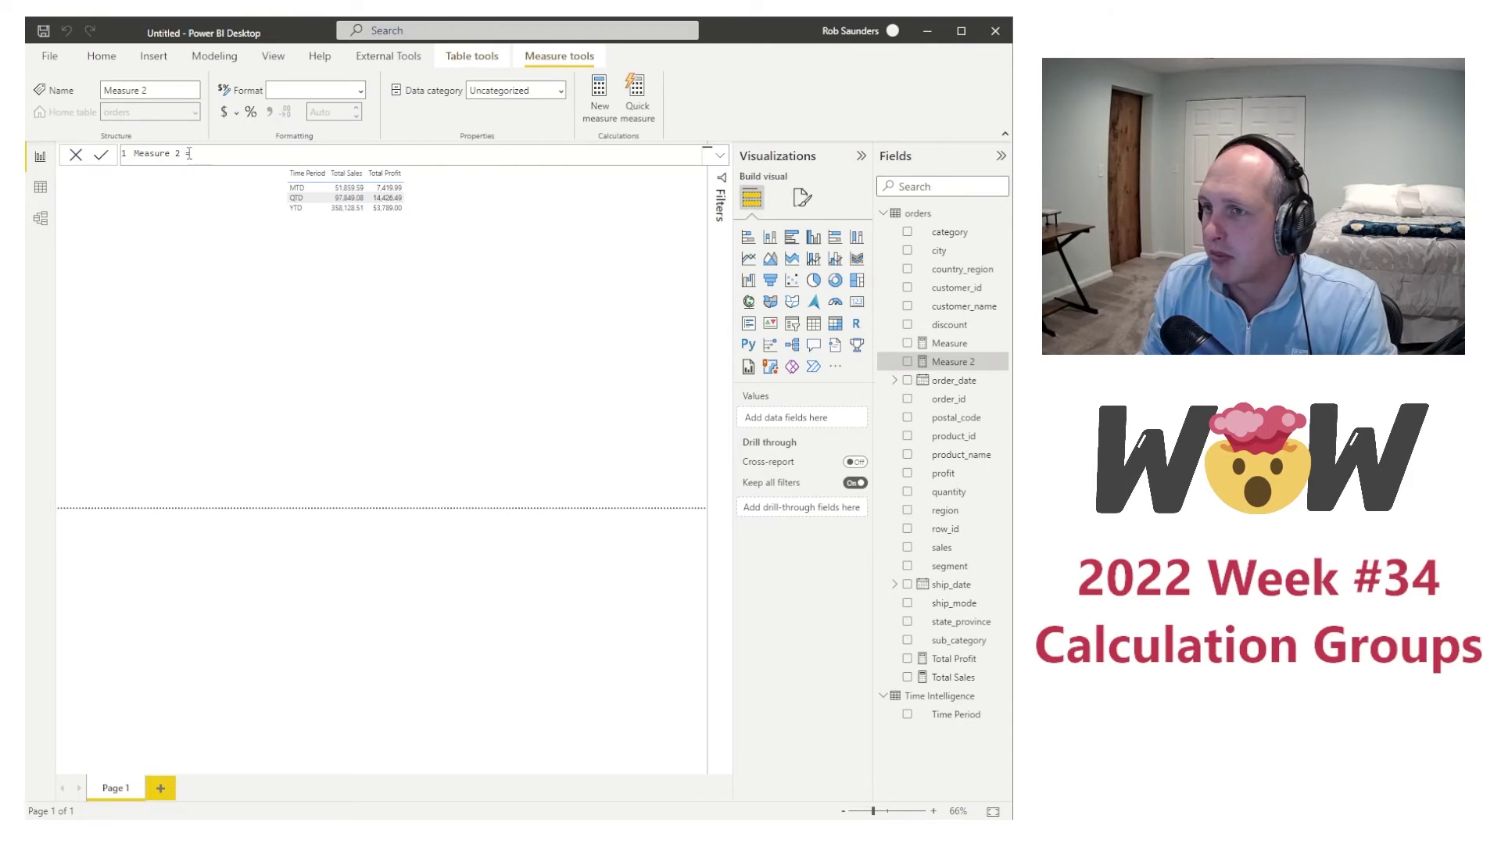
left_click_drag(180, 153, 109, 154)
type("Selected Mea")
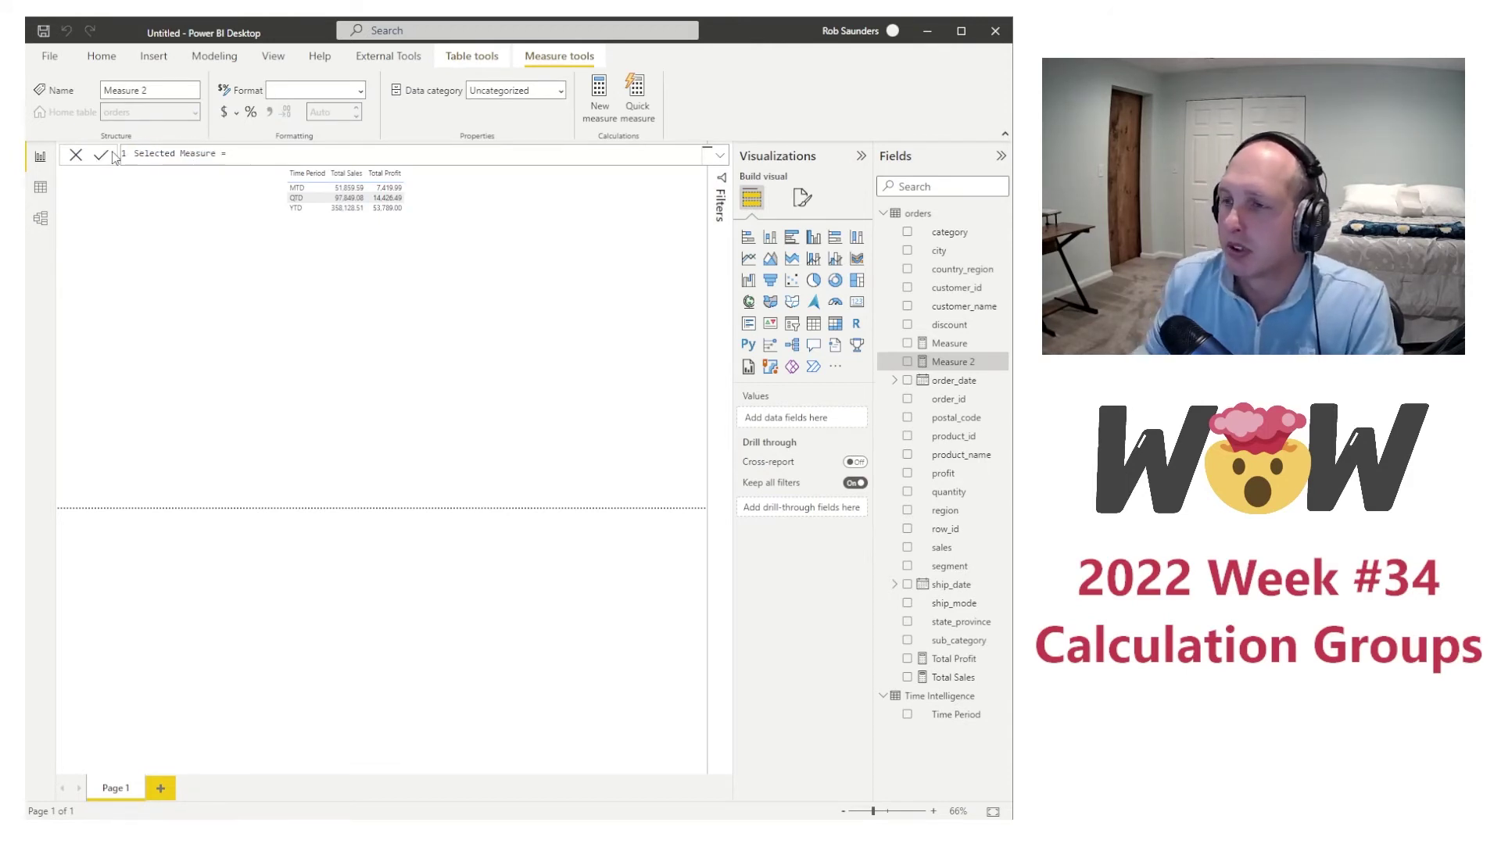
type("sure = sum(orders[sales]")
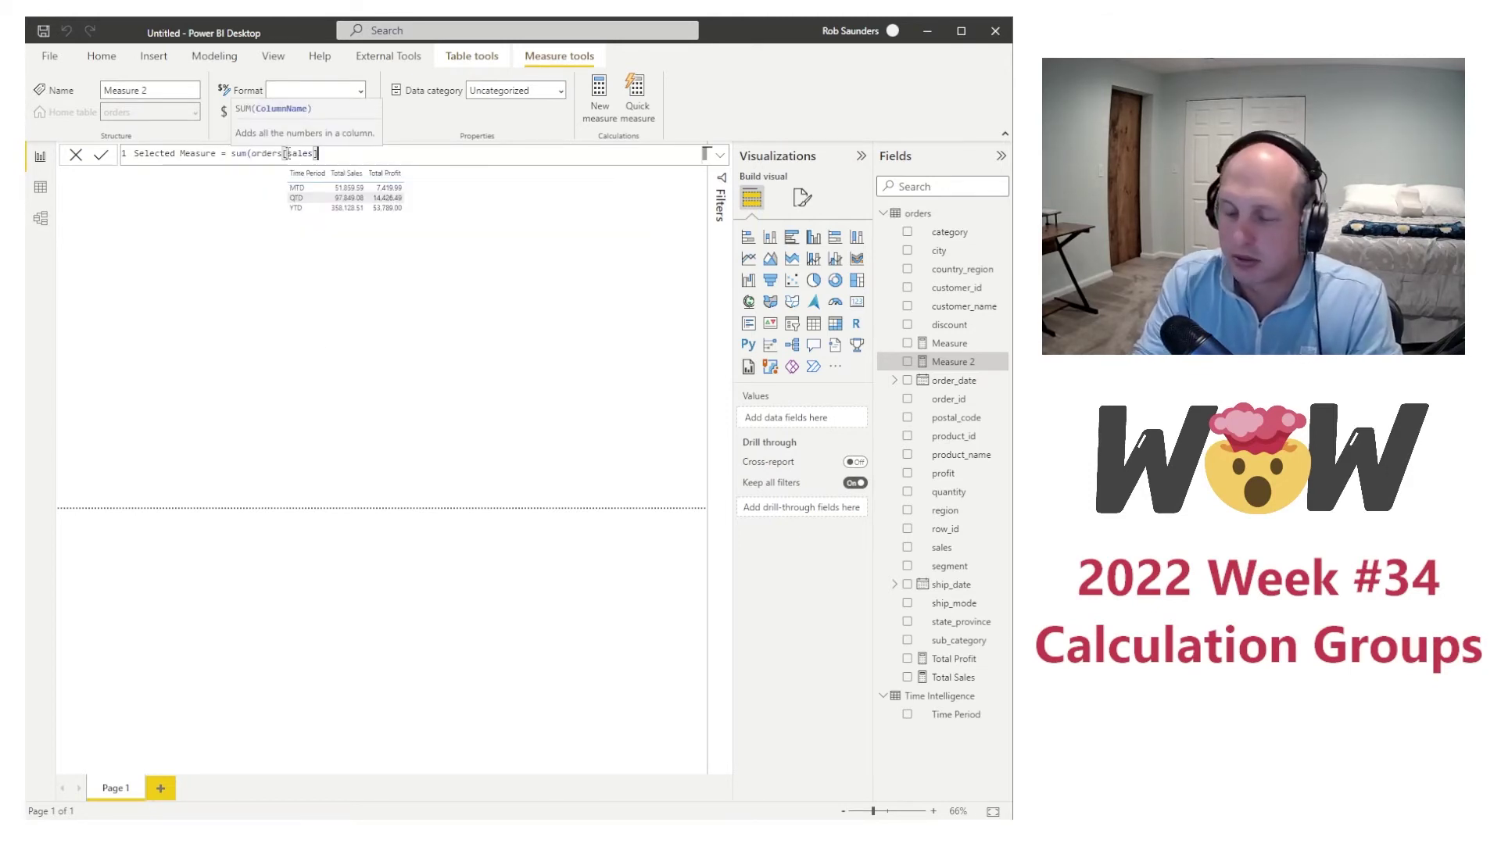
type(")")
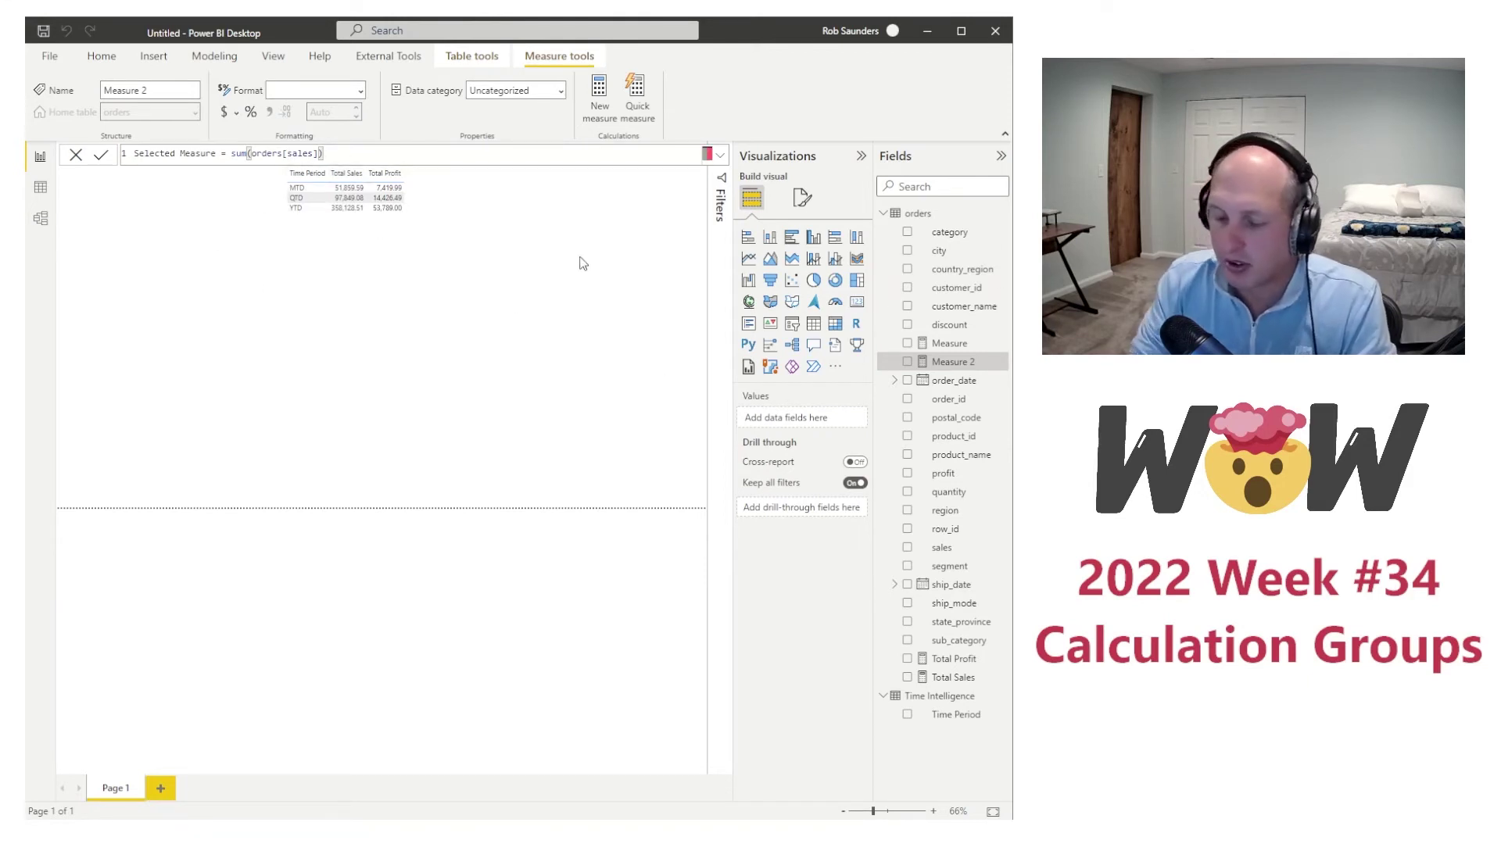
key("Return")
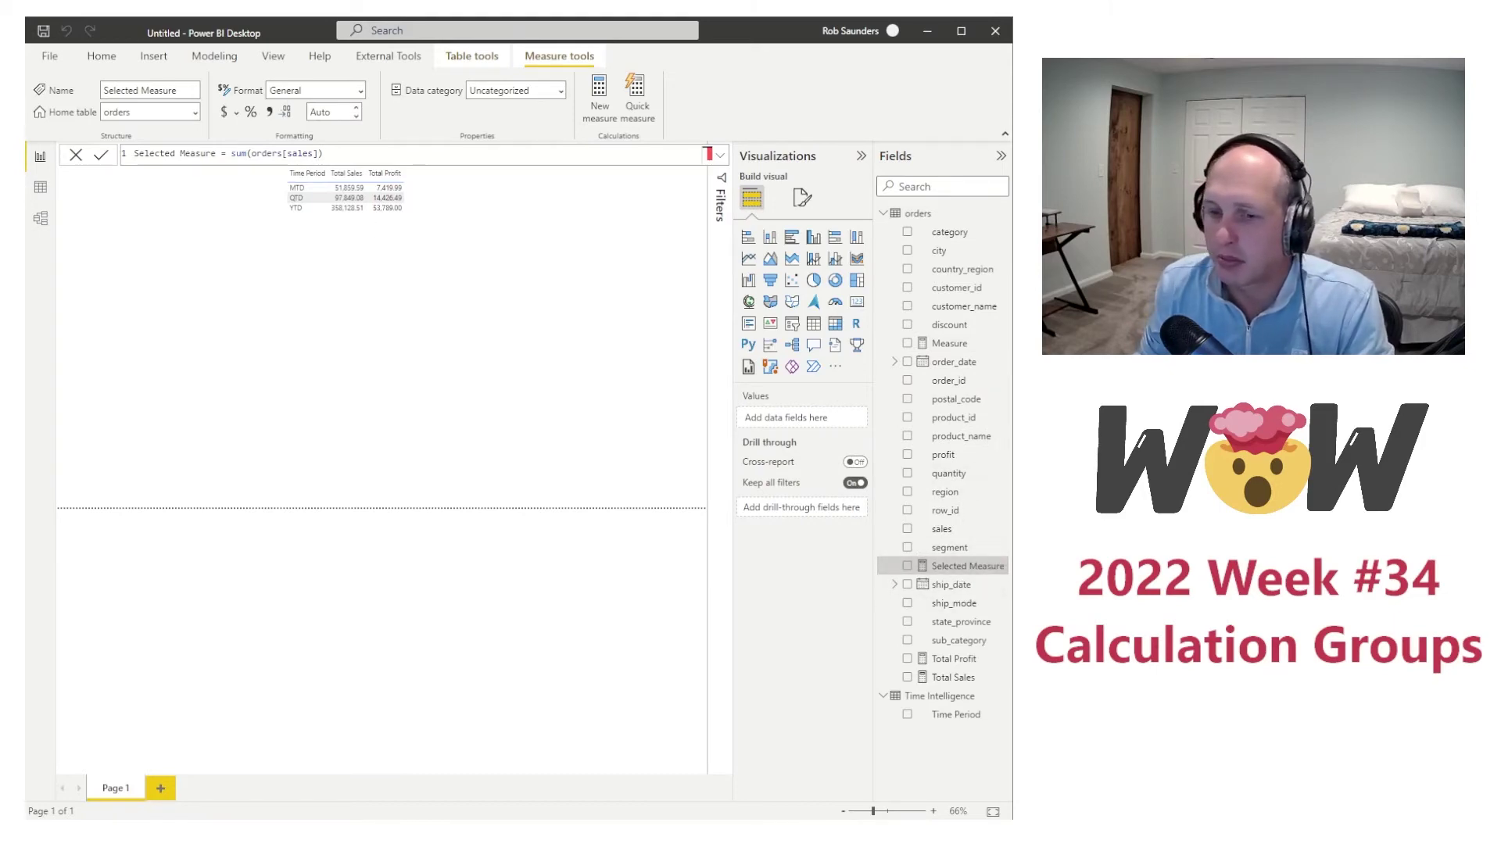
key("alt+Tab")
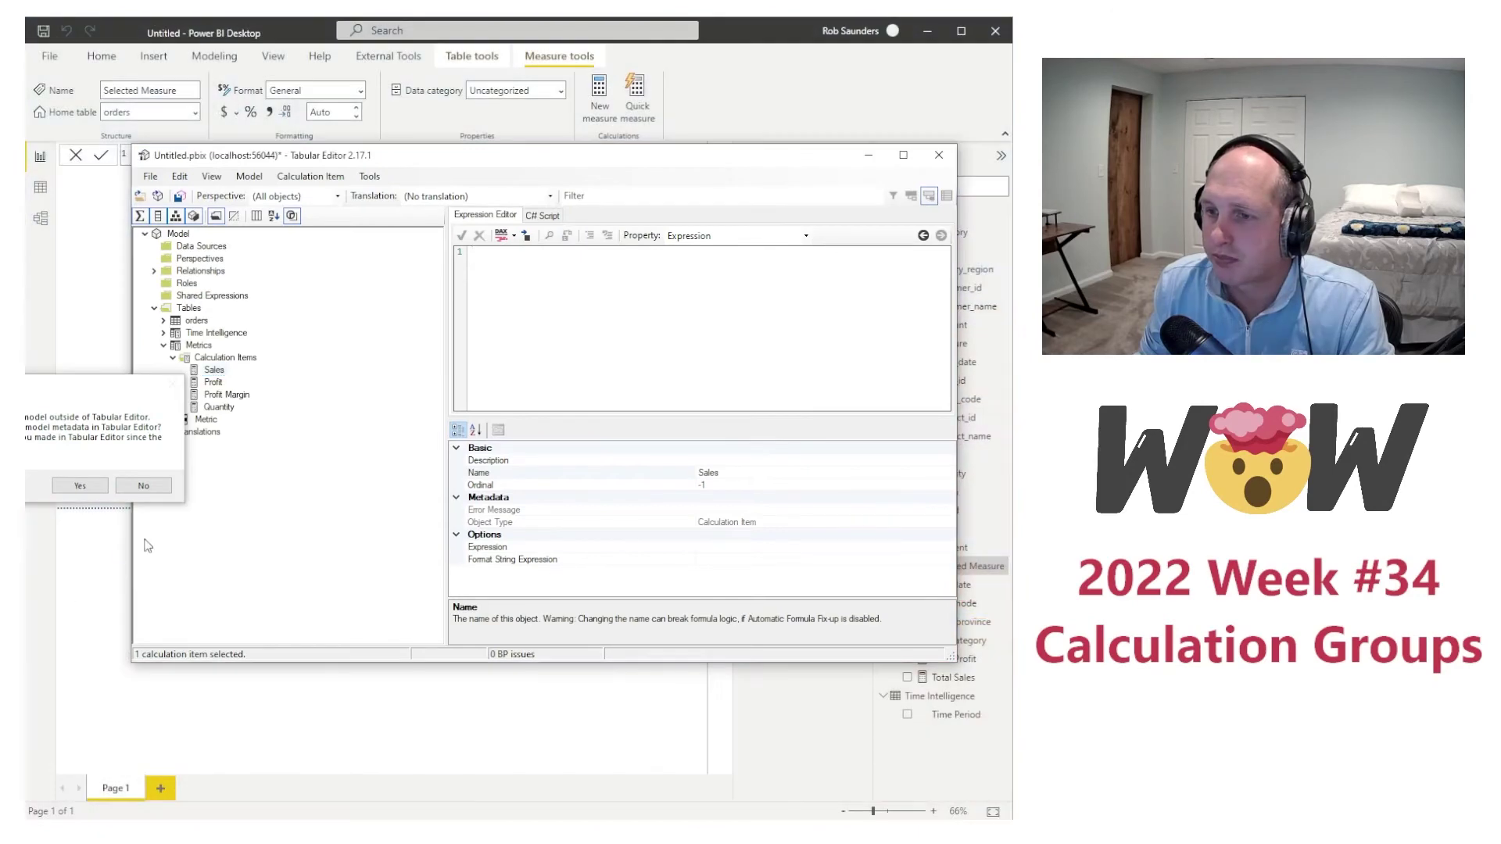
Step: Refresh the model metadata and create a new calculation group named Metrics
left_click(82, 486)
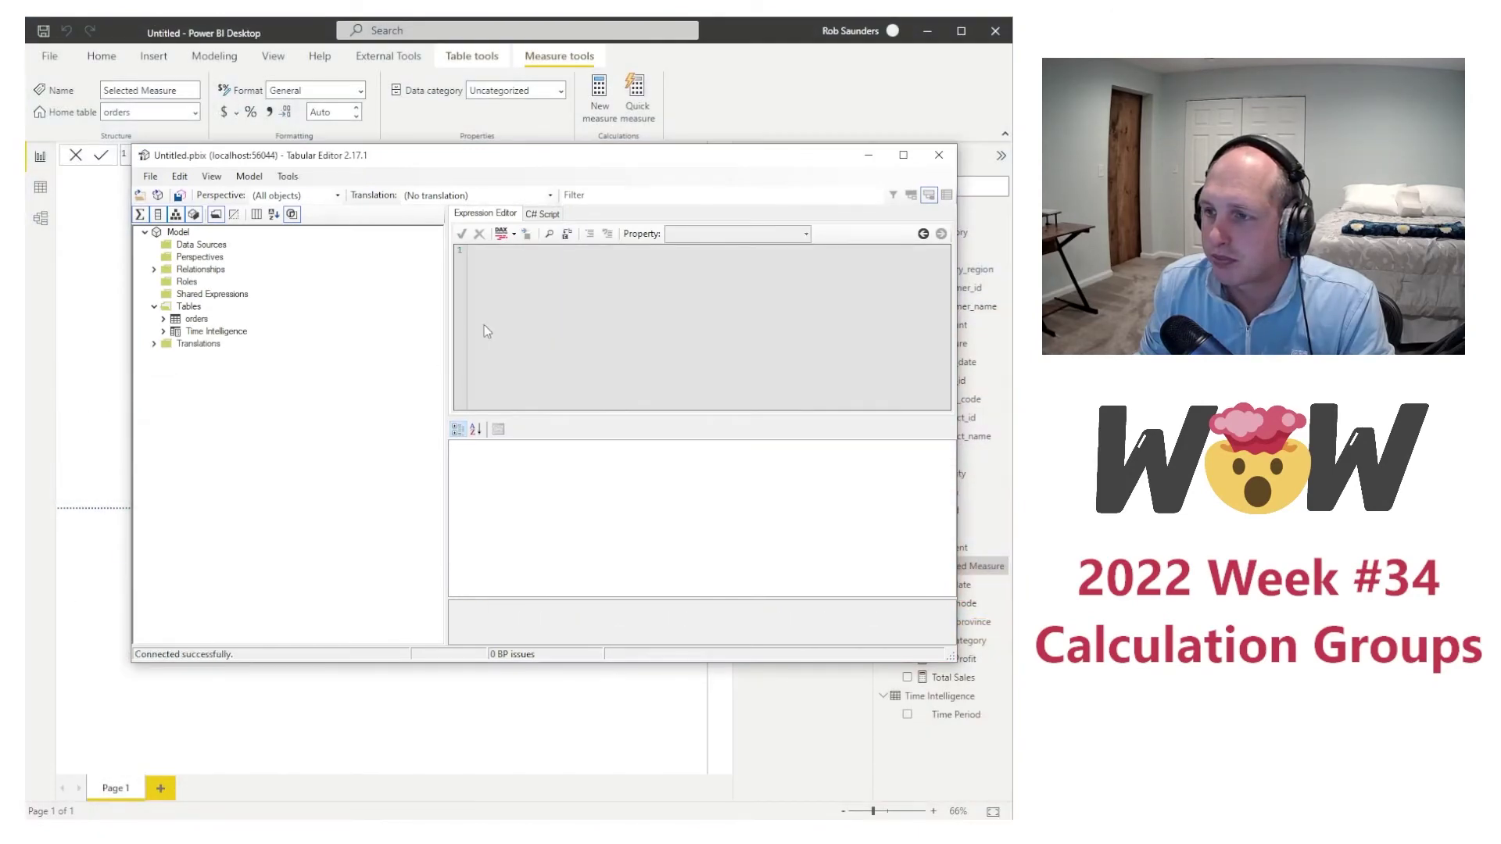
right_click(186, 309)
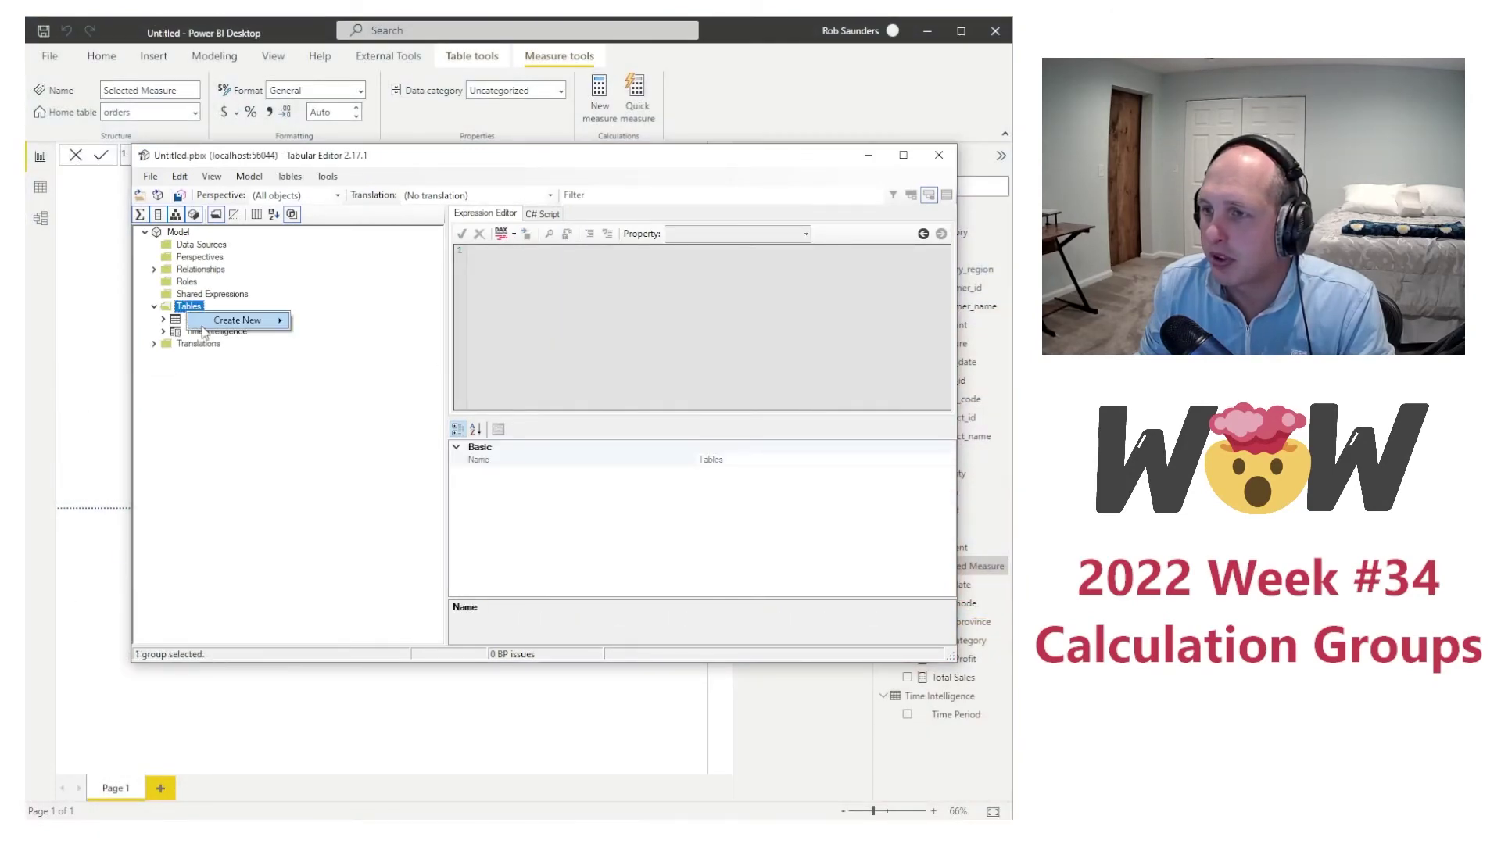
mouse_move(213, 322)
left_click(355, 356)
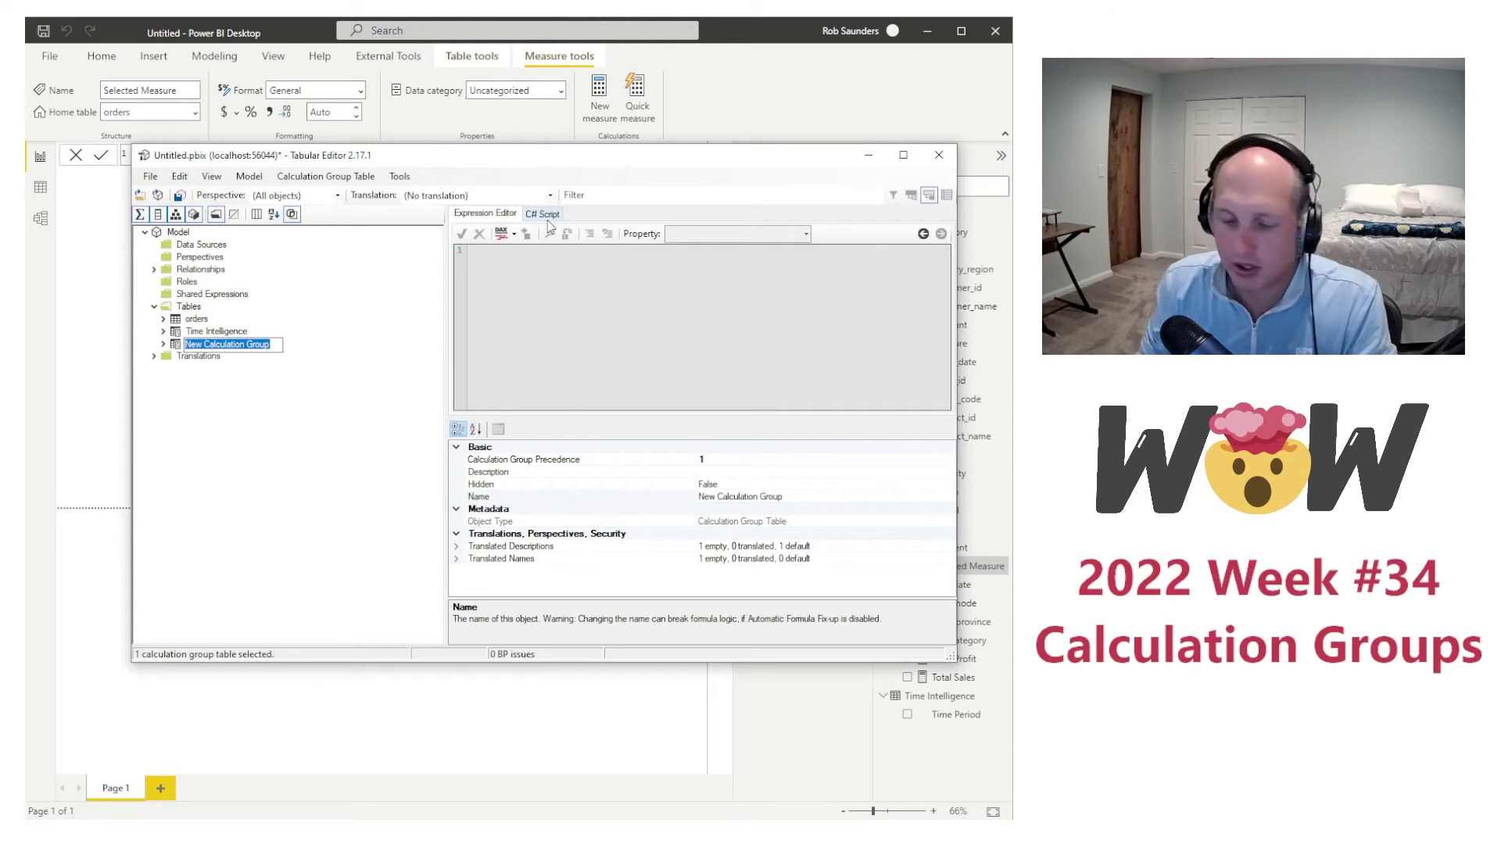
type("Metrics")
key("Return")
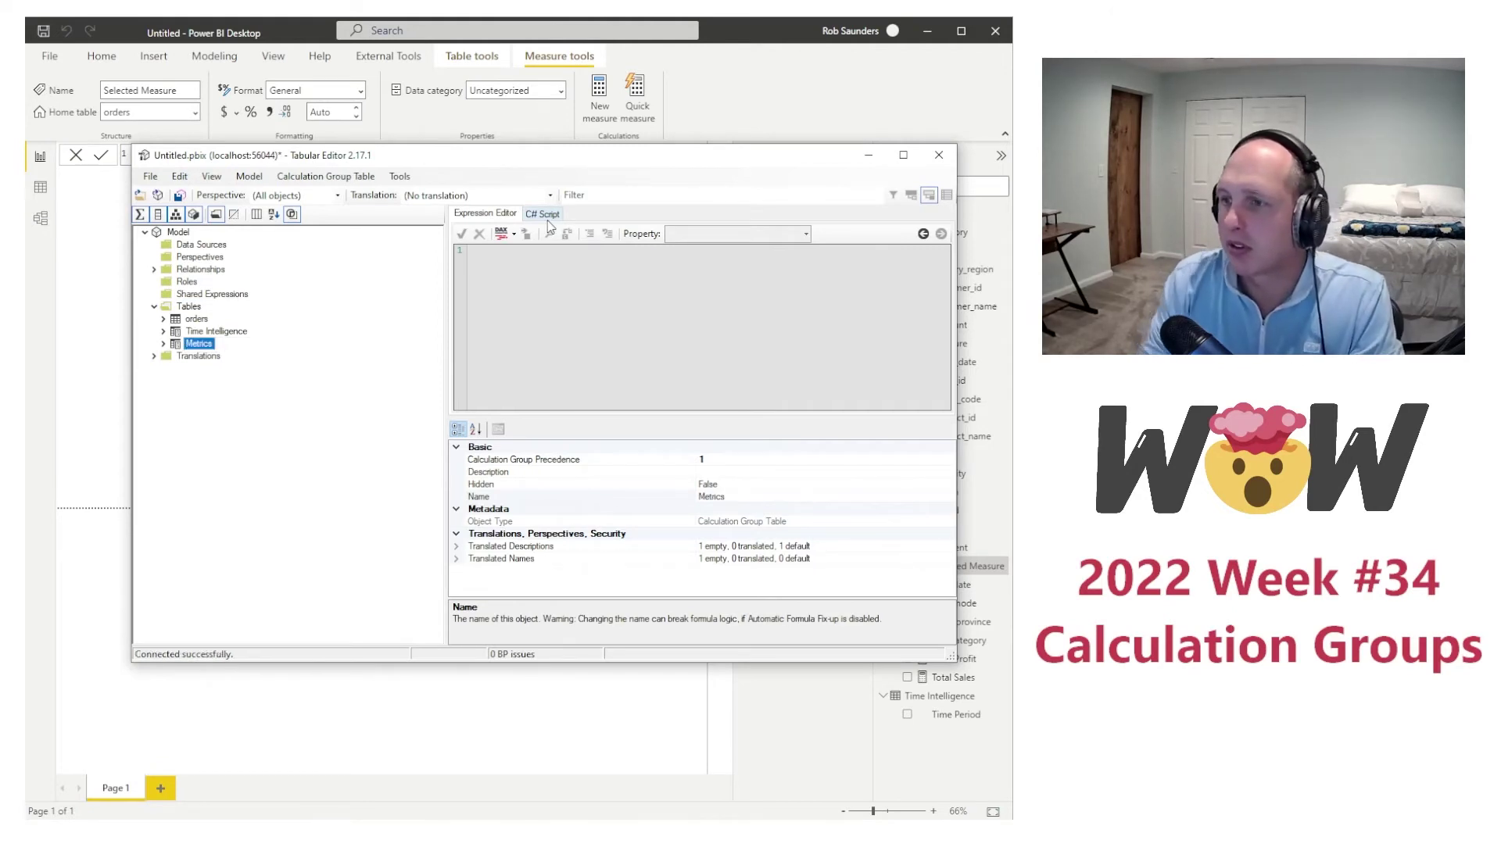
Step: Rename the Metrics group's Name column to Metric and move the window lower
left_click(163, 344)
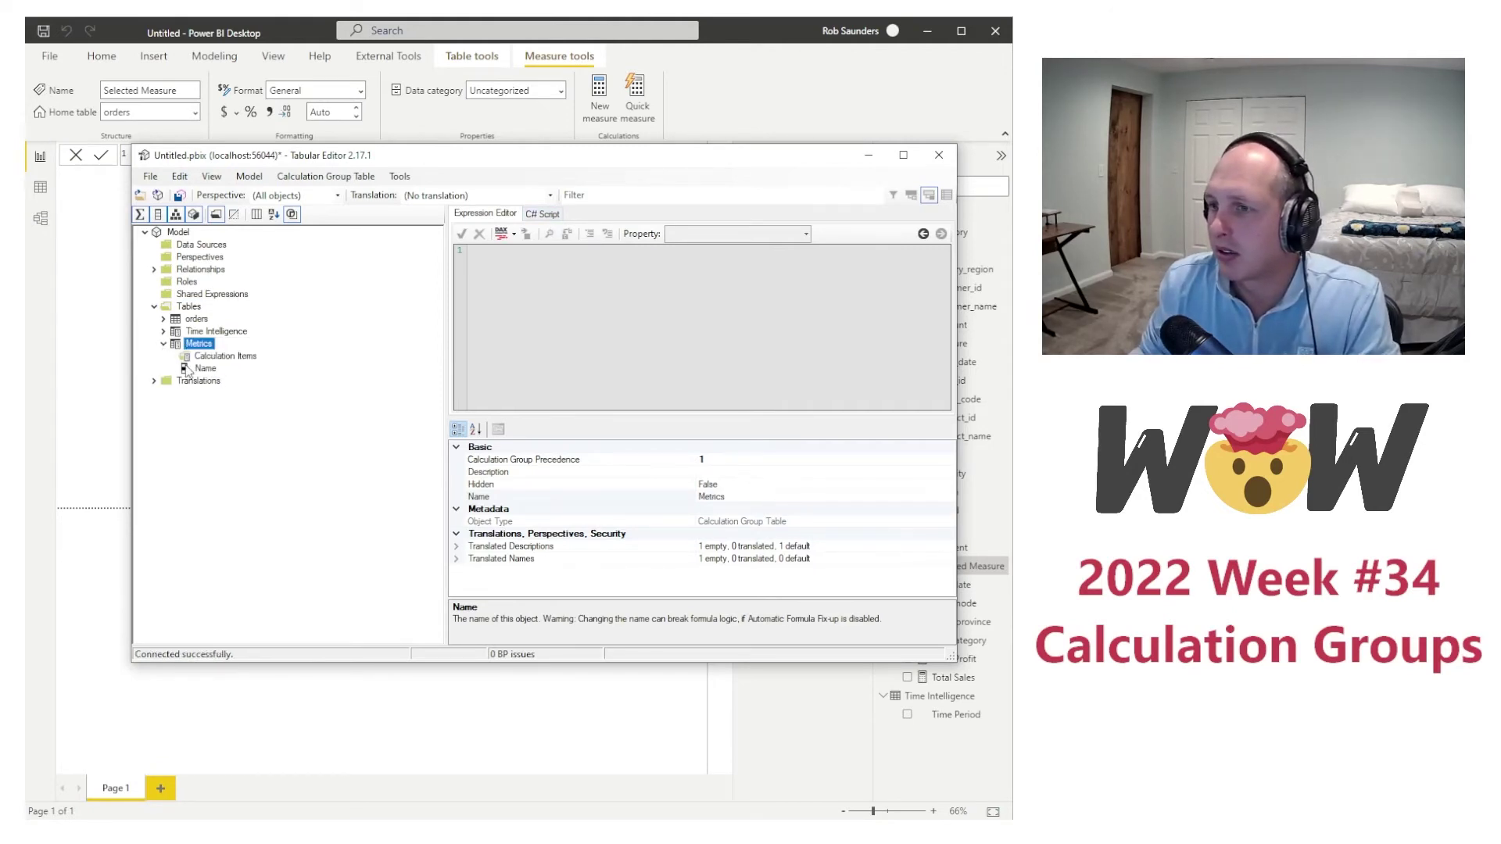
left_click(206, 368)
left_click(205, 368)
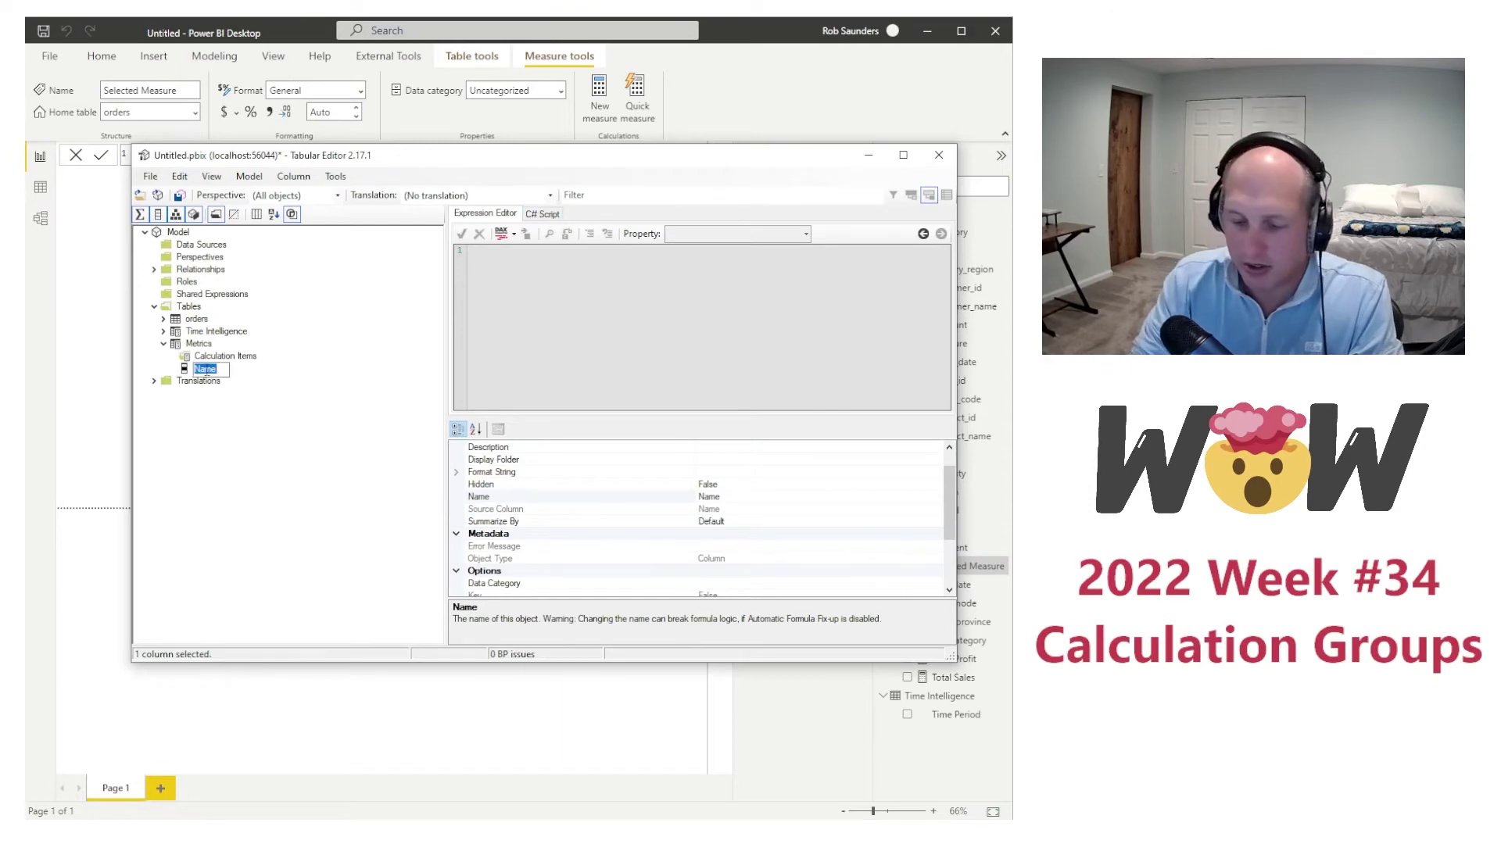
type("Metric")
key("Return")
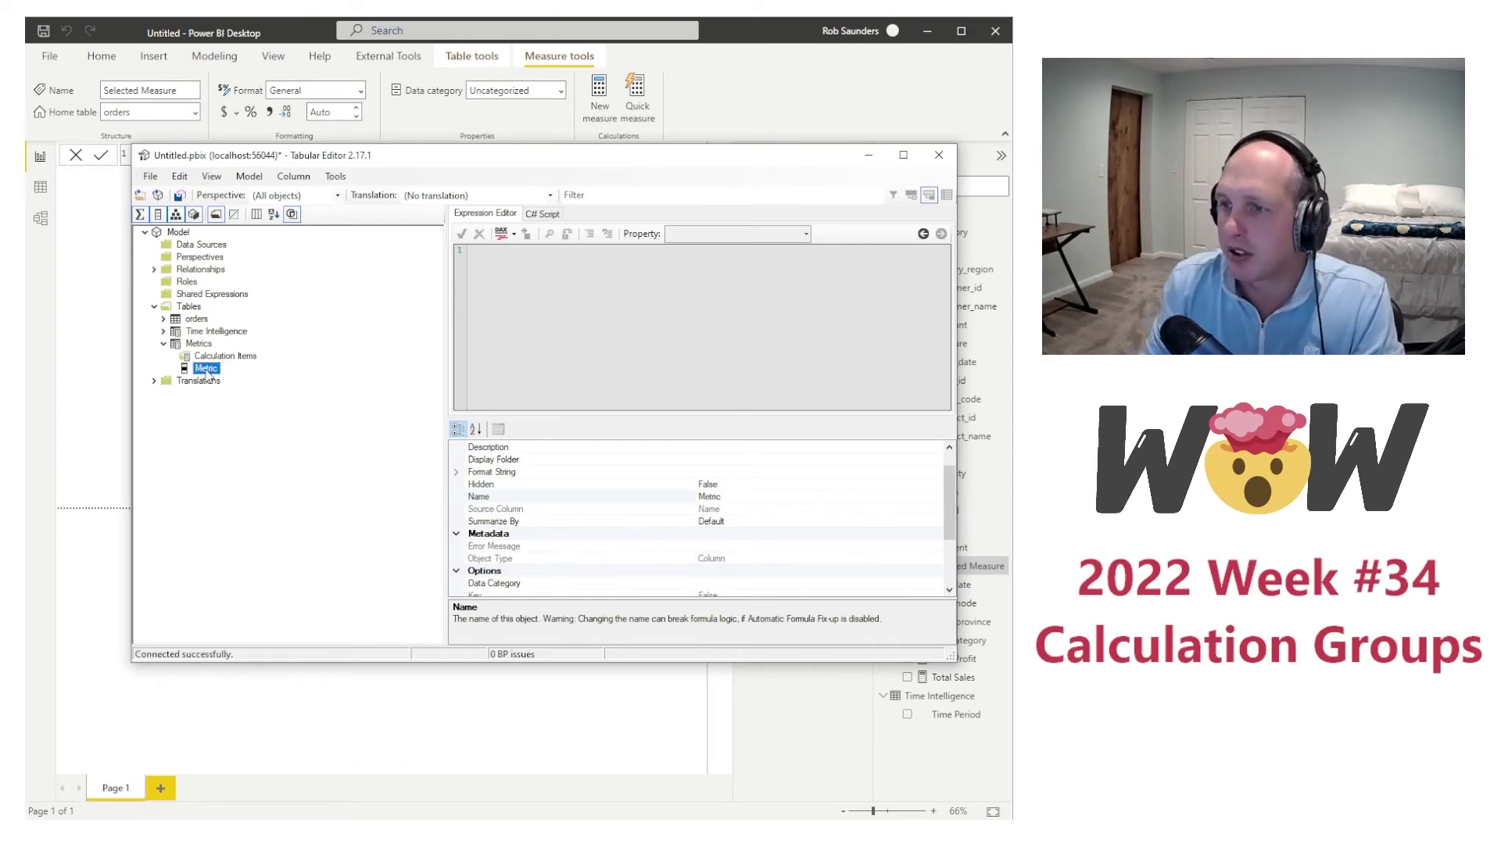
left_click_drag(668, 162, 620, 201)
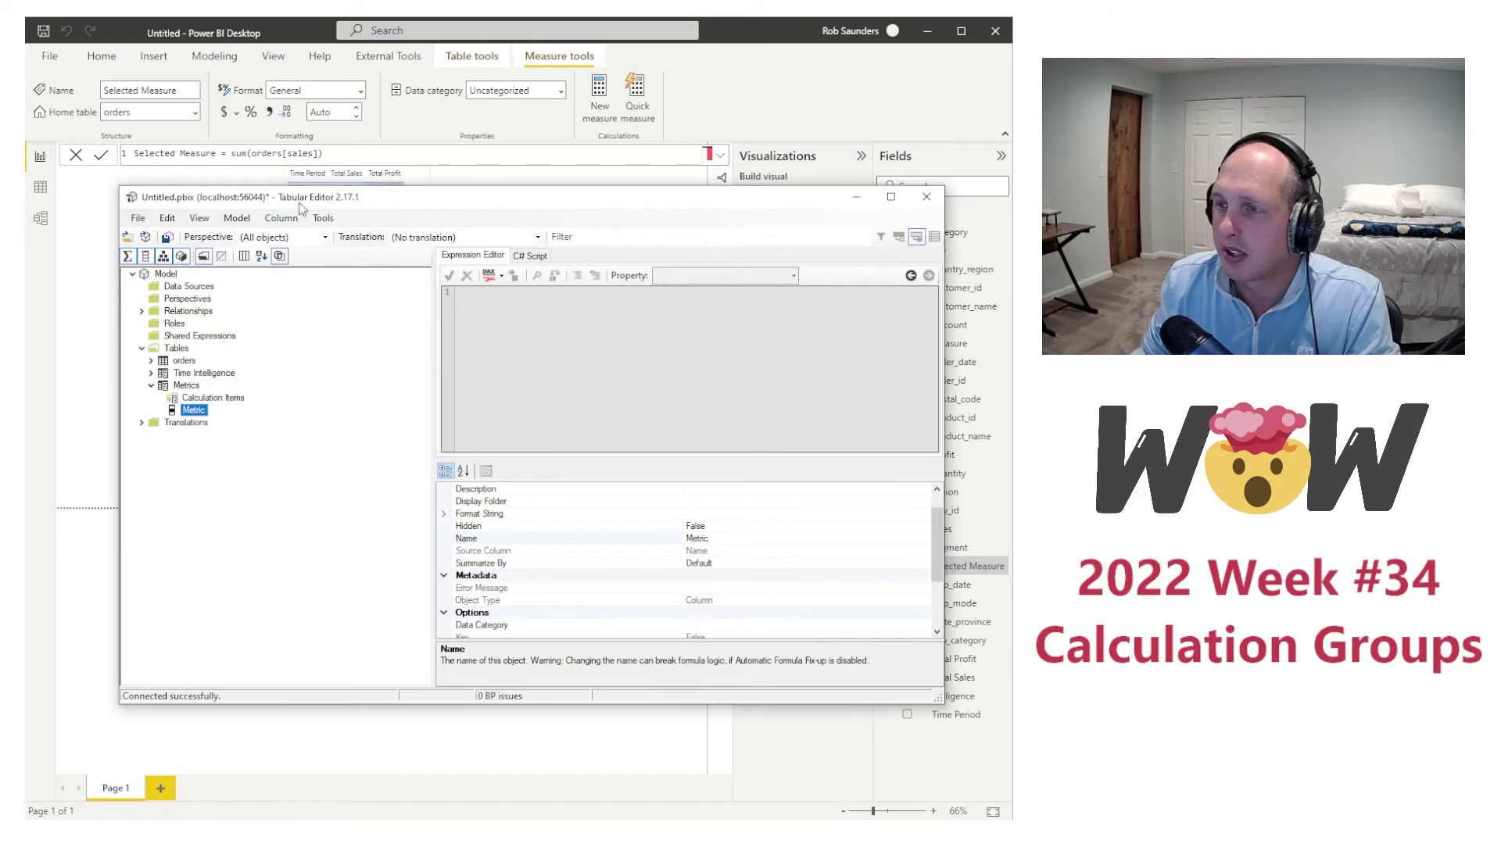
Step: Add the Sales calculation item and a duplicate named Profit under Metrics
right_click(202, 398)
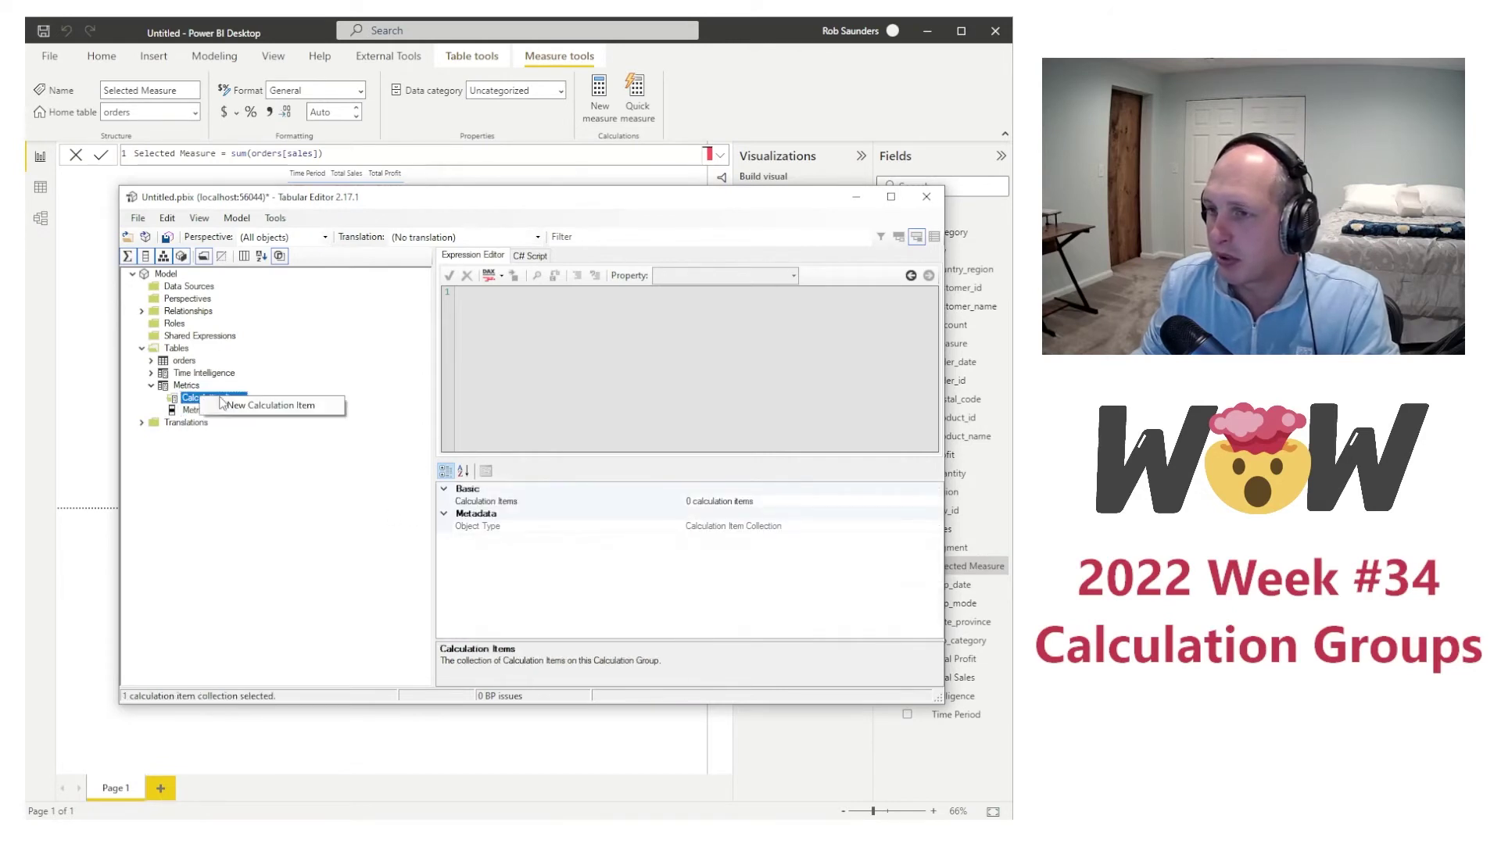
left_click(225, 403)
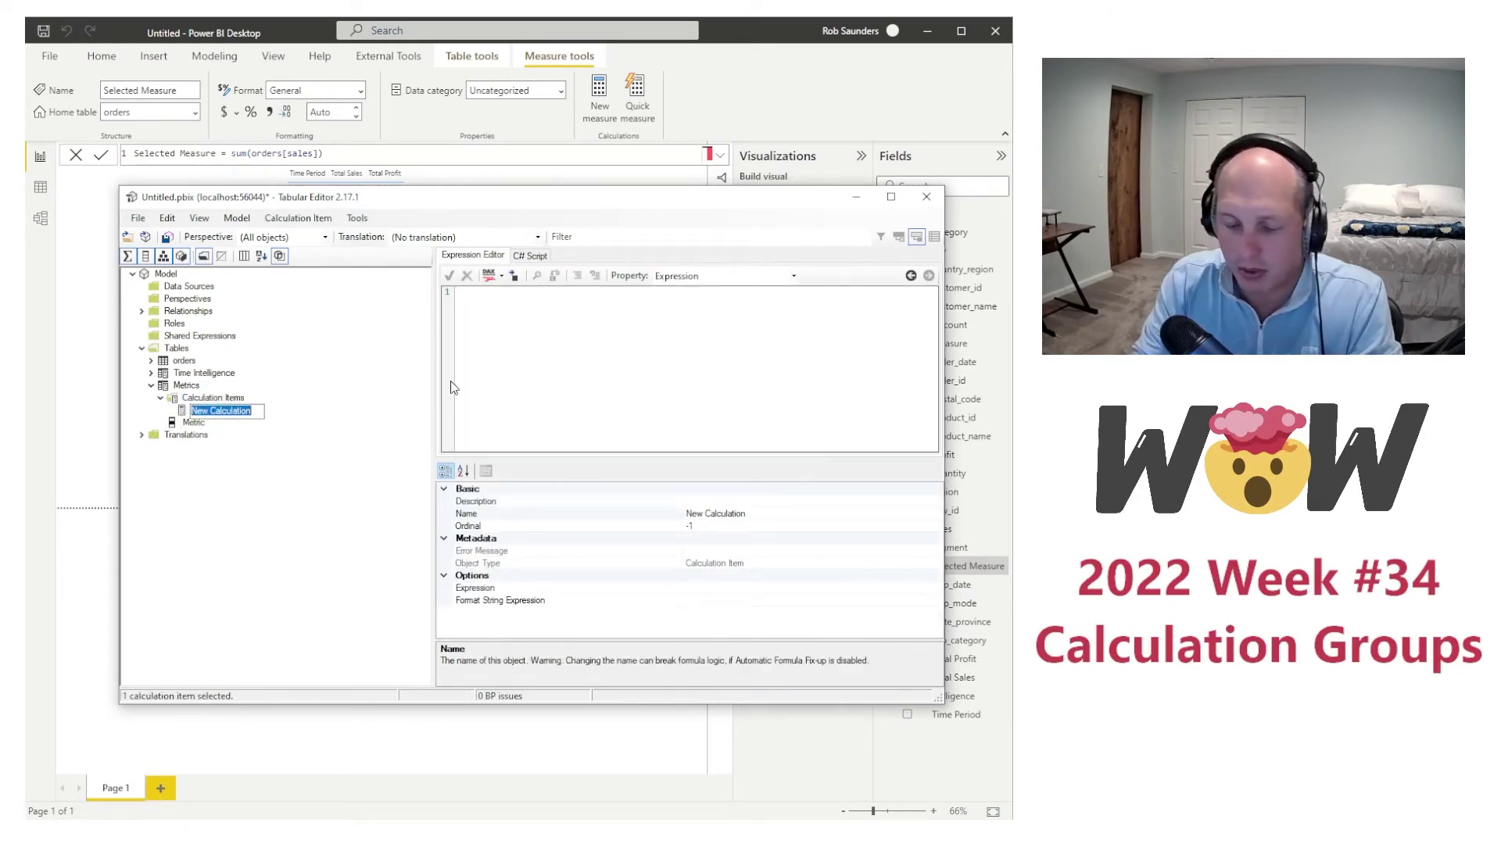
type("Sales")
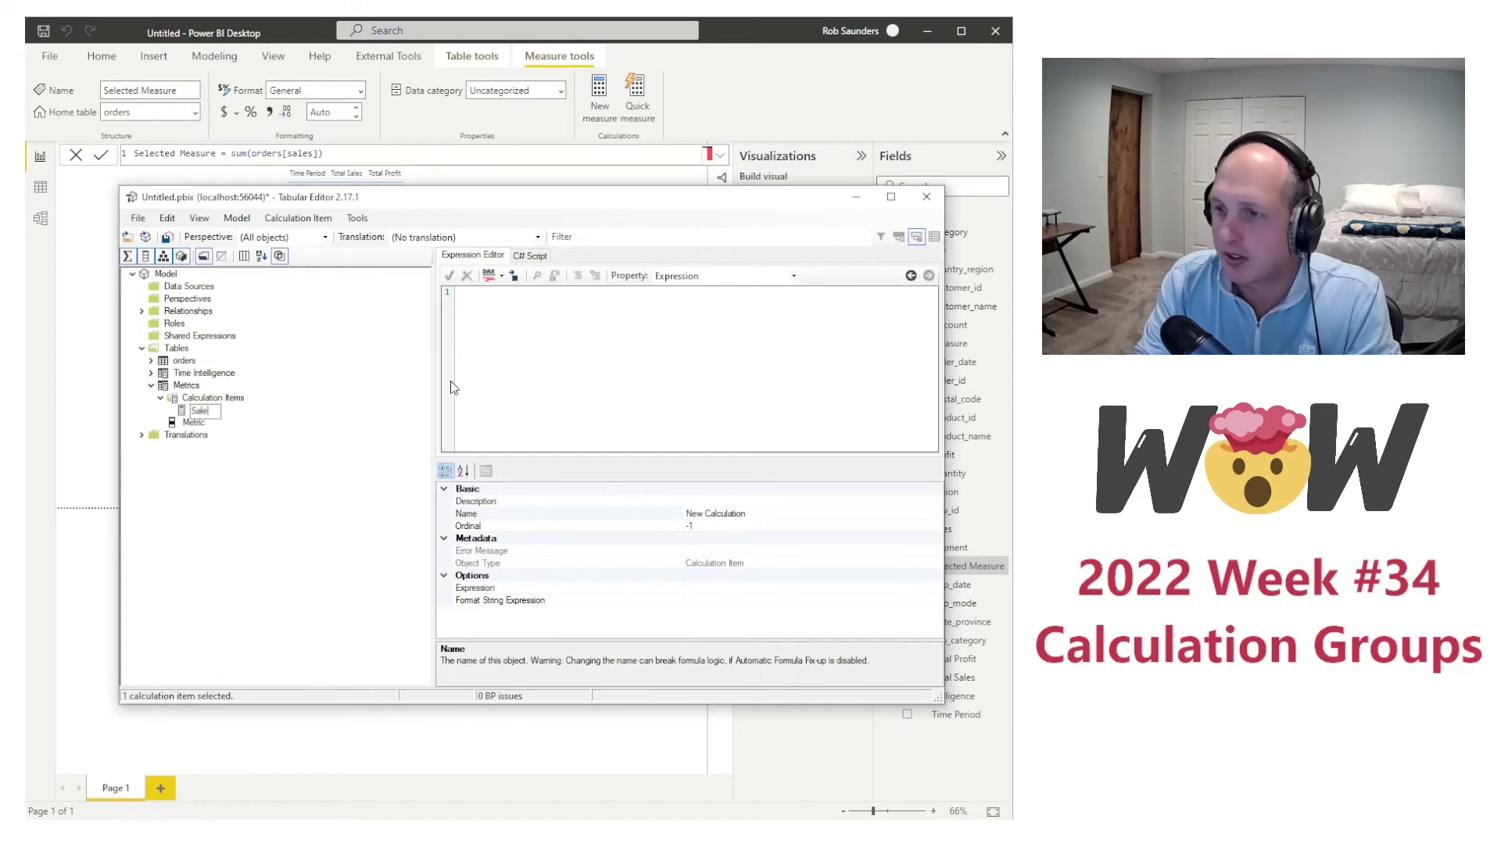
key("Return")
right_click(210, 408)
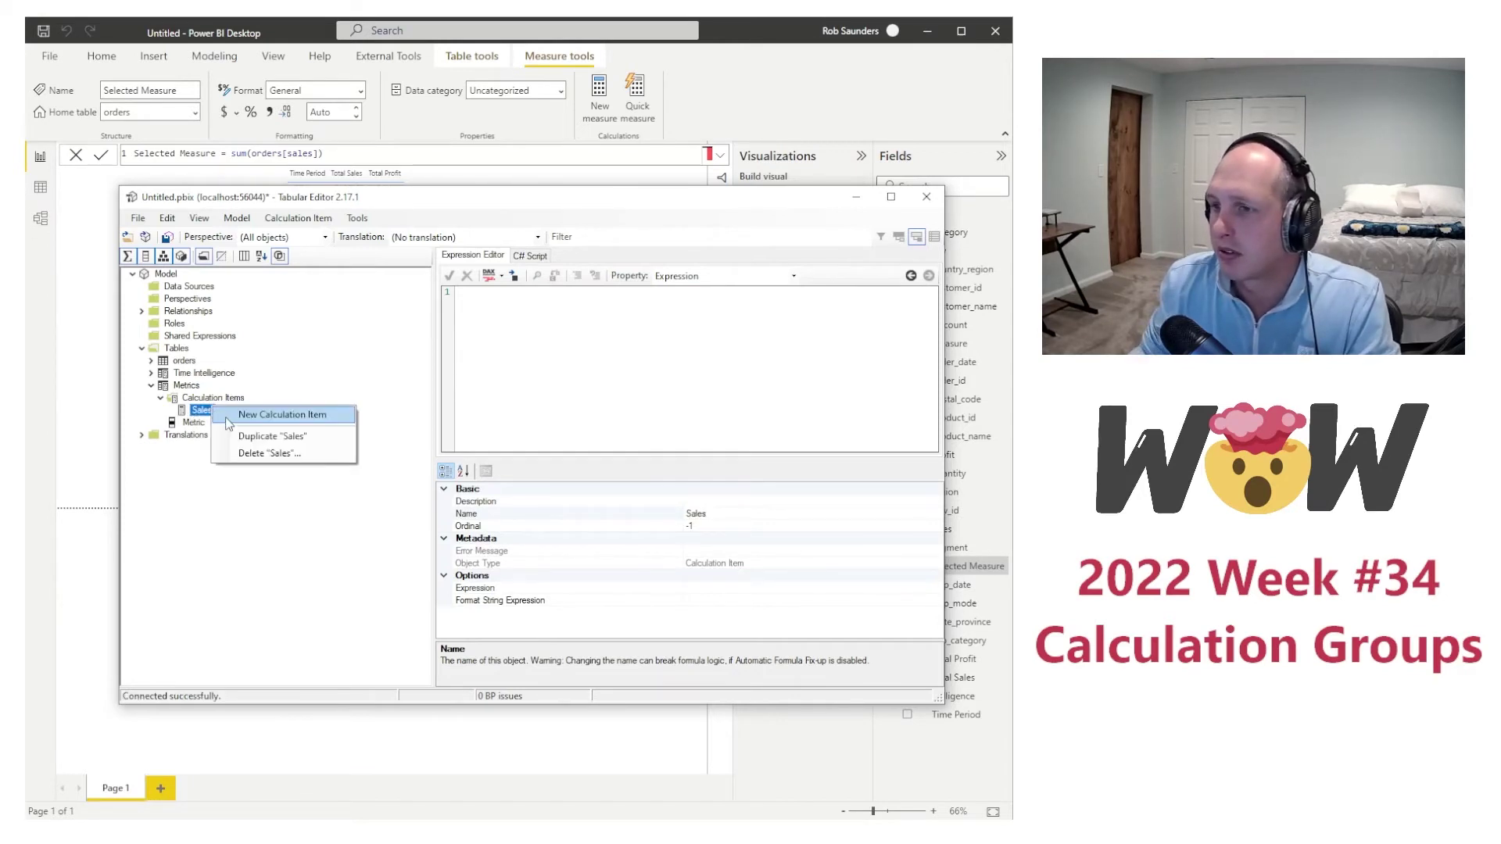
left_click(239, 431)
type("Profi")
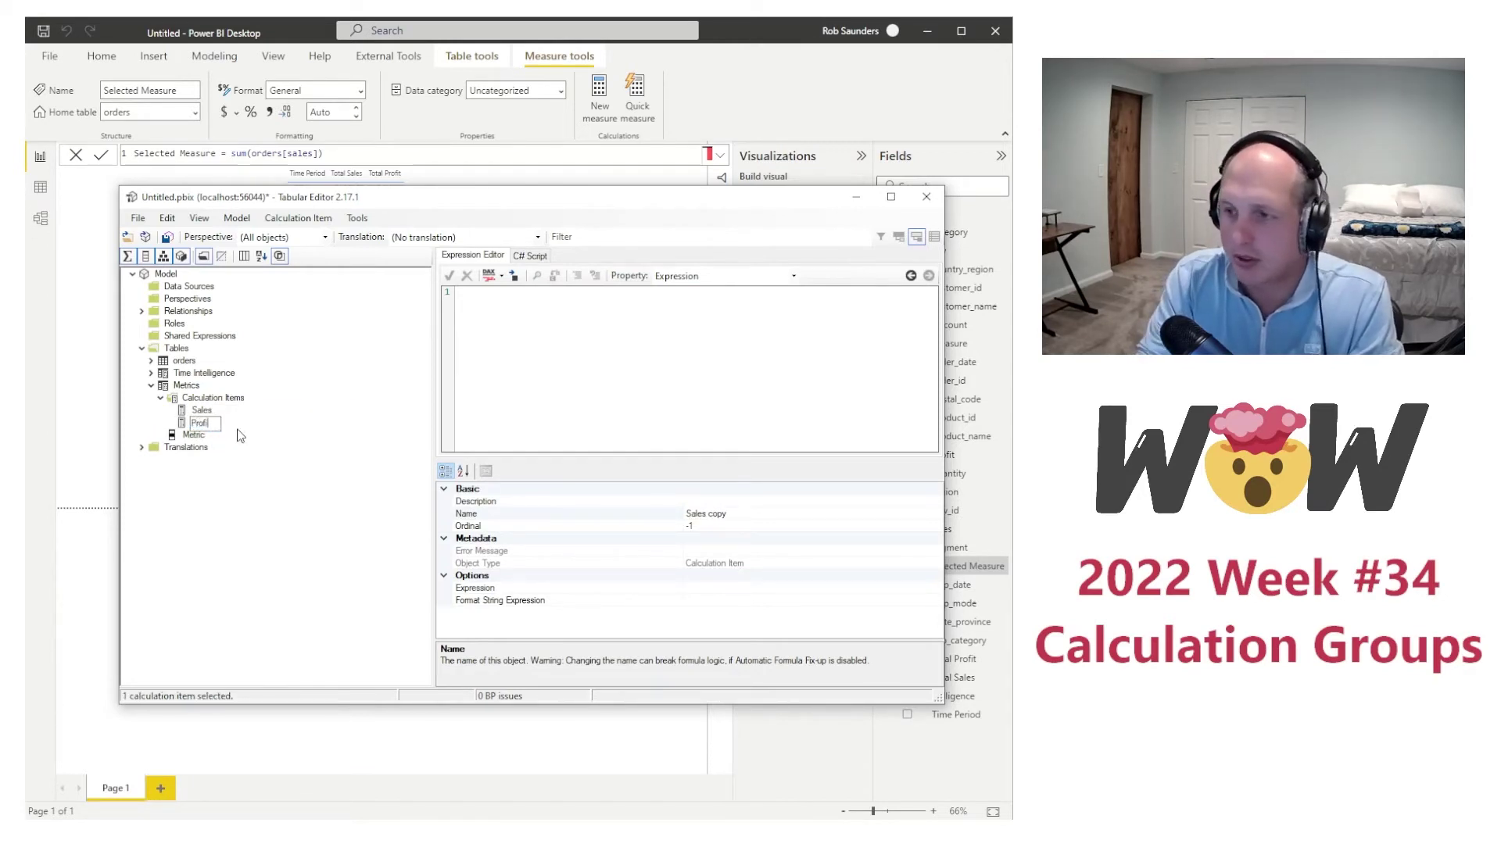
type("t")
key("Return")
Step: Add Profit Margin and Quantity items by duplicating, then open the Sales item
right_click(210, 423)
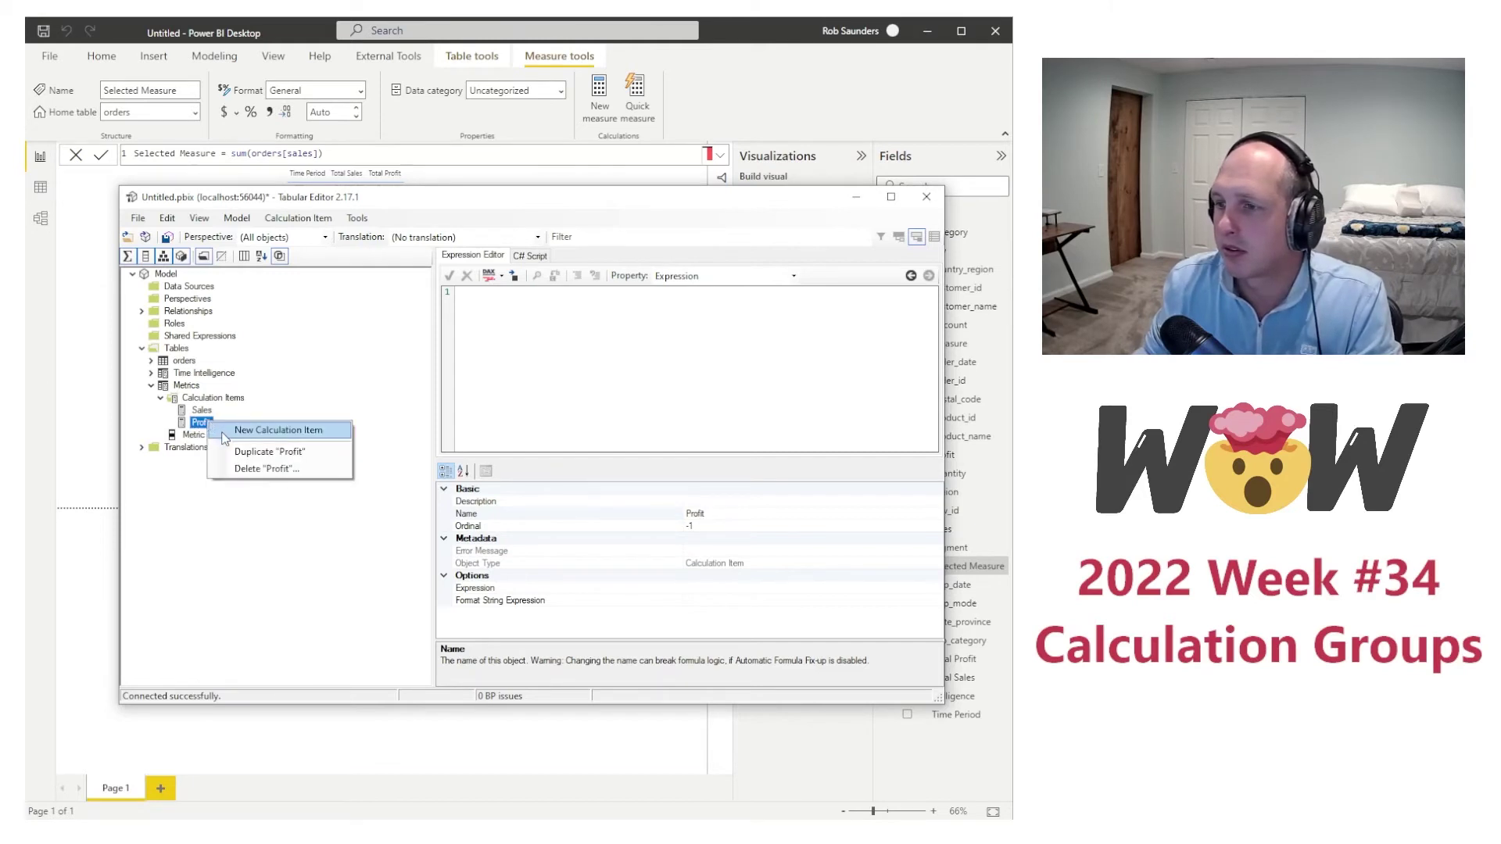
left_click(234, 451)
type("Pr")
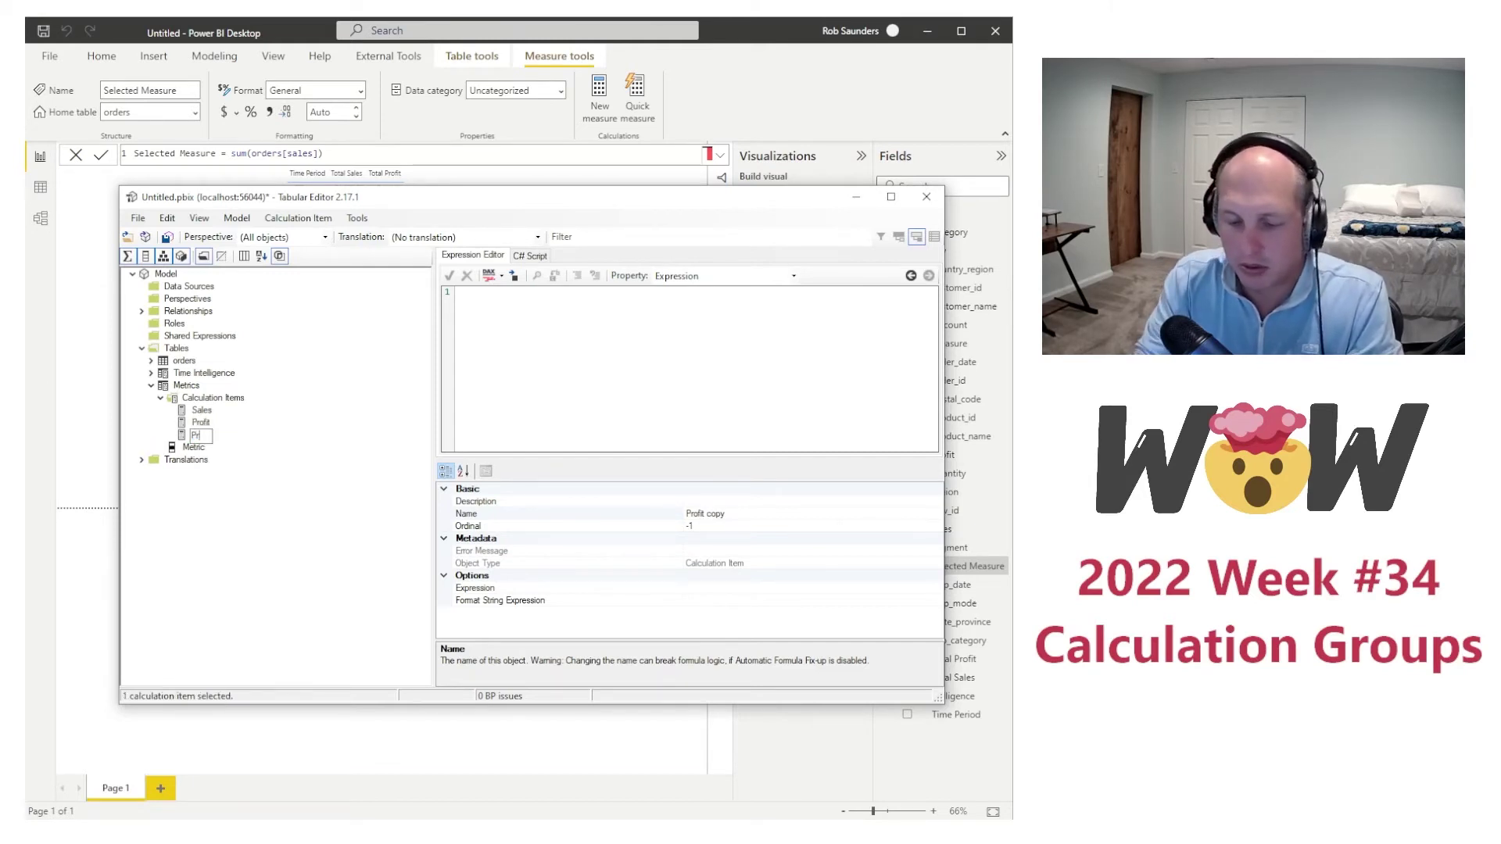
type("ofit margin")
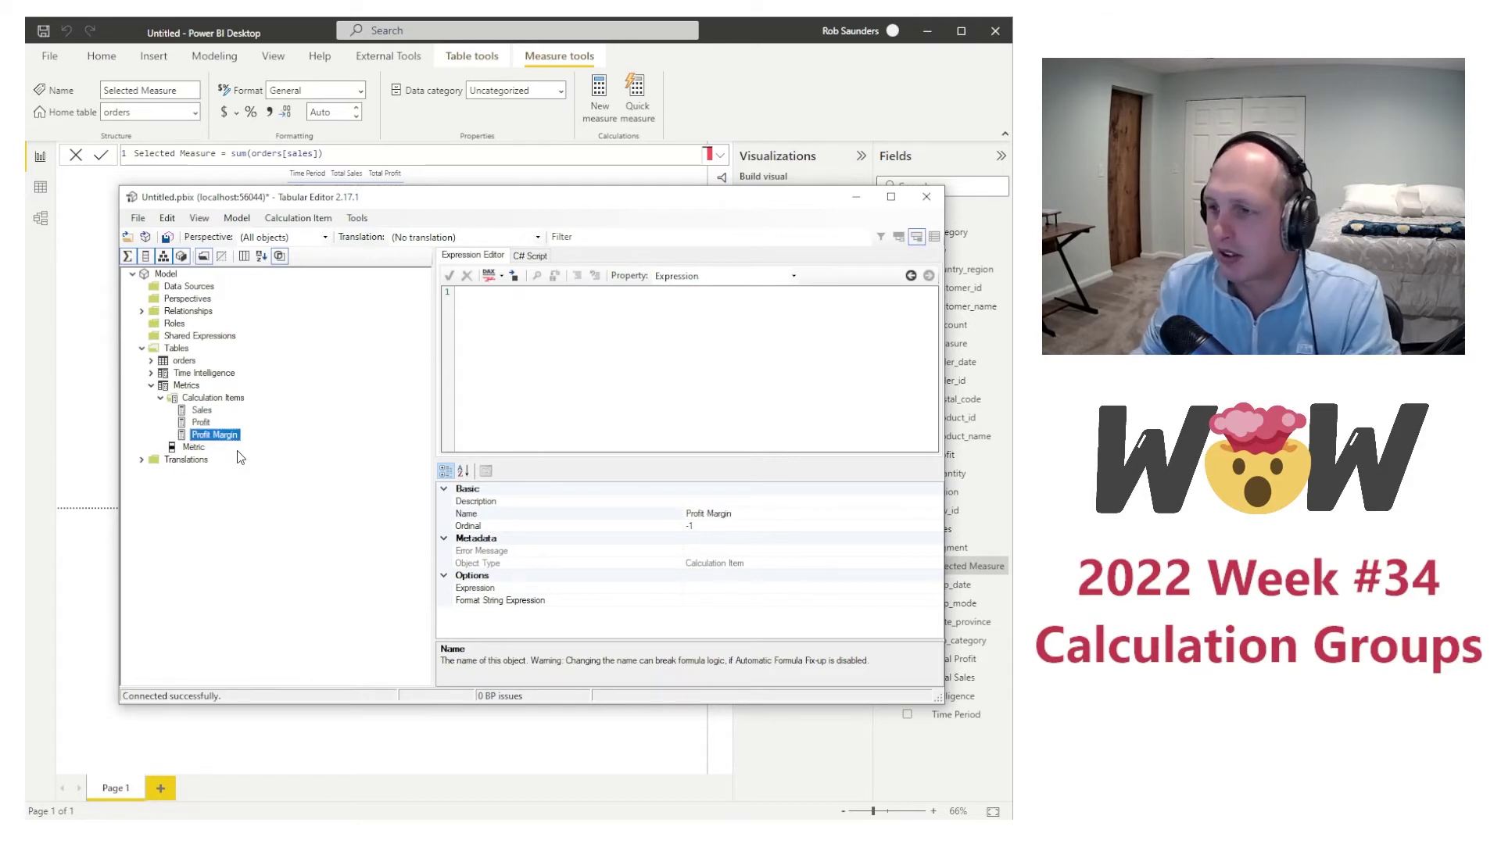
right_click(221, 434)
left_click(250, 461)
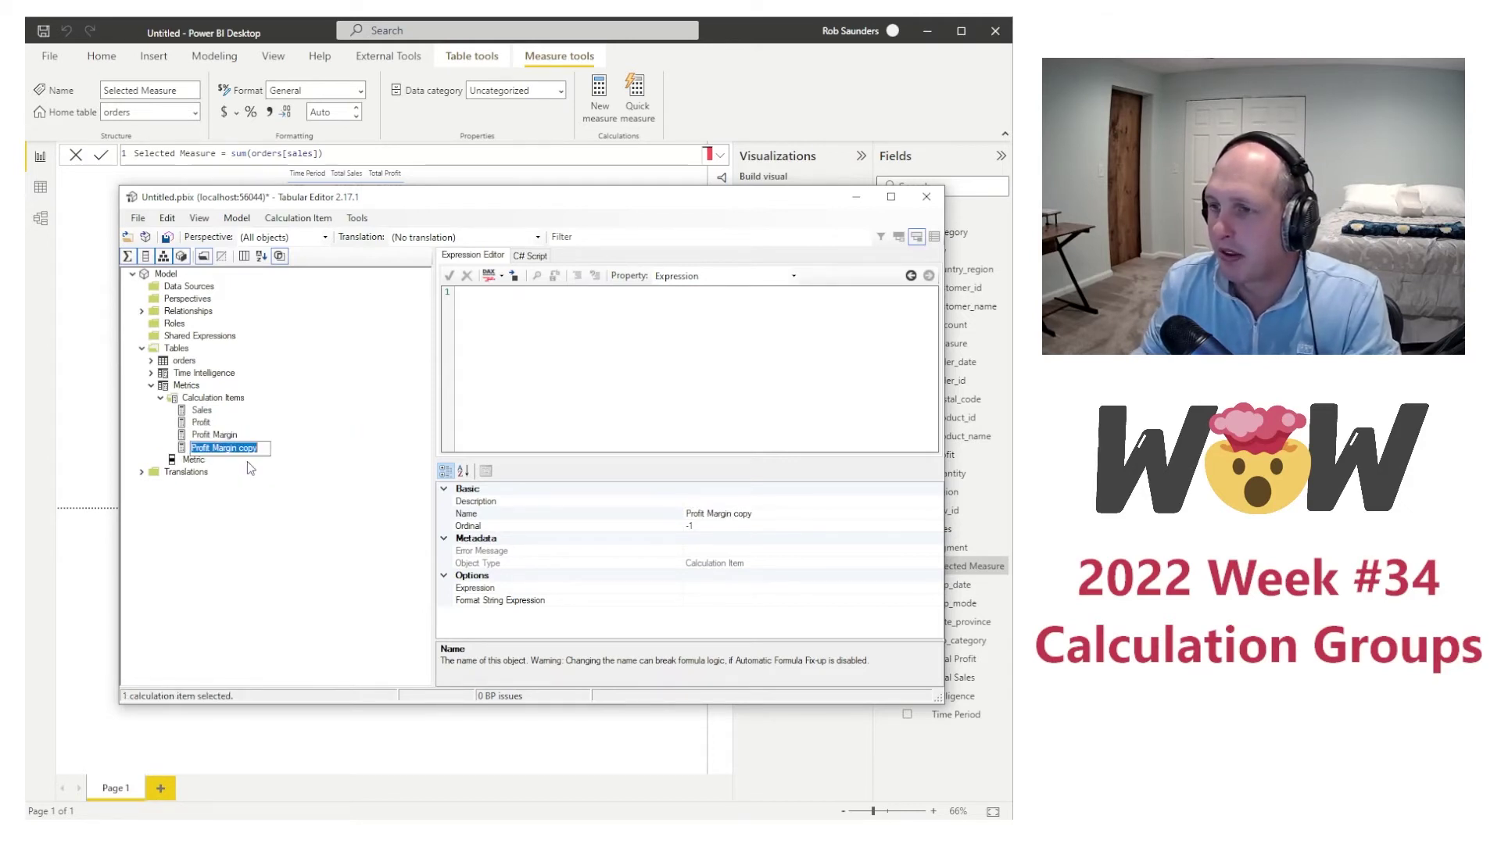
type("Quantity")
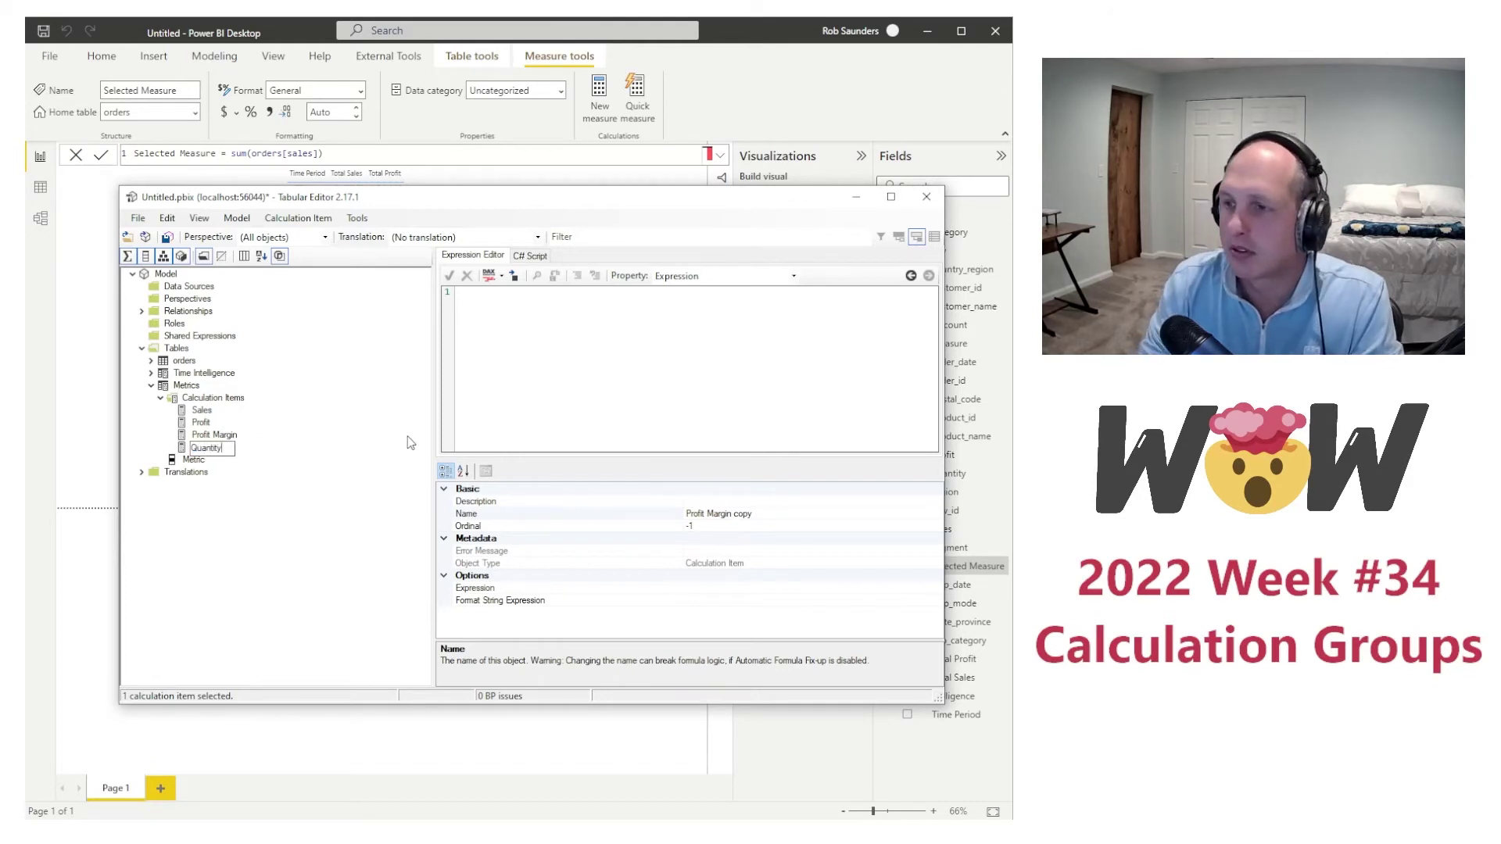
key("Return")
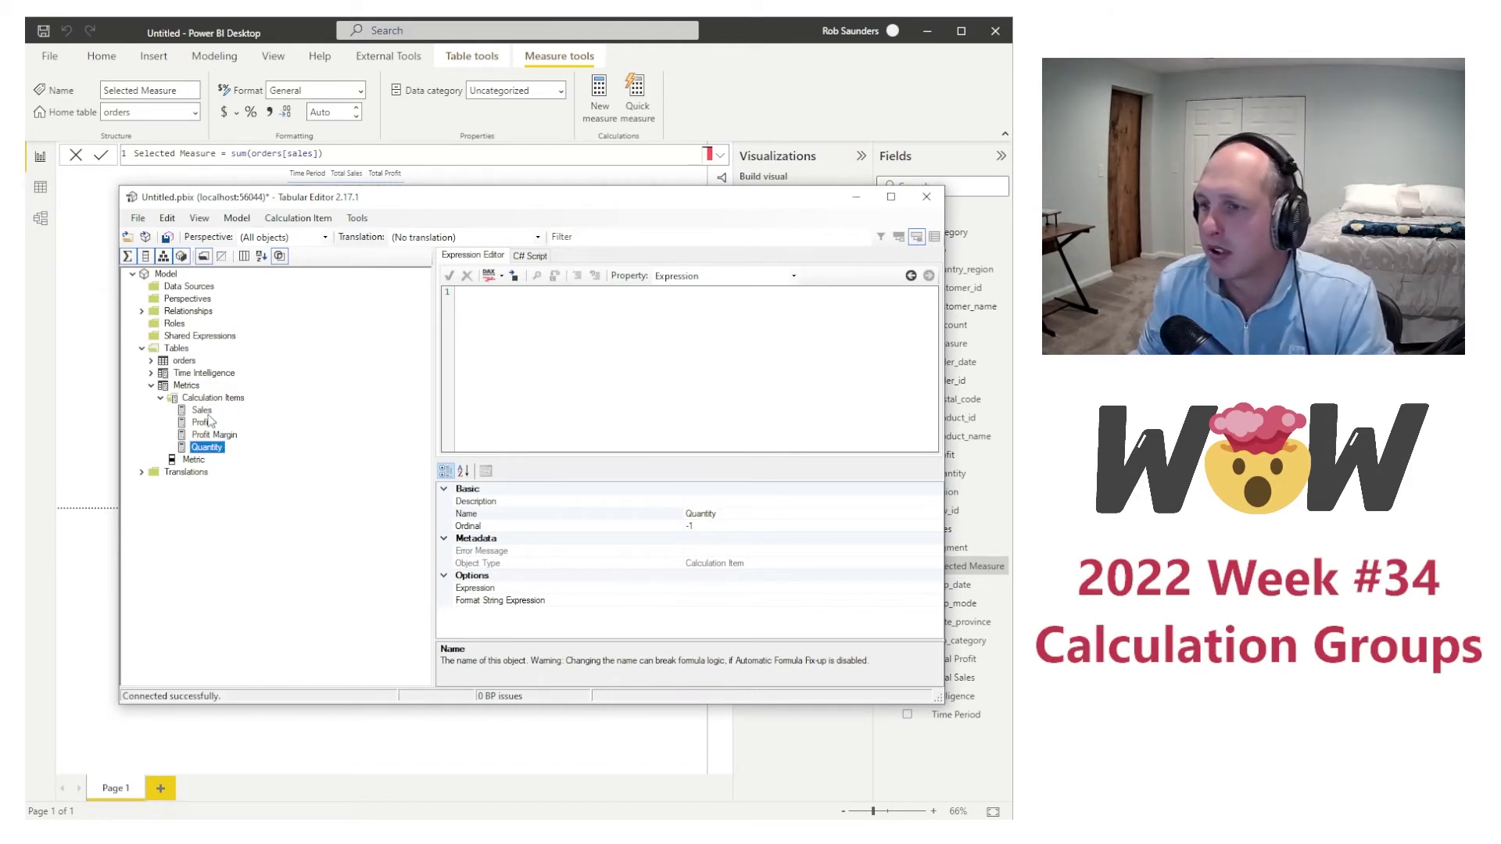
left_click(204, 413)
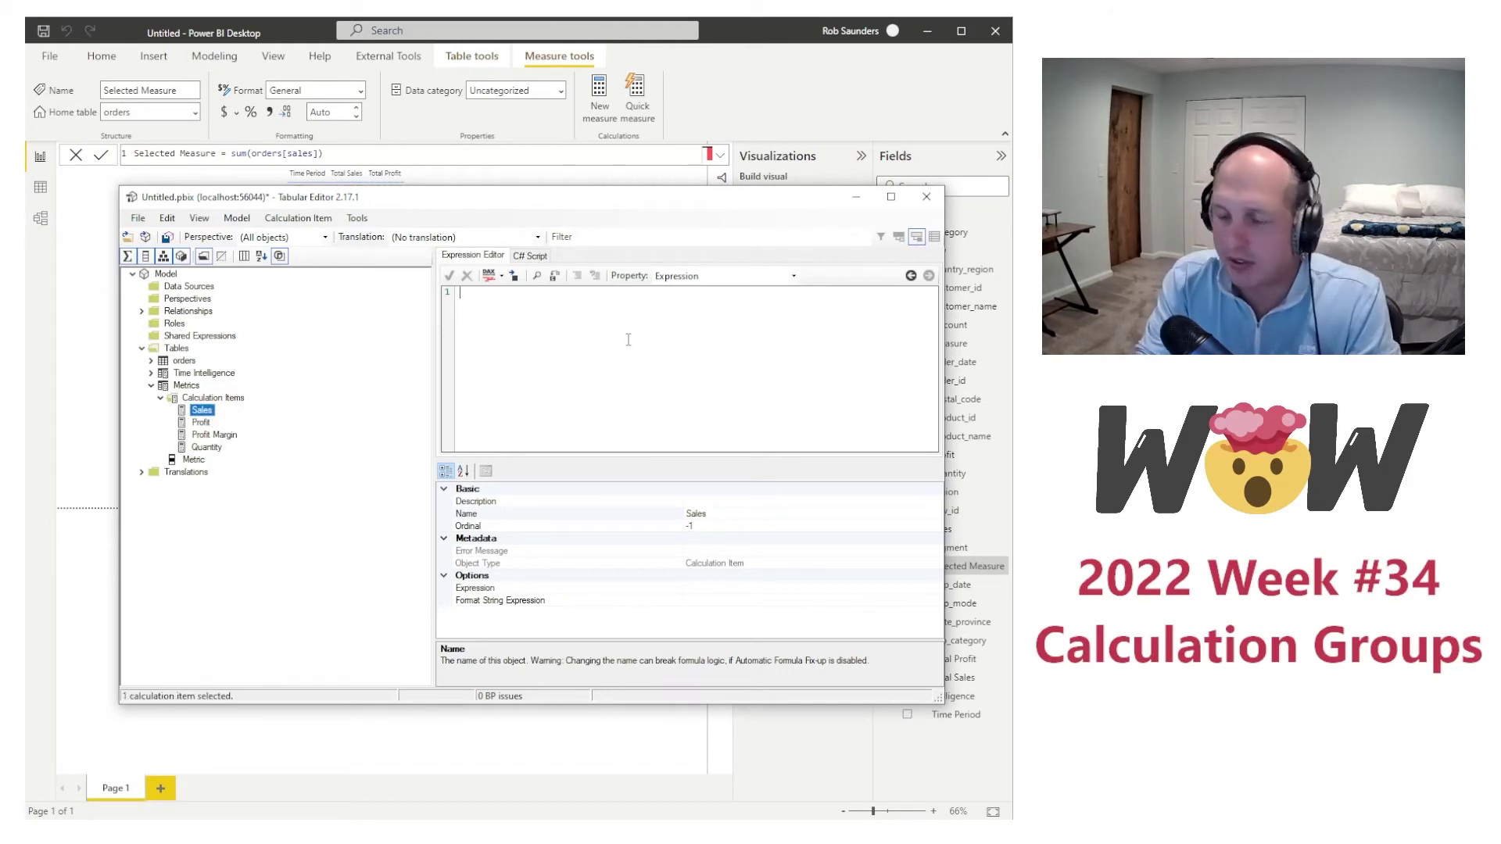
Step: Write IF(ISSELECTEDMEASURE([Selected Measure]), SUM(orders[sales]), SELECTEDMEASURE()) for Sales, format it with Format DAX, and select it for copying
type("if(")
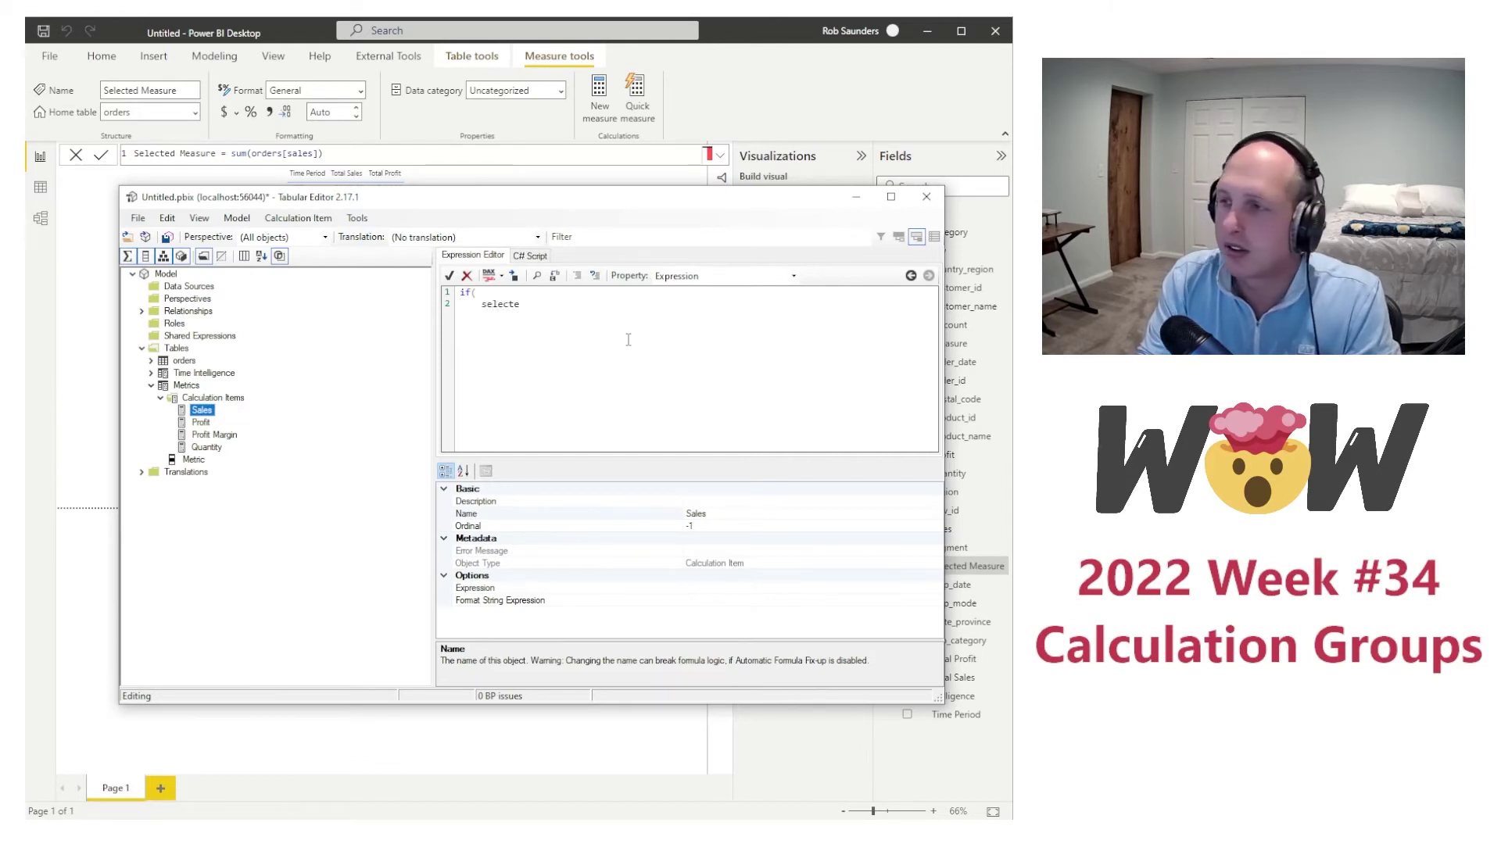
key("BackSpace")
key("BackSpace")
key("BackSpace")
key("BackSpace")
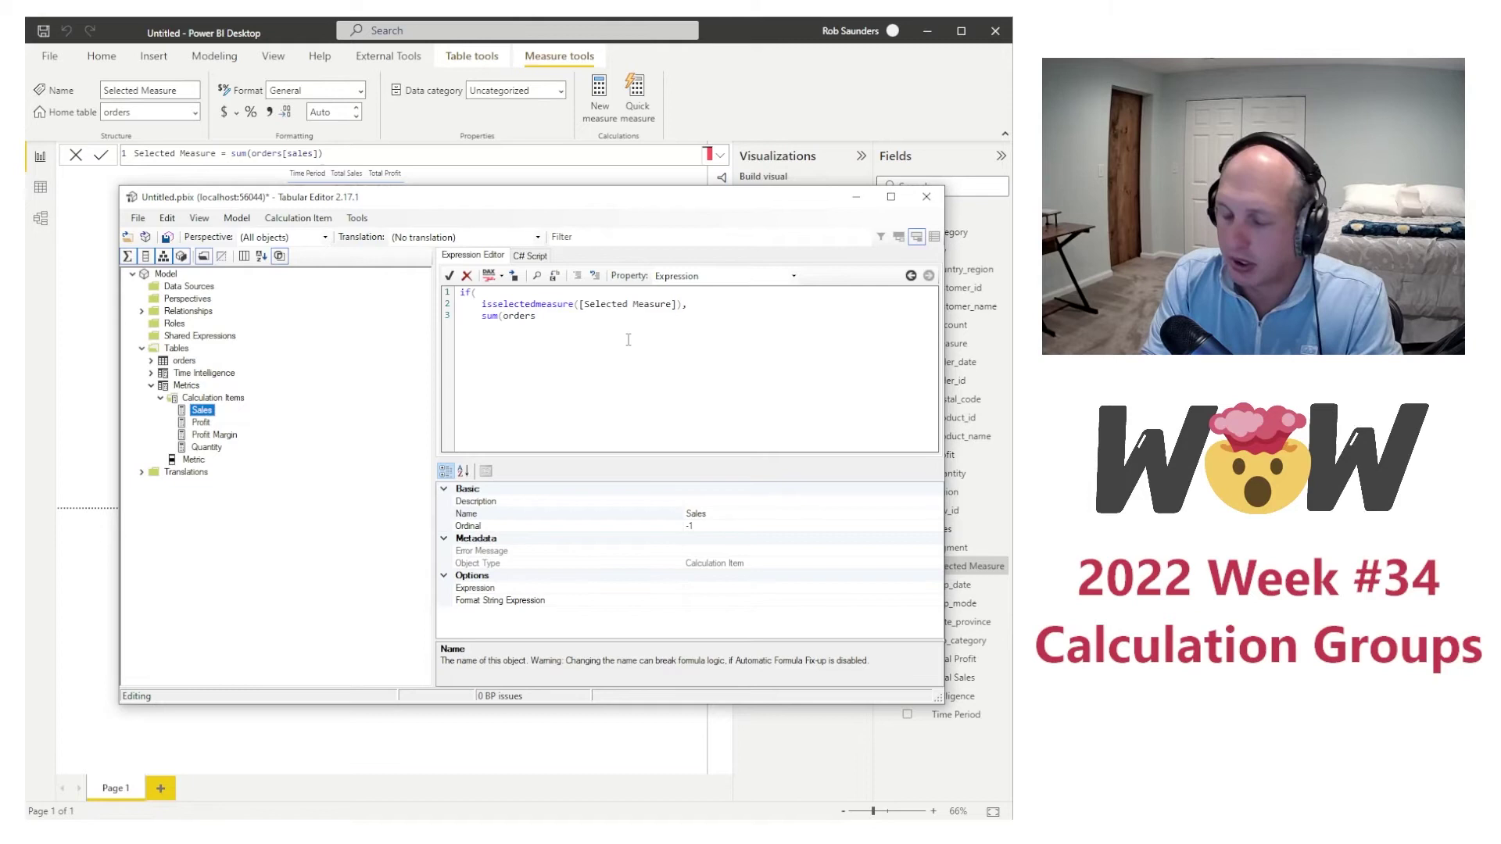
type("les]),")
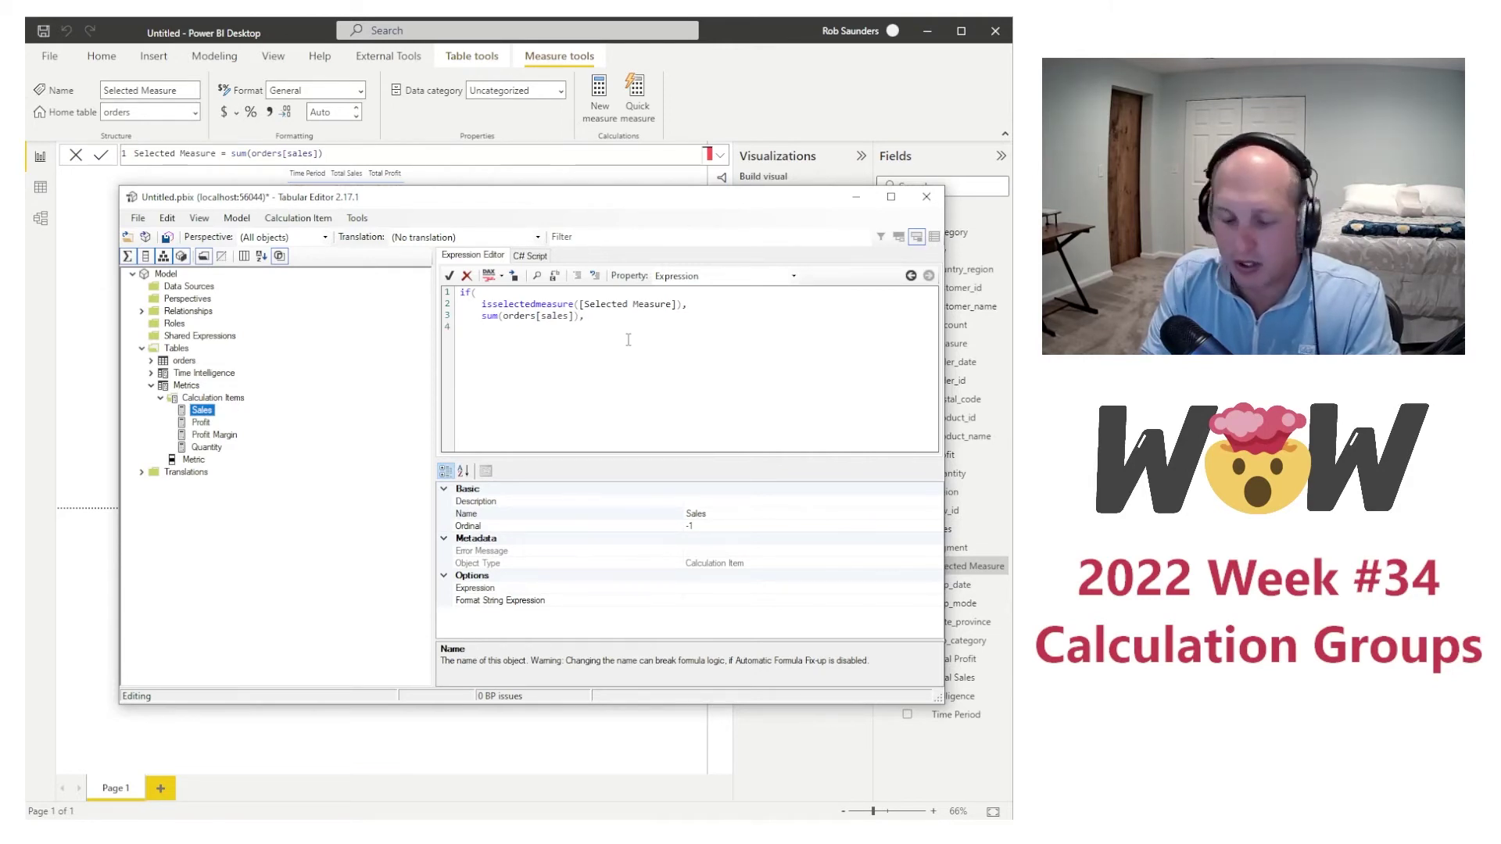
type("measure()")
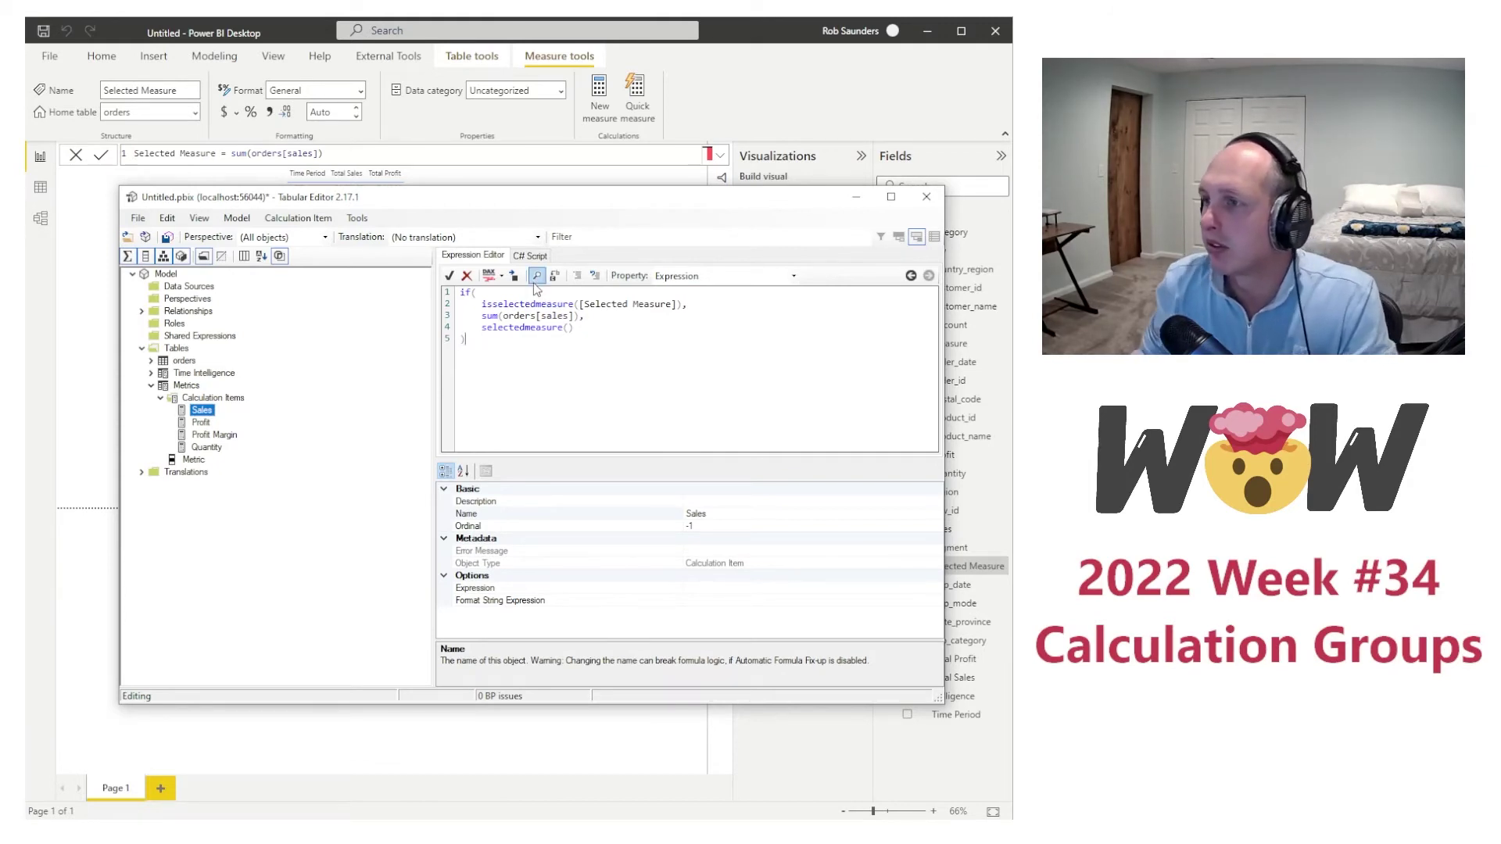
left_click(488, 275)
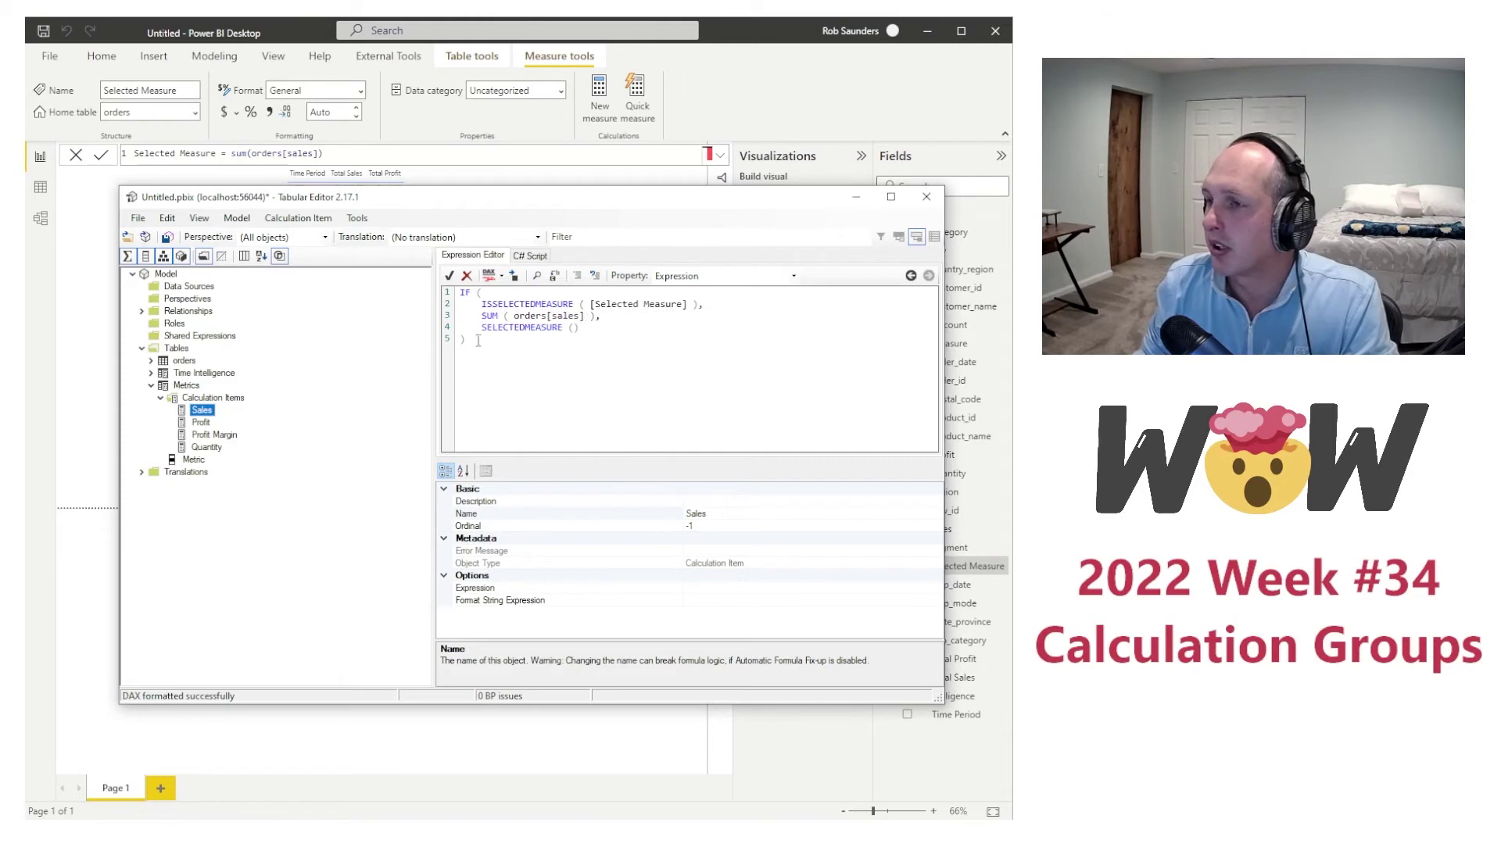
left_click_drag(478, 342, 449, 299)
key("ctrl+c")
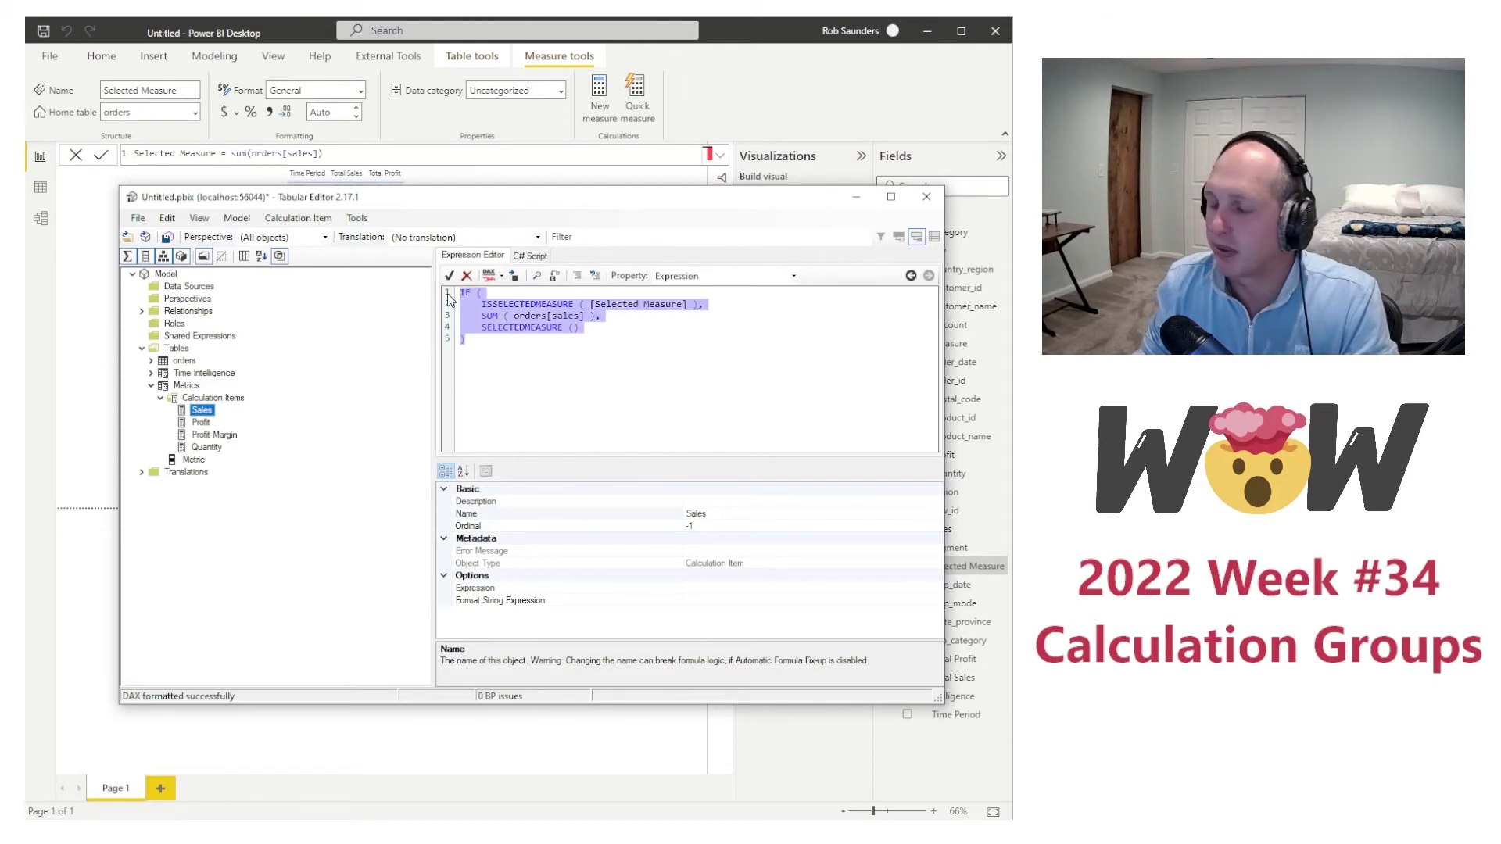
Step: Give Profit the expression summing orders[profit] and Quantity the one summing orders[Quantity]
left_click(203, 422)
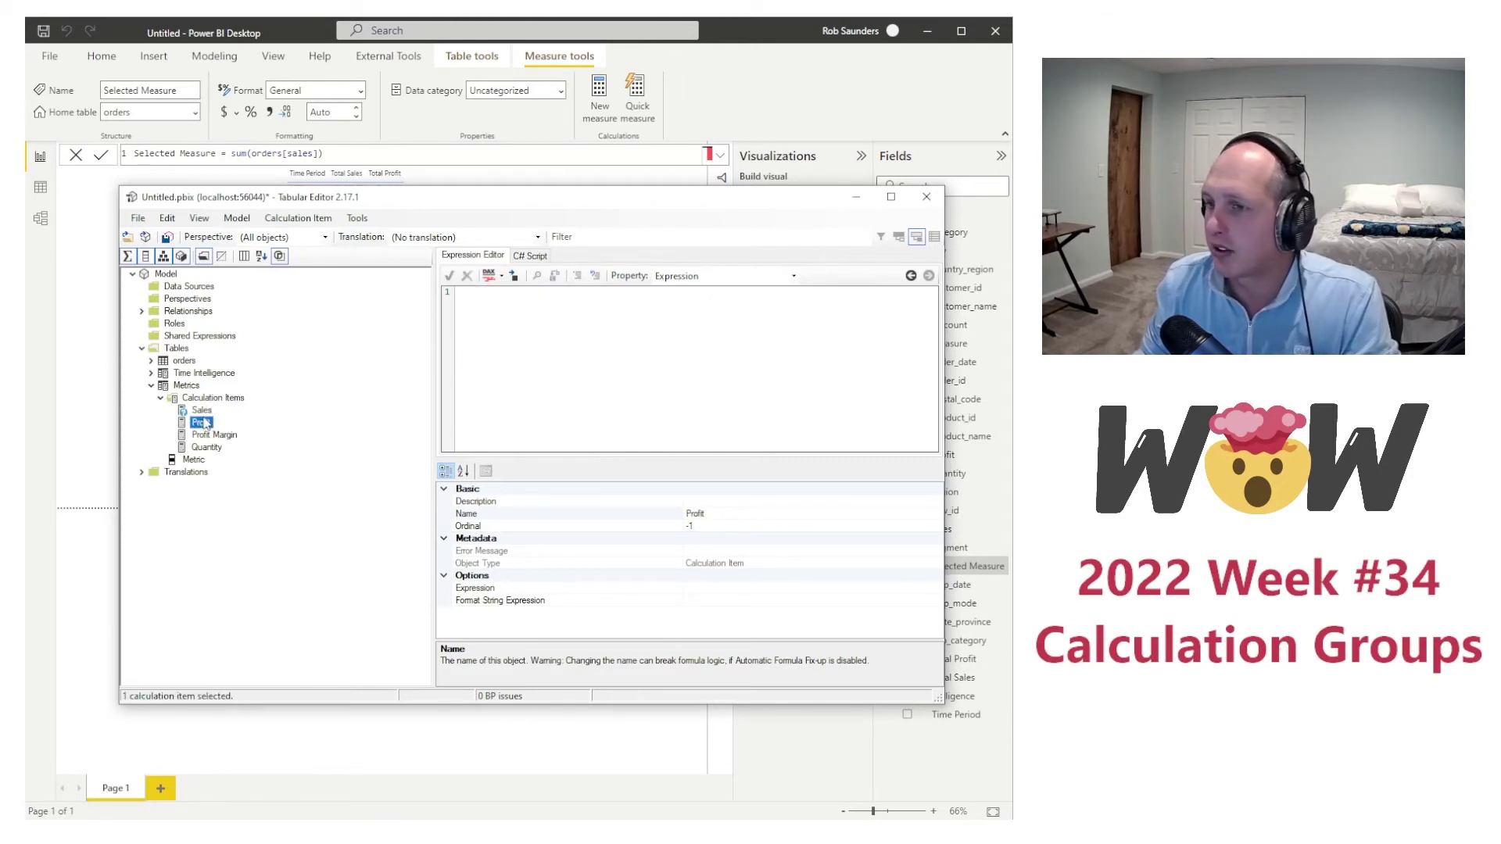
key("ctrl+v")
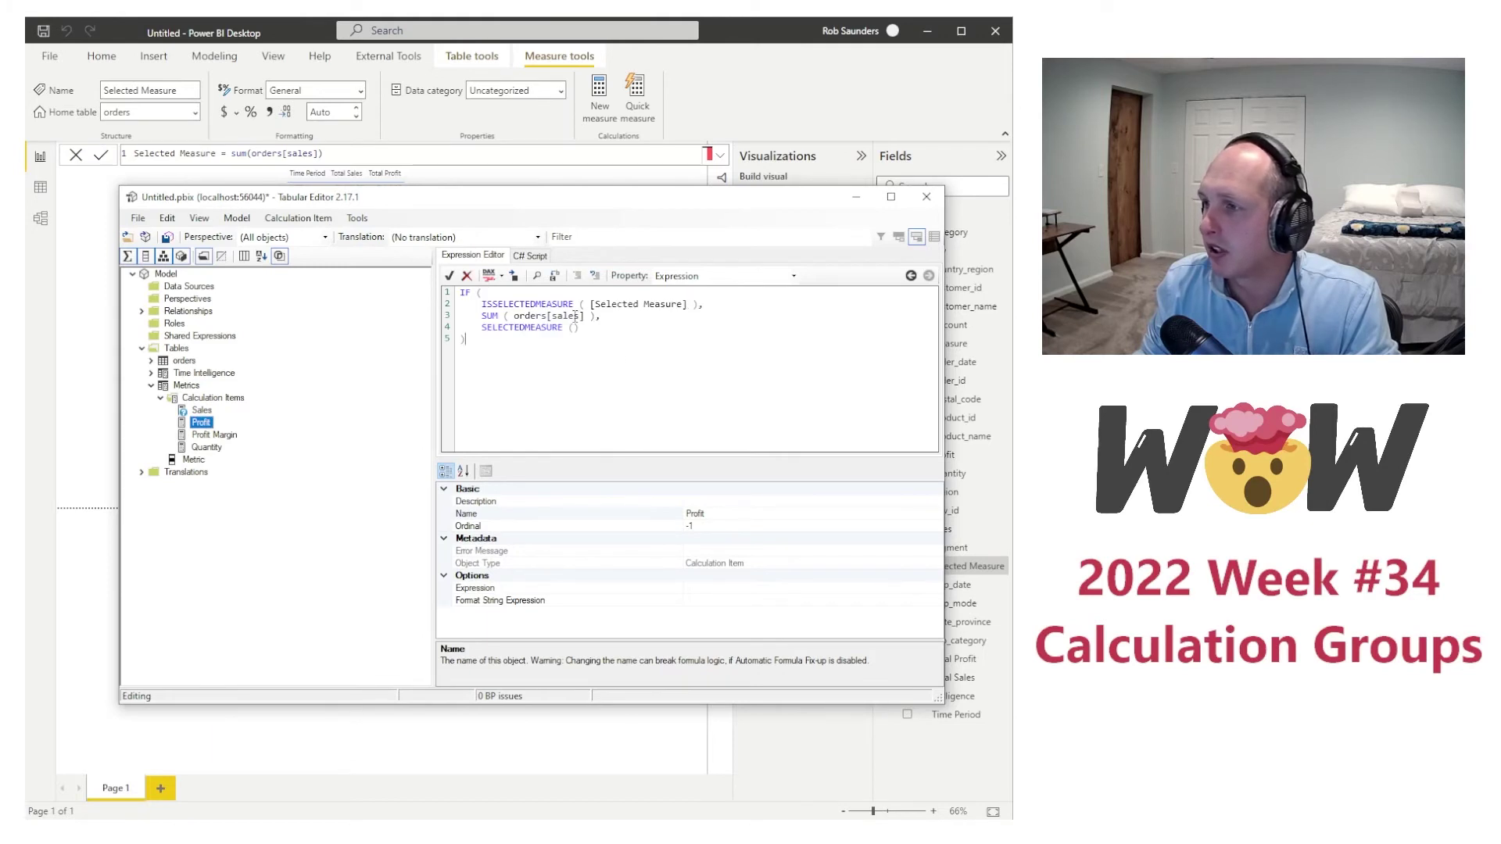
key("BackSpace")
key("BackSpace")
key("BackSpace")
key("BackSpace")
key("BackSpace")
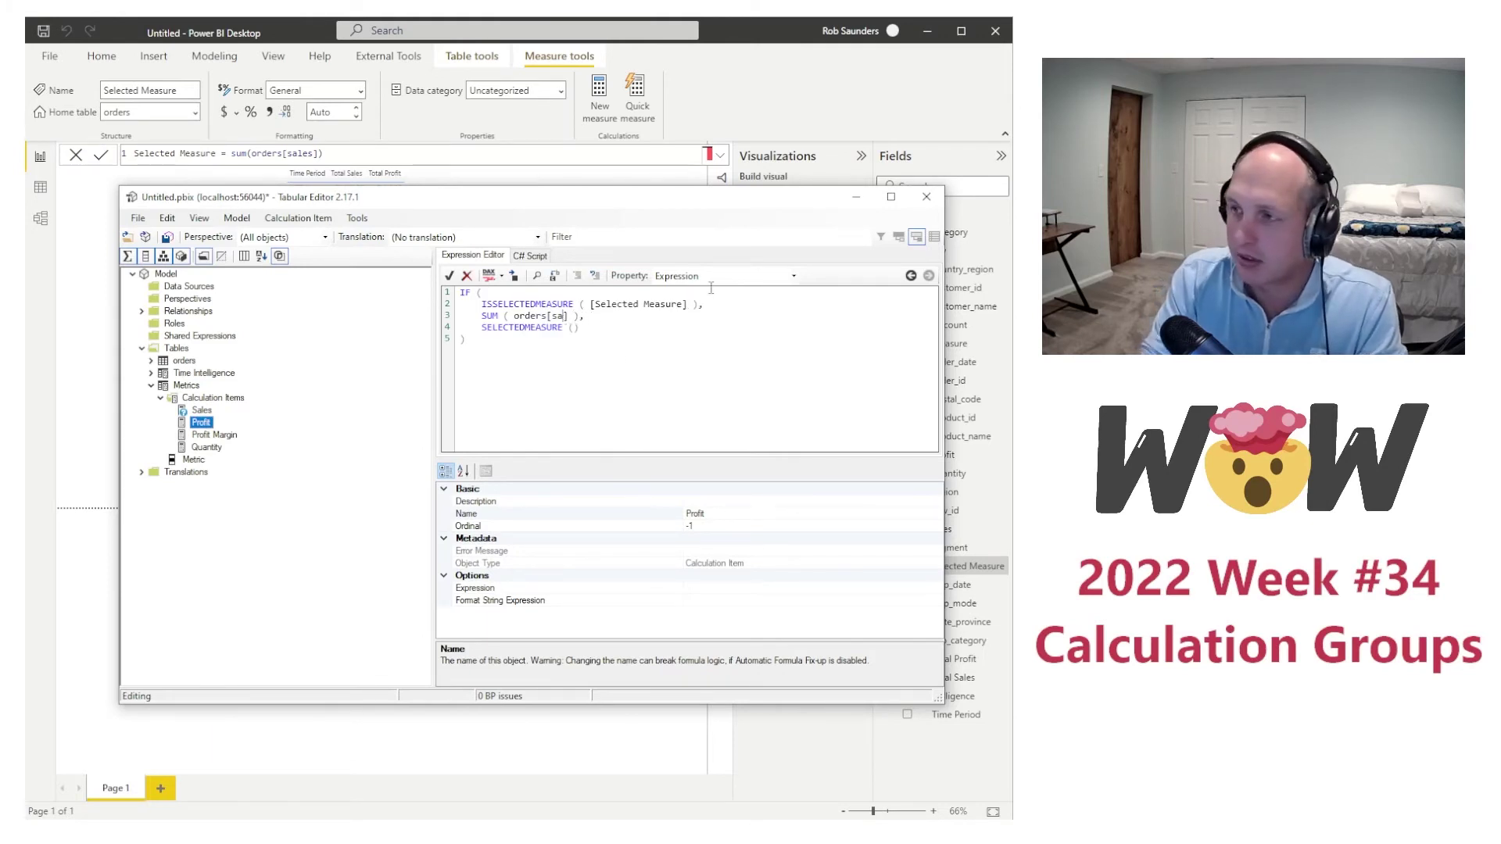
type("profit")
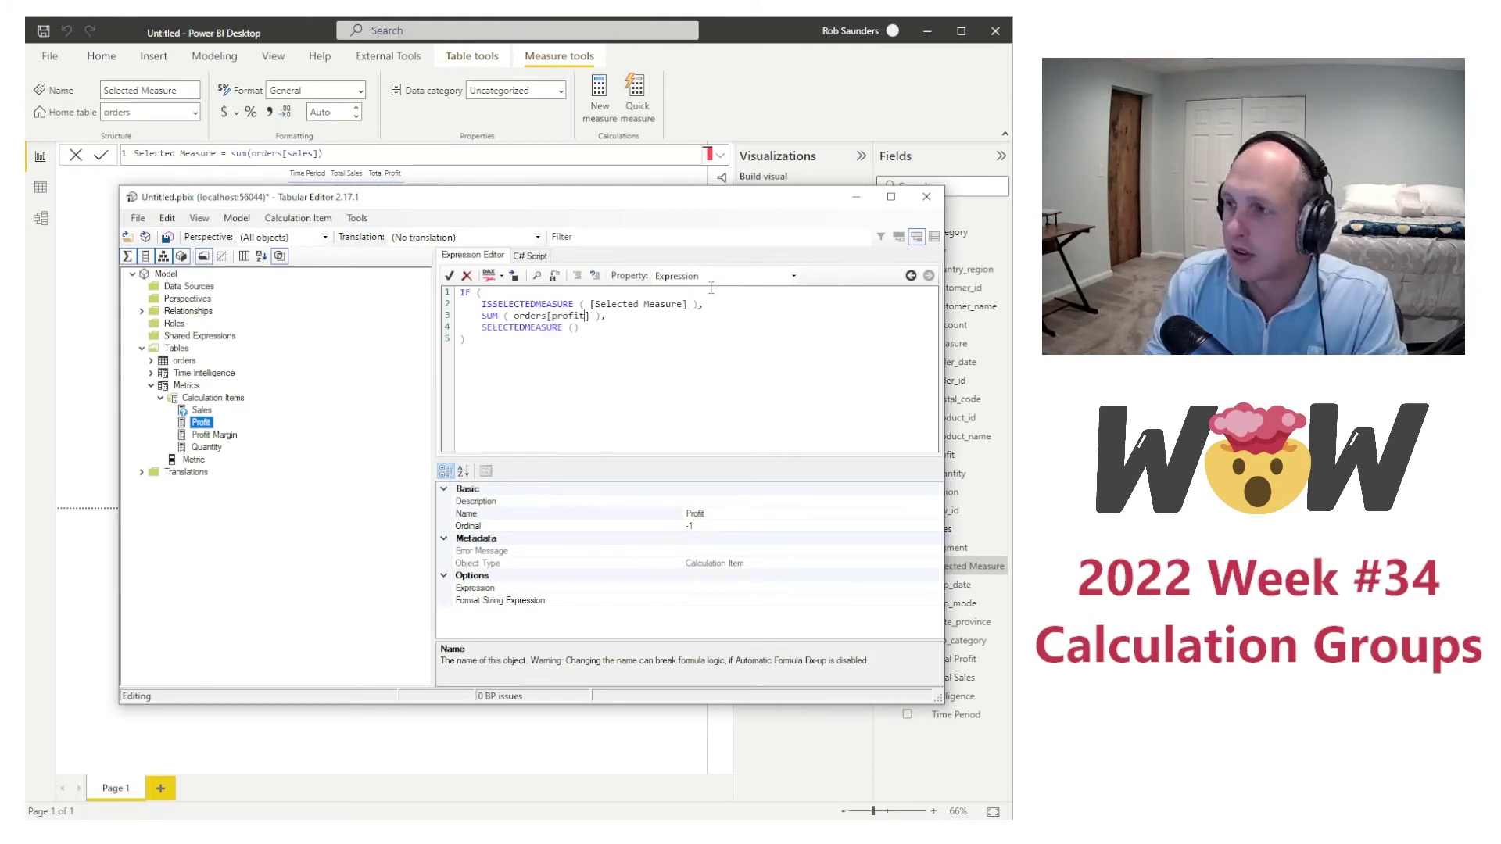
left_click(215, 435)
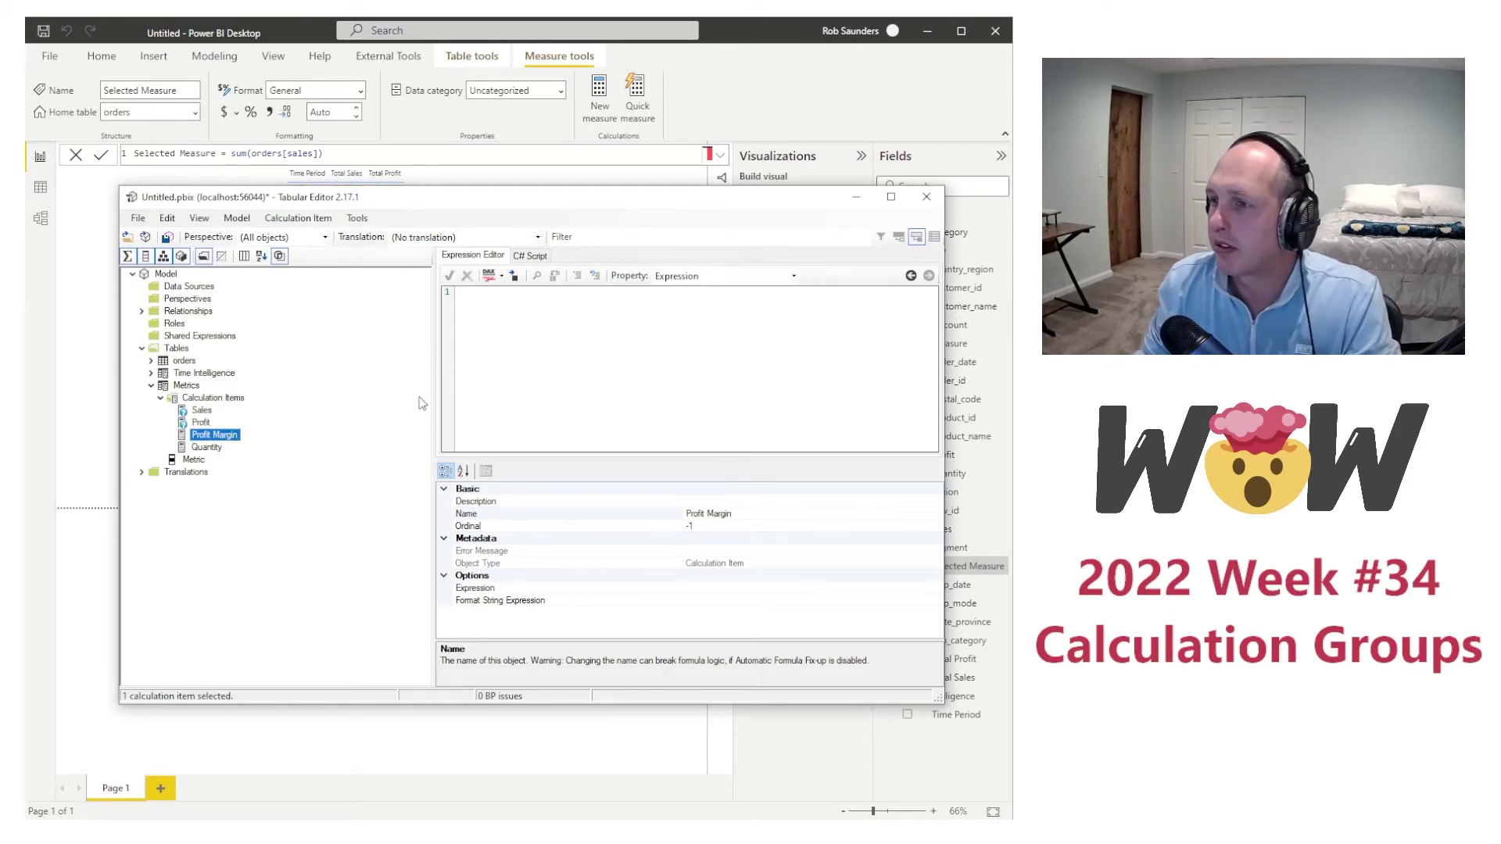
left_click(207, 447)
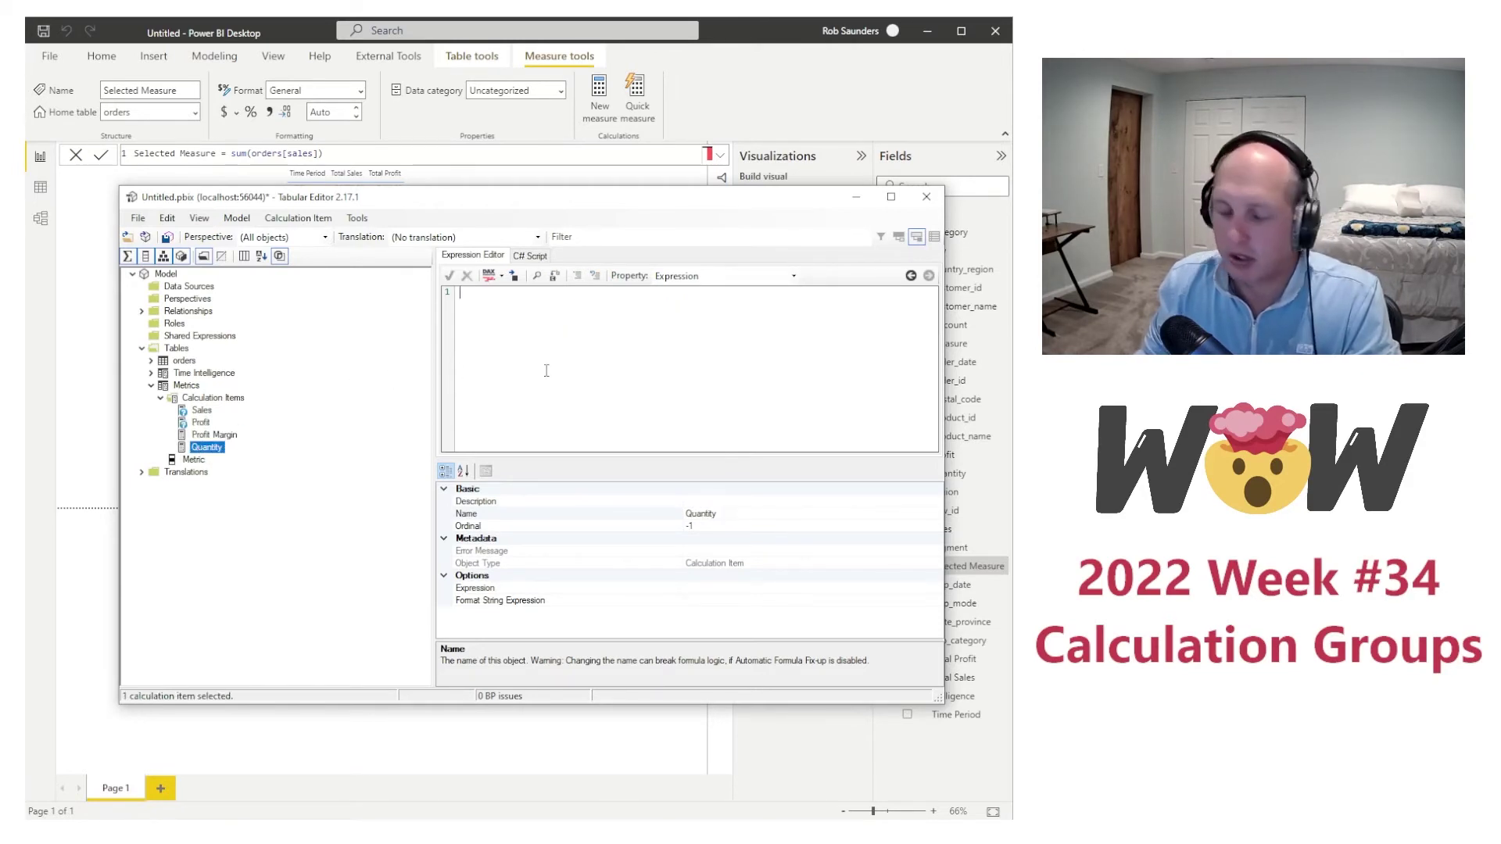
left_click(546, 370)
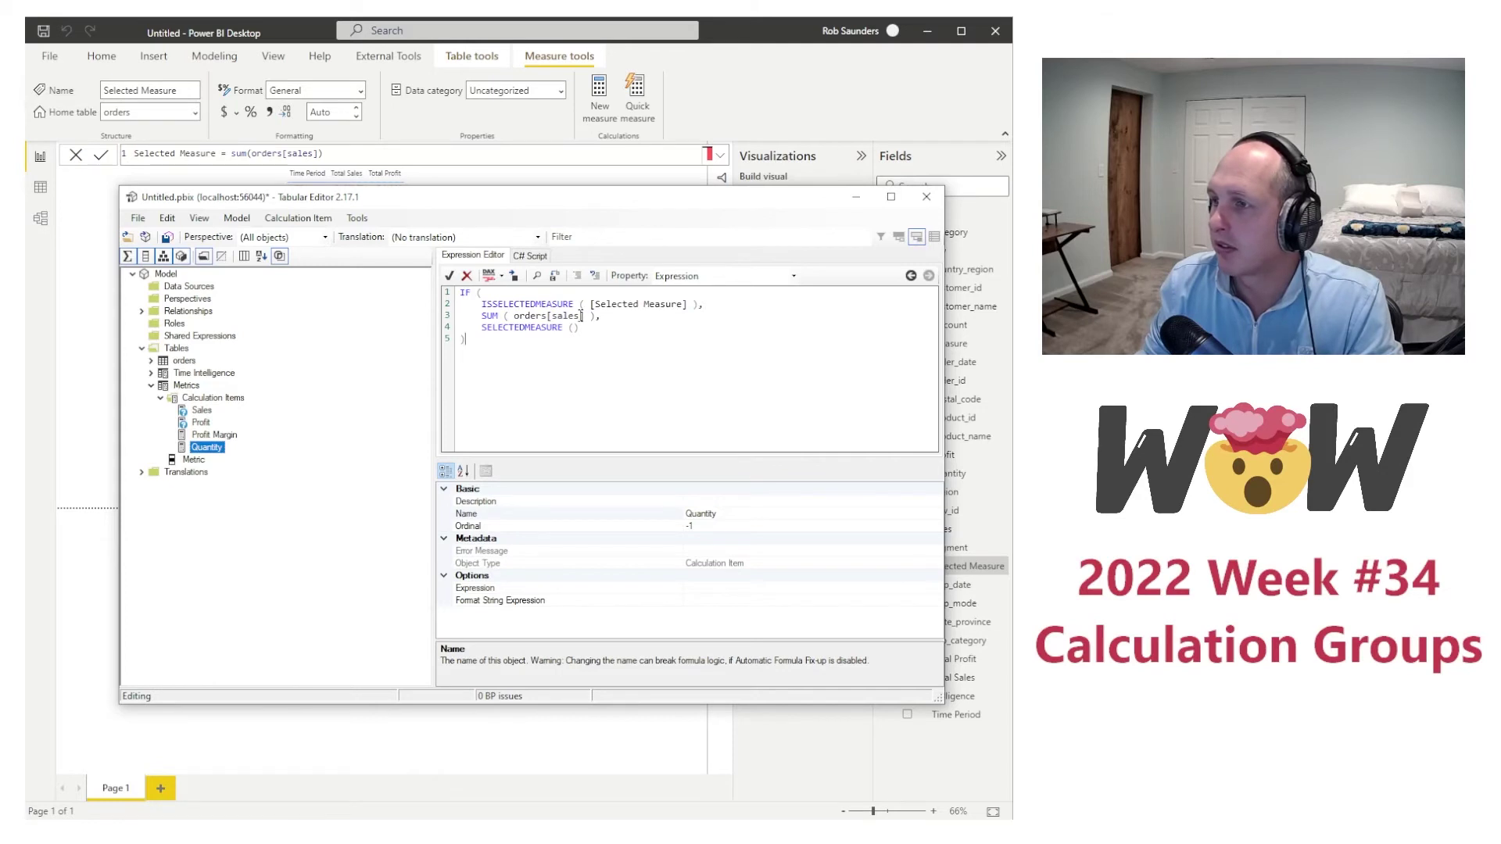
left_click_drag(580, 316, 553, 316)
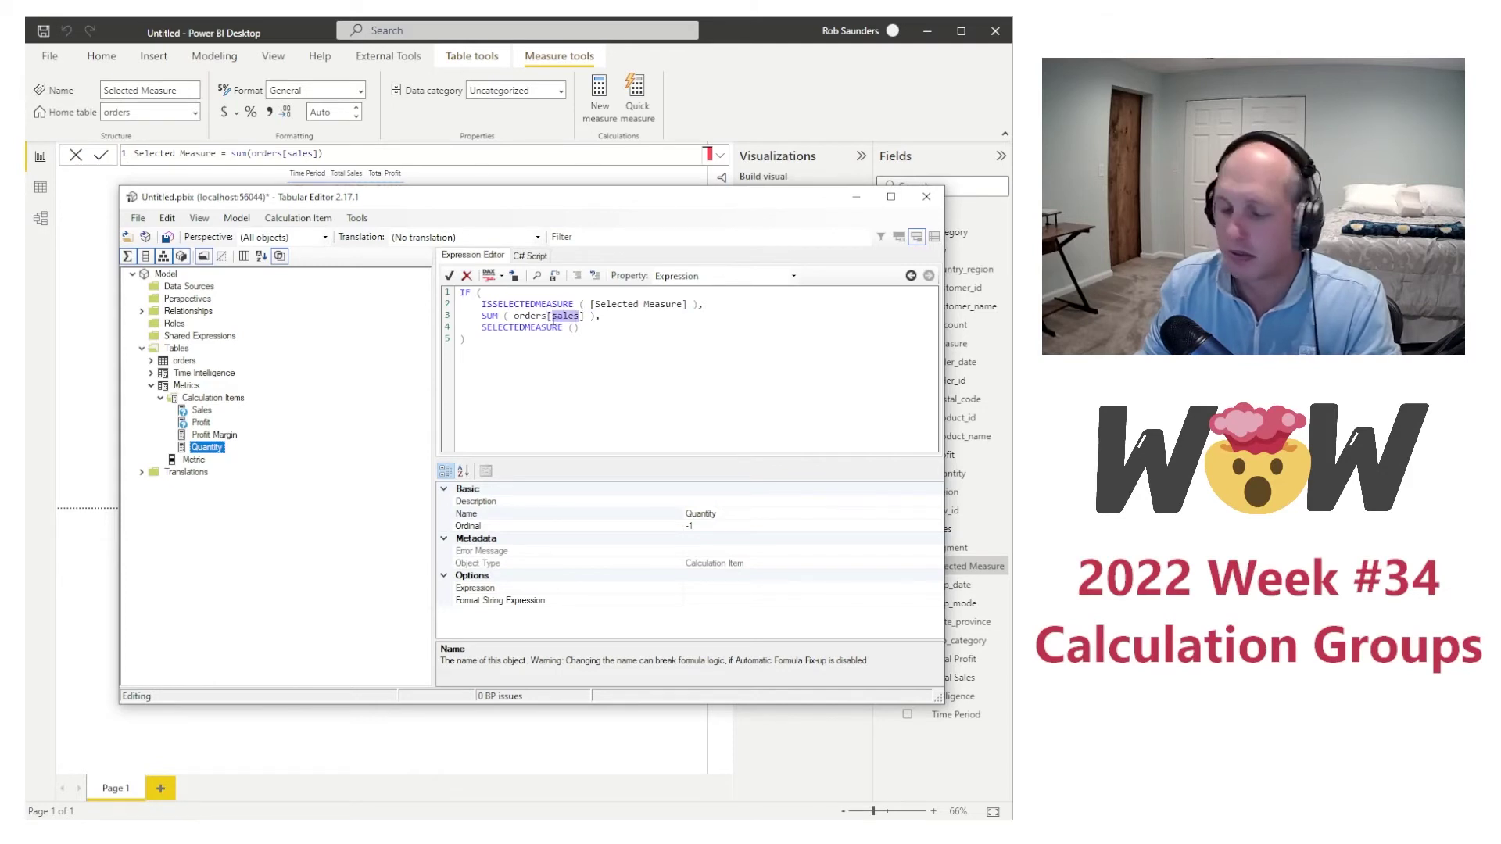
type("Quantity")
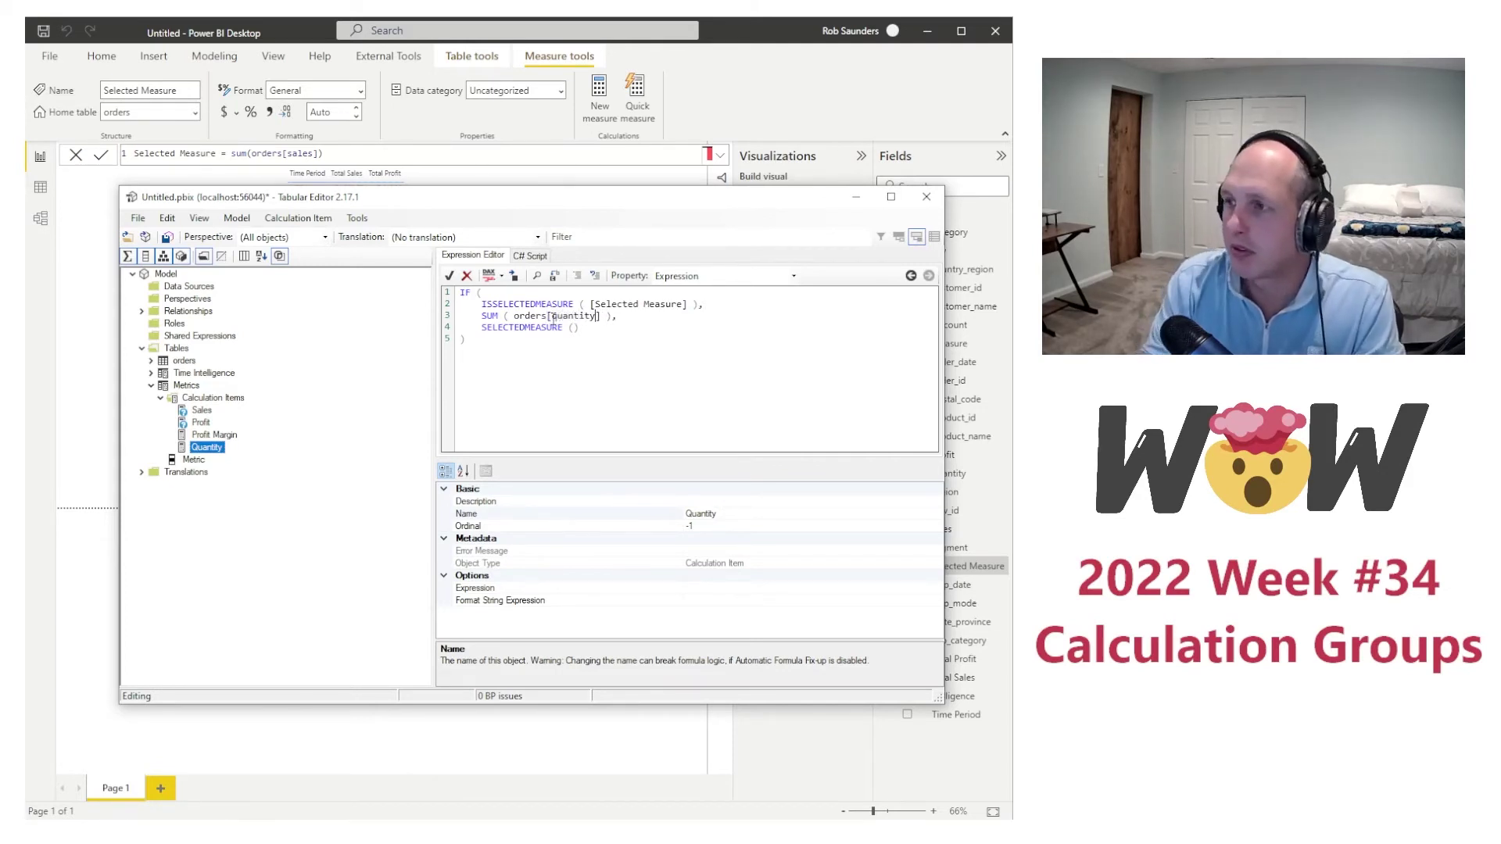
Step: Give Profit Margin SUM(orders[profit]) / SUM(orders[sales]), format it, and save the model
left_click(214, 435)
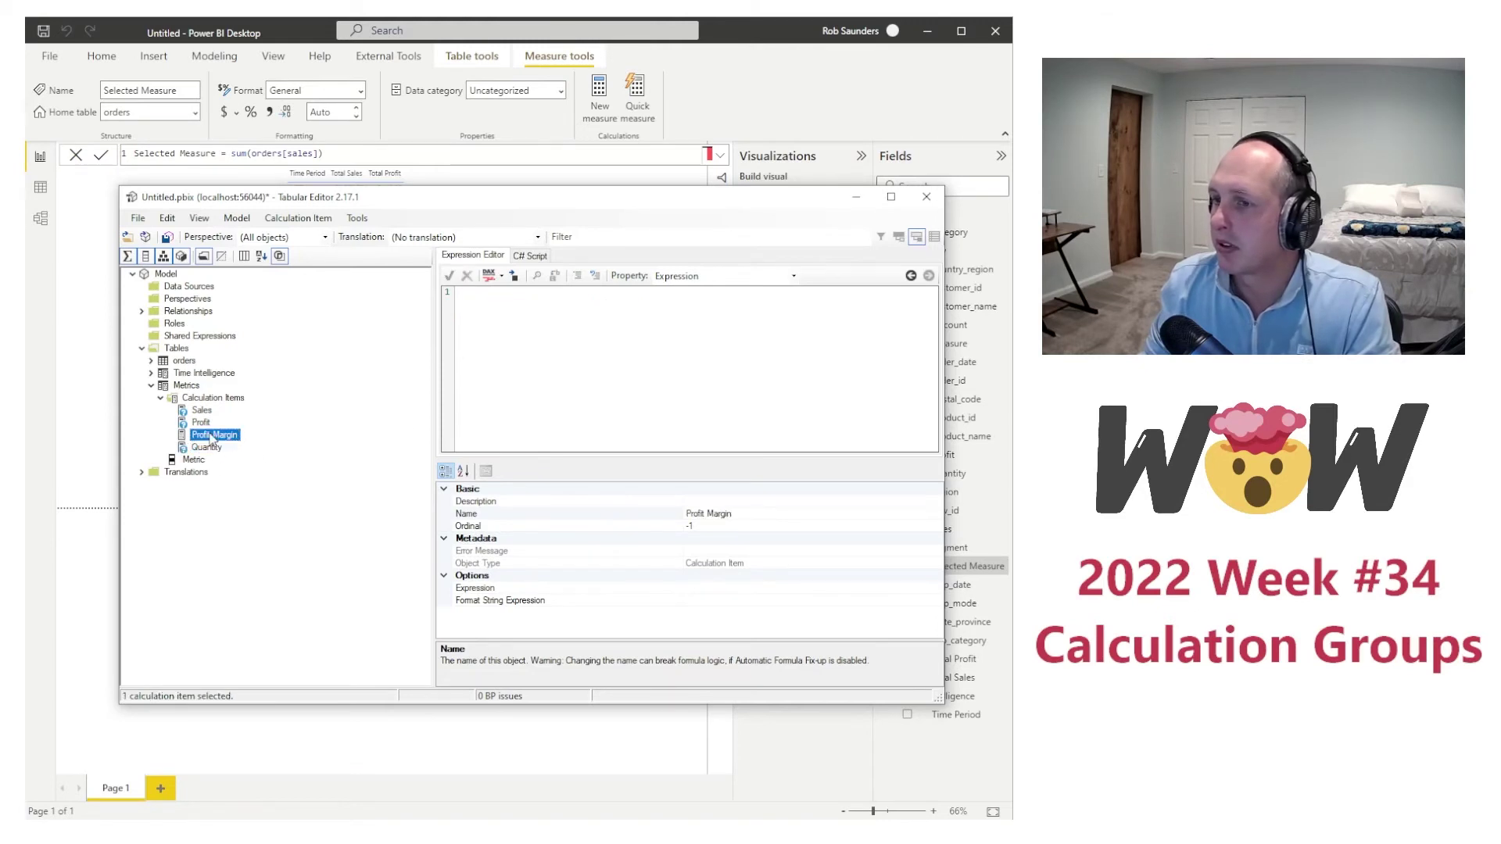
left_click(499, 325)
type("IF (     ISSELECTEDMEASURE ( [Selected Measure] ),     SUM ( orders[sales] ),     SELECTEDMEASURE () )")
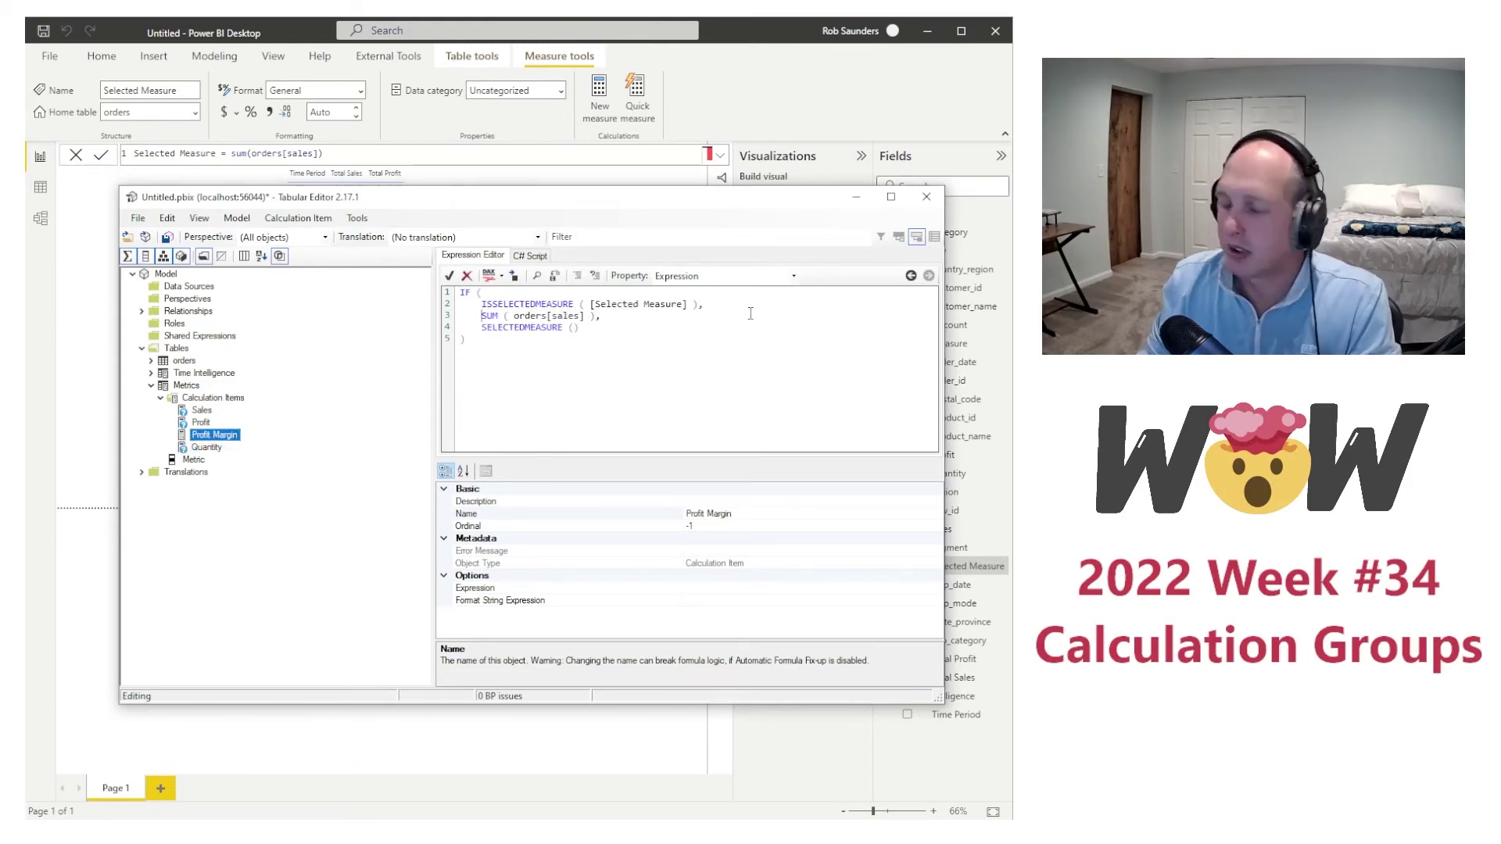
type("sum(orders")
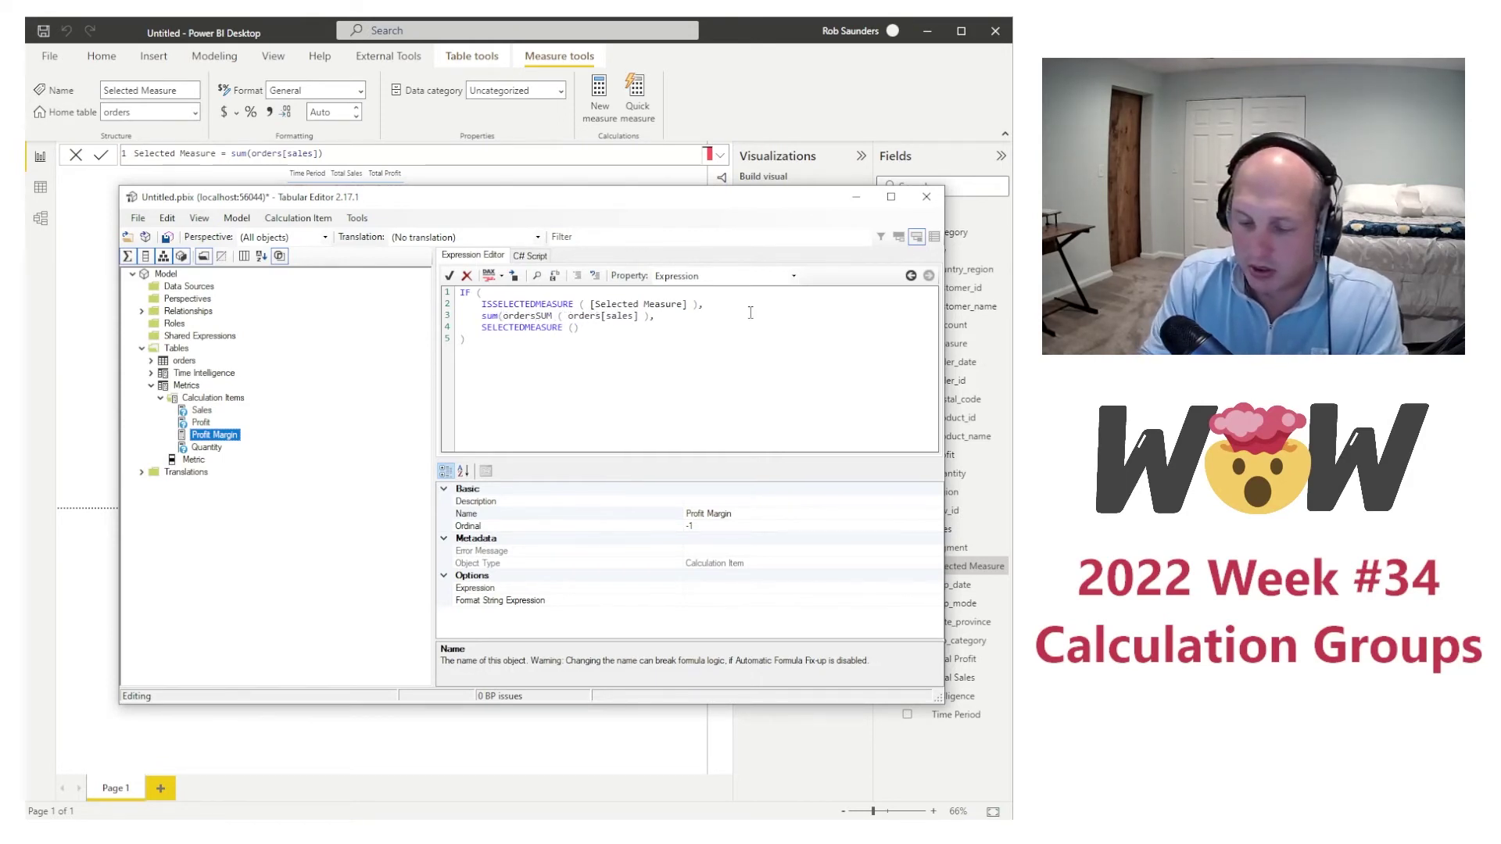
type("[profit[")
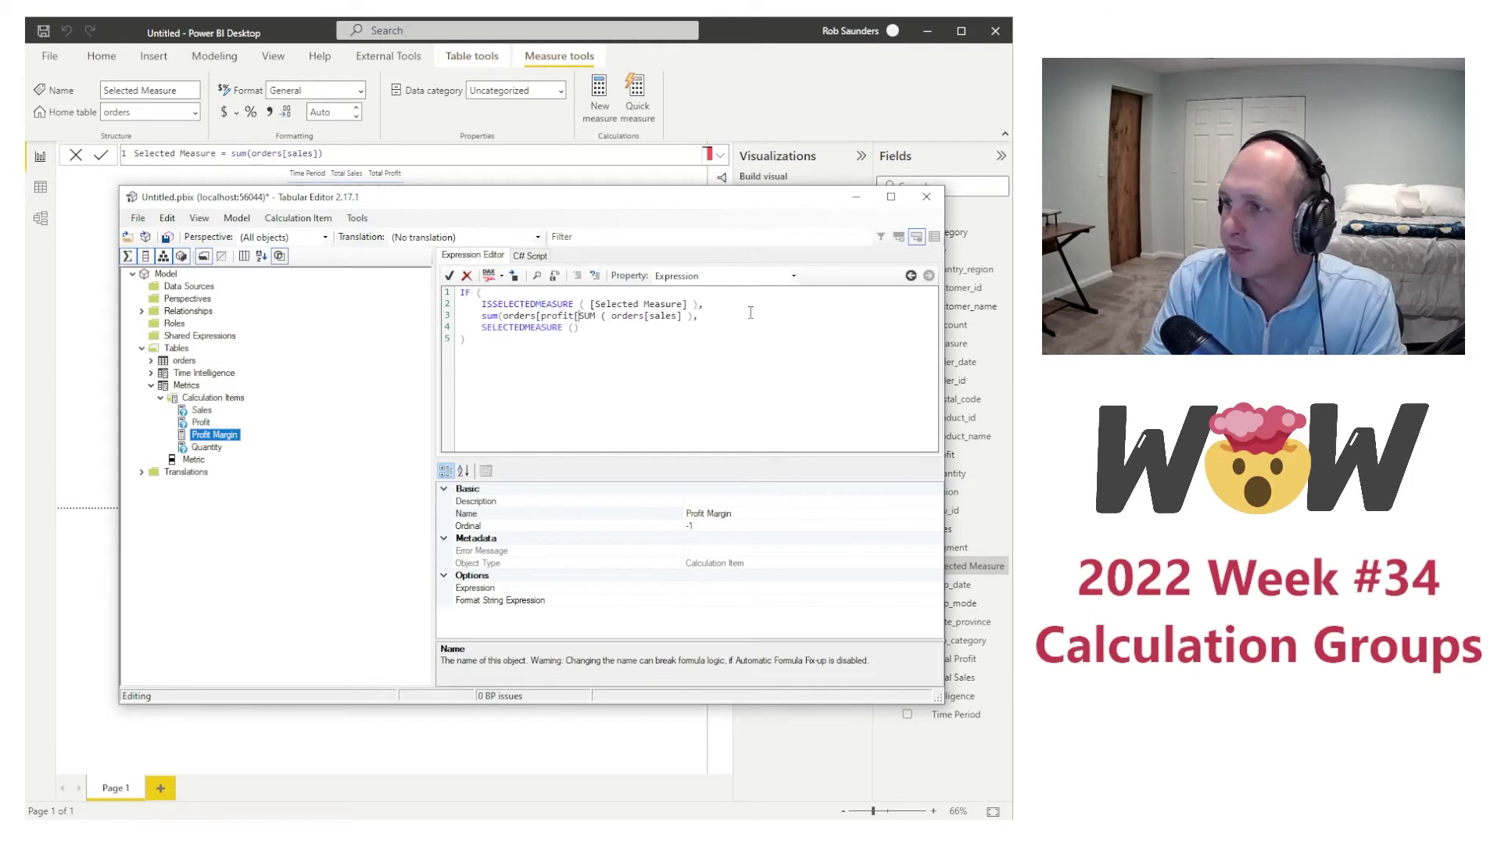
key("BackSpace")
type("])")
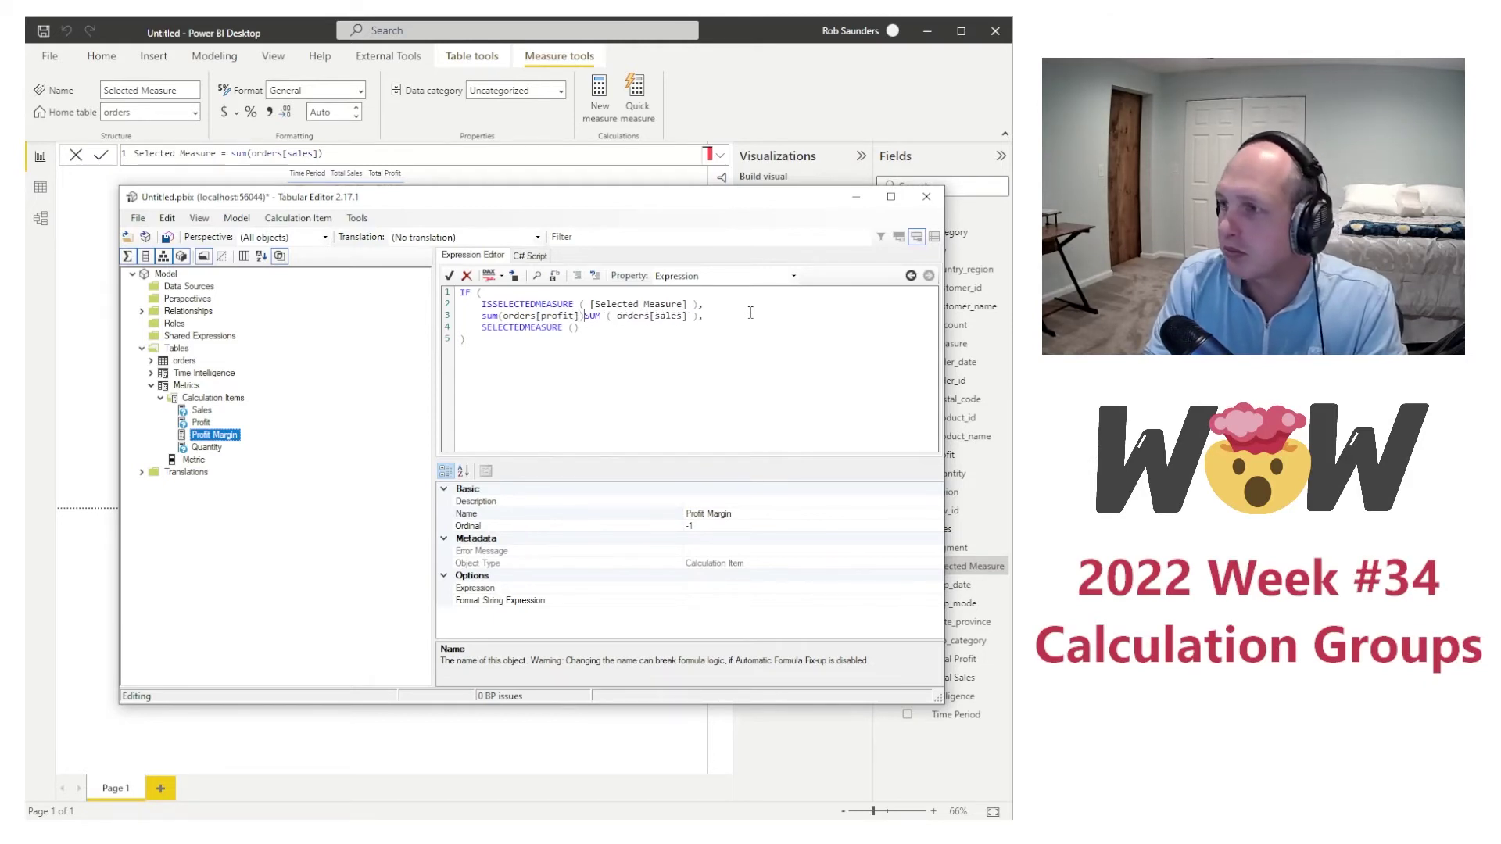
type("/")
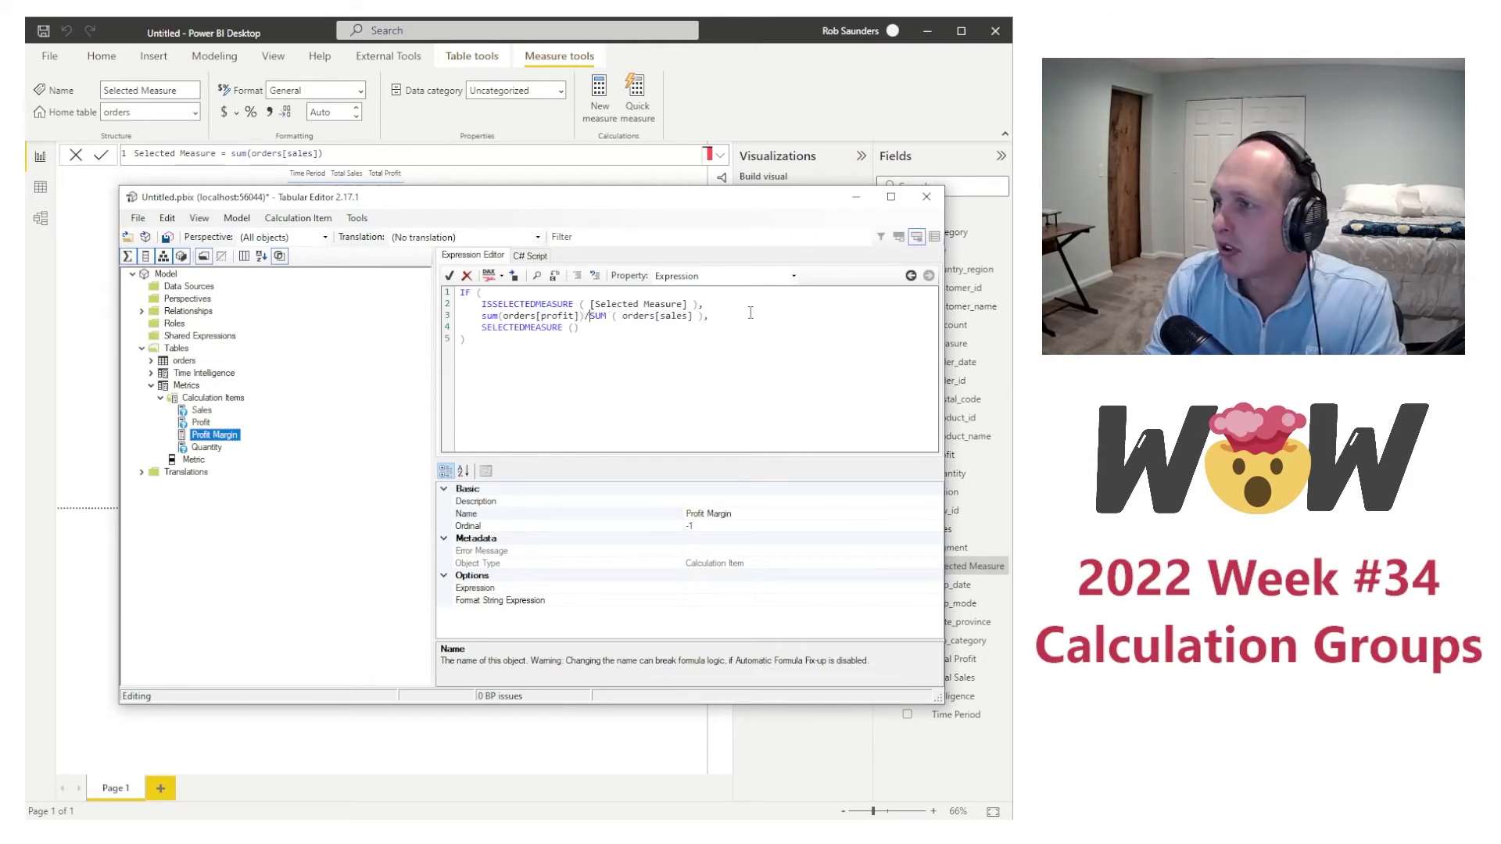
left_click(489, 275)
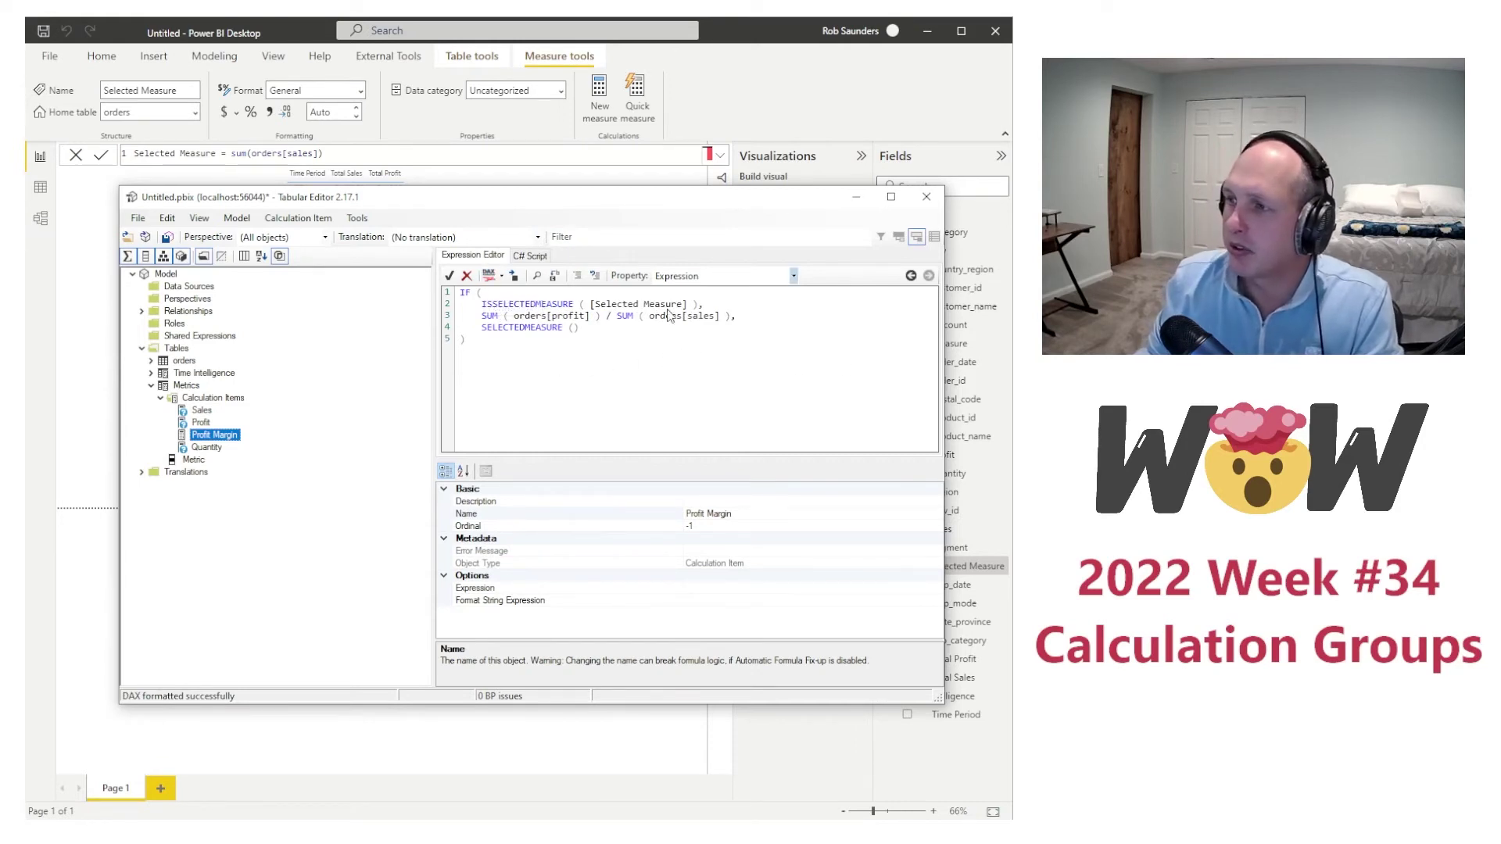
left_click(470, 376)
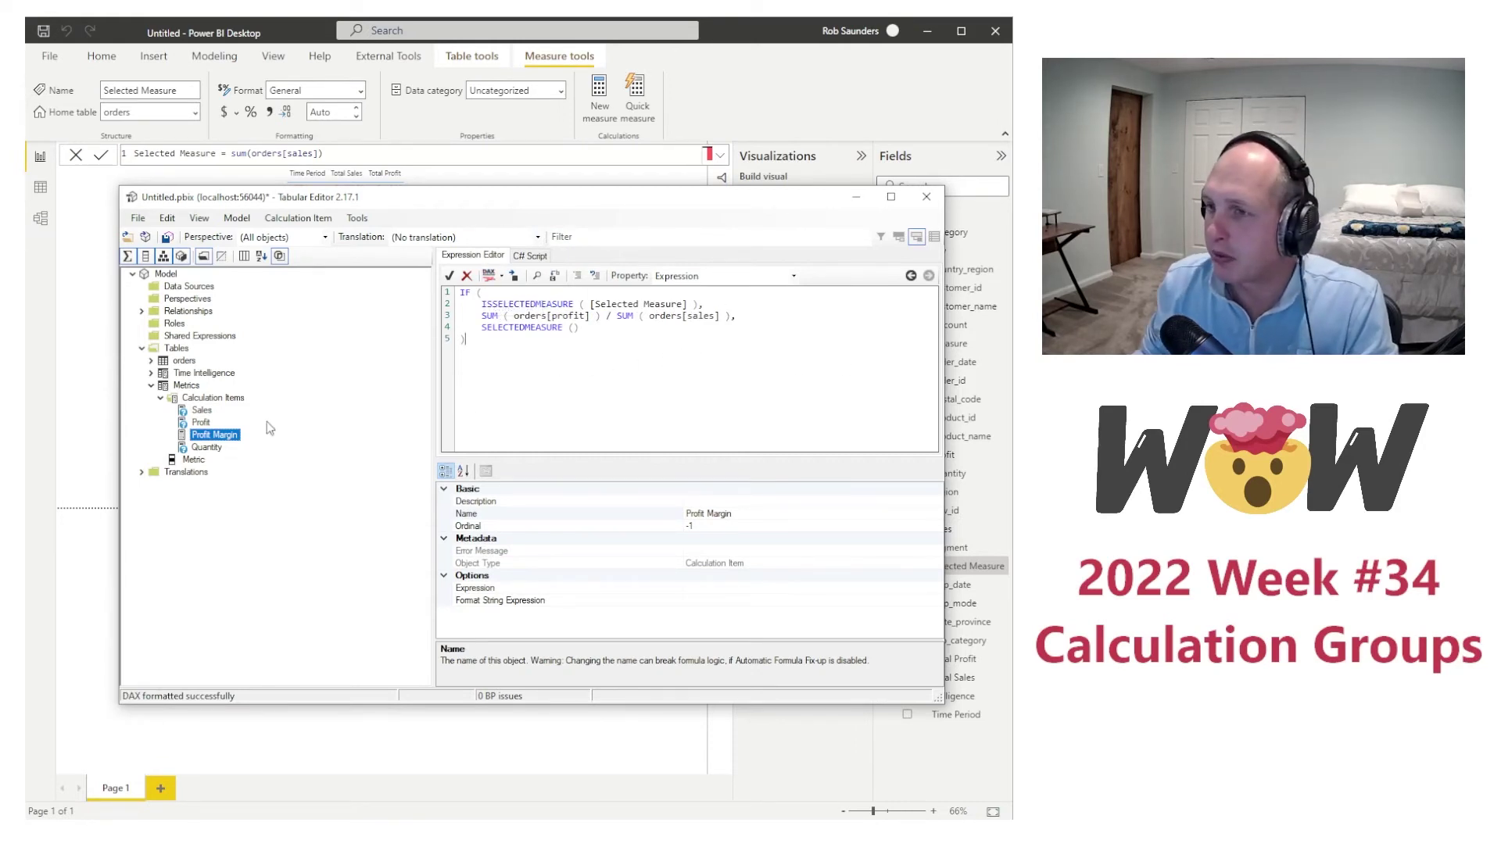
left_click(138, 218)
Step: Save the Tabular Editor changes to the model and refresh the calculation groups in the report
left_click(158, 274)
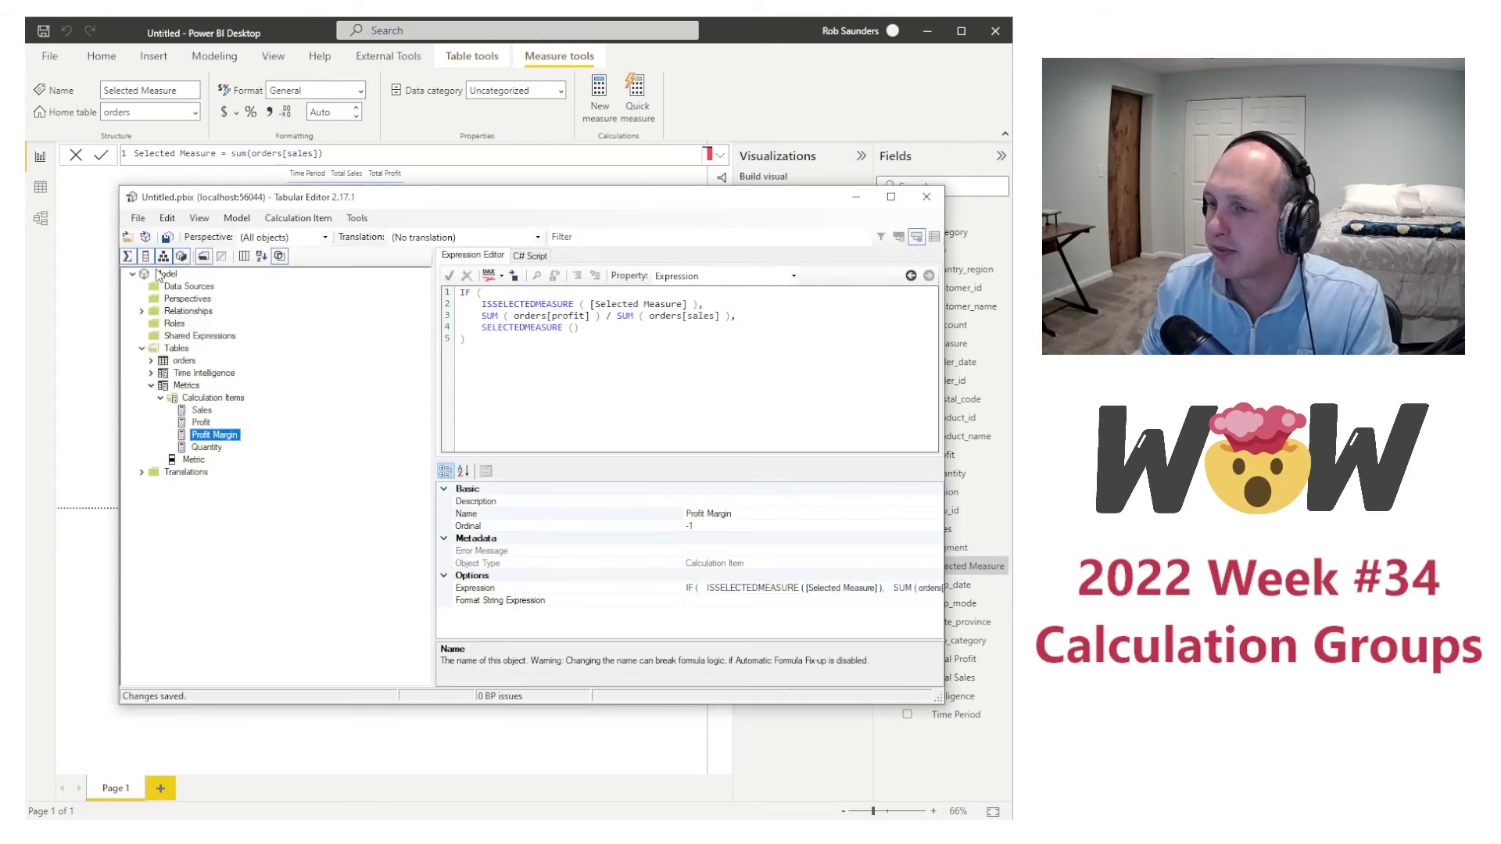
left_click(275, 138)
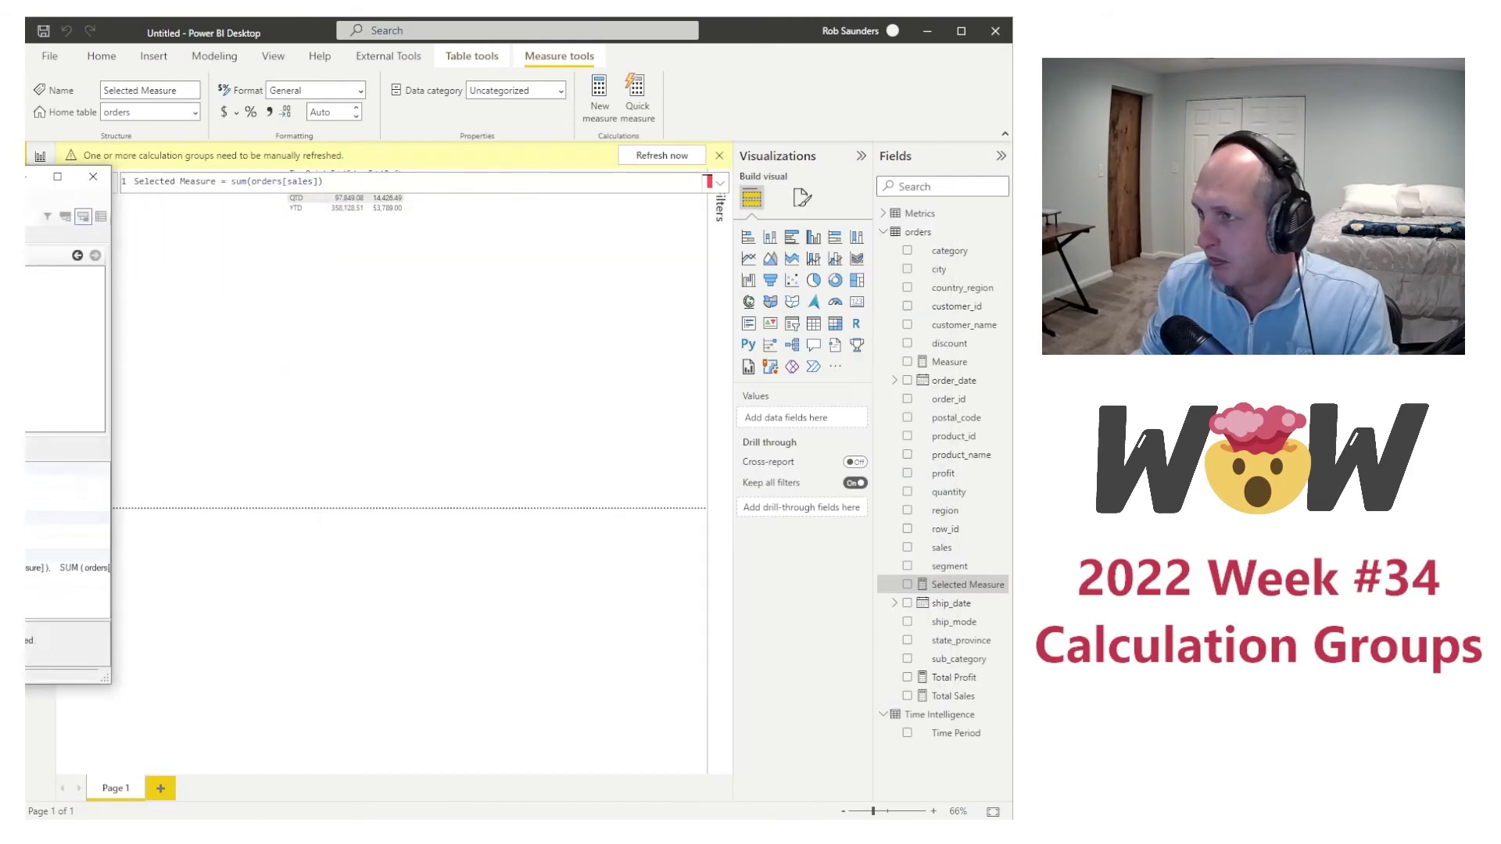
left_click(661, 155)
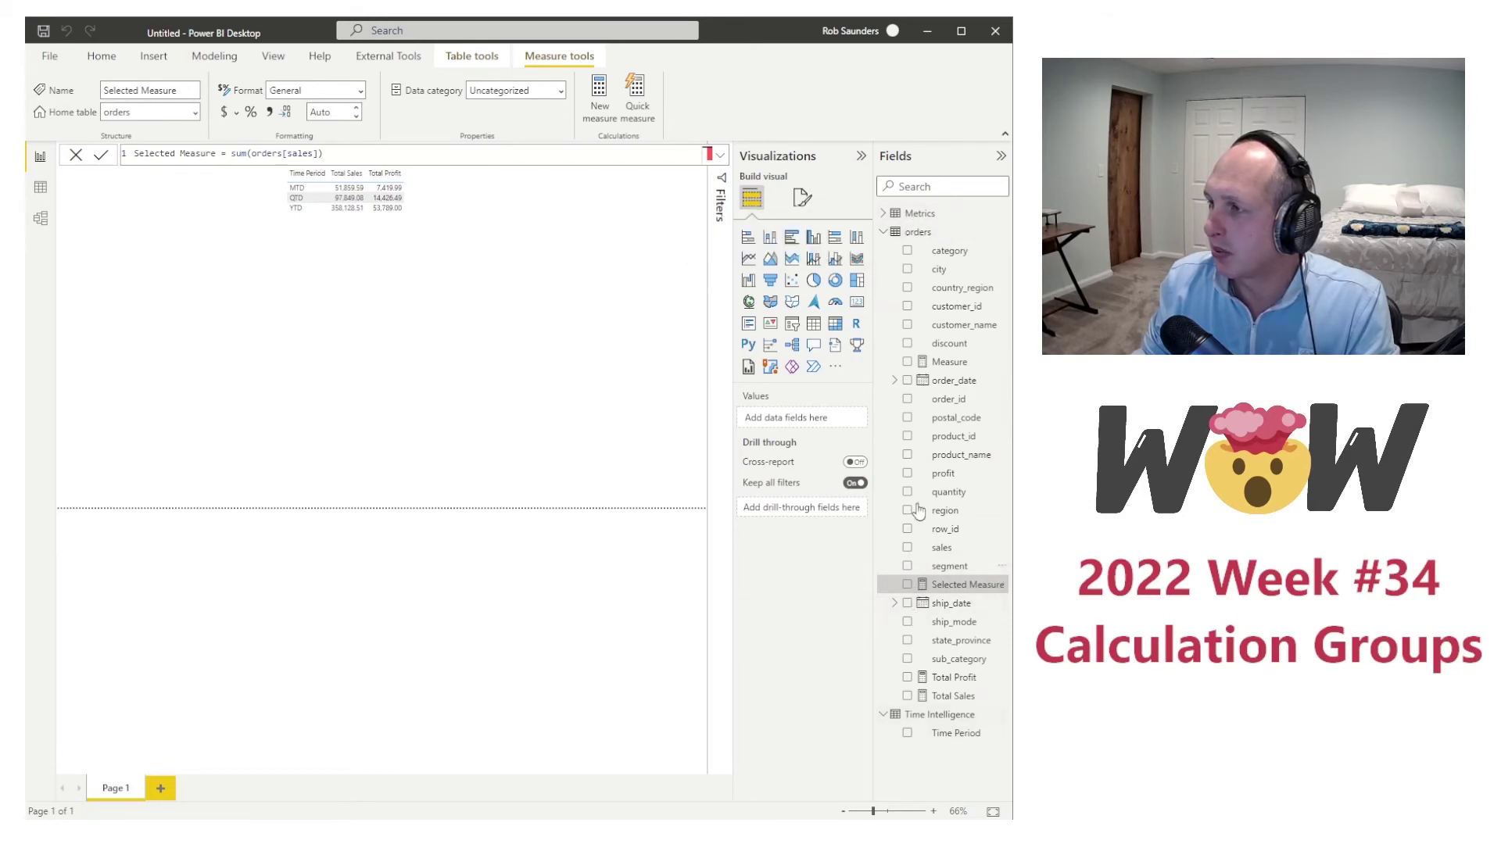
Step: Add a new slicer built on the Metrics table's Metric field
left_click(882, 213)
left_click(883, 213)
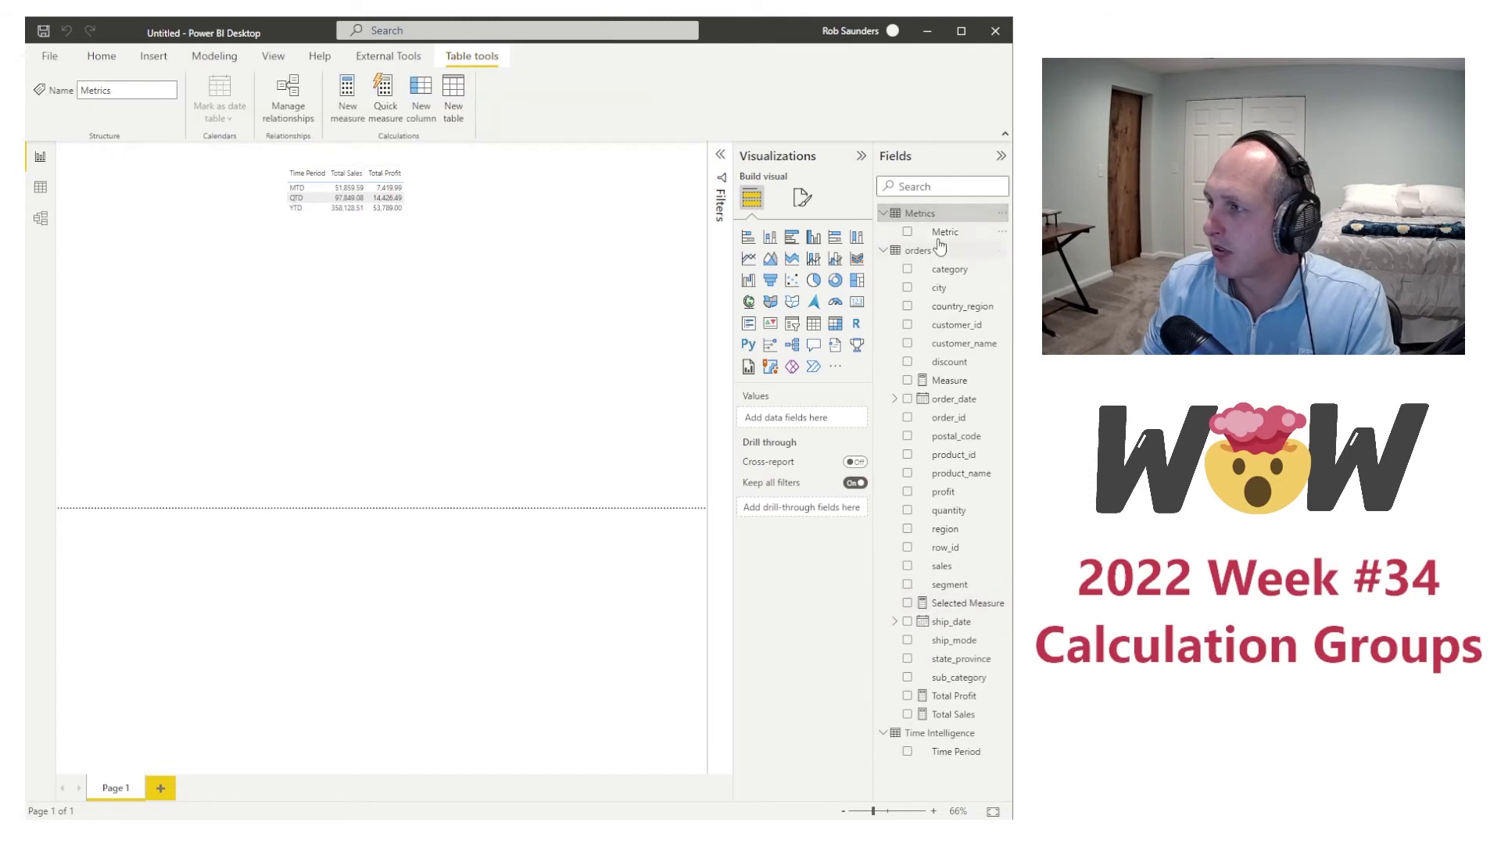
left_click(538, 400)
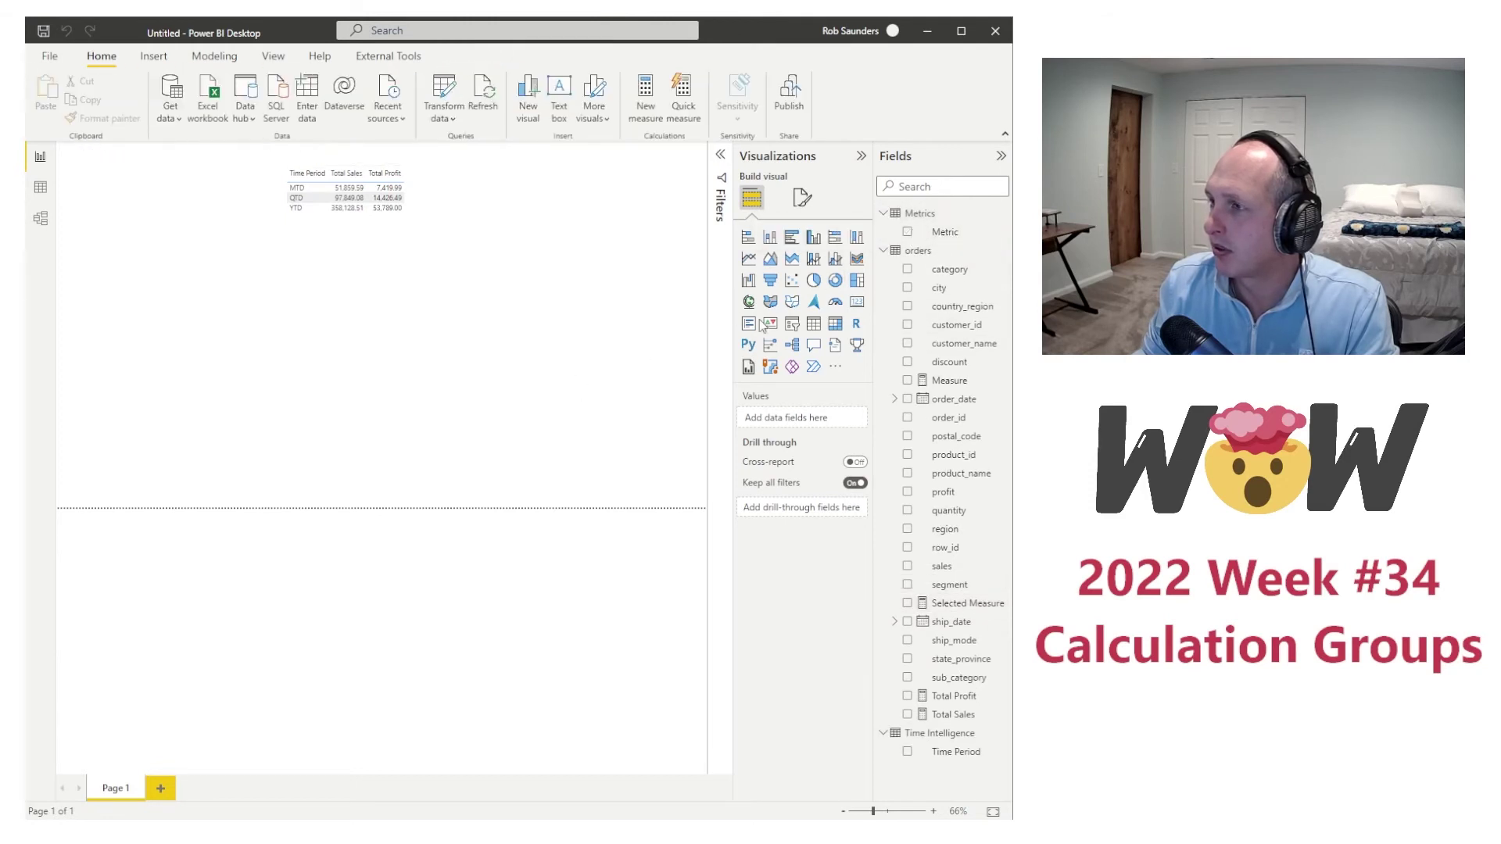
left_click(792, 323)
left_click(906, 232)
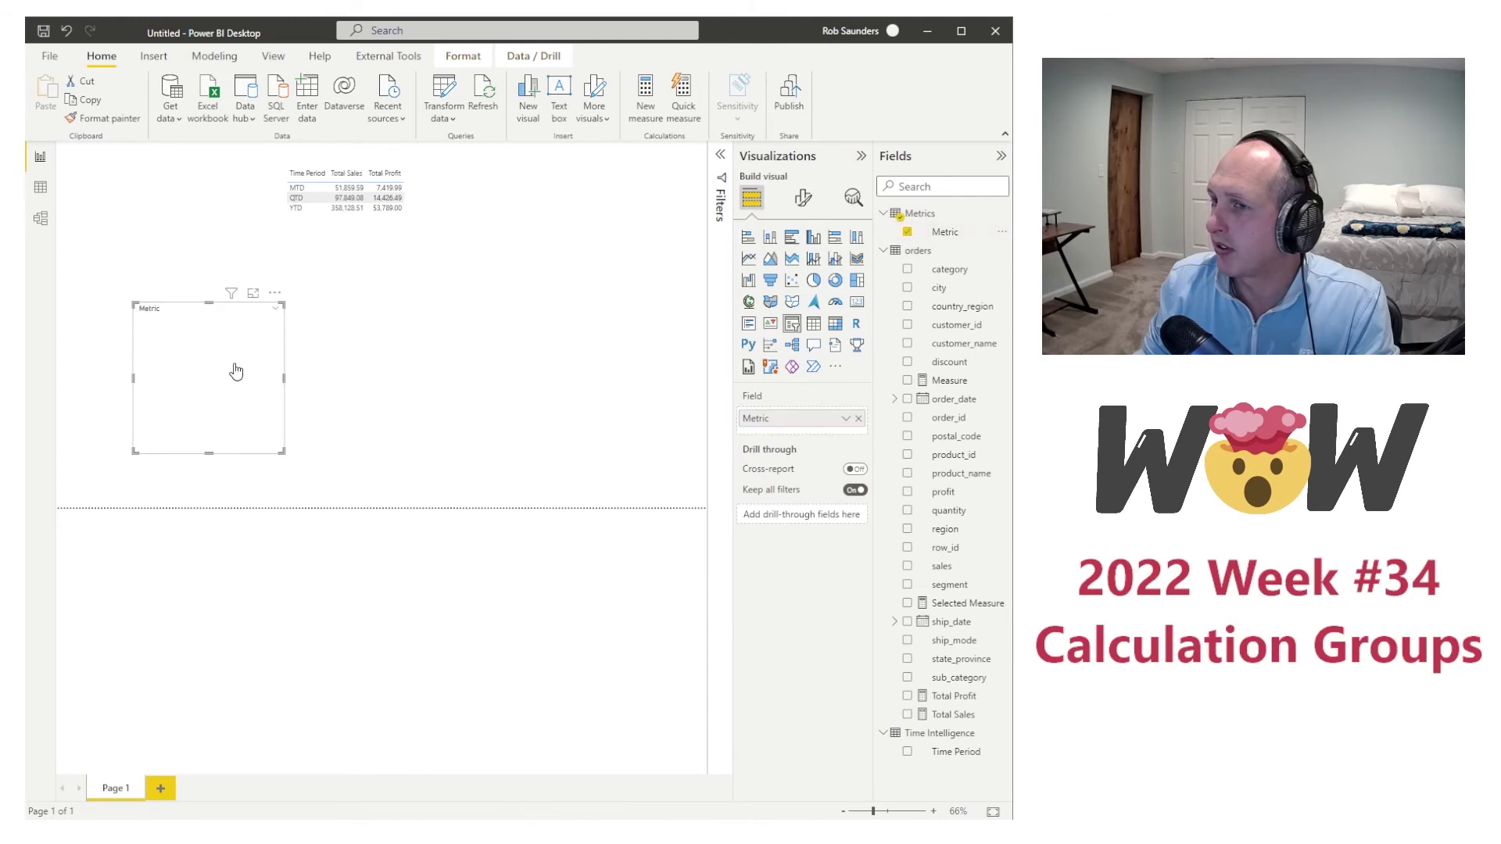
left_click(144, 366)
Step: Try the Sales and Profit slicer items, then clear them so no metric is chosen
left_click(144, 366)
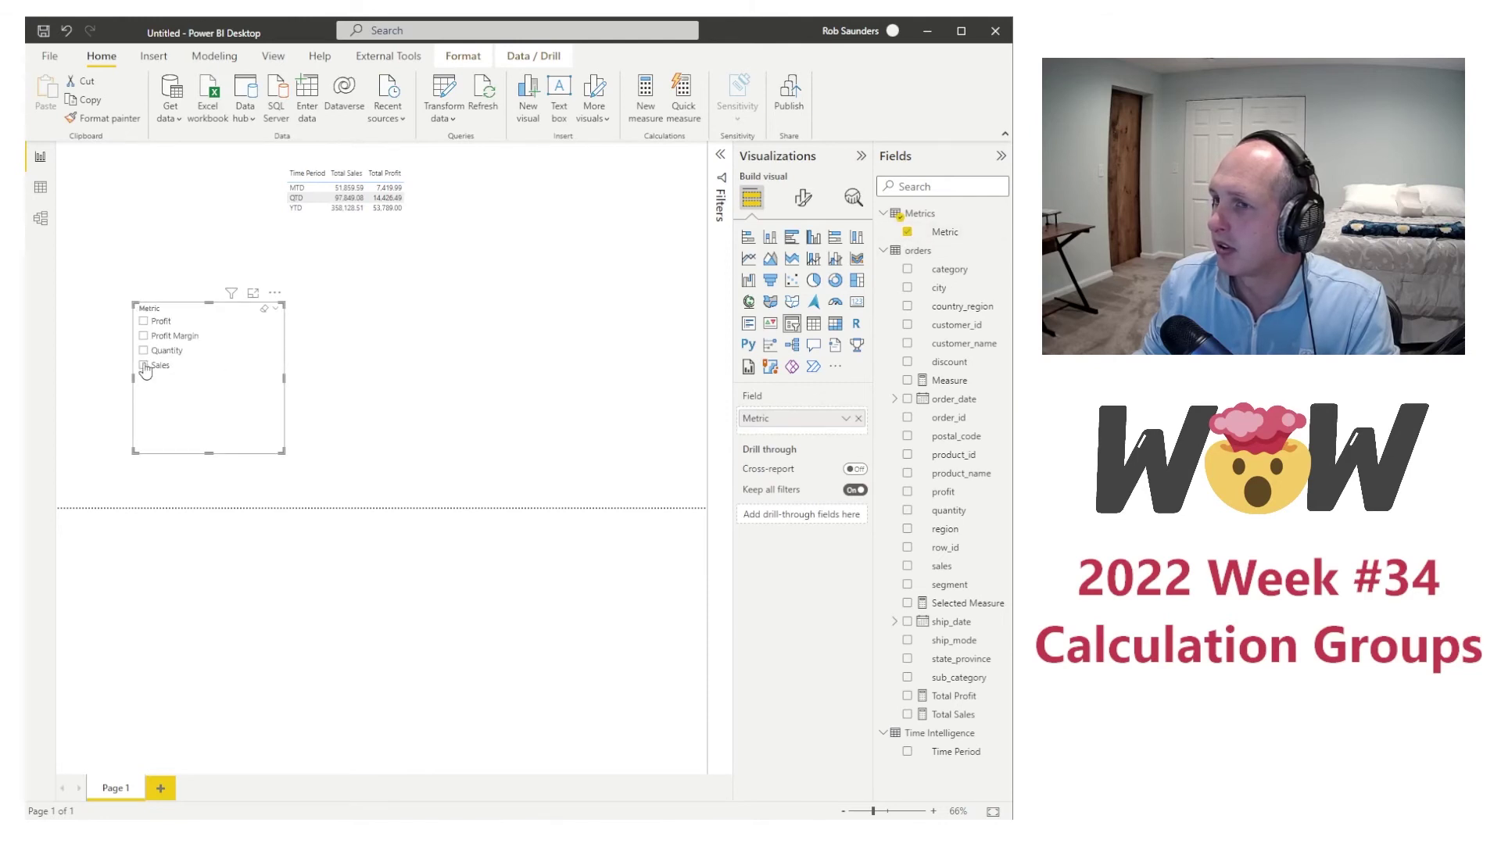
left_click(144, 336)
left_click(155, 322)
left_click(155, 321)
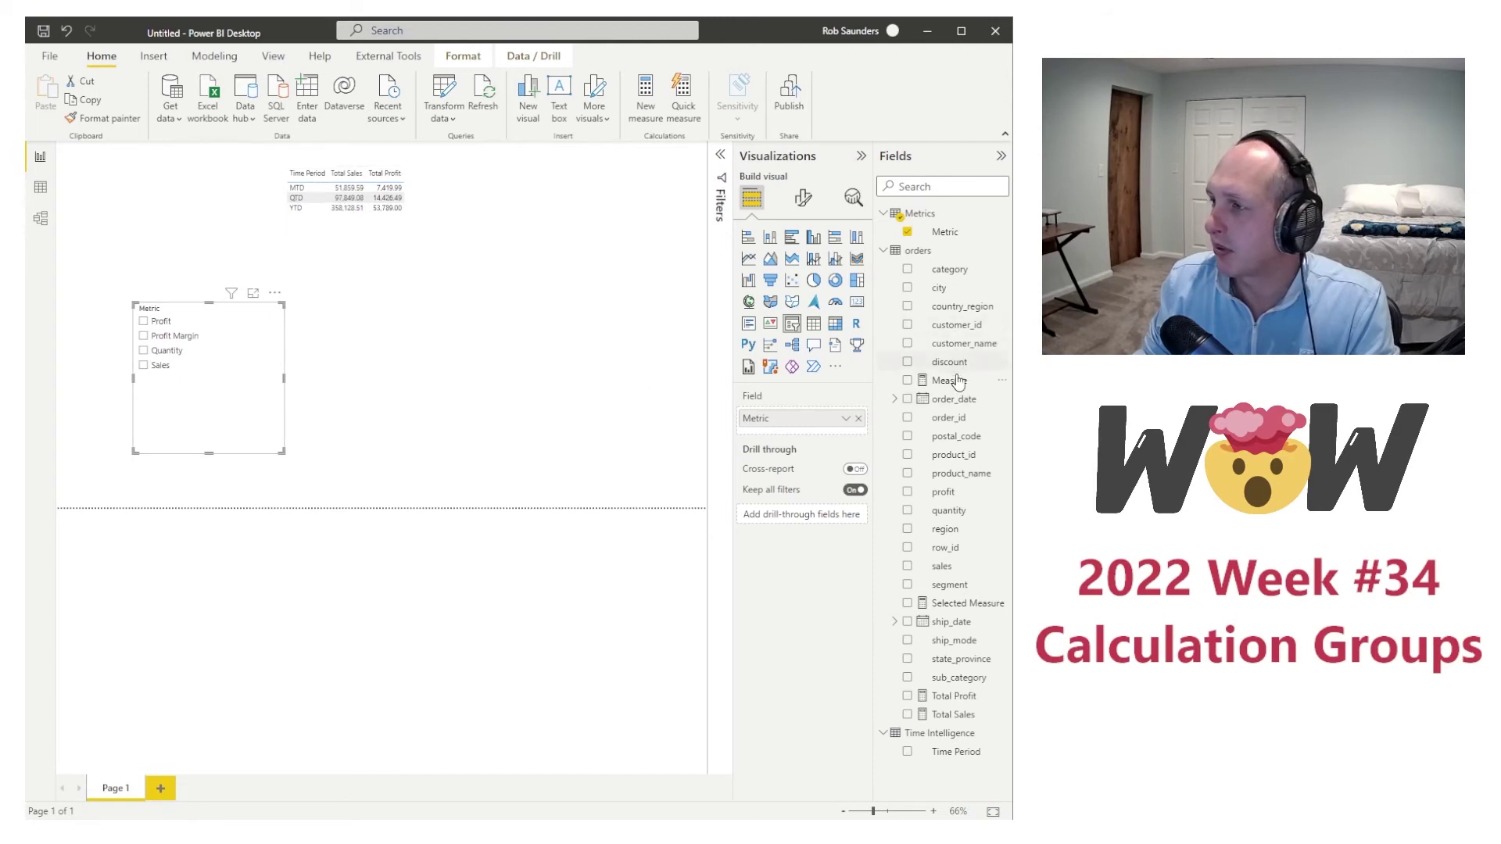
left_click(352, 232)
Step: Add Selected Measure as a table column, widen the table, and filter it to Profit
left_click_drag(967, 602, 851, 451)
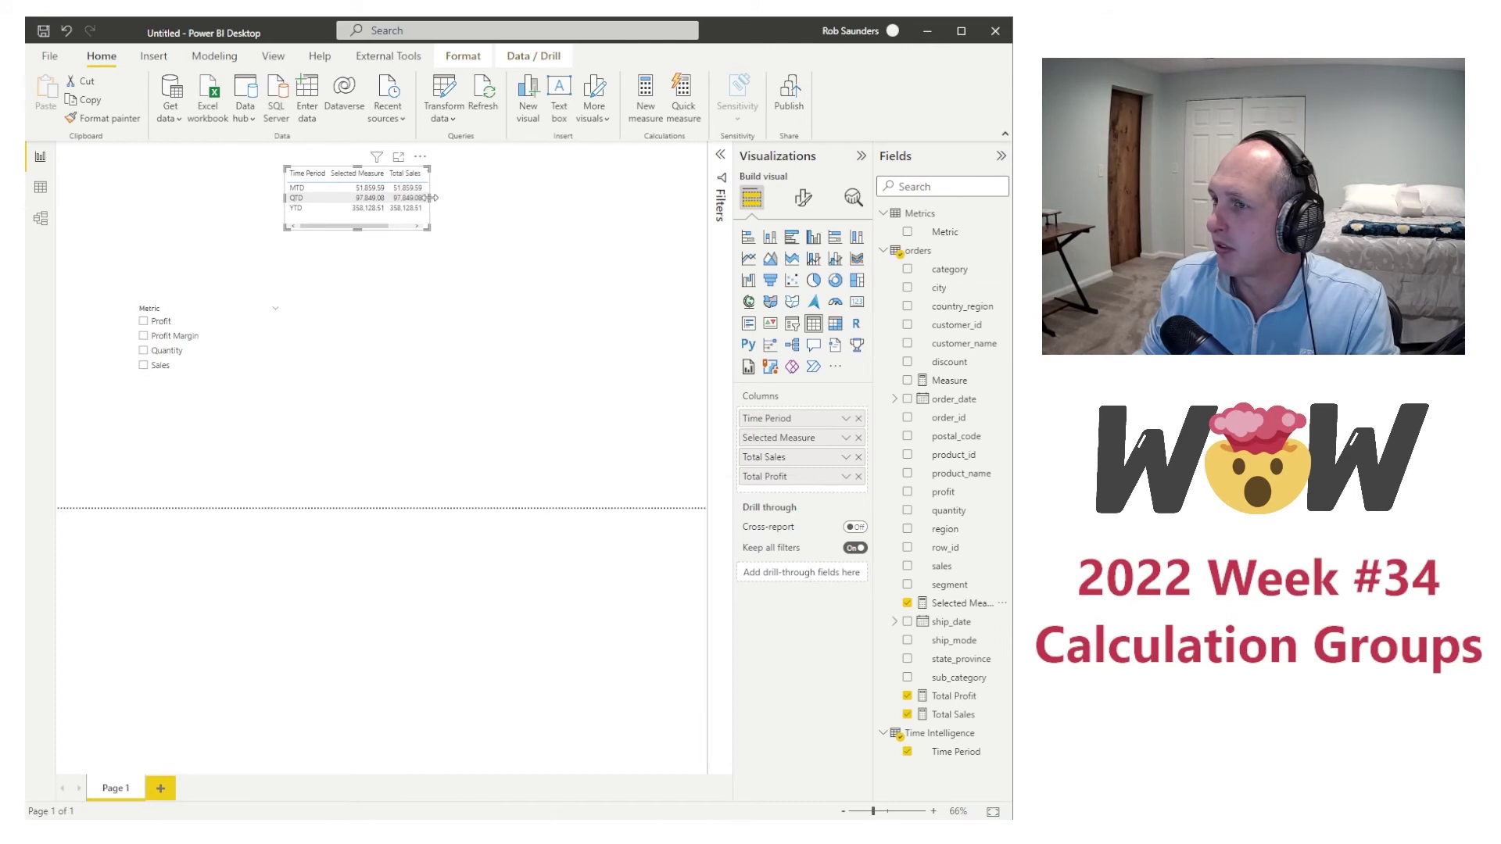
left_click_drag(430, 200, 483, 204)
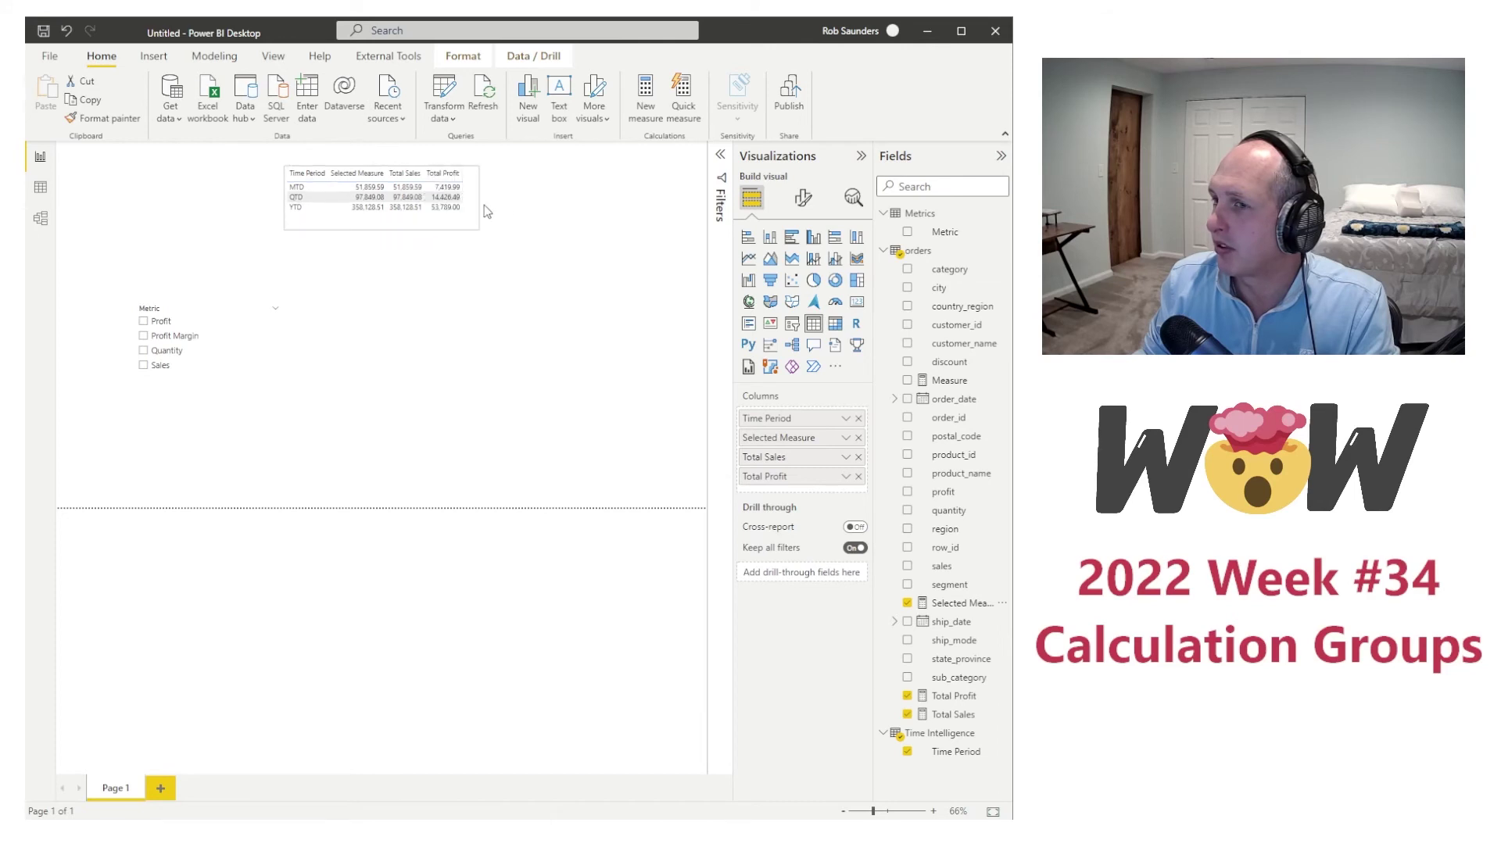
left_click(143, 322)
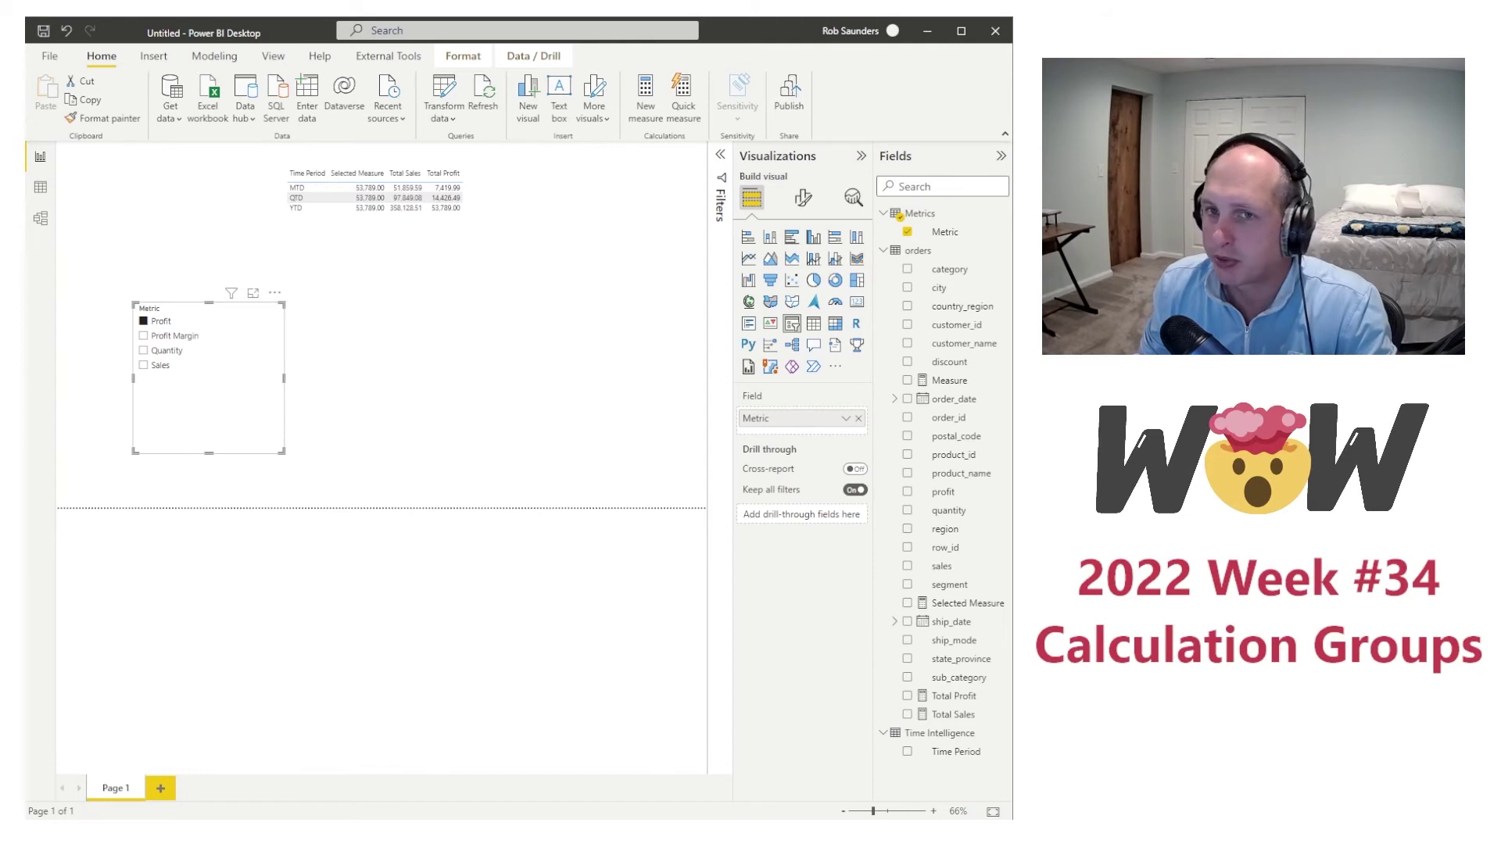
key("alt+Tab")
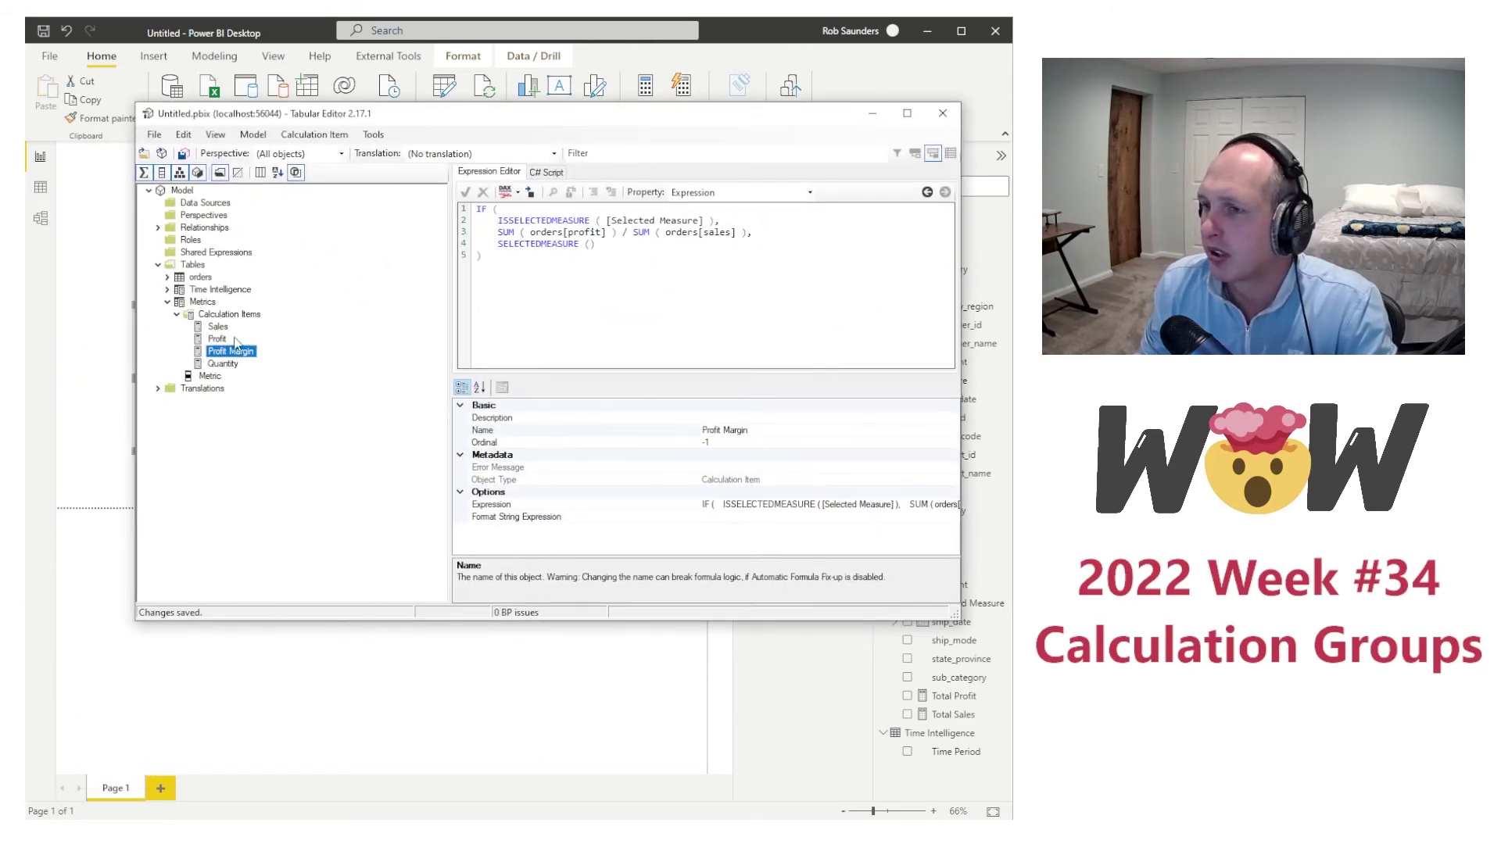
Step: Set the Time Intelligence calculation group's precedence to 1
left_click(211, 291)
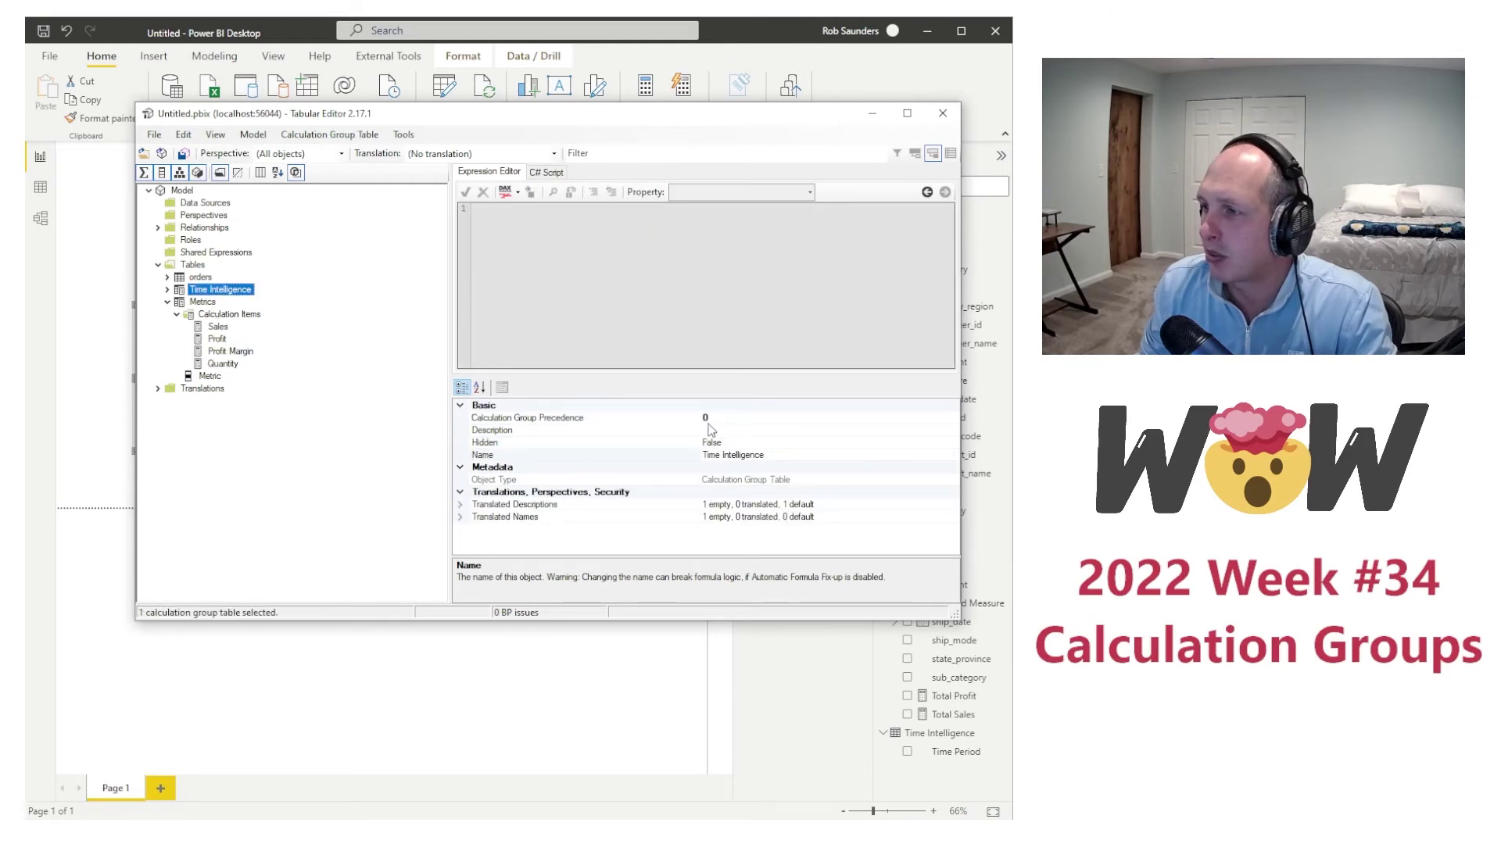
left_click(208, 303)
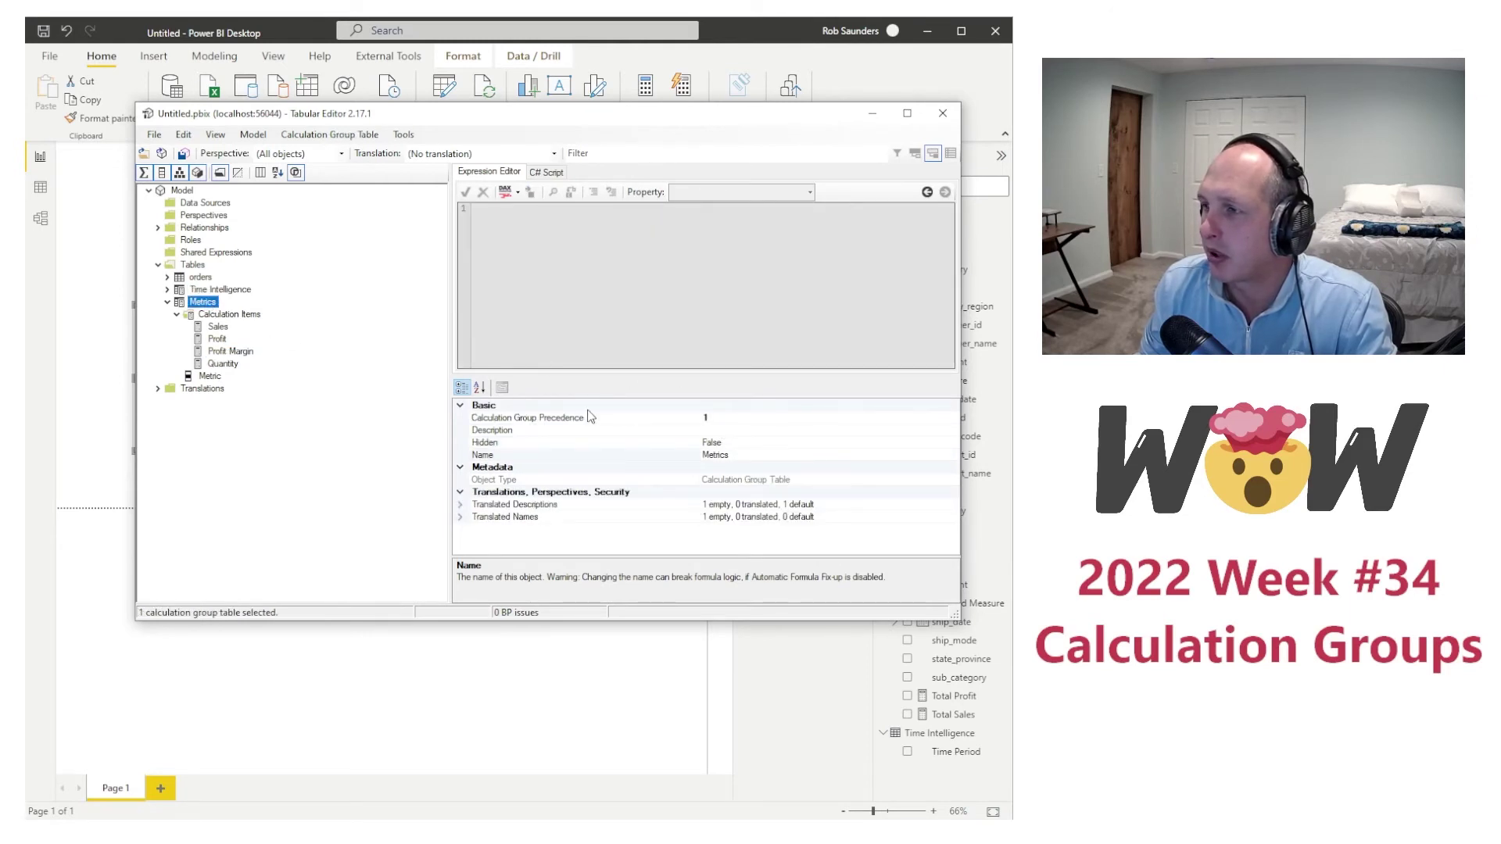
left_click(220, 289)
left_click(707, 418)
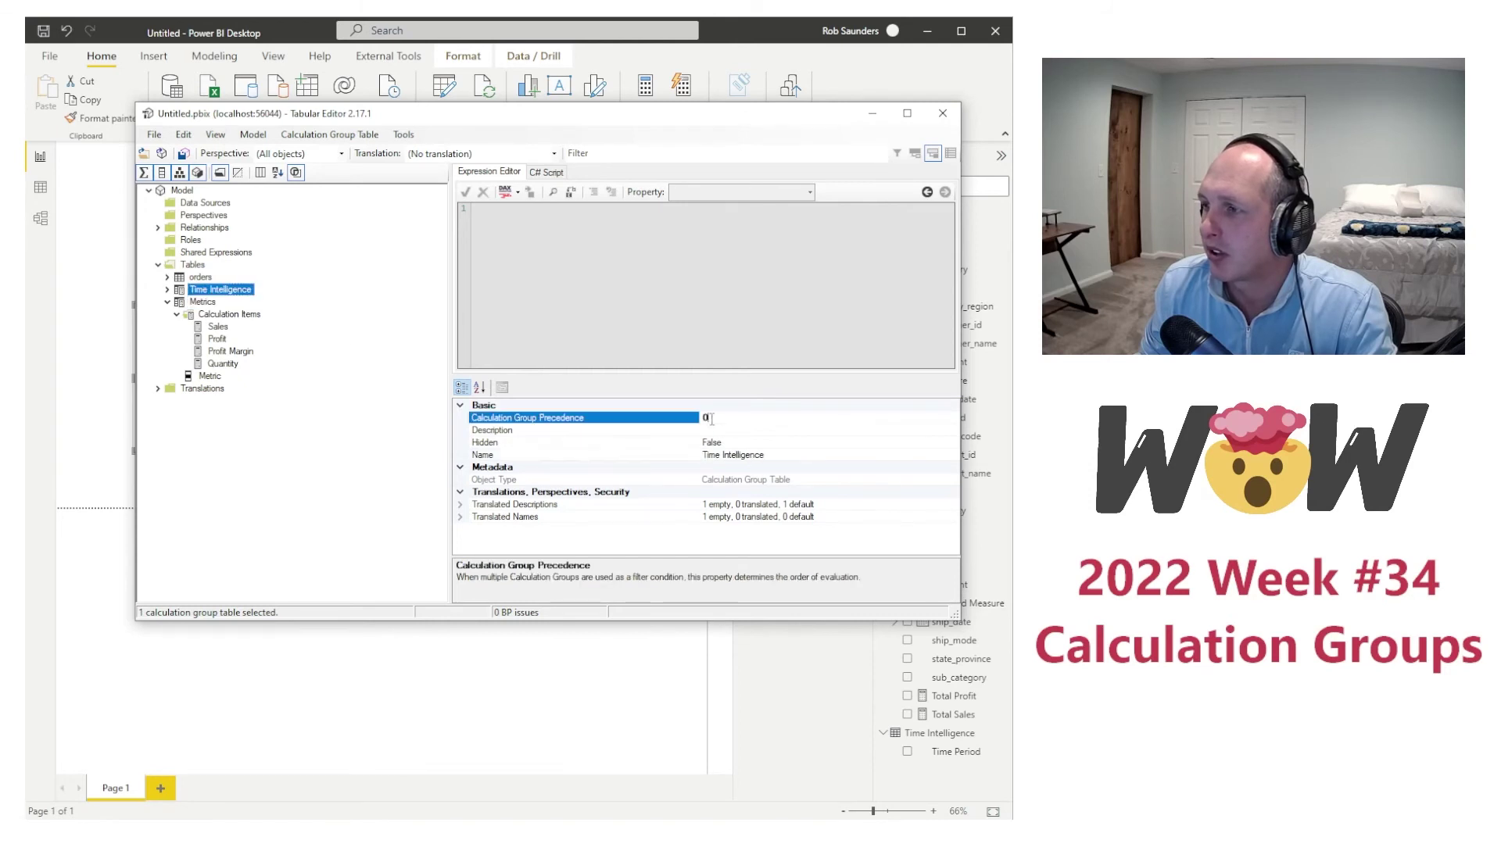
type("1")
key("Return")
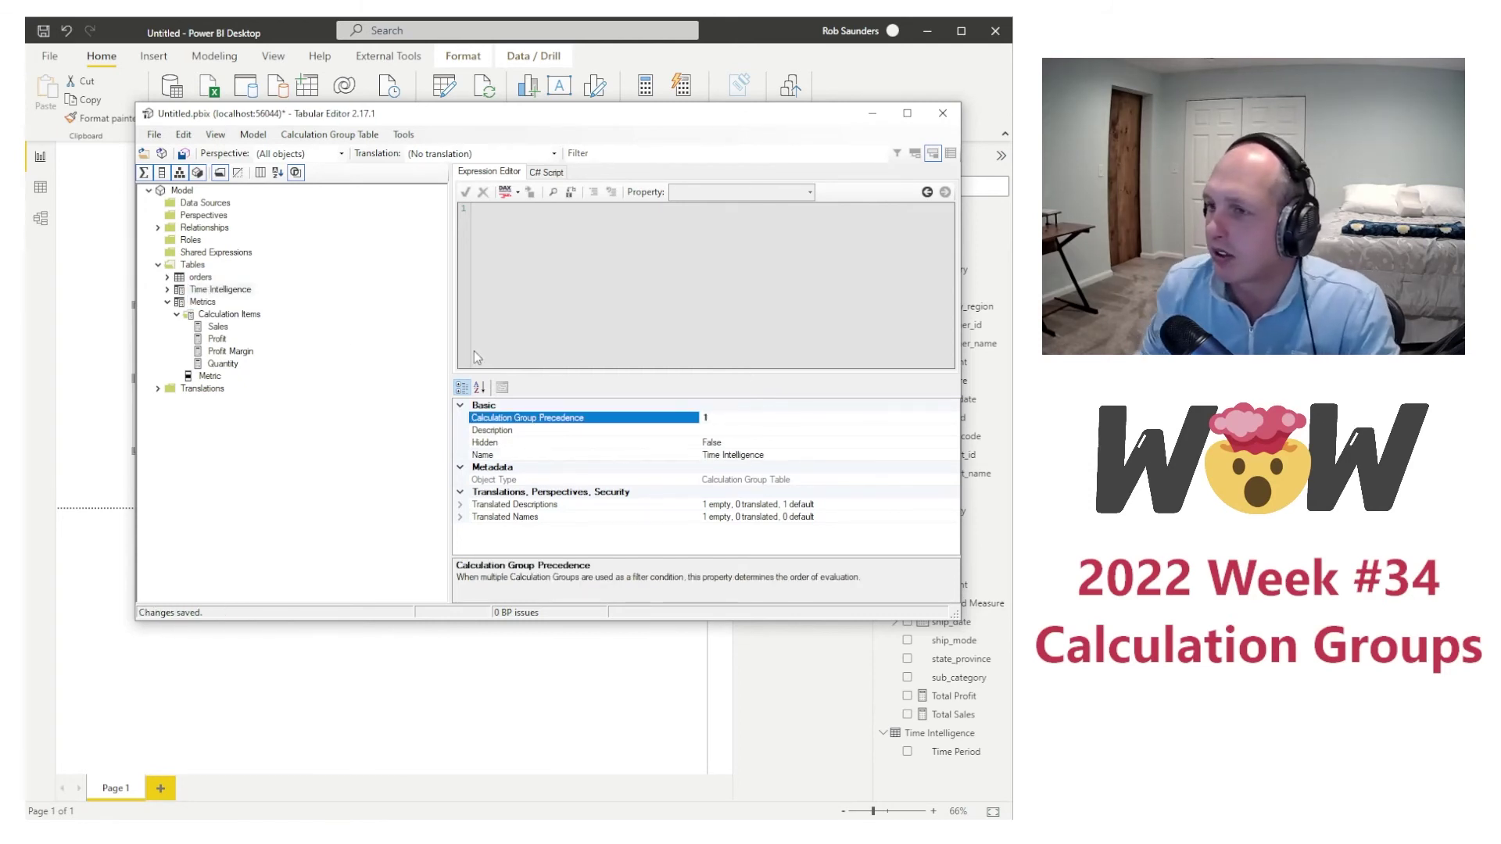
Step: Change the Metrics calculation group's precedence to 0
left_click(207, 303)
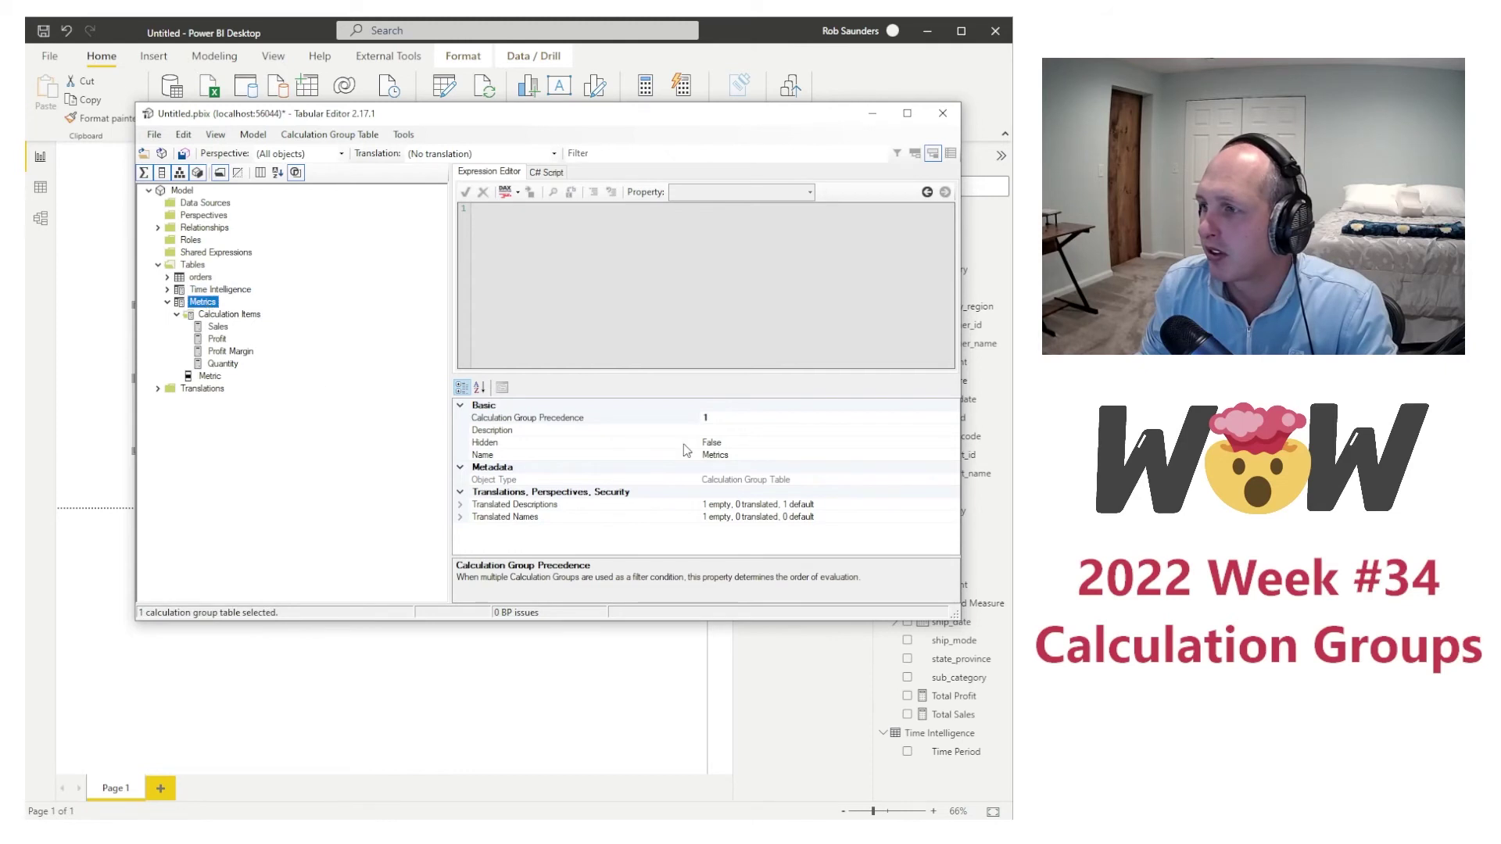
left_click(732, 418)
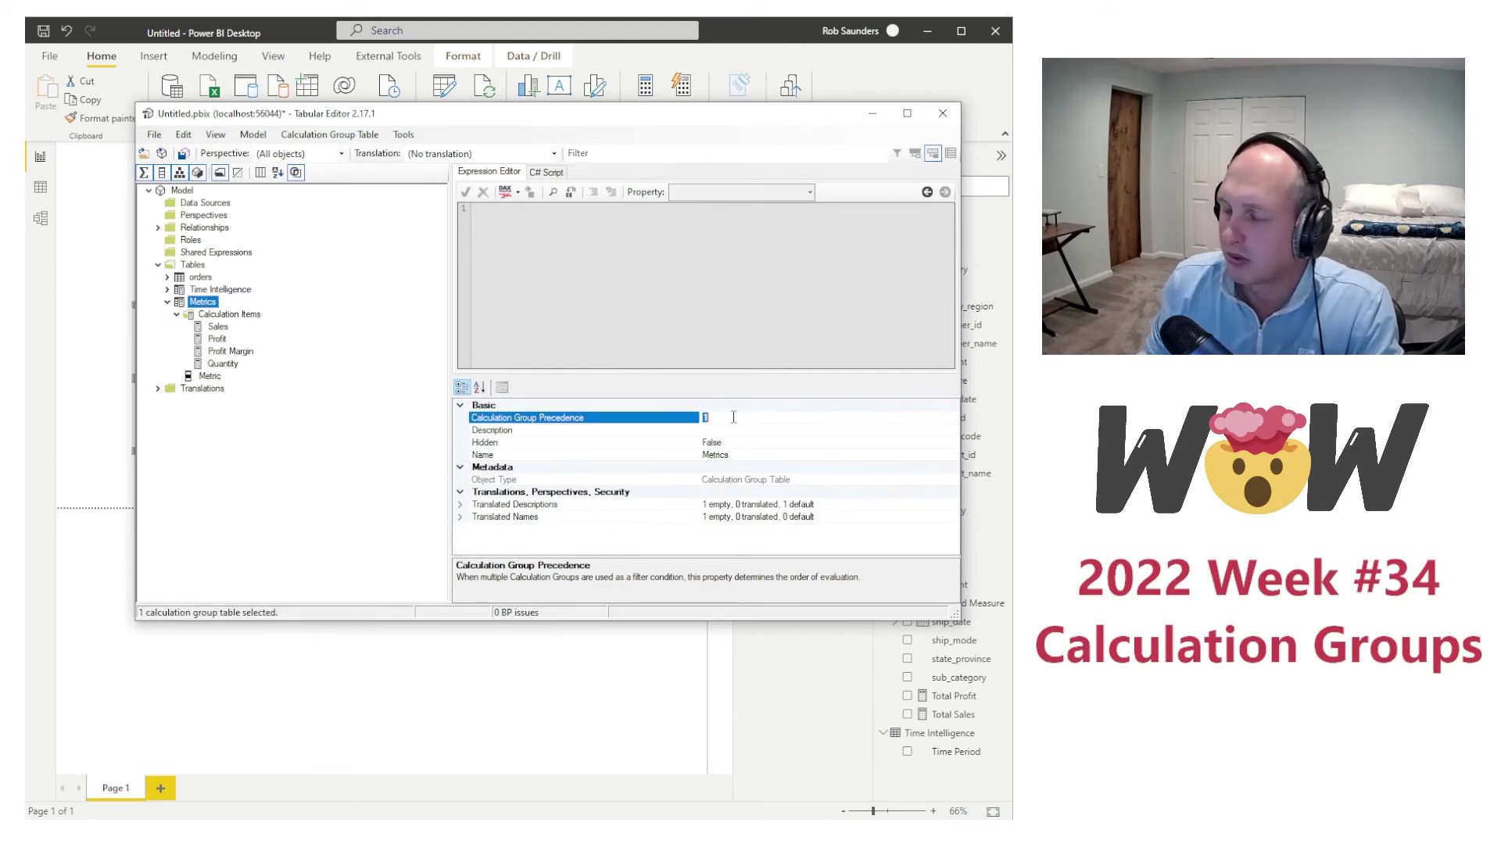
key("BackSpace")
type("0")
key("Return")
left_click(331, 495)
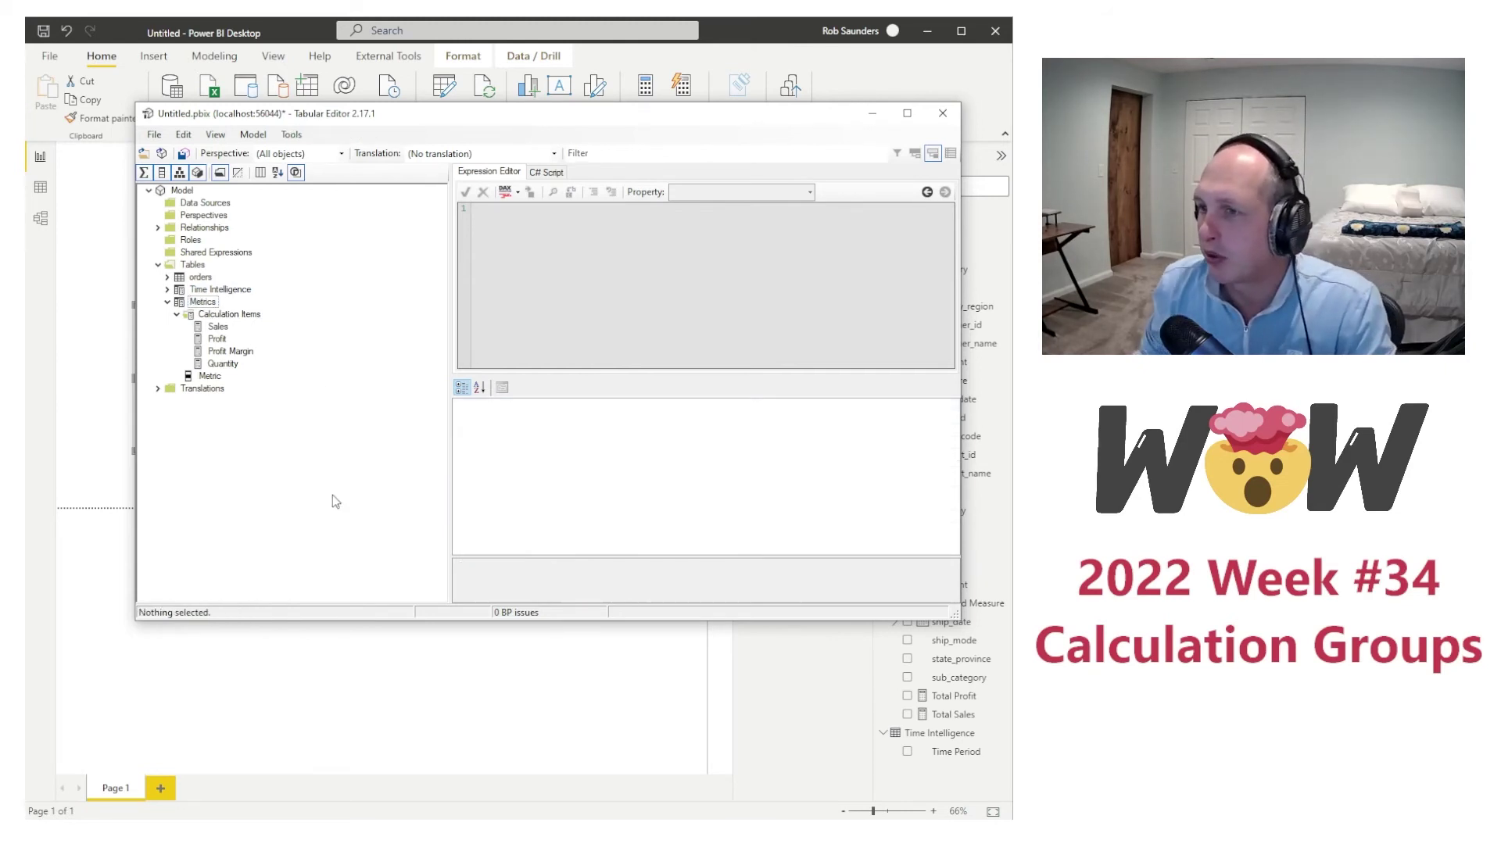
left_click(876, 116)
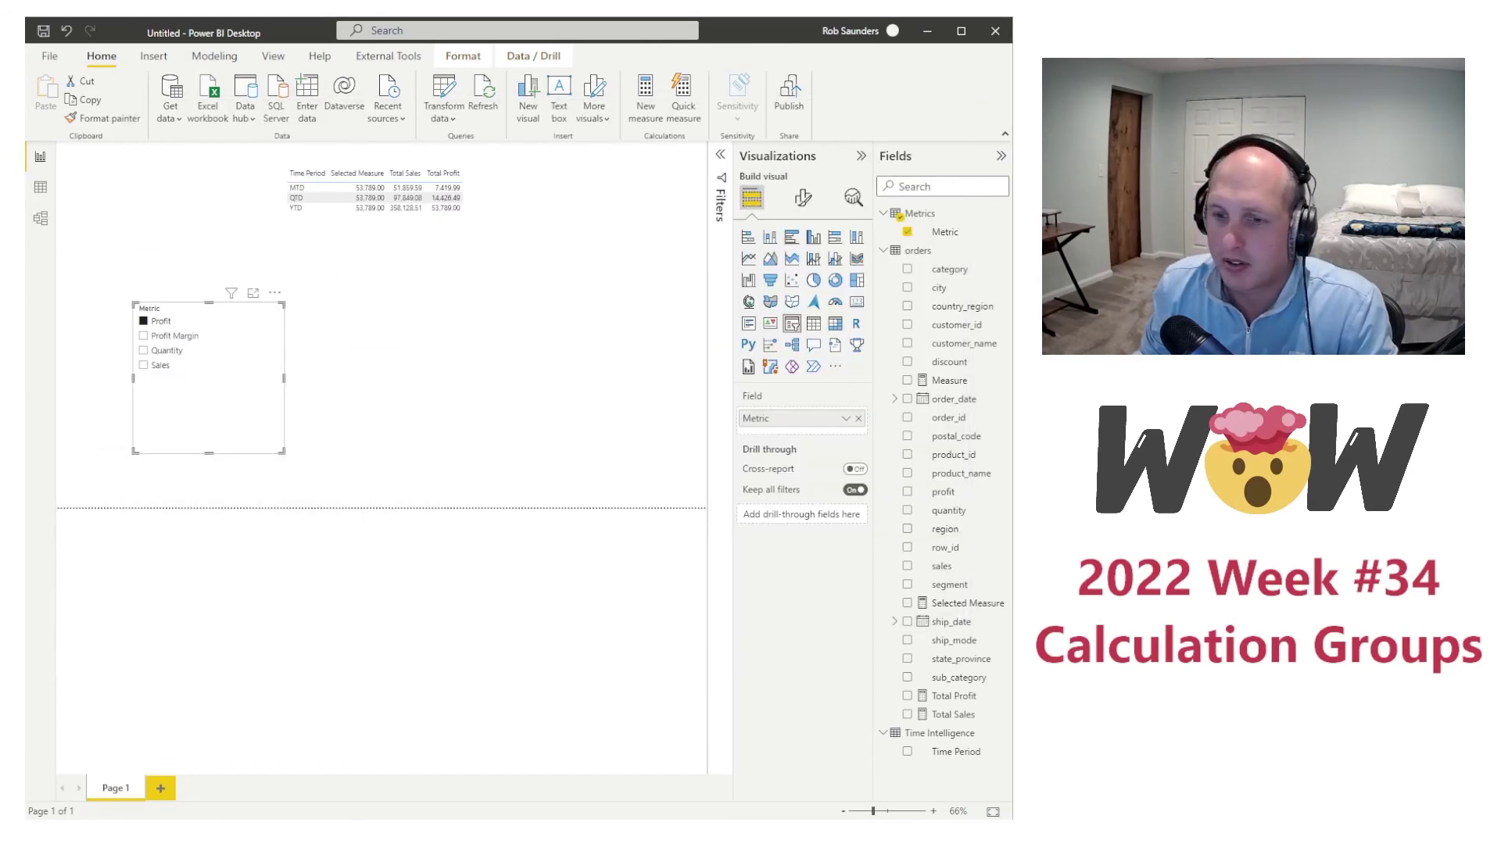
Step: Save the model changes from Tabular Editor back to Power BI
key("alt+Tab")
left_click(154, 134)
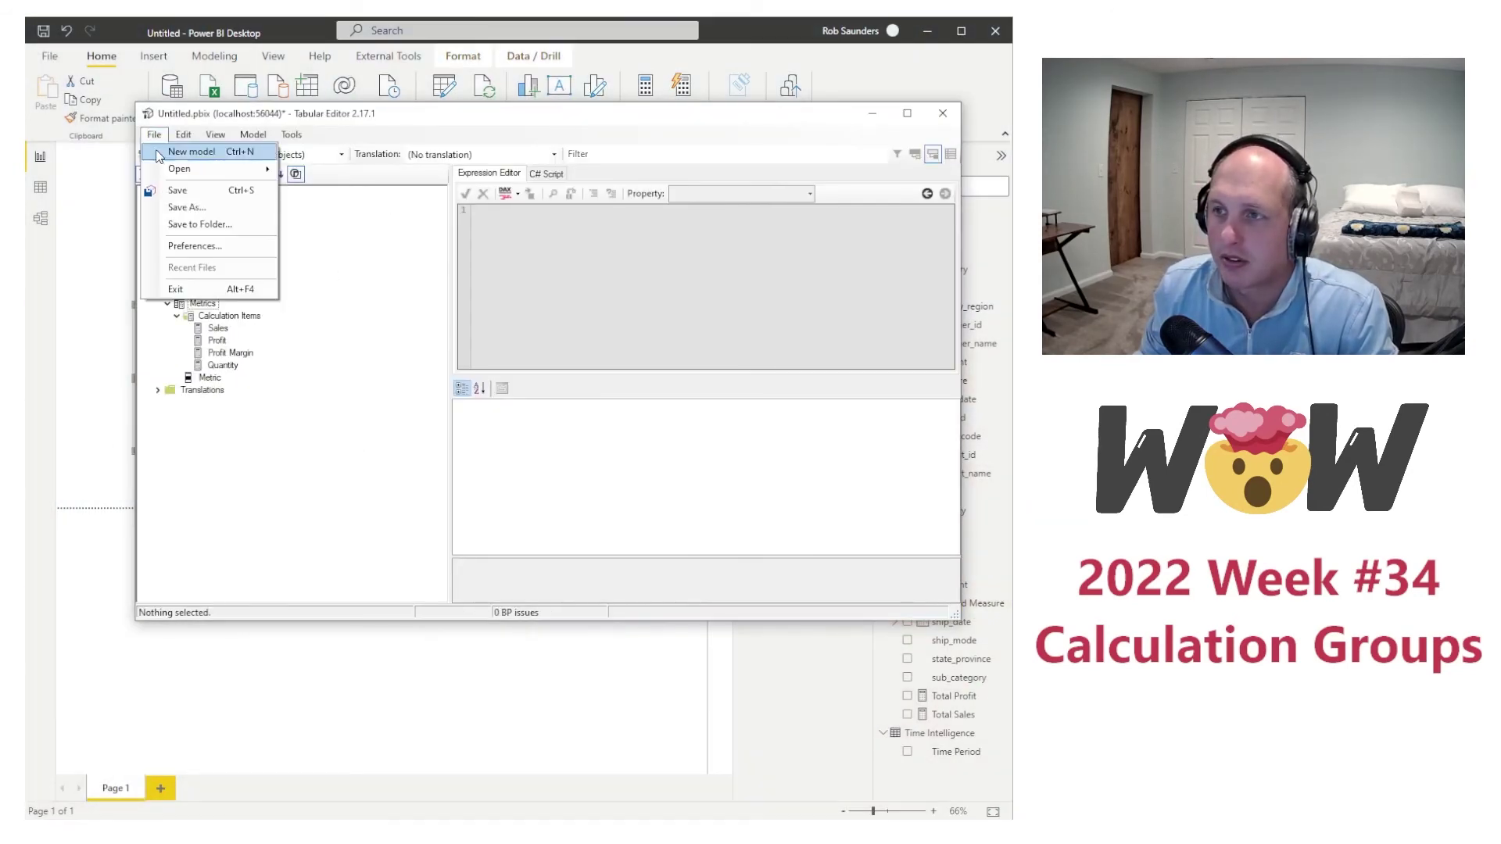
left_click(174, 188)
left_click(873, 114)
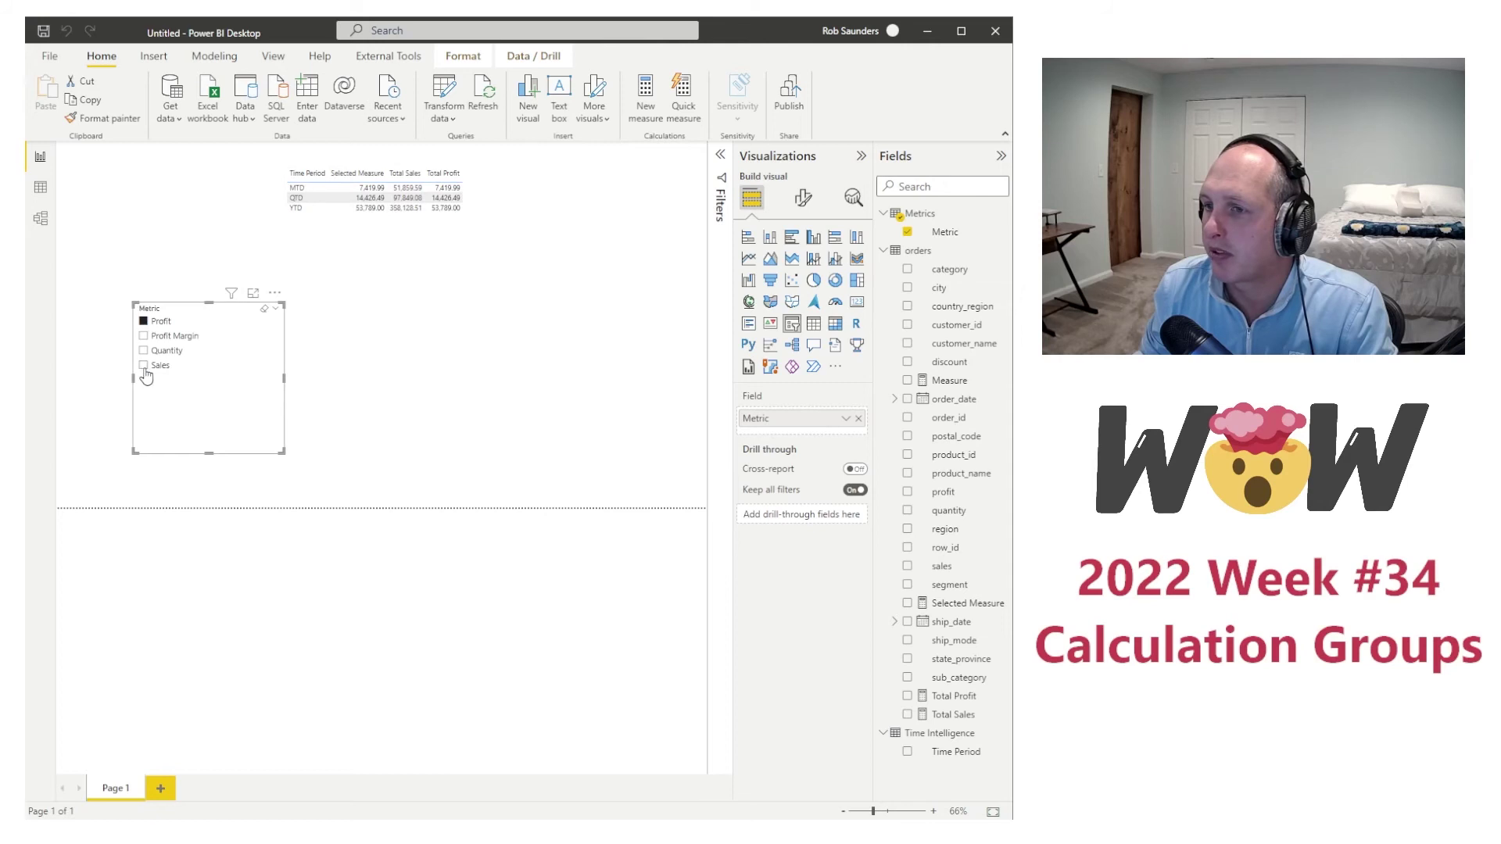
Step: Choose Sales in the Metric slicer, then bring up the slicer's Format visual settings
left_click(143, 365)
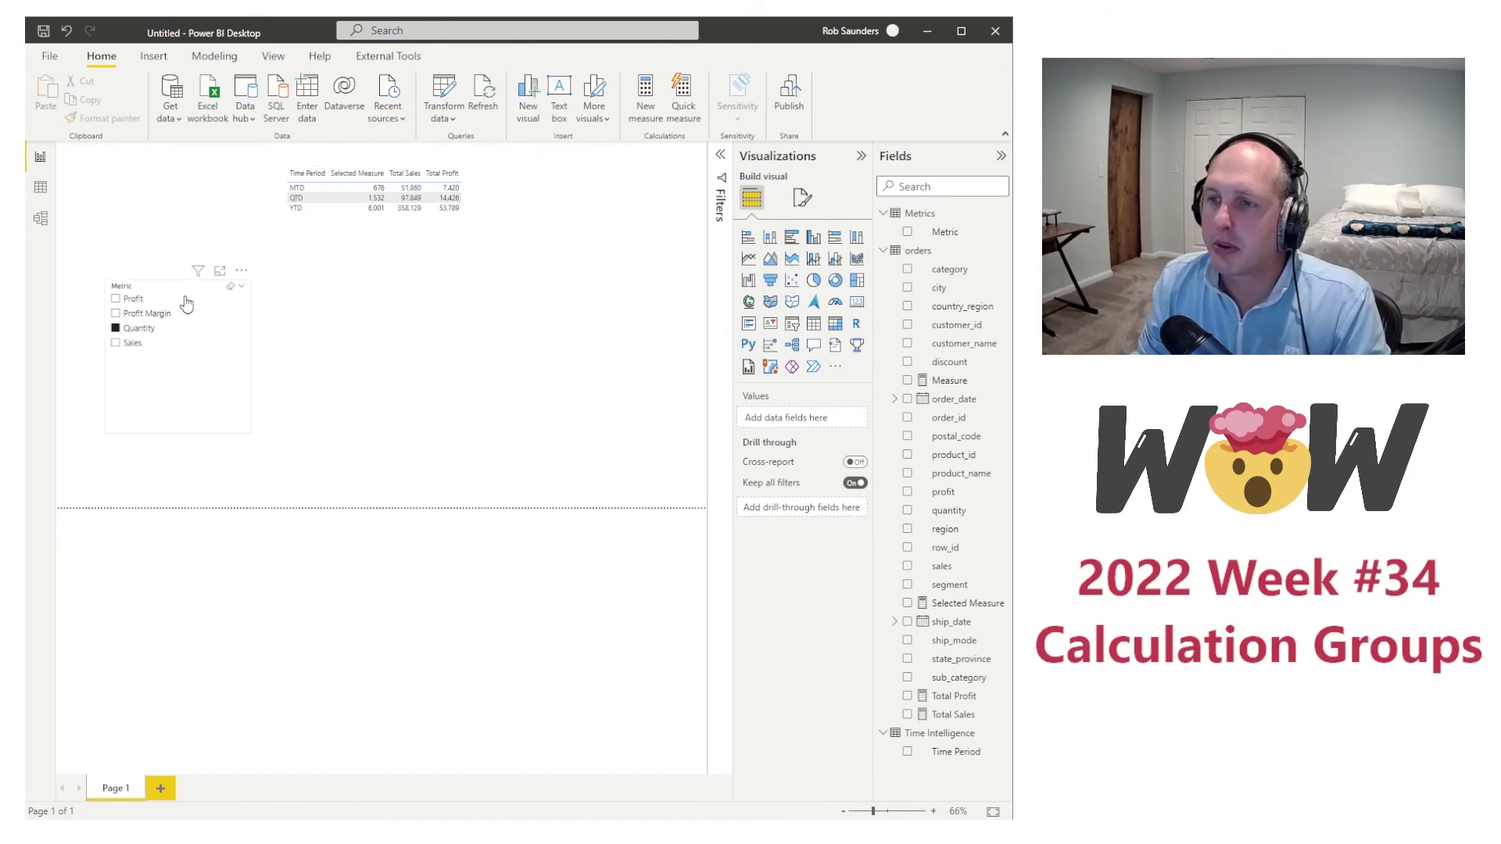
left_click(203, 338)
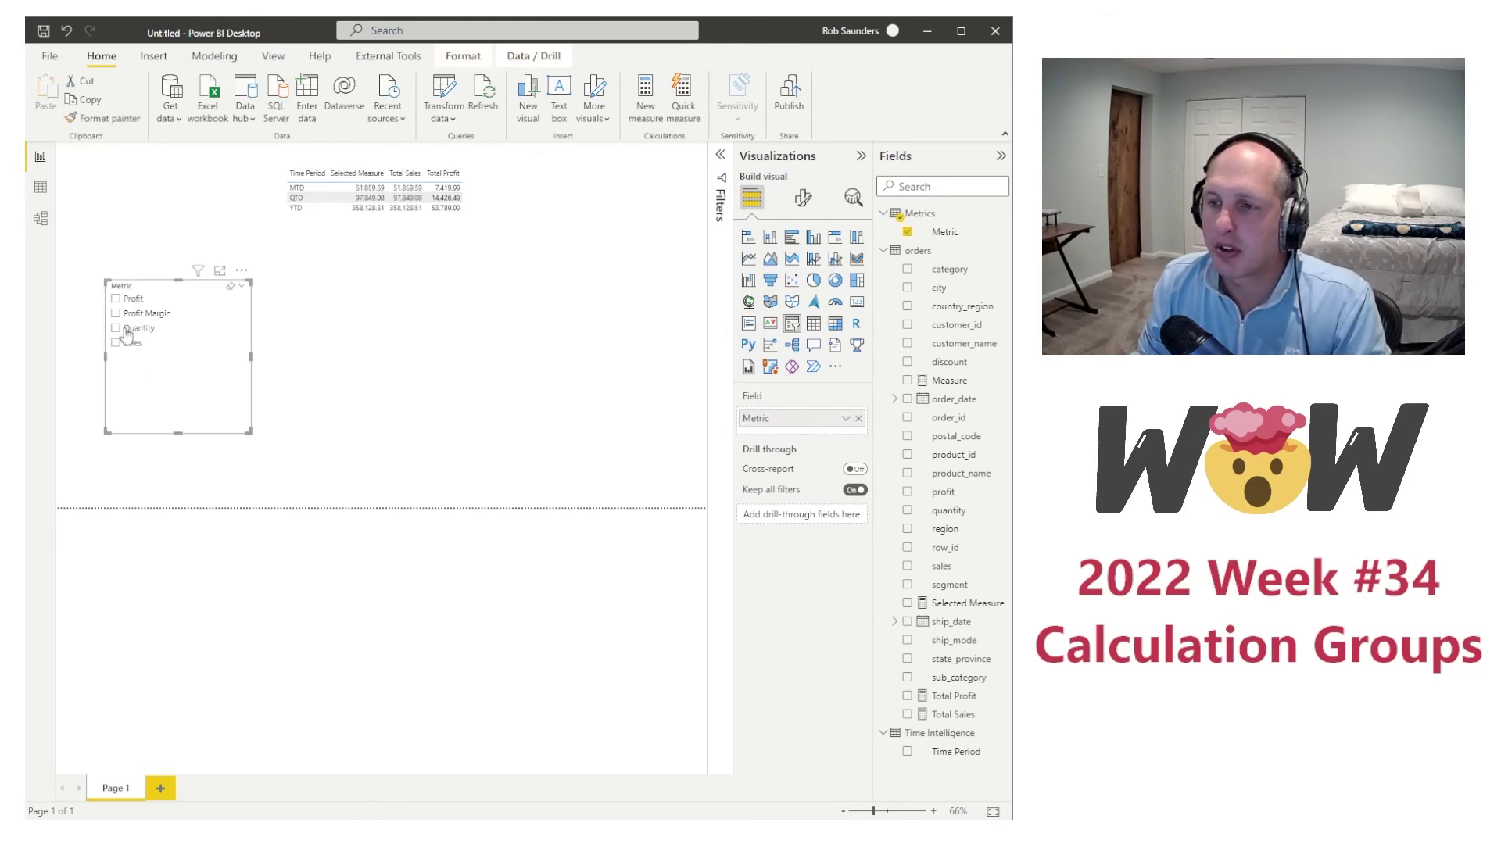
left_click(803, 197)
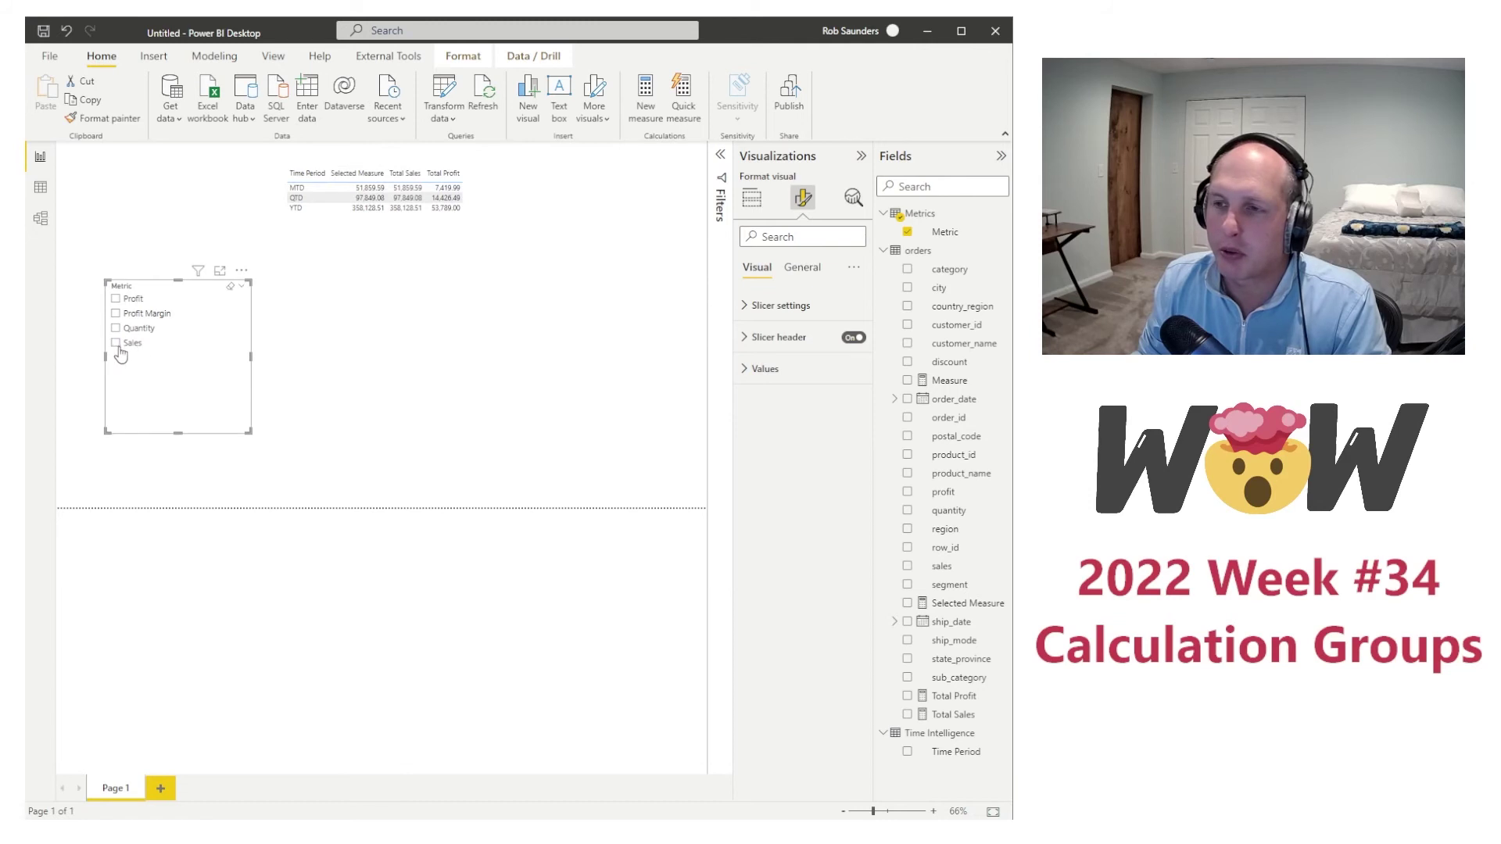
Step: Turn off Multi-select with Ctrl, enable Single select, and pick Sales in the slicer
left_click(115, 344)
left_click(115, 345)
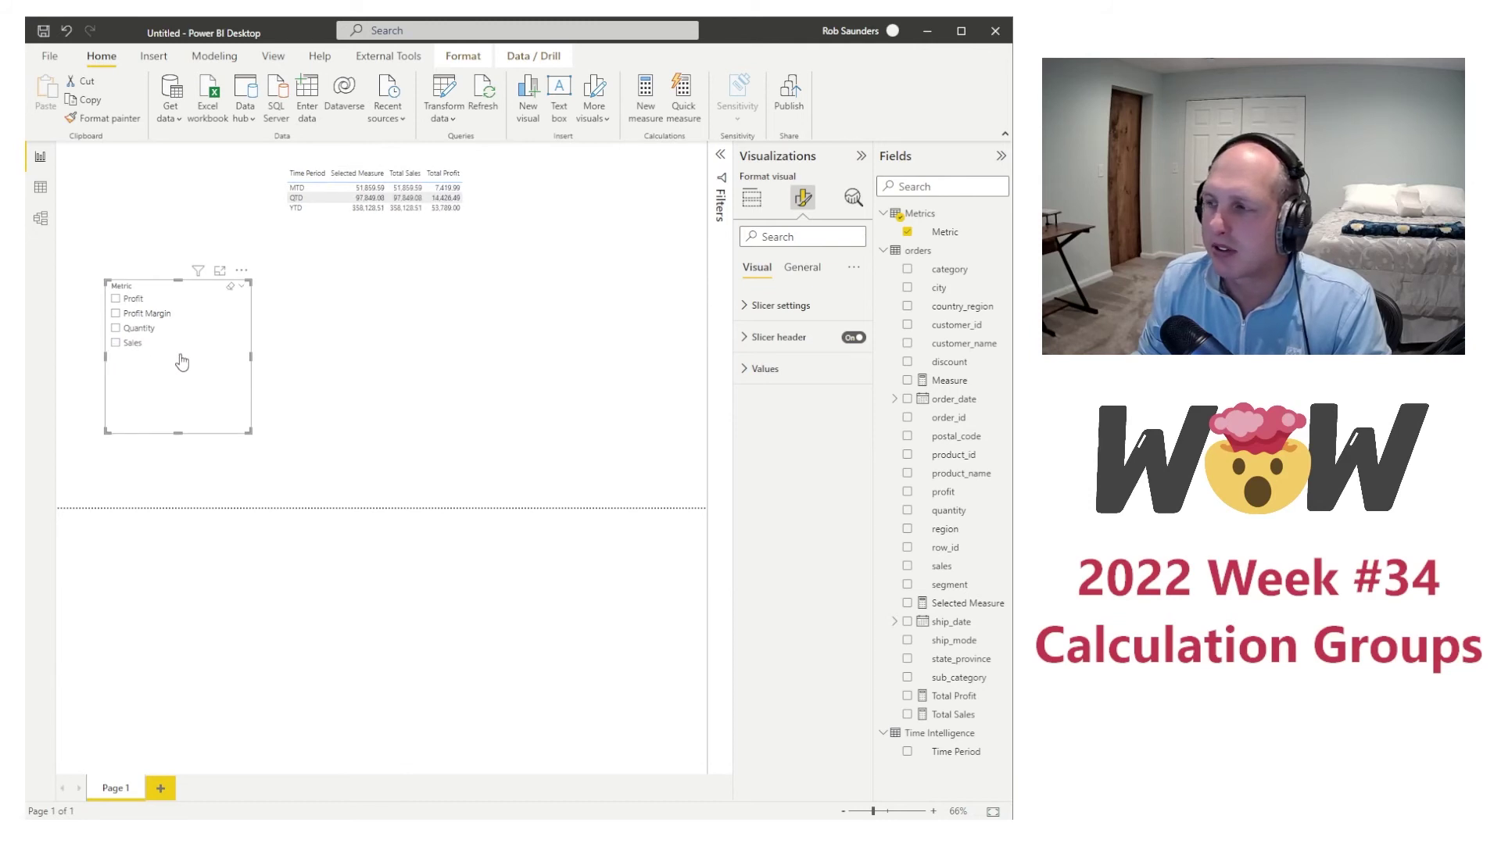
left_click(742, 307)
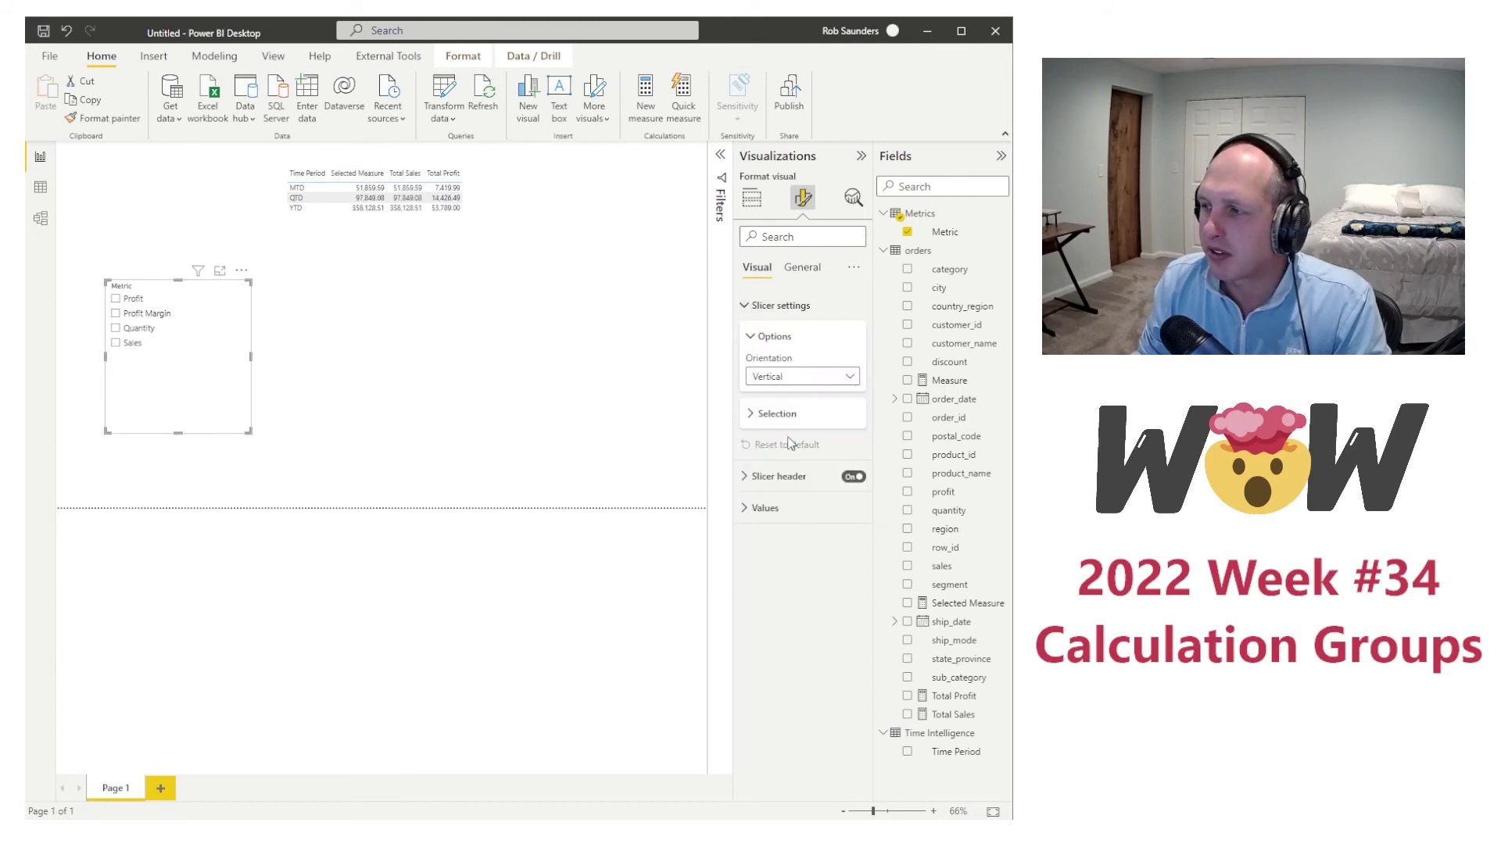
left_click(785, 425)
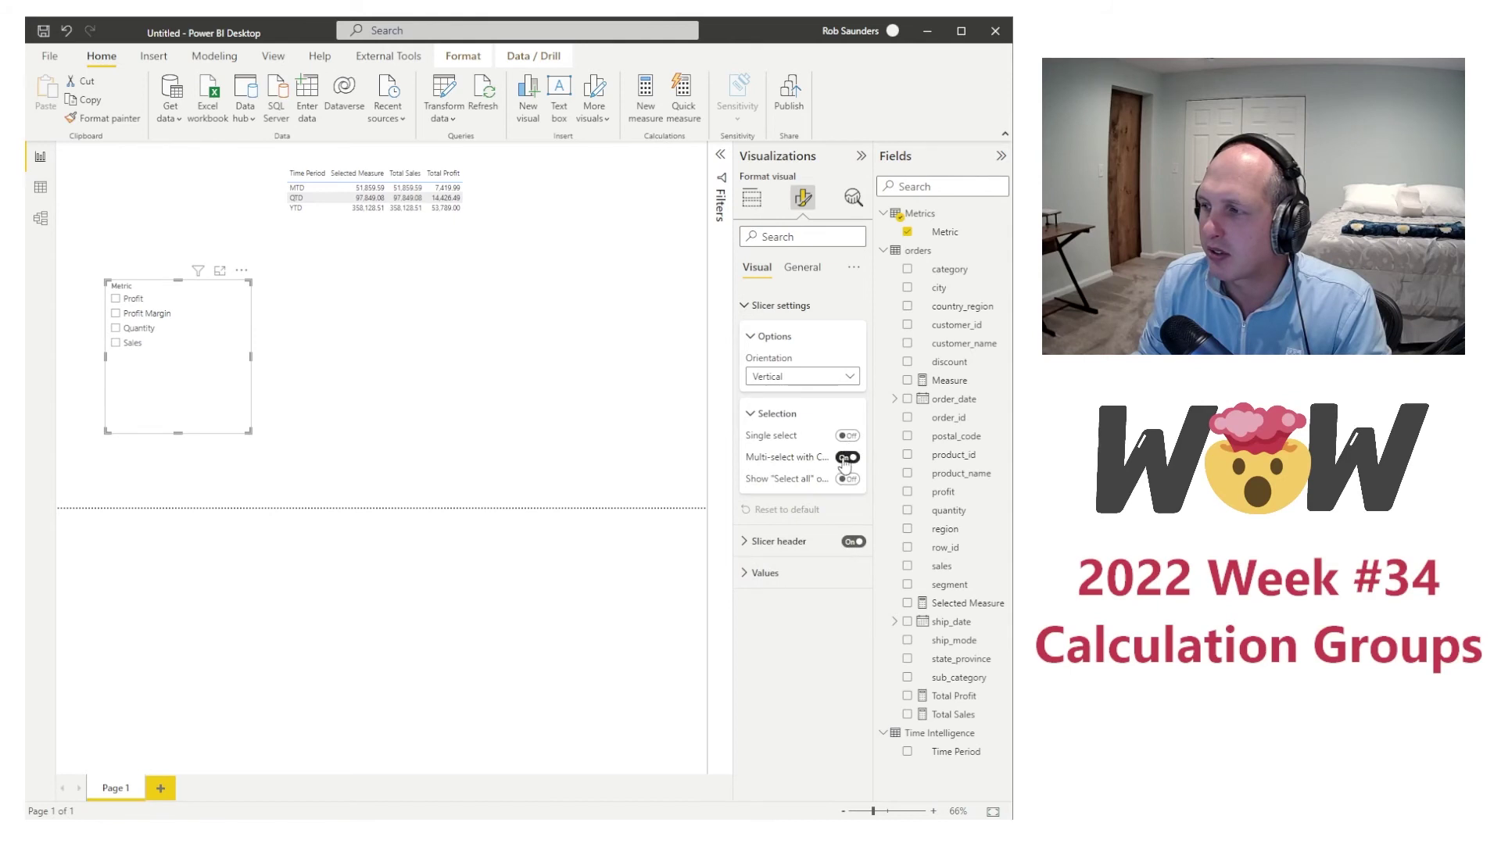
left_click(847, 458)
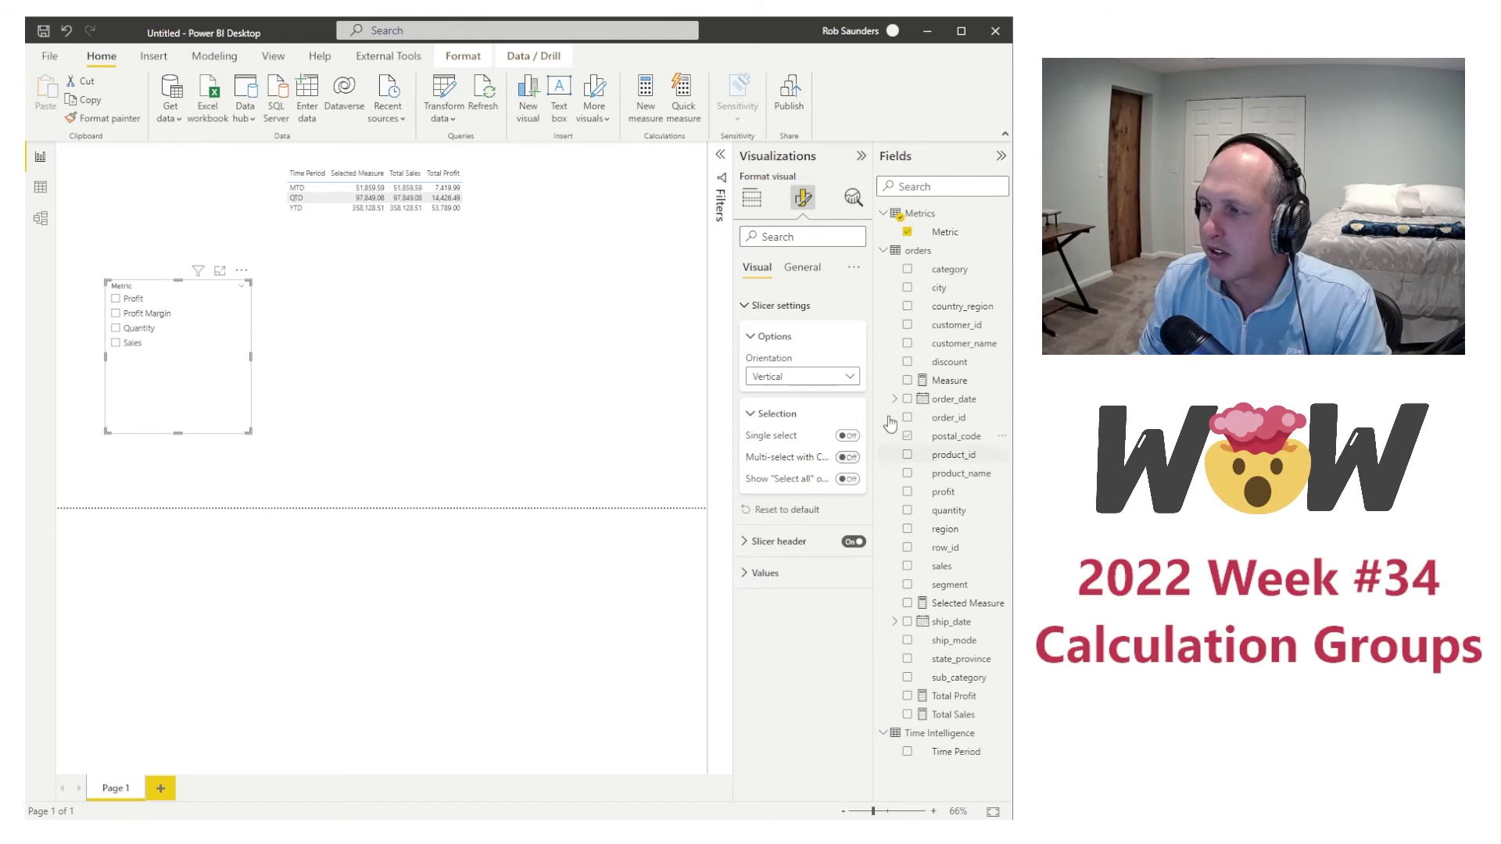
left_click(847, 436)
left_click(114, 345)
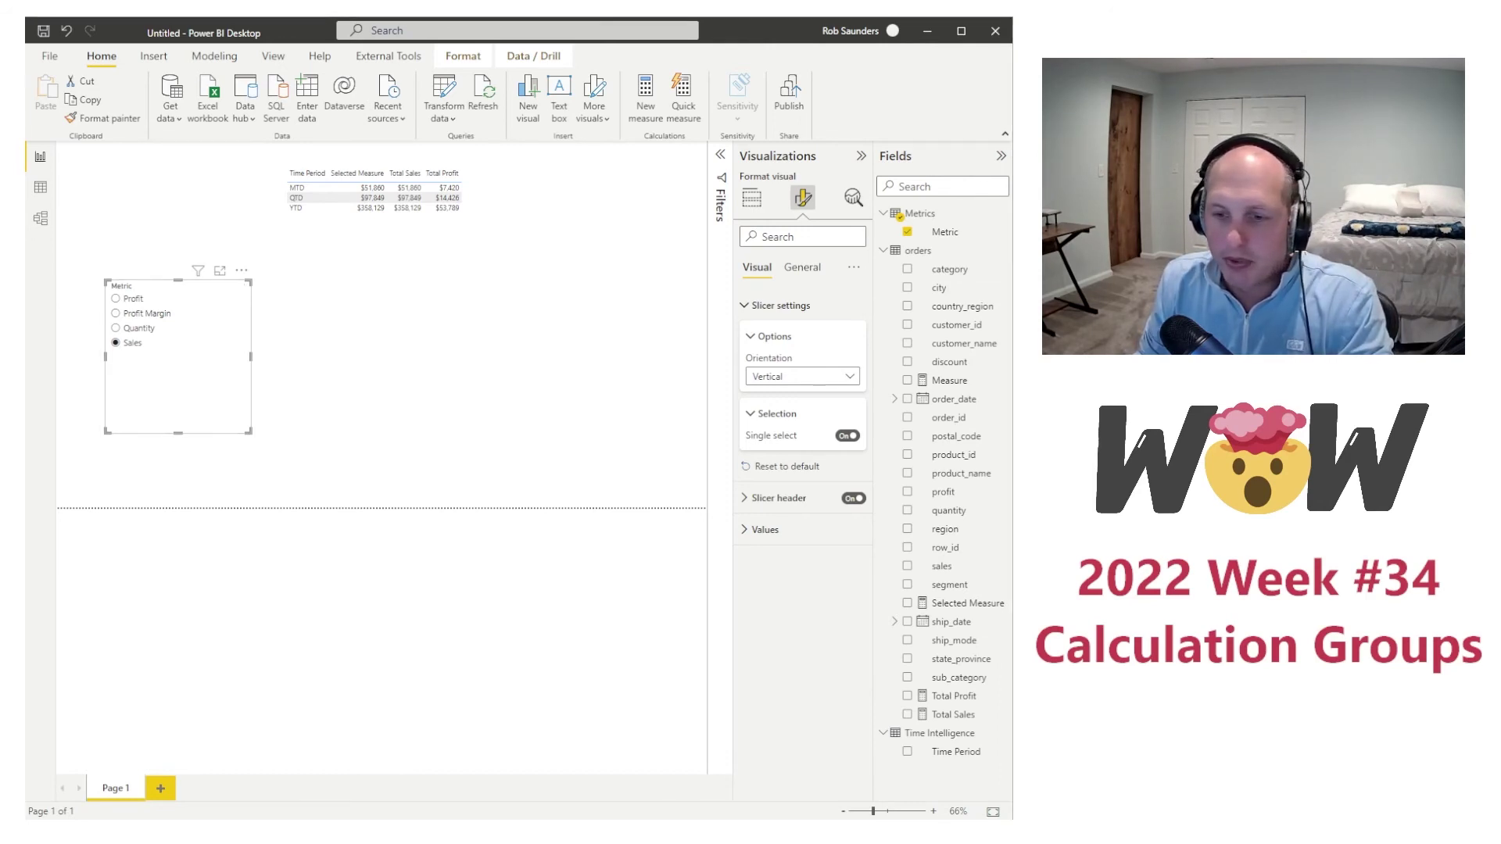
Step: Launch Tabular Editor from External Tools and review the Metrics calculation items
left_click(384, 54)
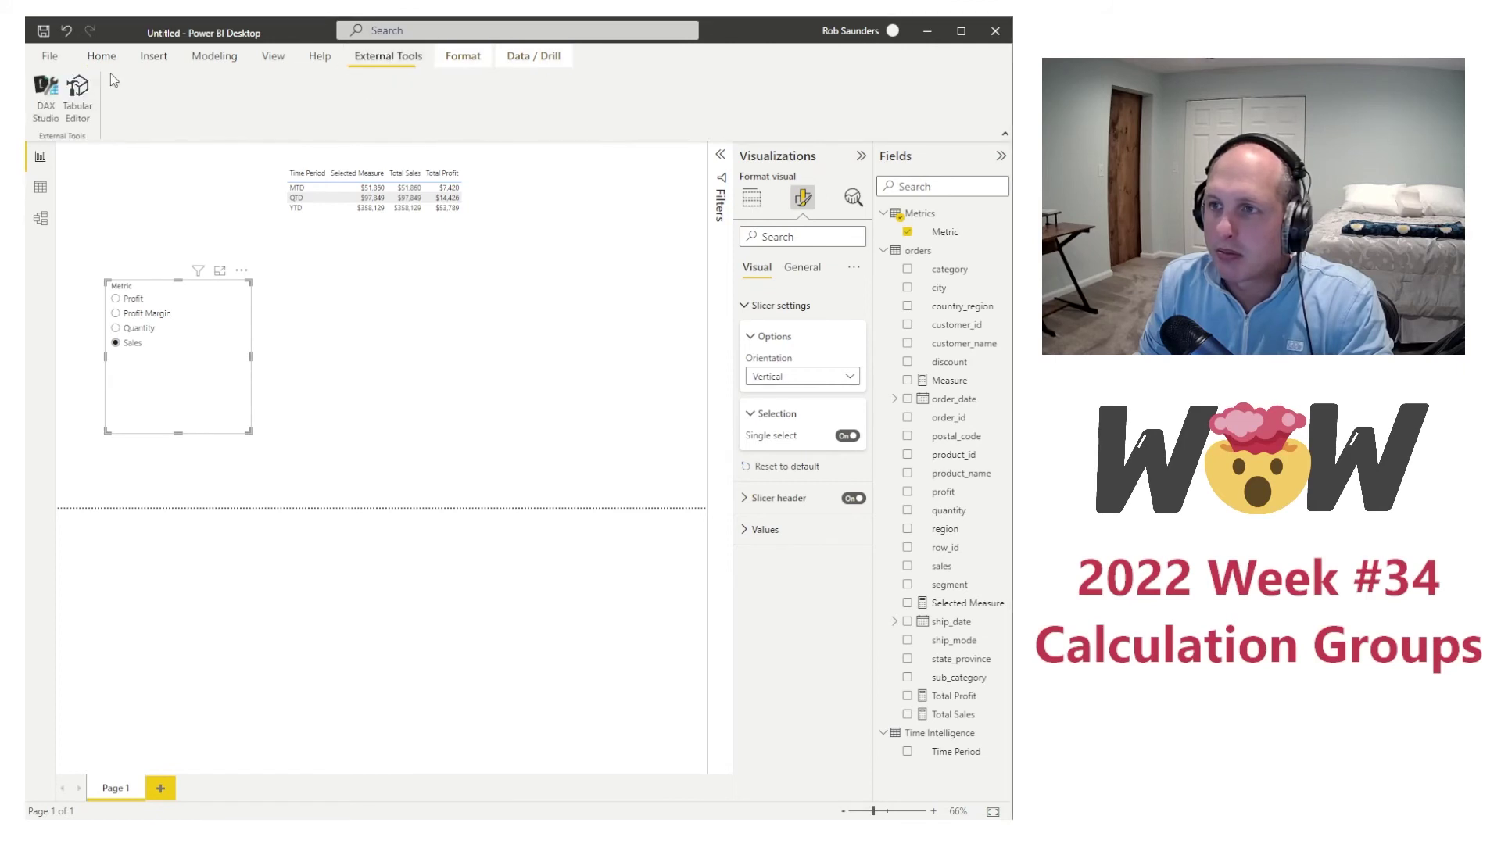
left_click(78, 101)
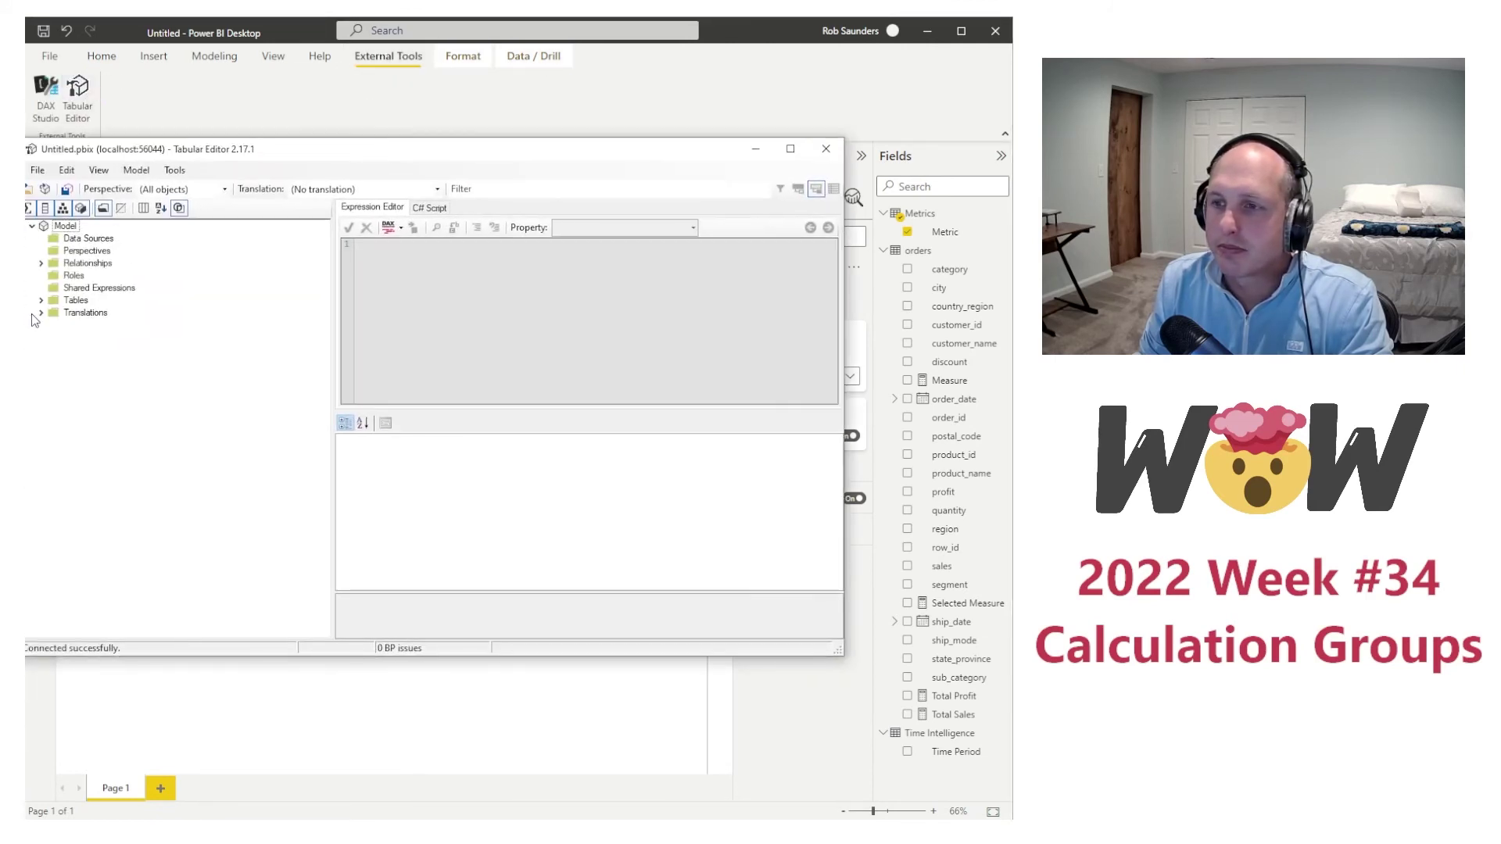
left_click(41, 302)
left_click(50, 337)
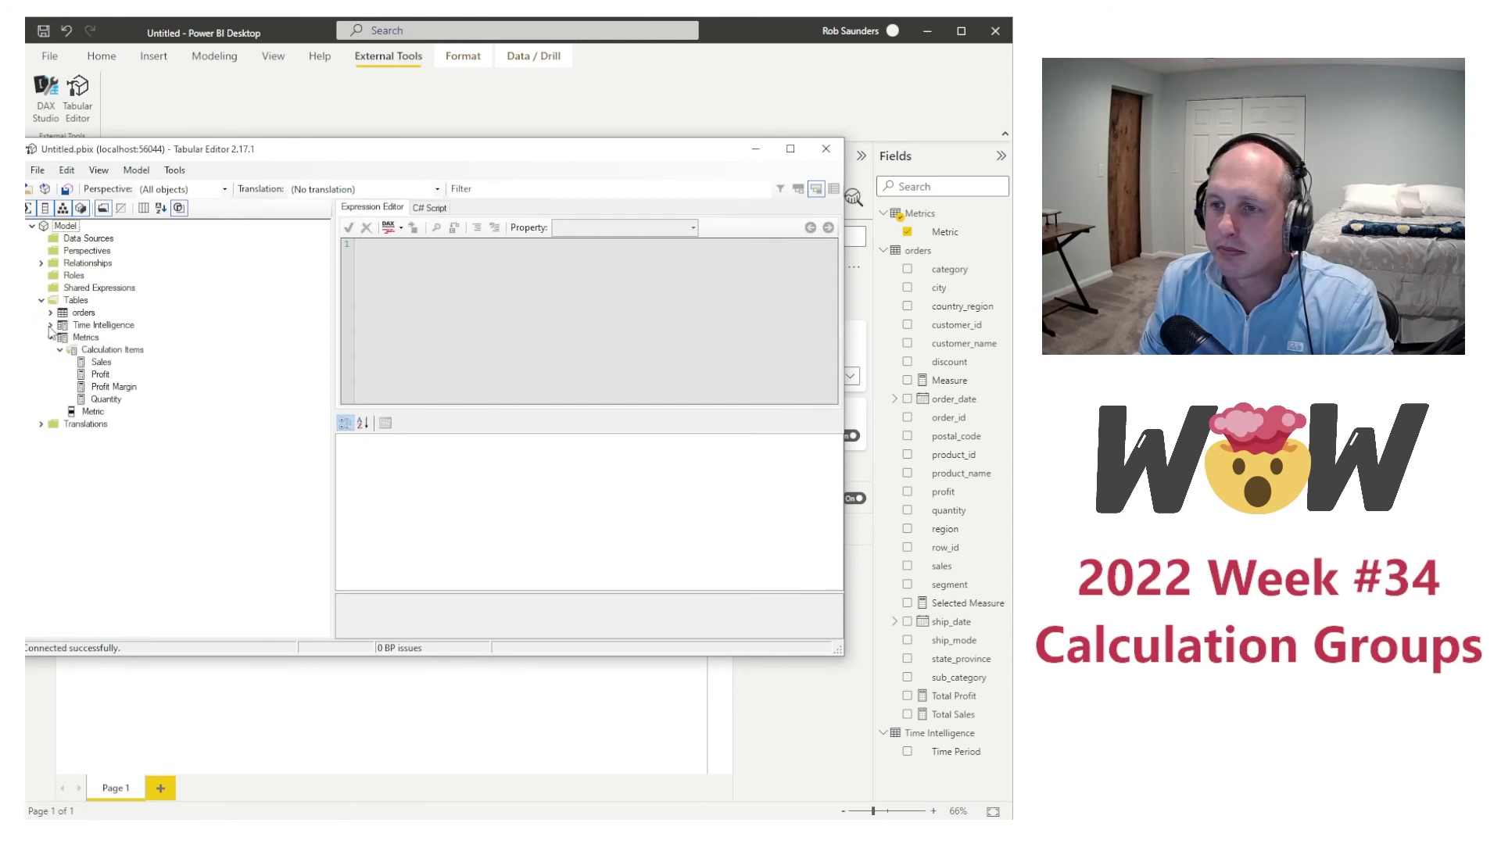
left_click(101, 362)
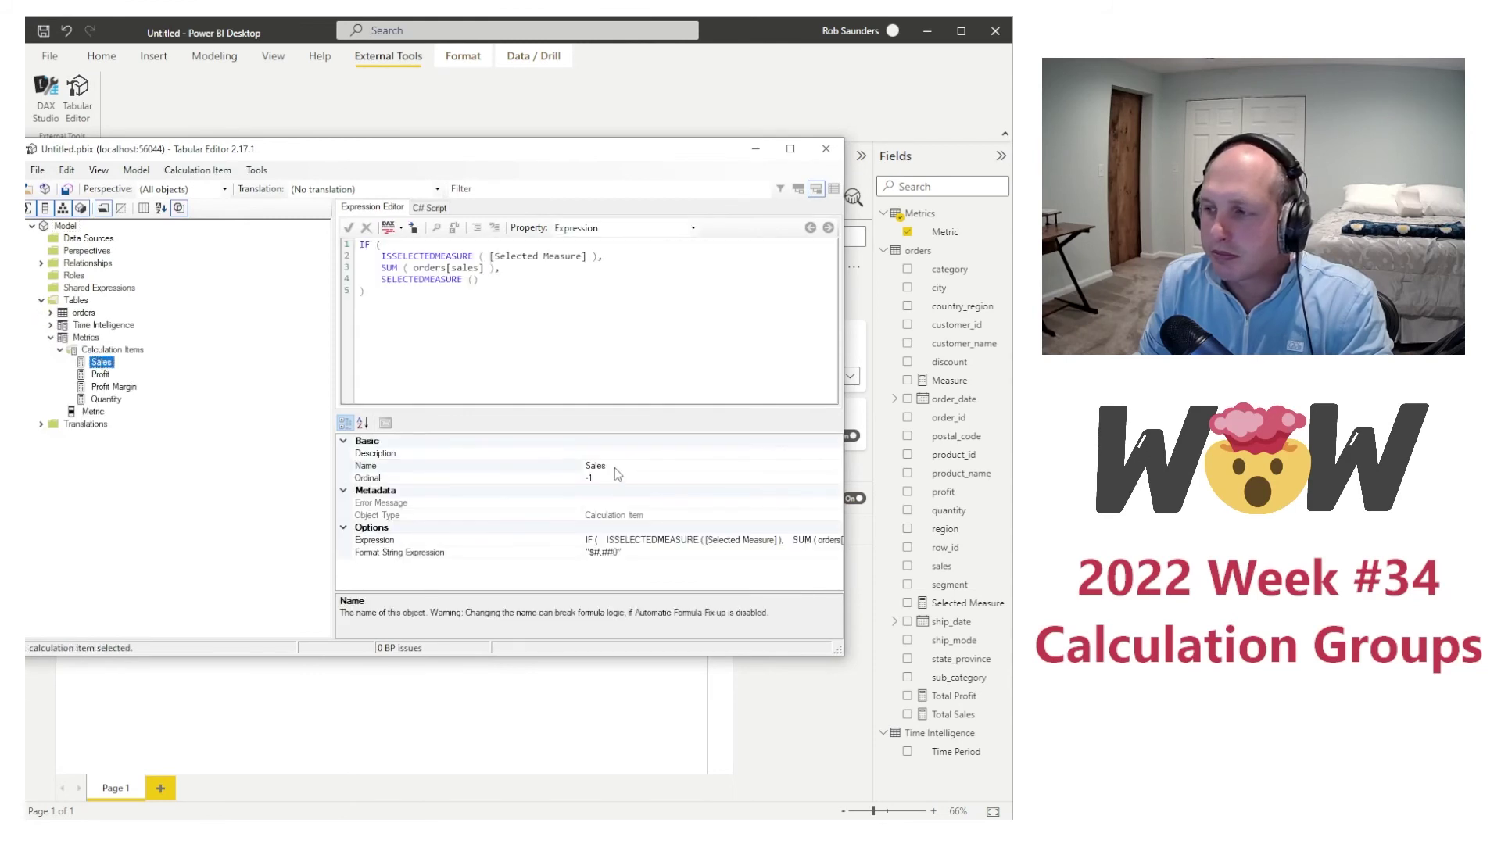
left_click(102, 375)
left_click(111, 386)
left_click(110, 398)
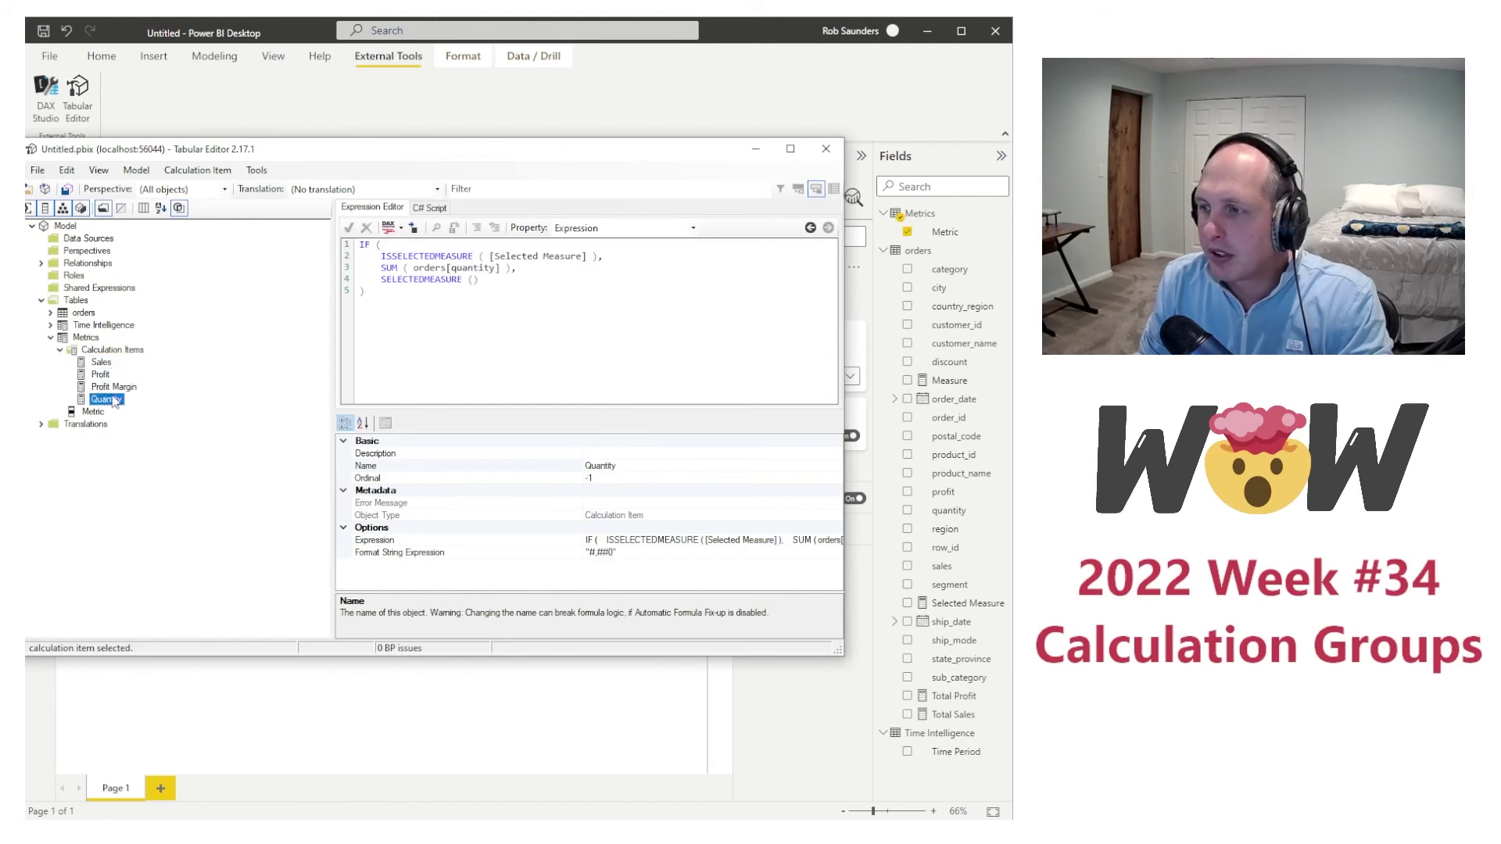
left_click(111, 384)
left_click(102, 362)
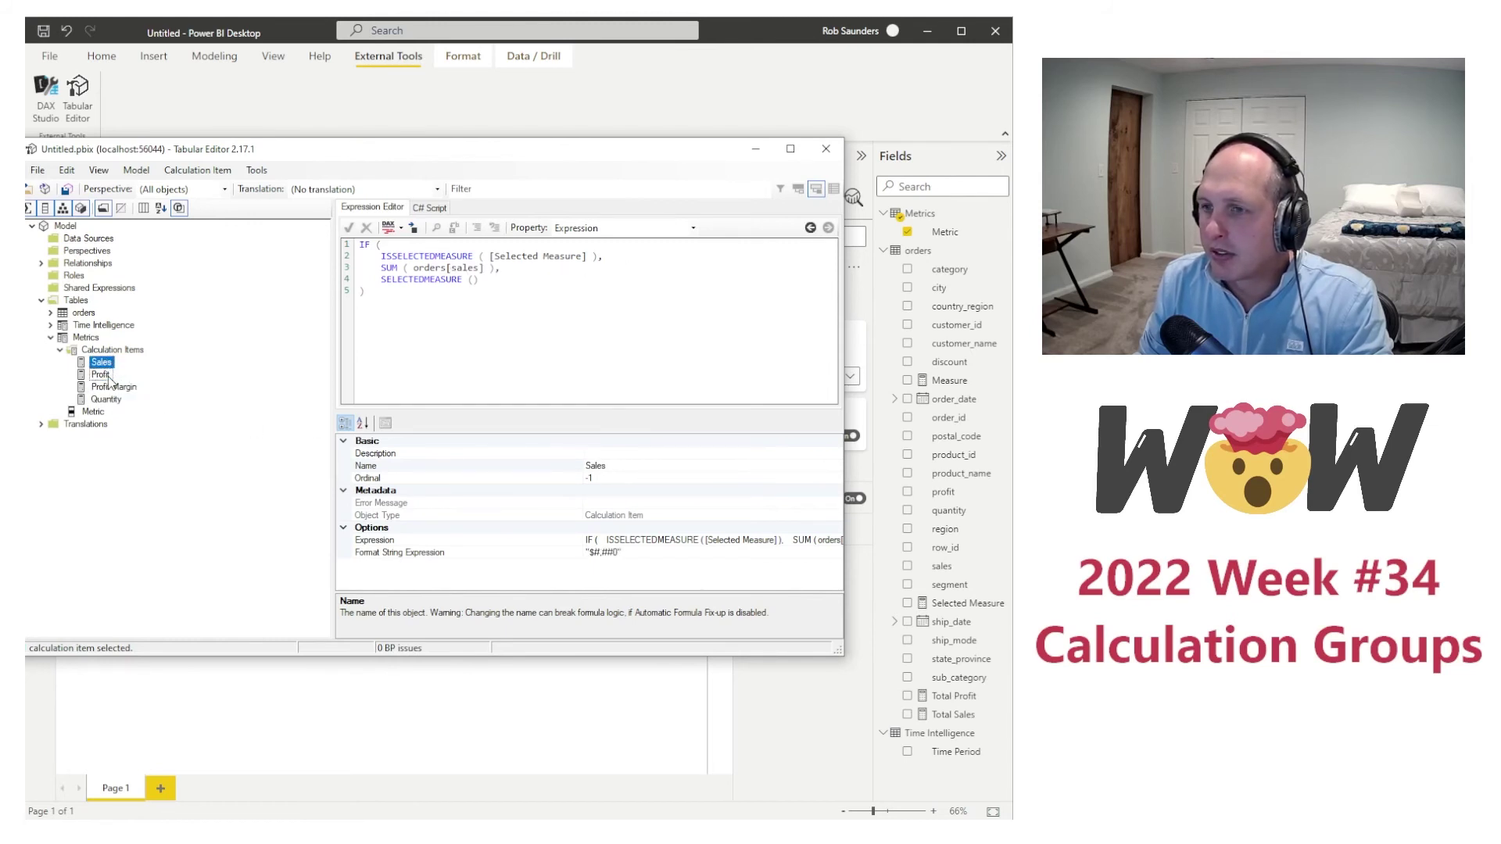
left_click(108, 375)
left_click(114, 388)
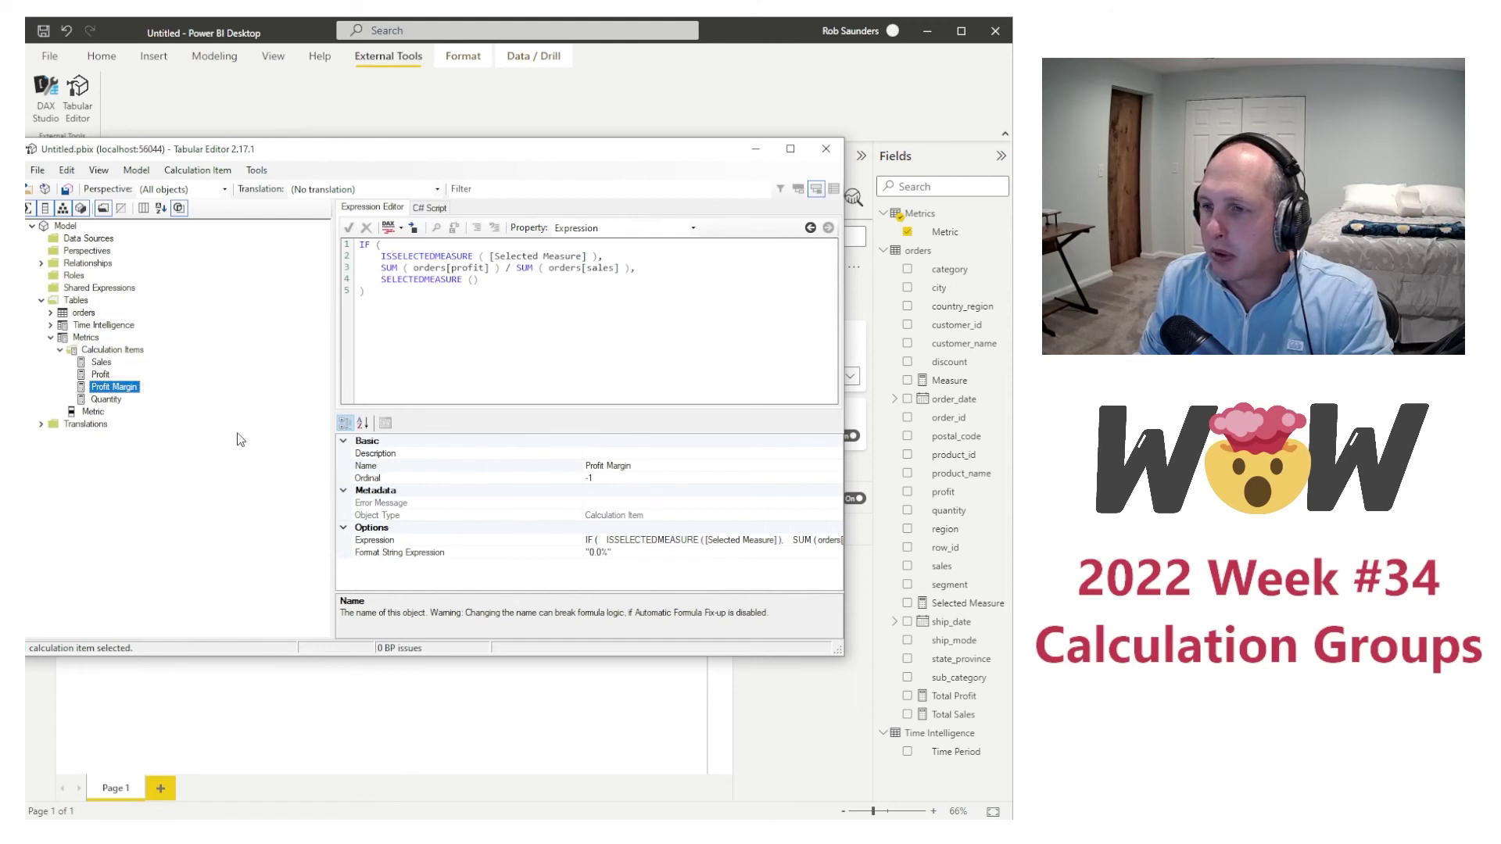
Step: Set the Sales calculation item's ordinal to 3
left_click(104, 365)
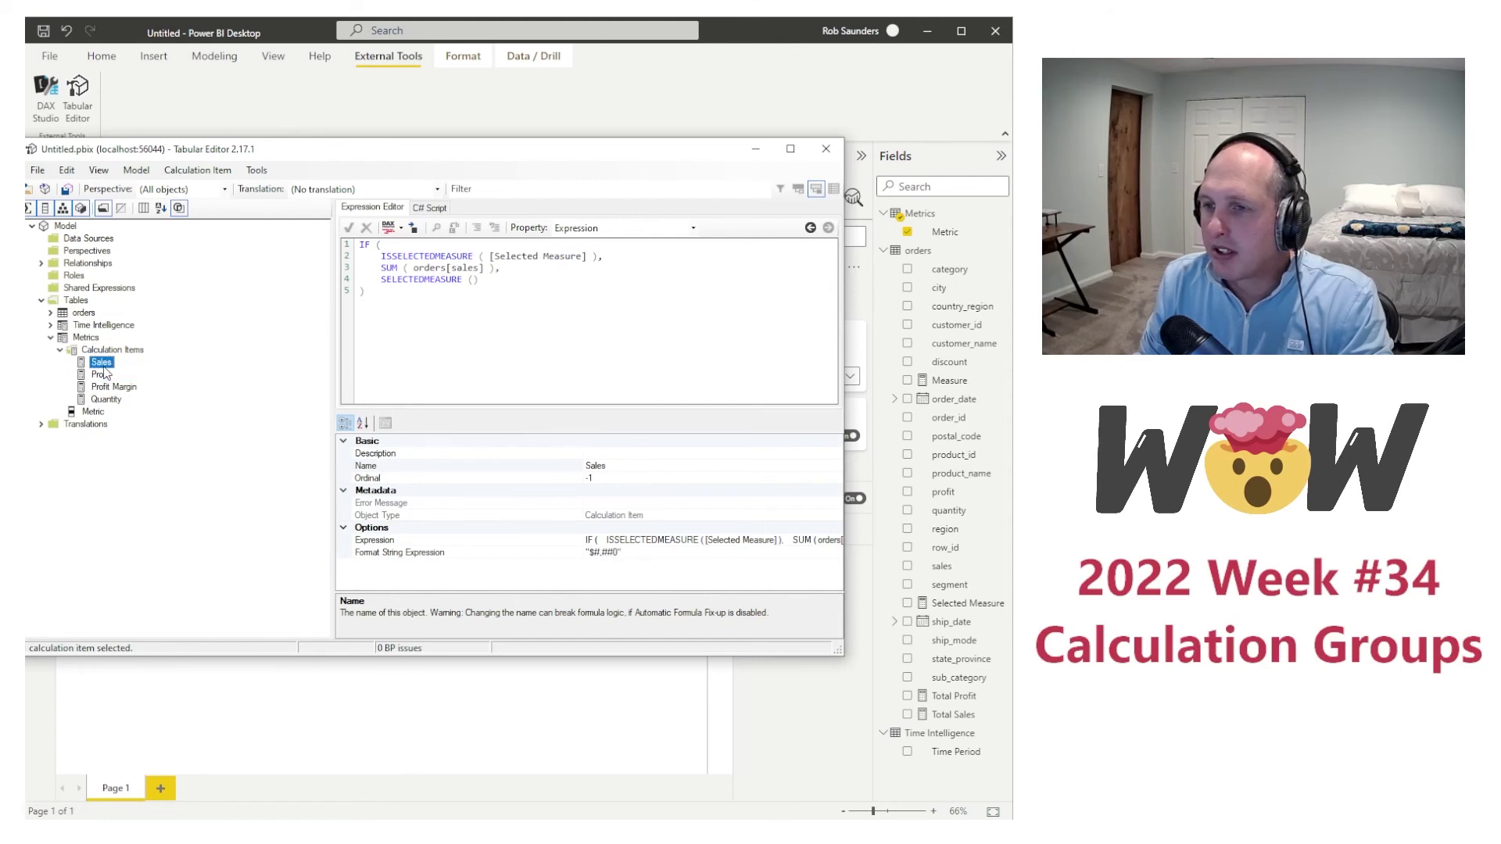
left_click(607, 478)
type("3")
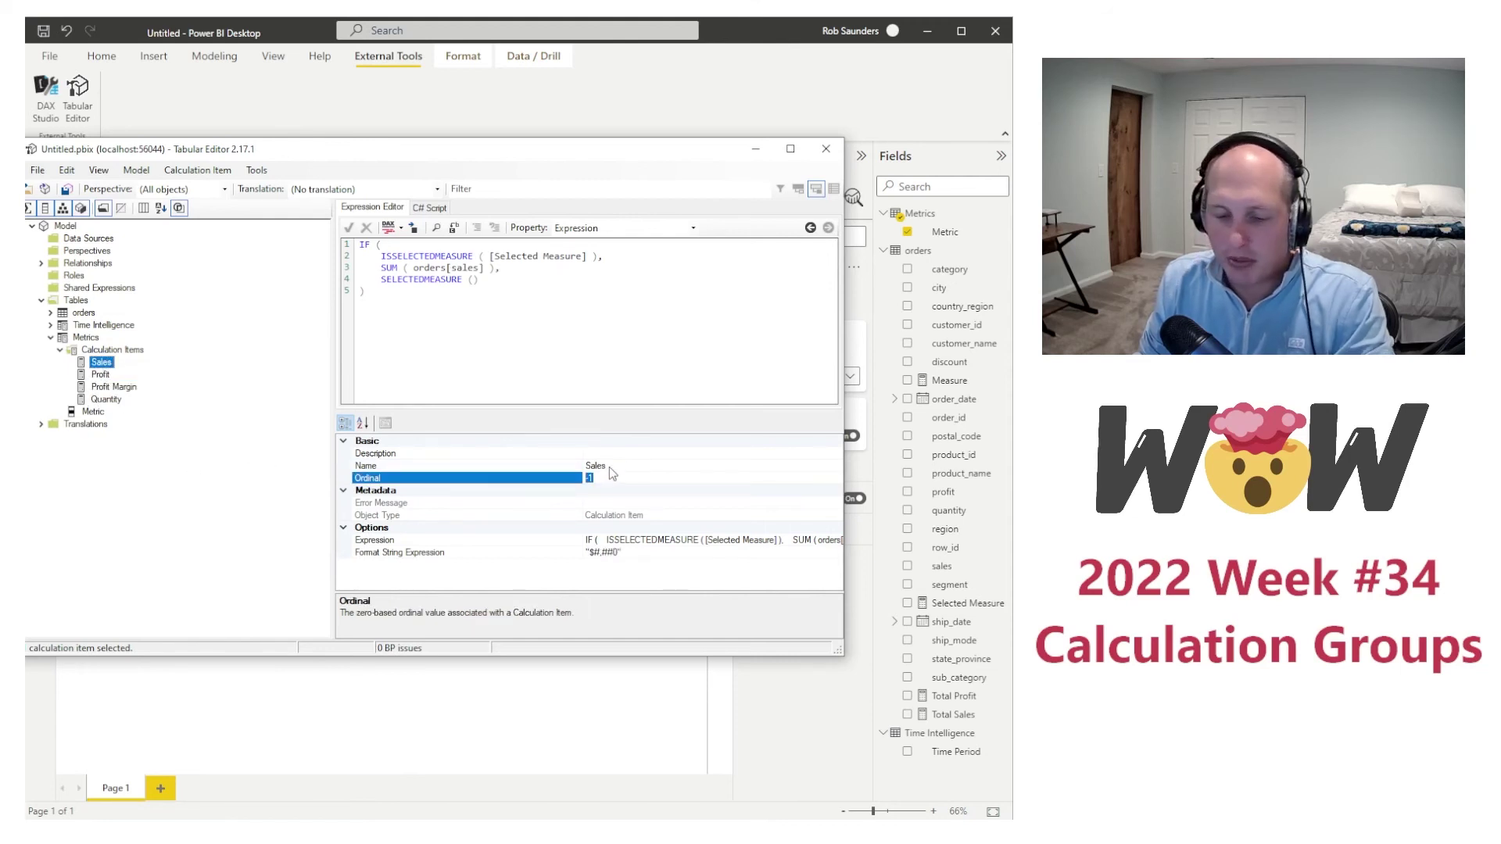
key("Return")
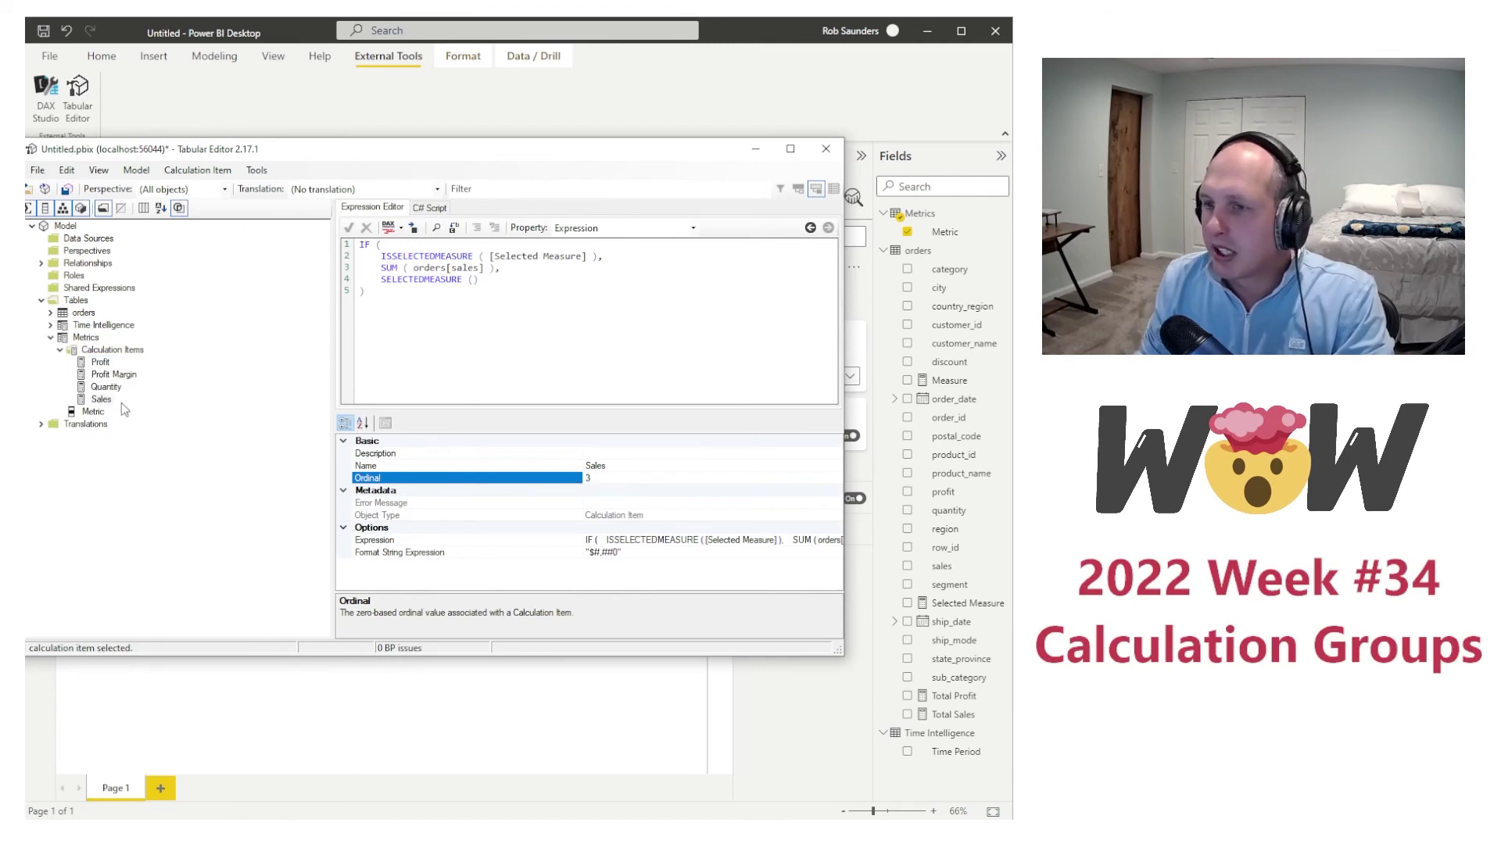
Step: Check the current ordinals of the Profit, Profit Margin and Quantity items
left_click(107, 375)
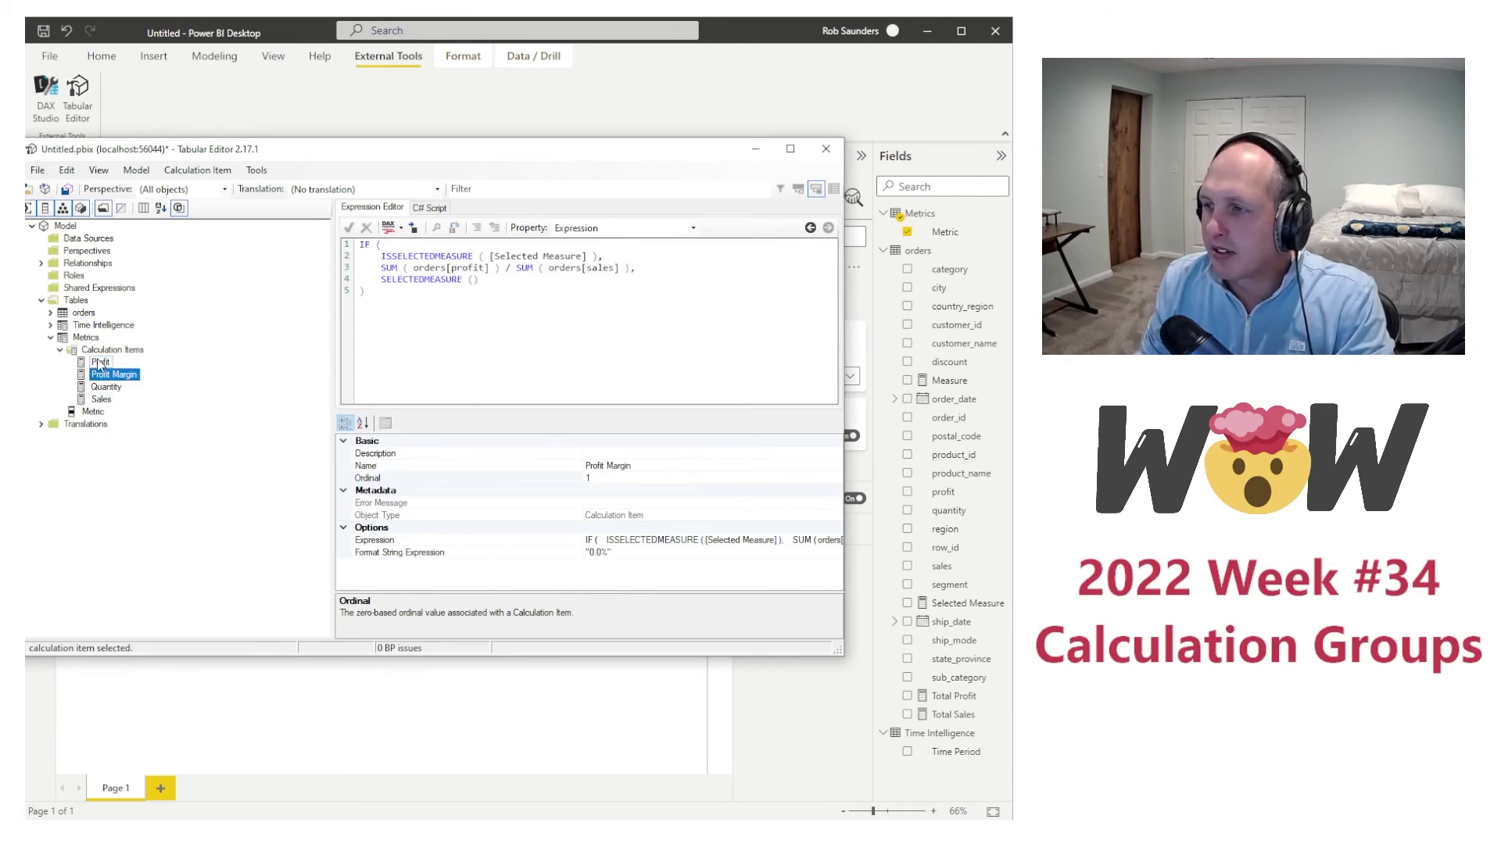
left_click(100, 362)
left_click(102, 375)
left_click(101, 401)
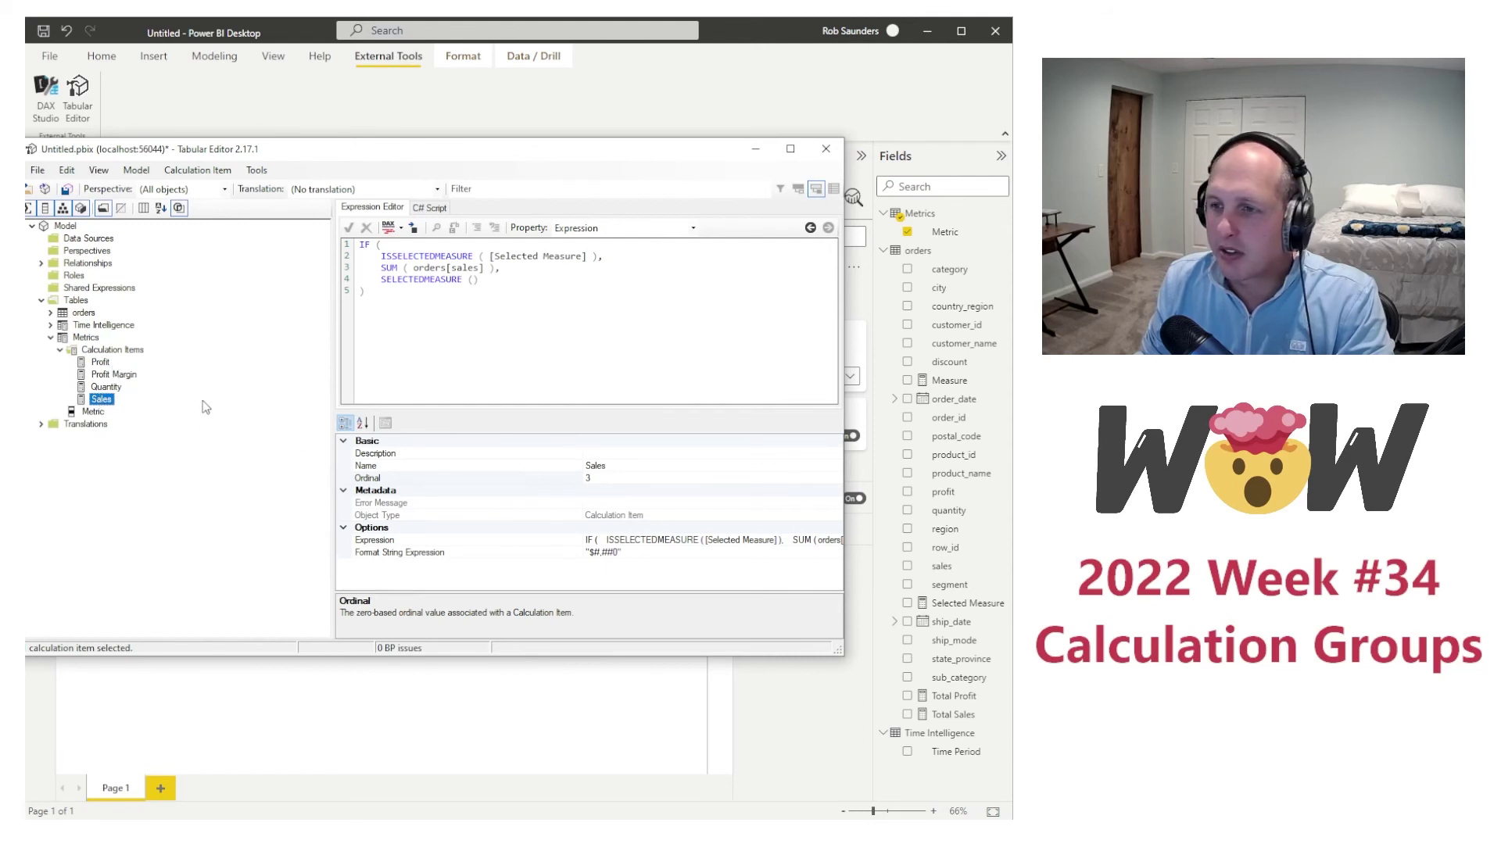
left_click(102, 365)
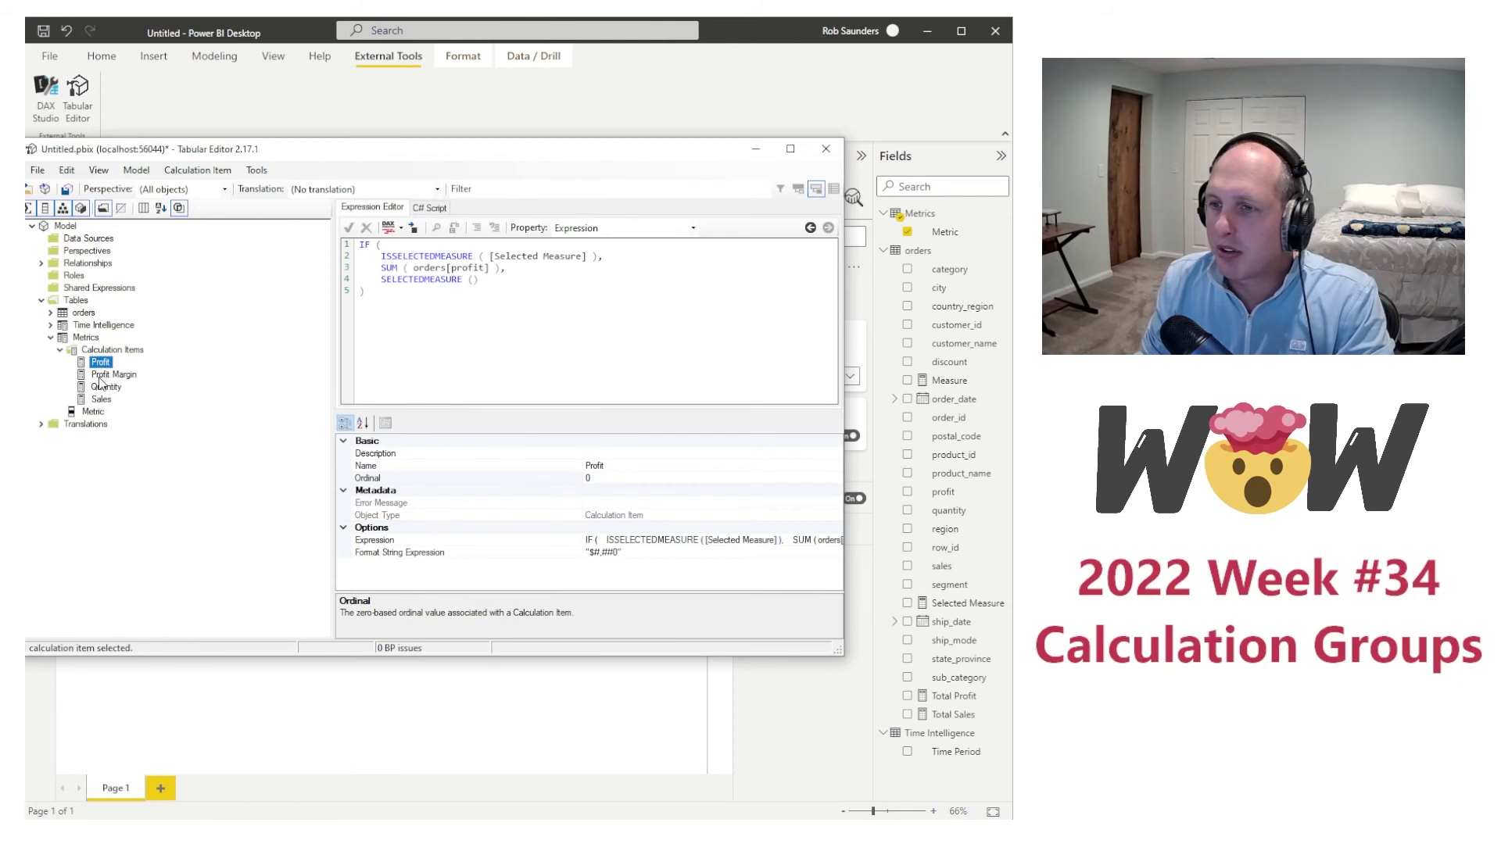
left_click(102, 388)
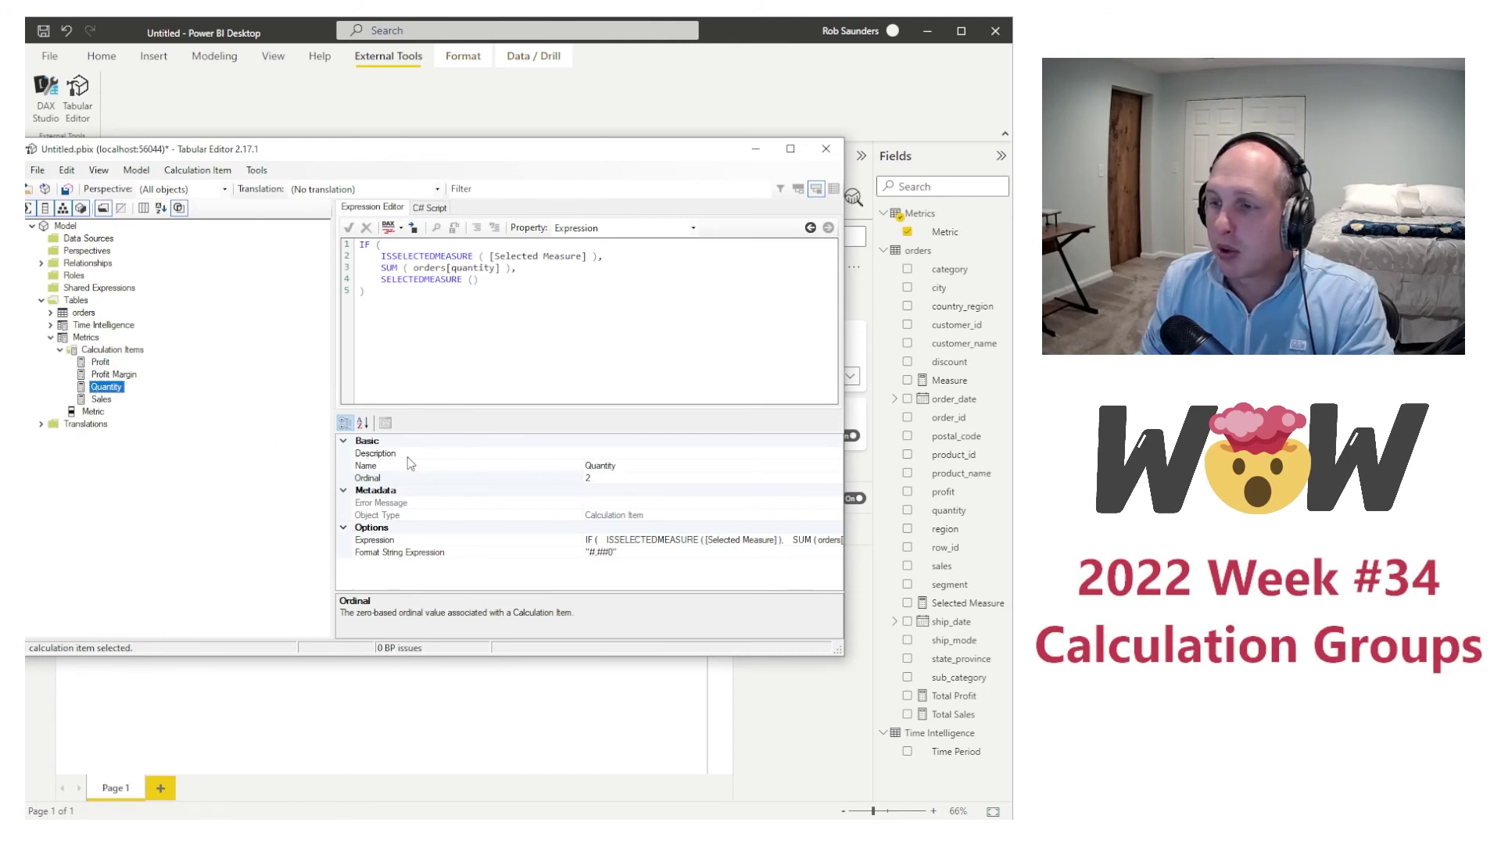
Step: Set the Profit calculation item's ordinal to 1
left_click(95, 364)
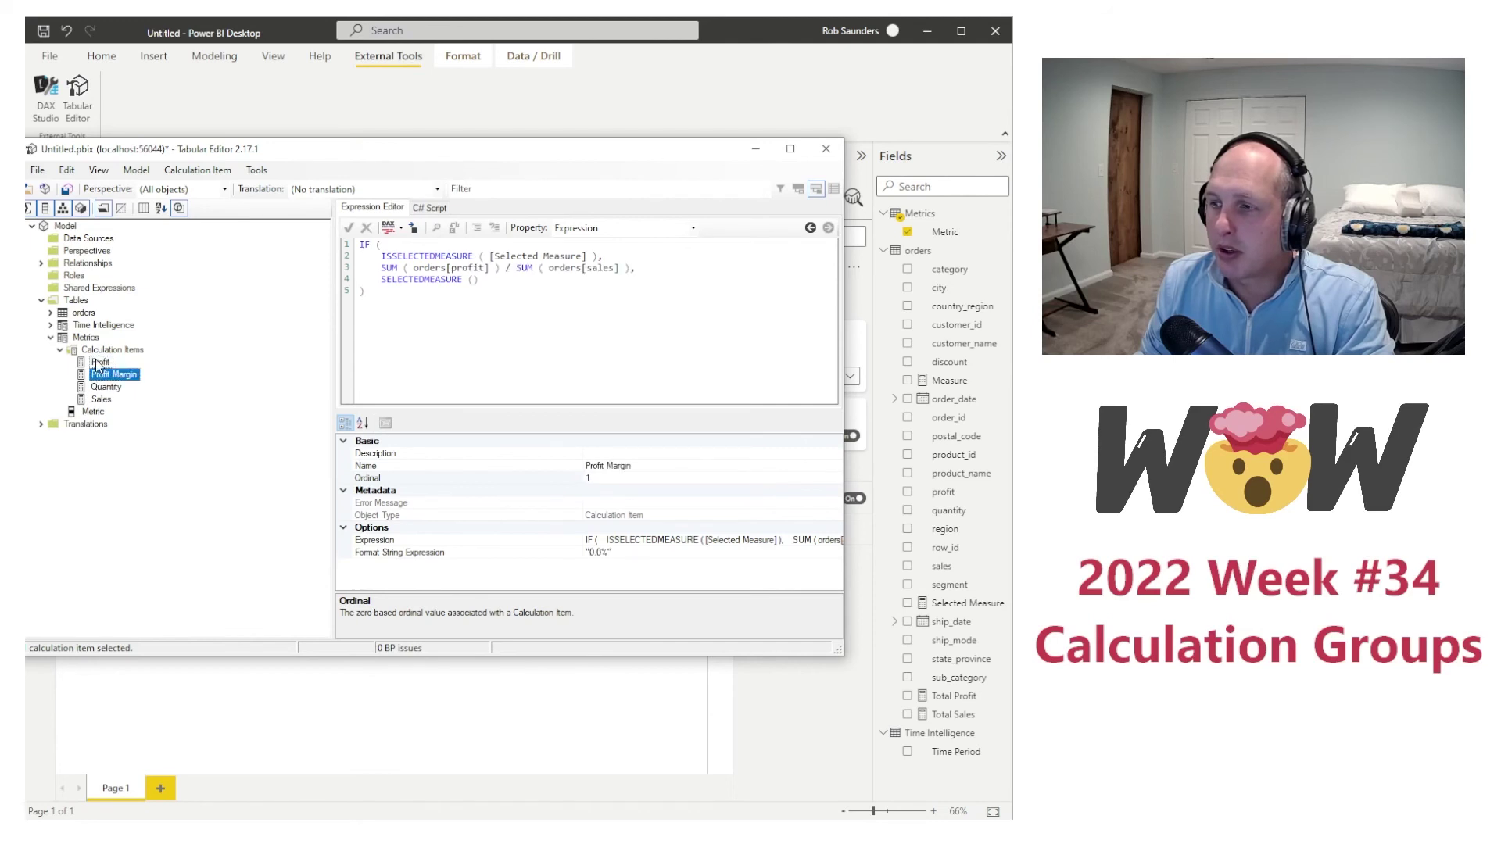
double_click(97, 364)
left_click(559, 478)
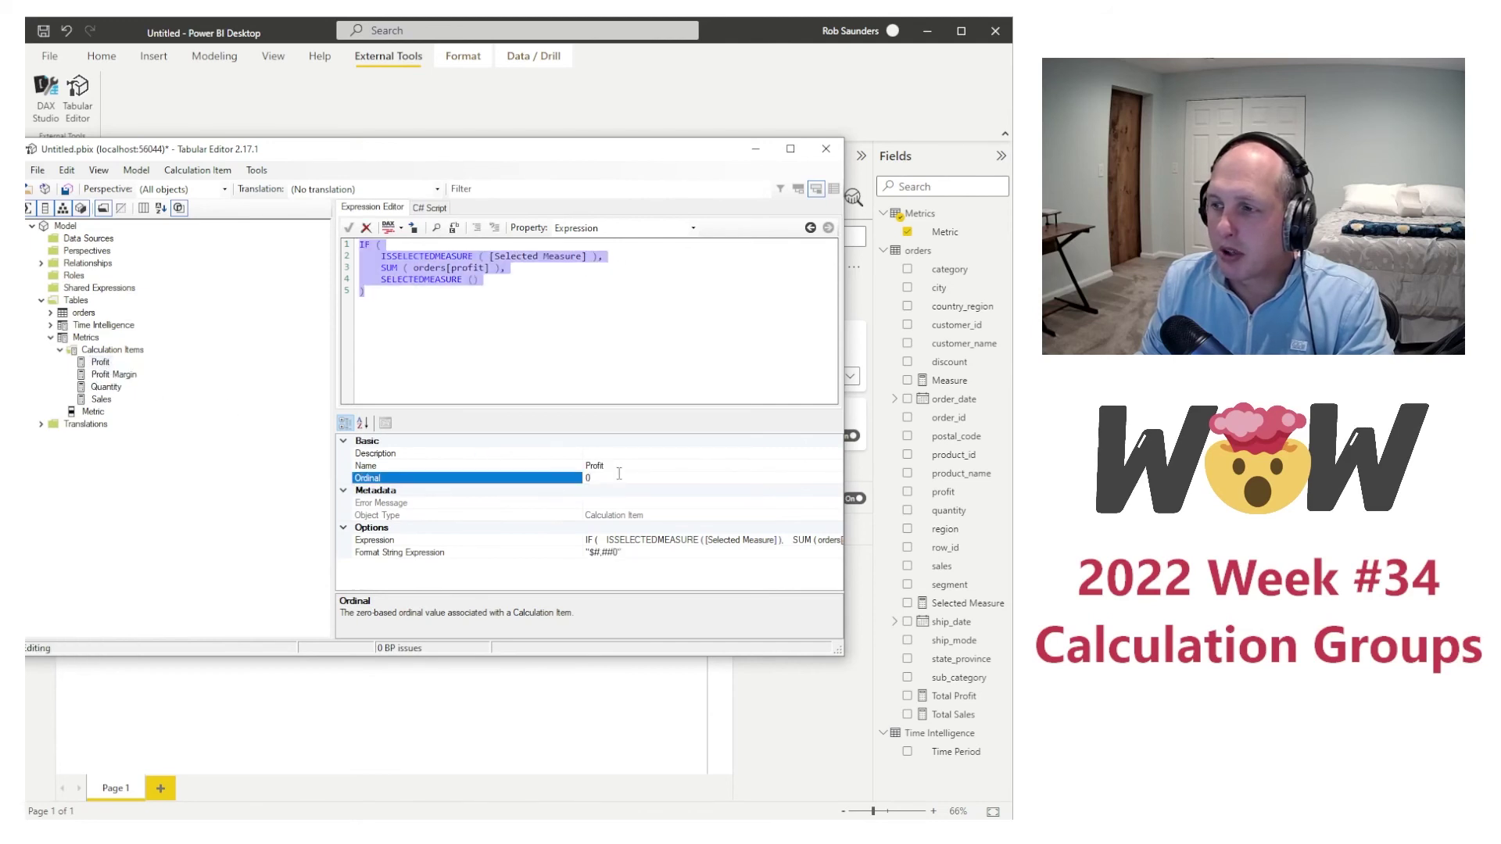
left_click(446, 423)
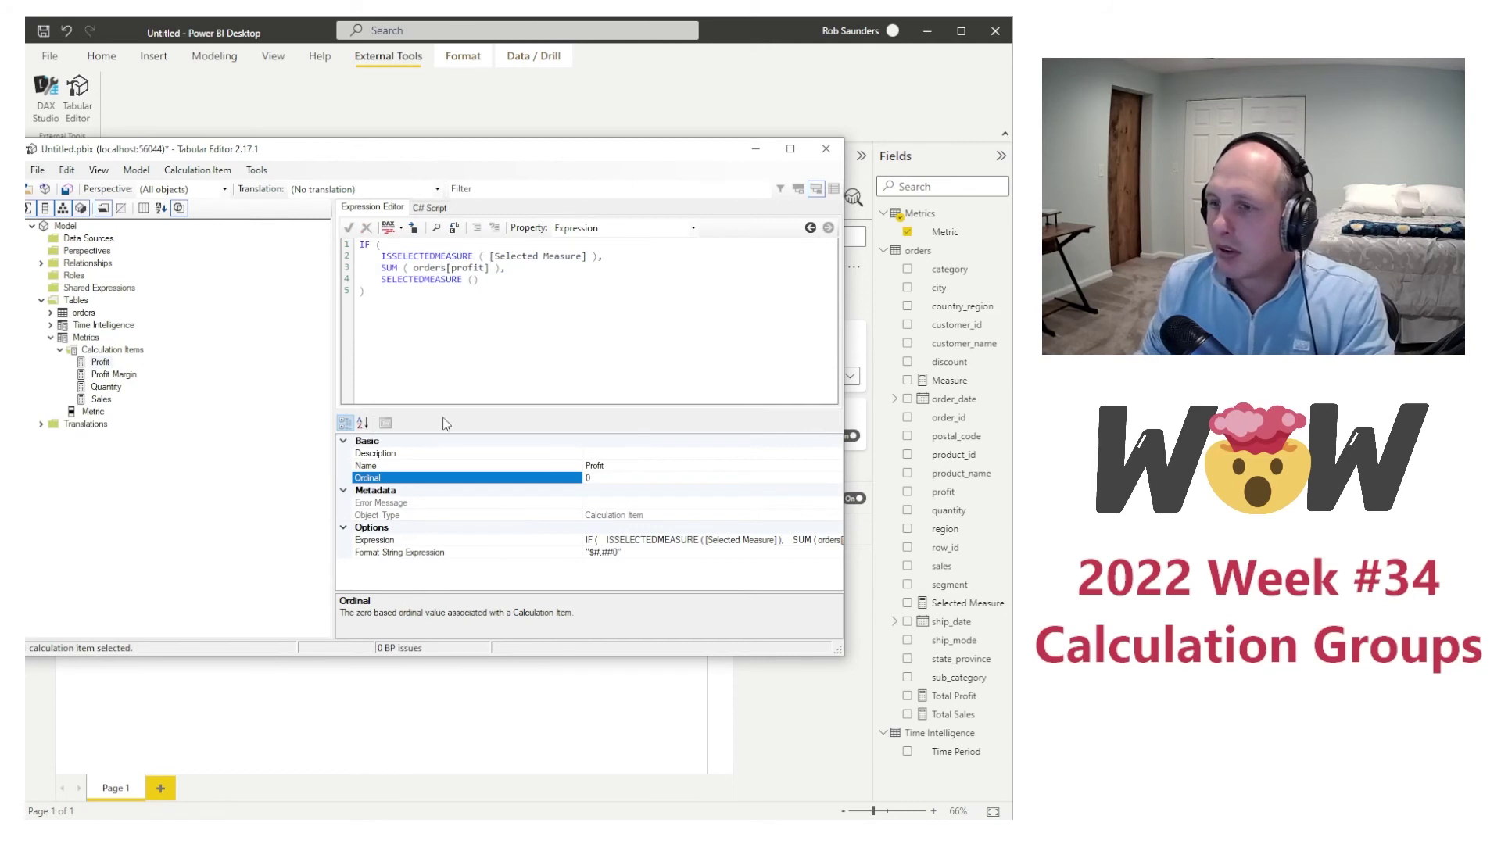
left_click(114, 376)
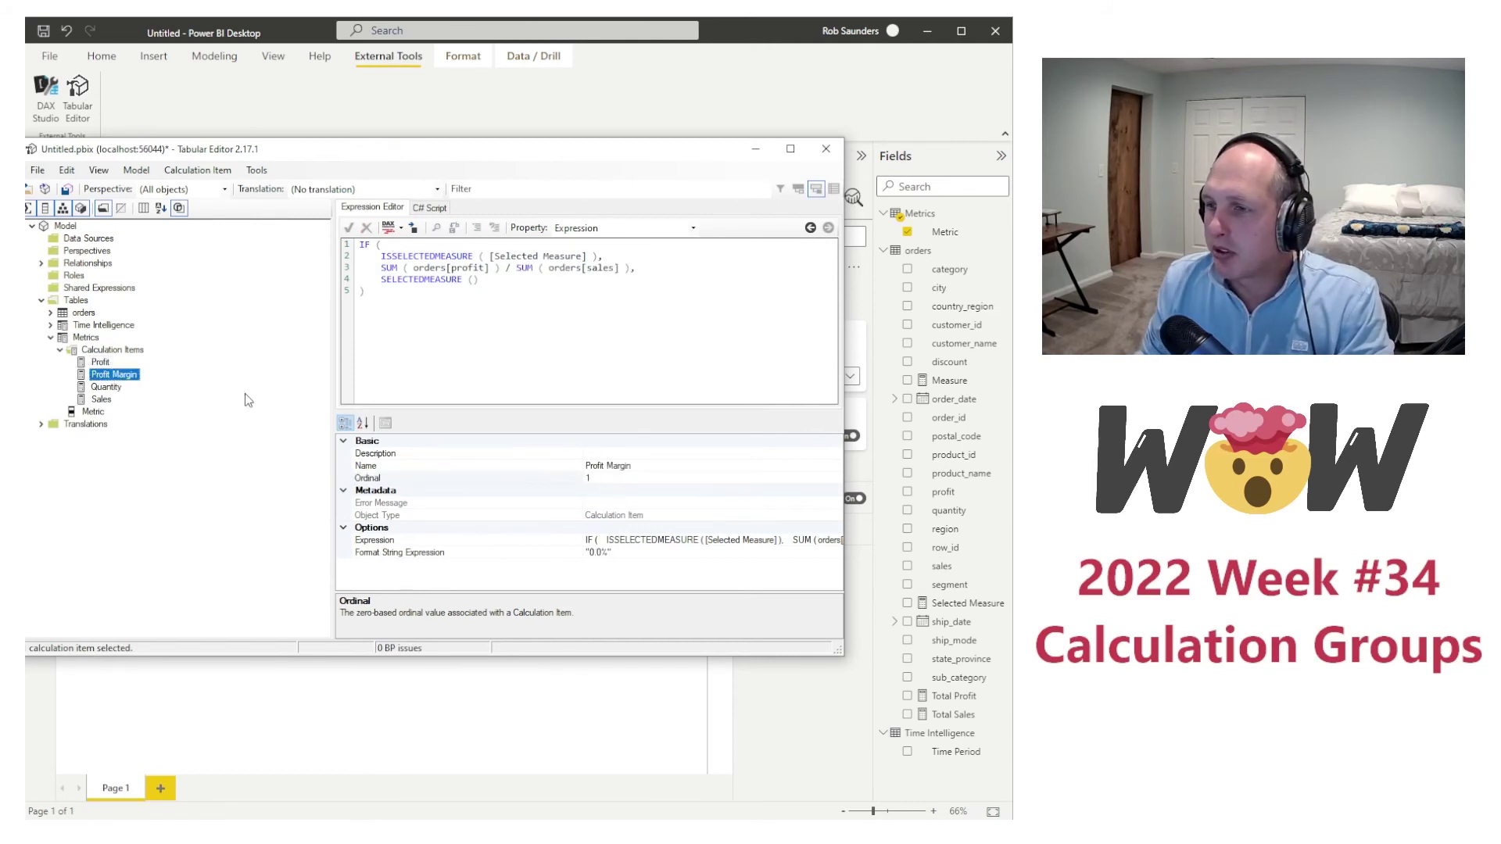
left_click(100, 362)
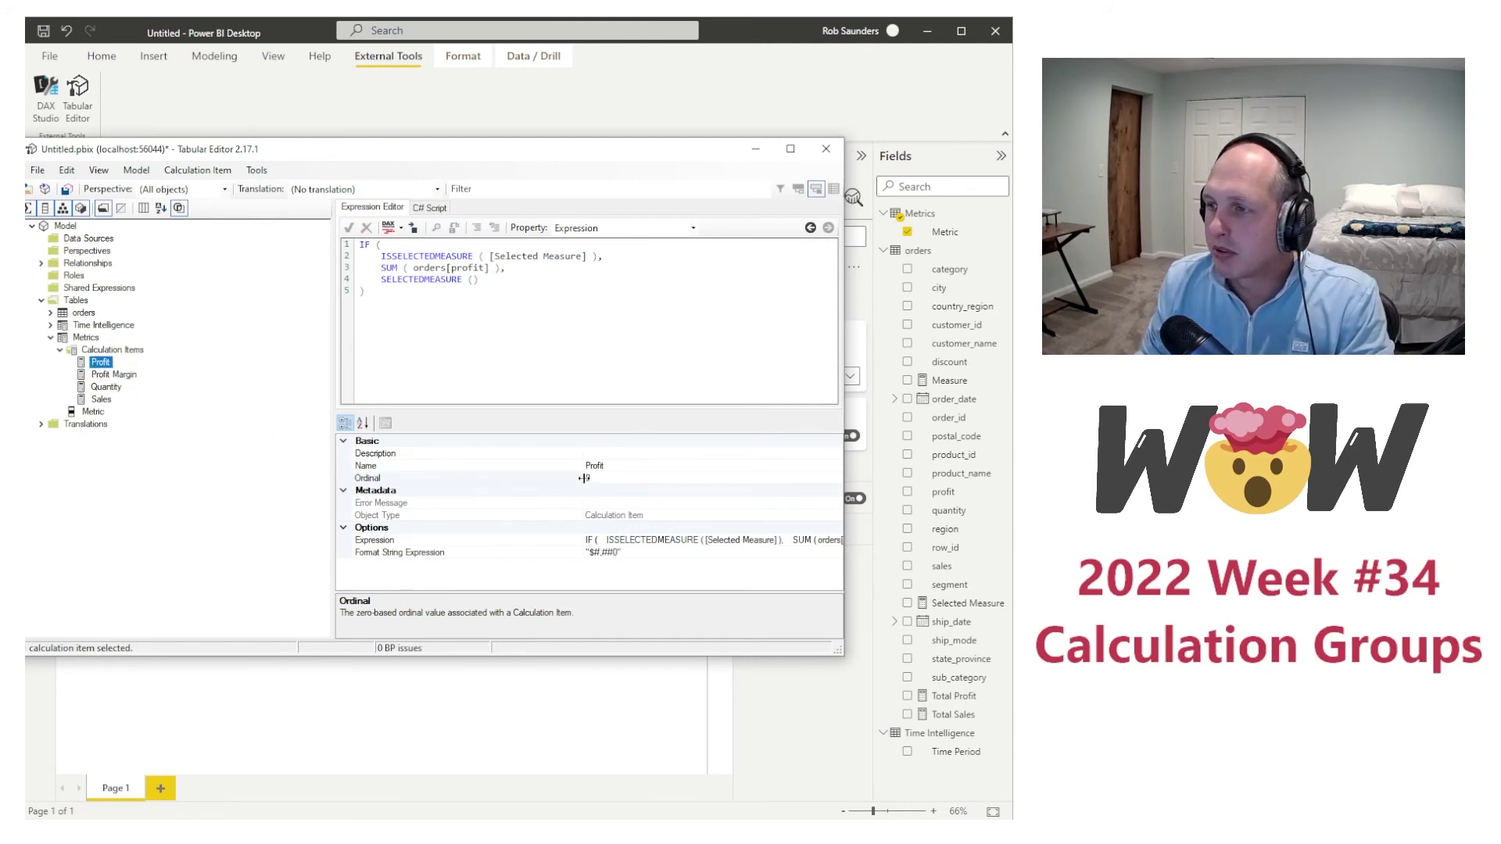
left_click(586, 479)
type("1")
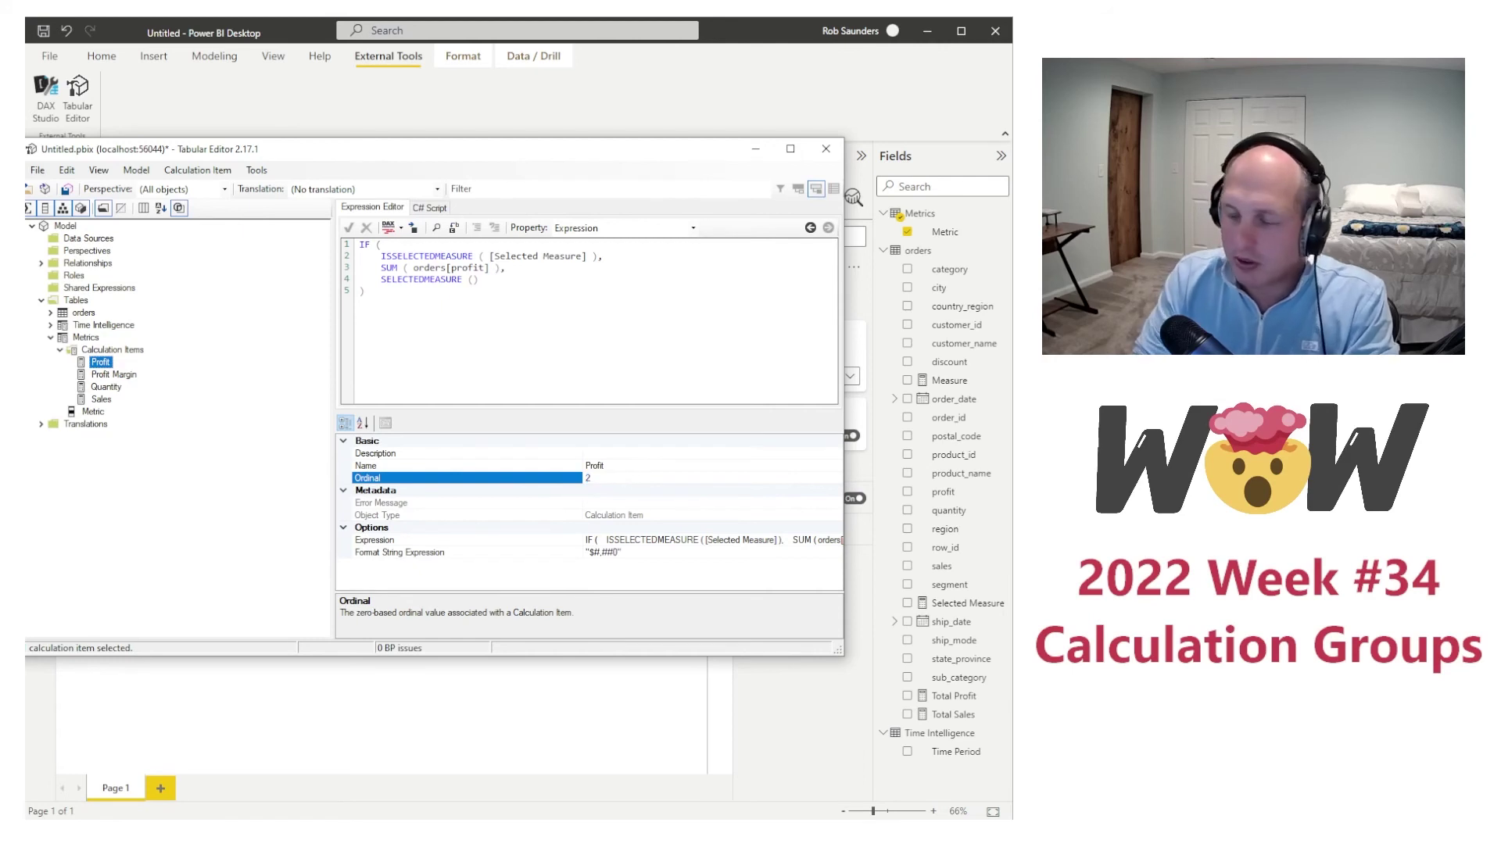
key("Return")
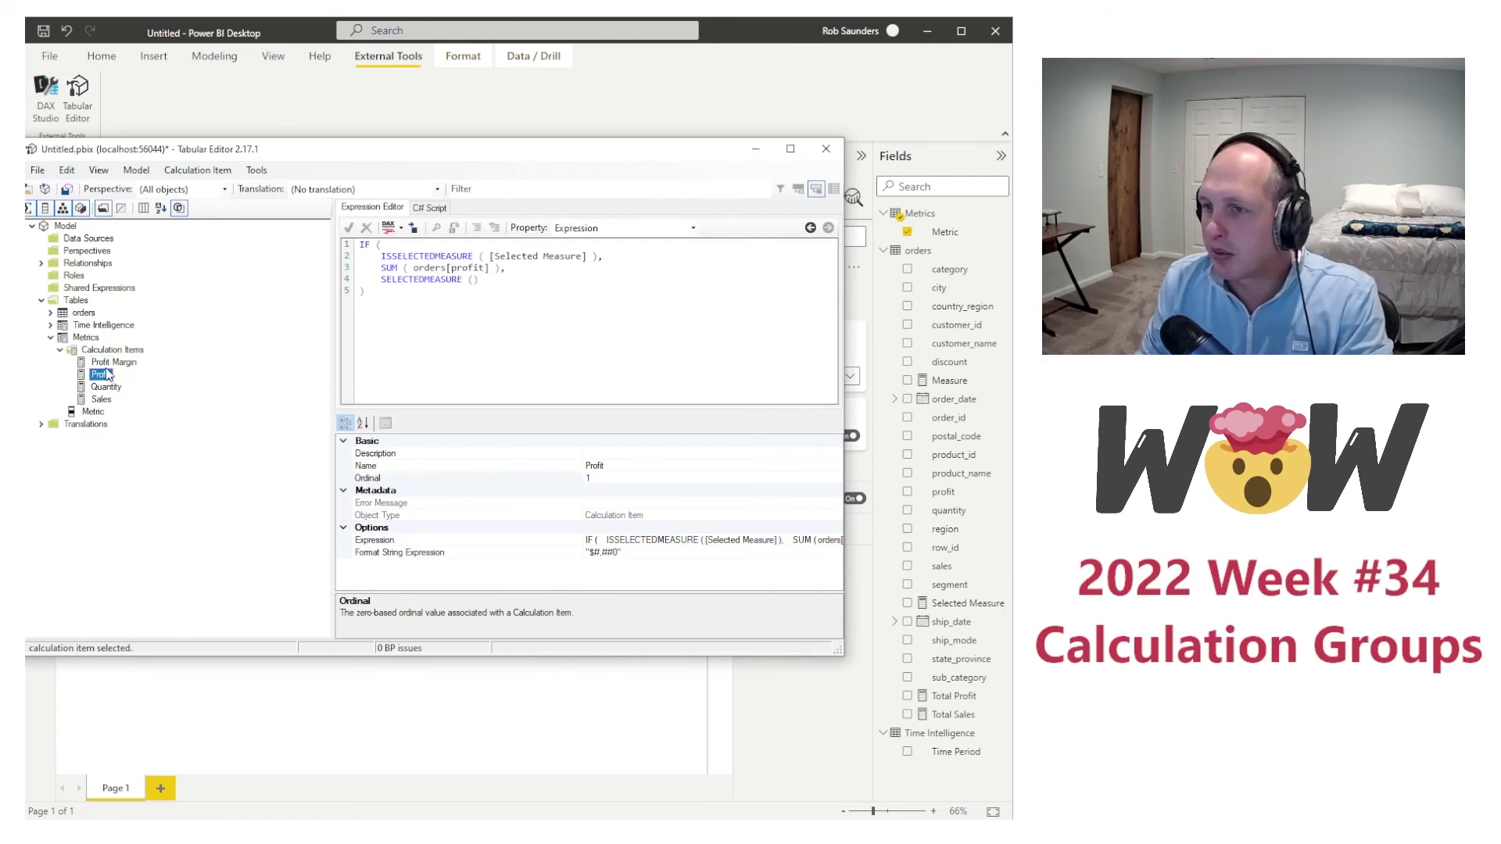
Step: Verify Profit Margin's ordinal is 0 and Profit's is 1
left_click(106, 363)
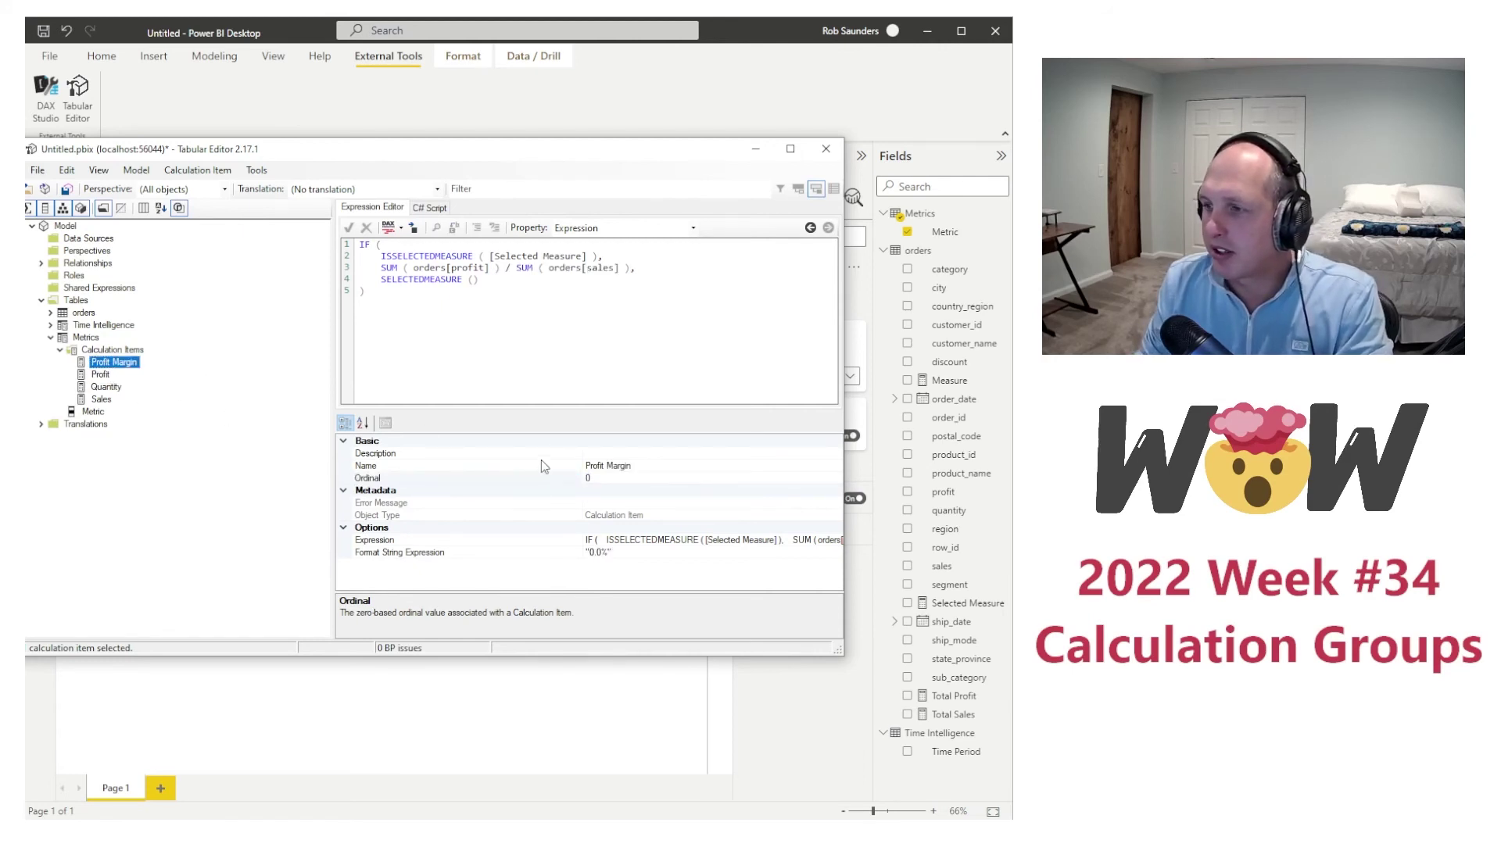
left_click(606, 477)
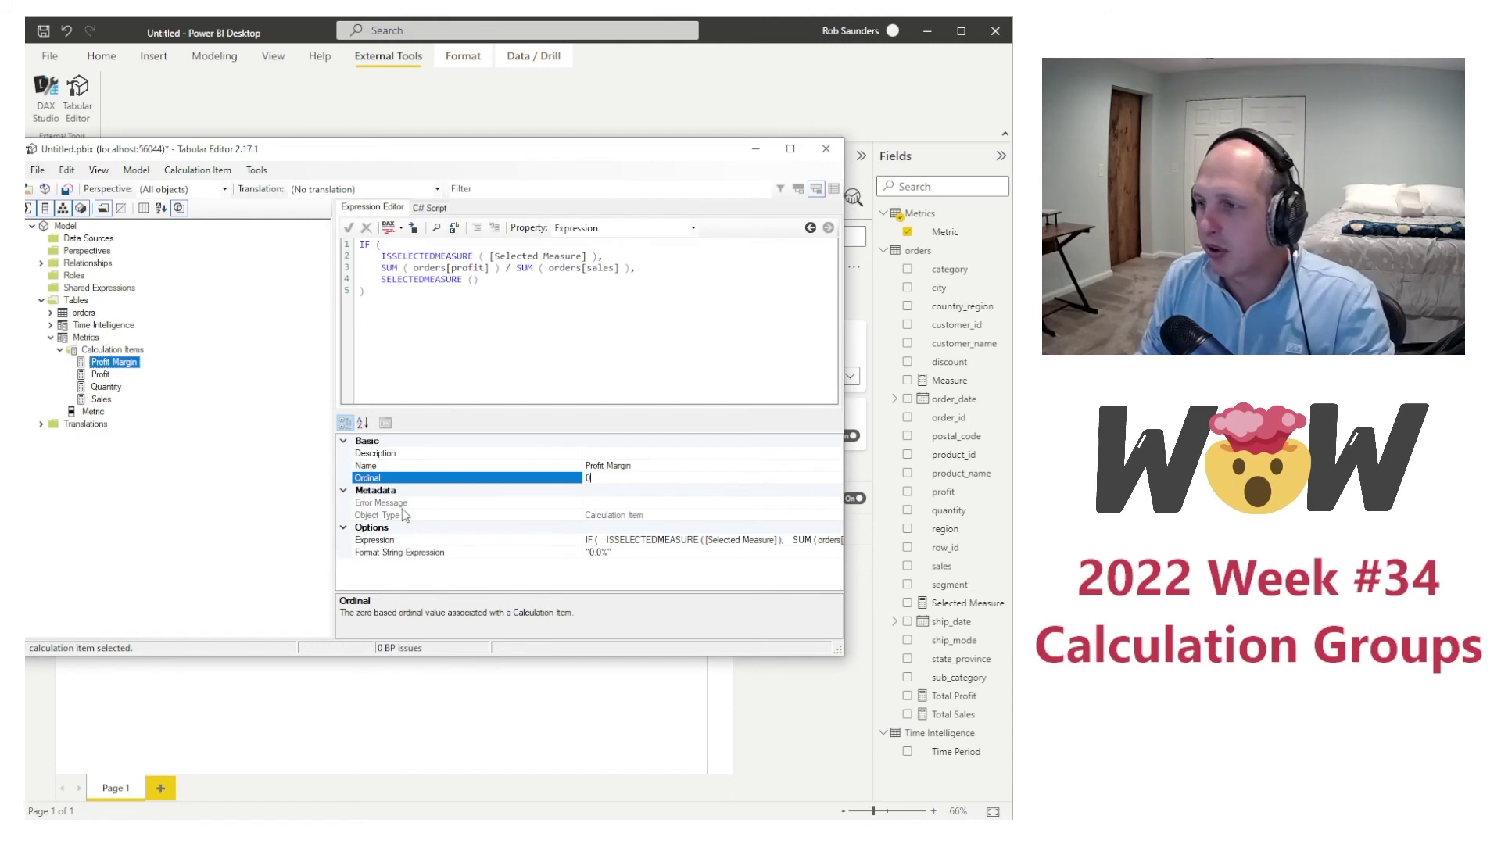
left_click(127, 534)
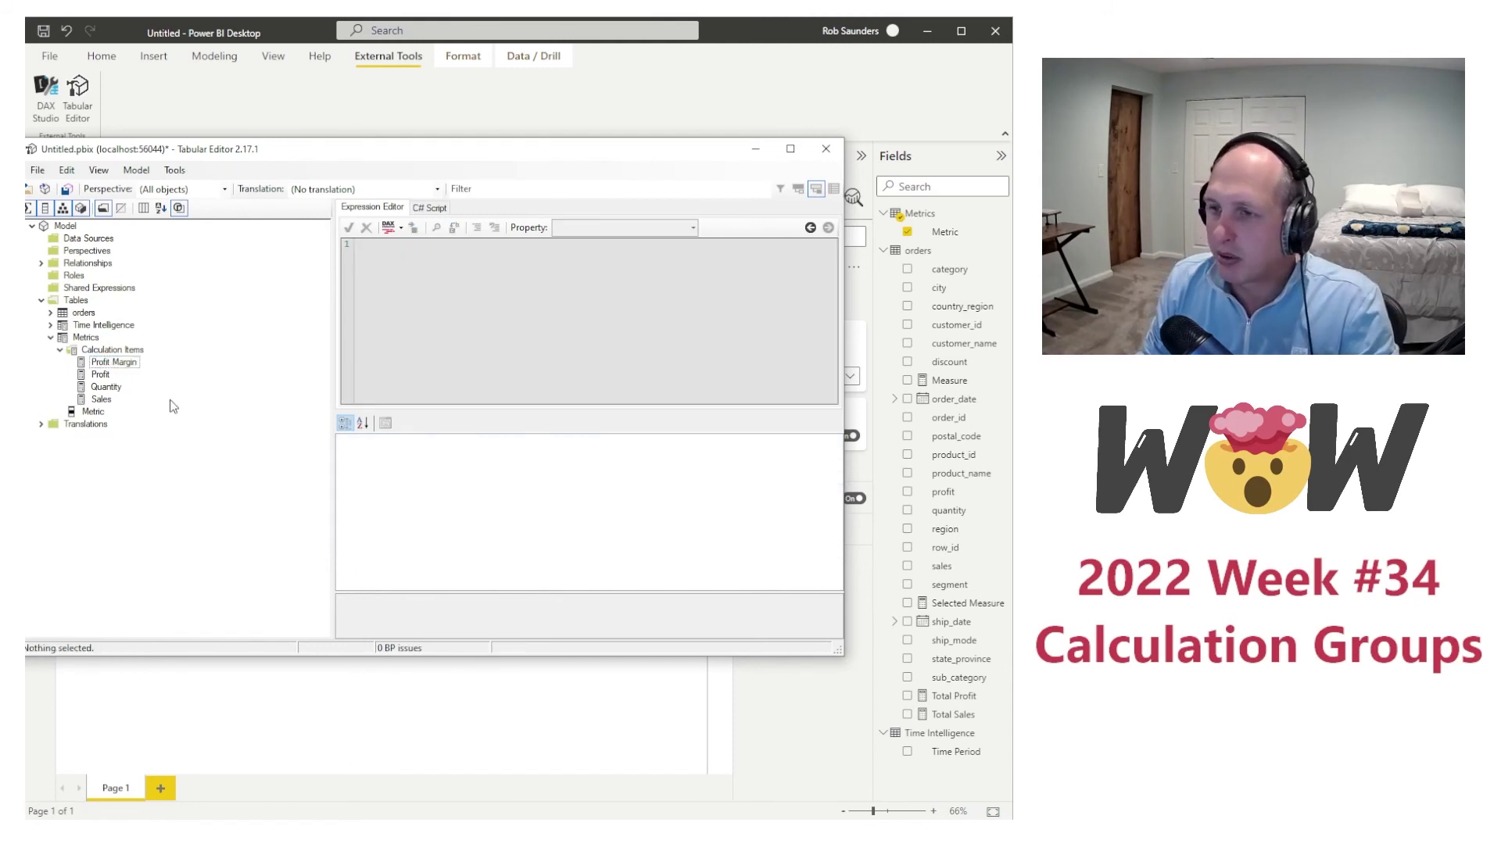
left_click(115, 362)
left_click(109, 374)
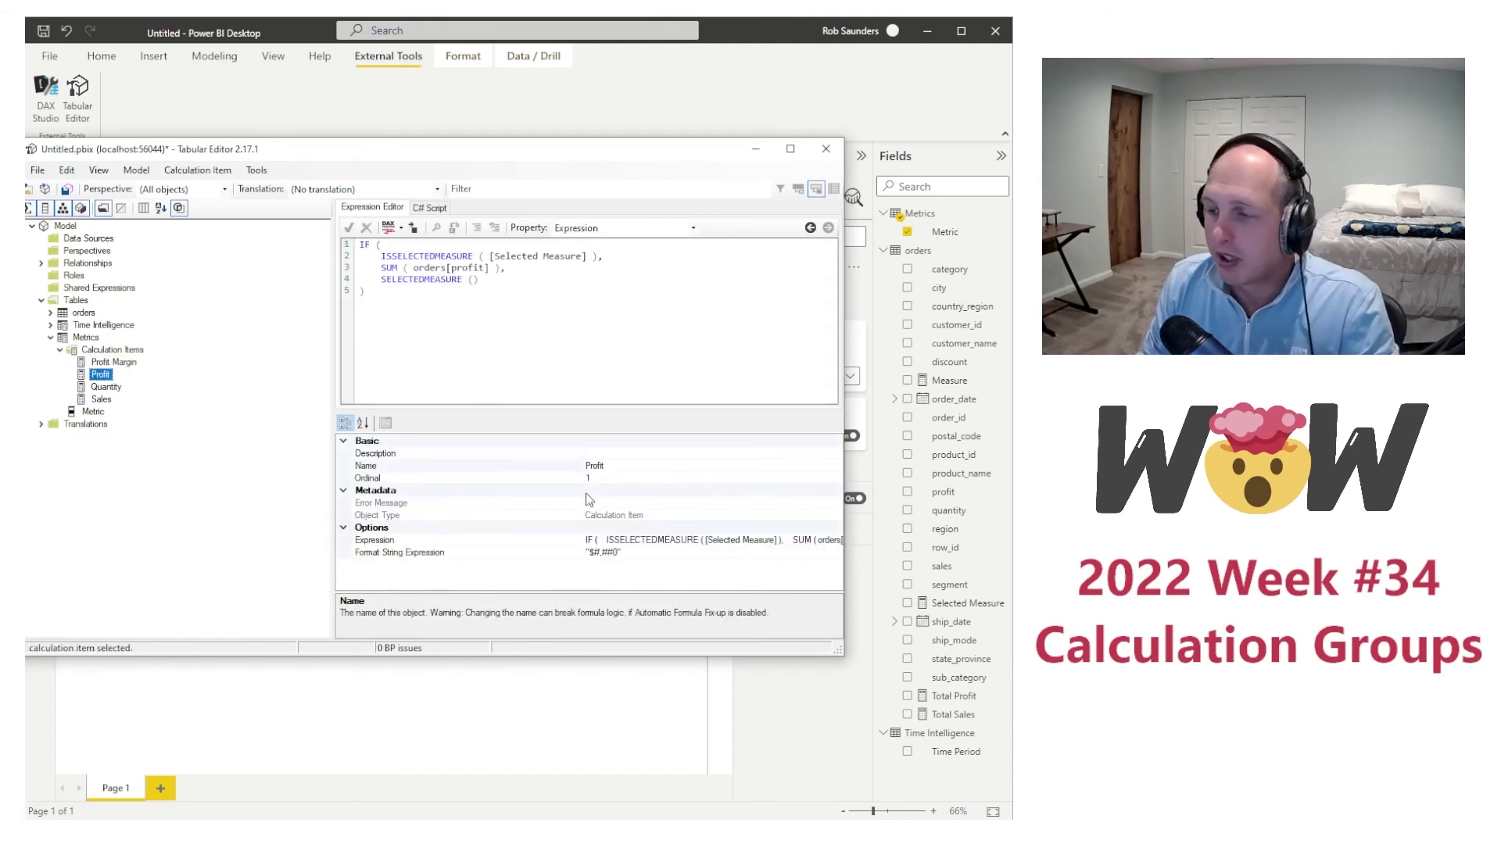
left_click(601, 479)
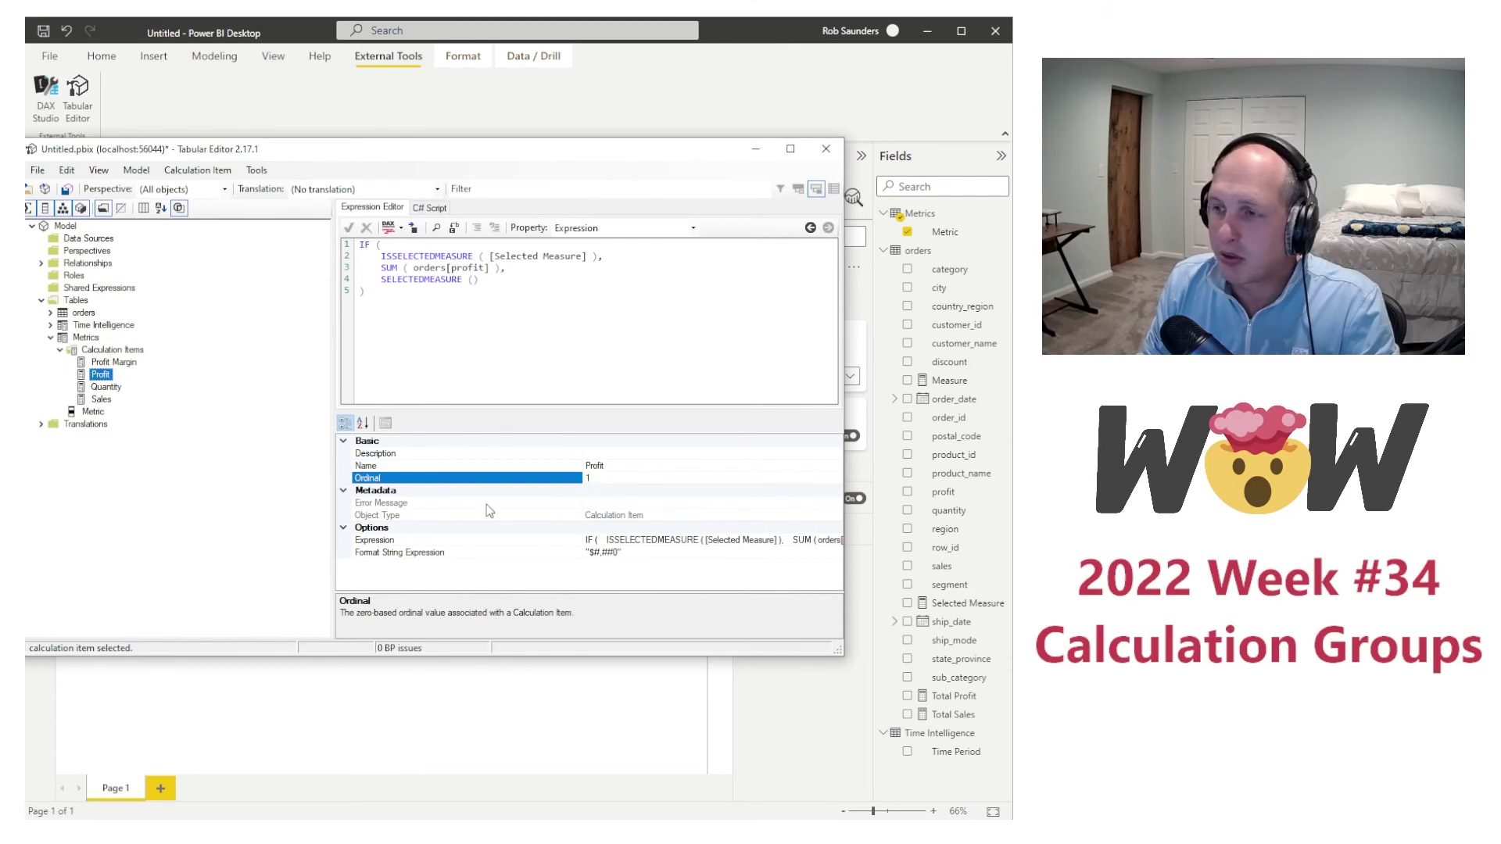
left_click(239, 411)
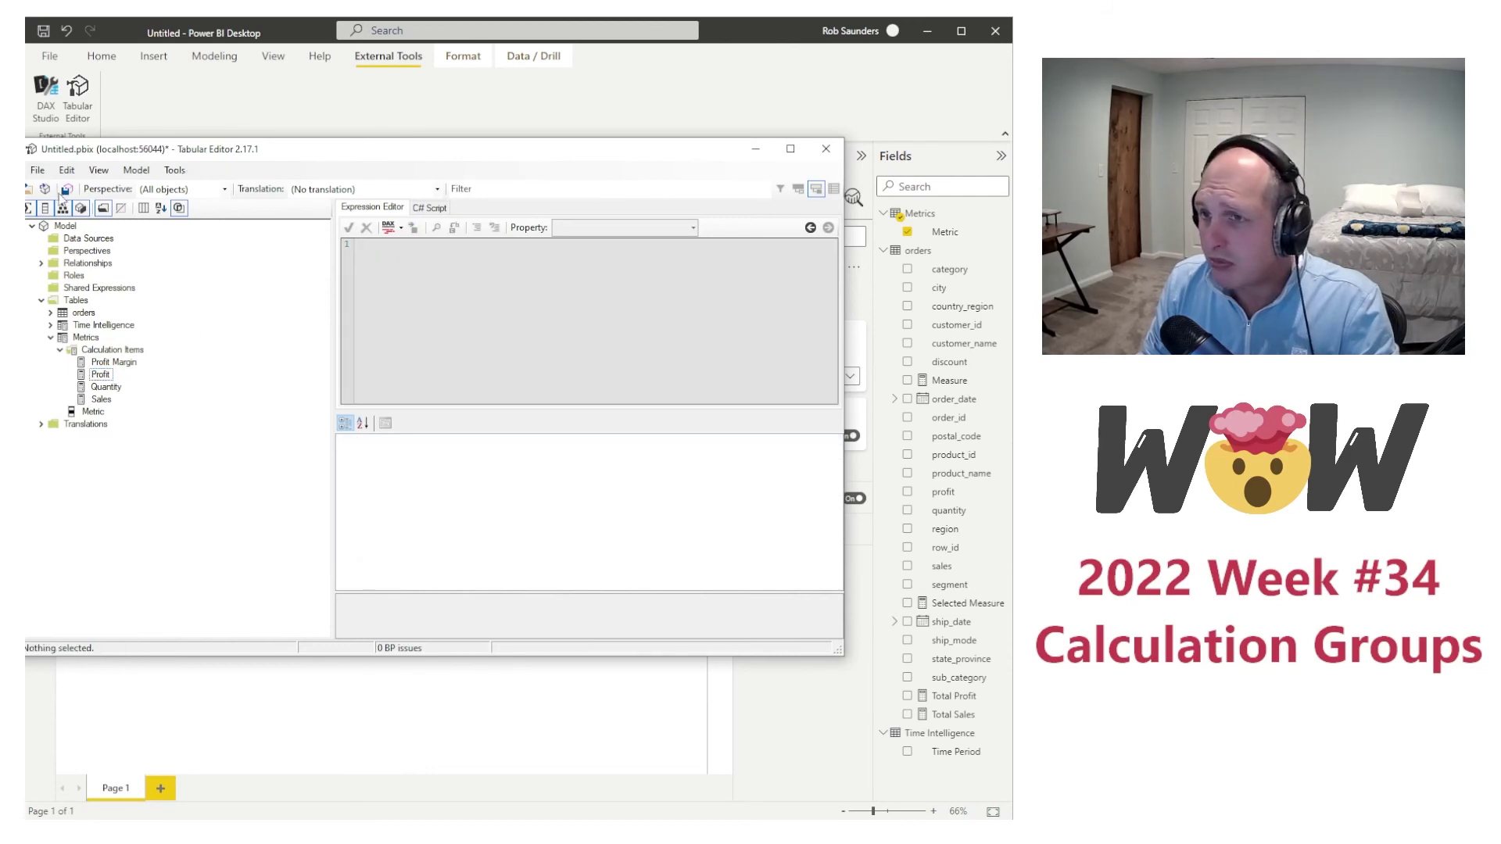
Step: Save the model in Tabular Editor and return to the Power BI report
left_click(37, 170)
left_click(60, 225)
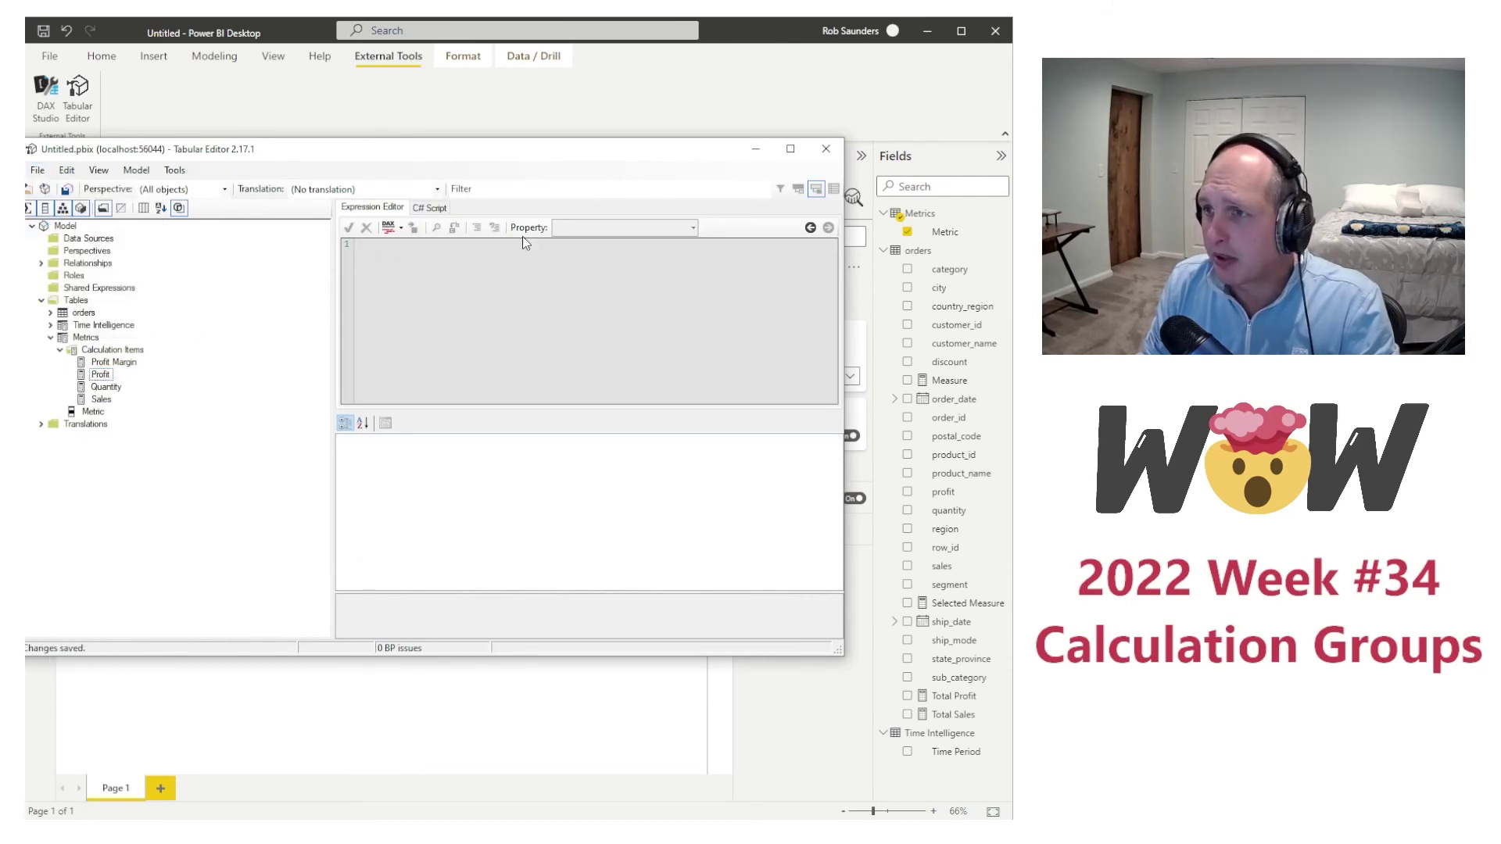
left_click(755, 148)
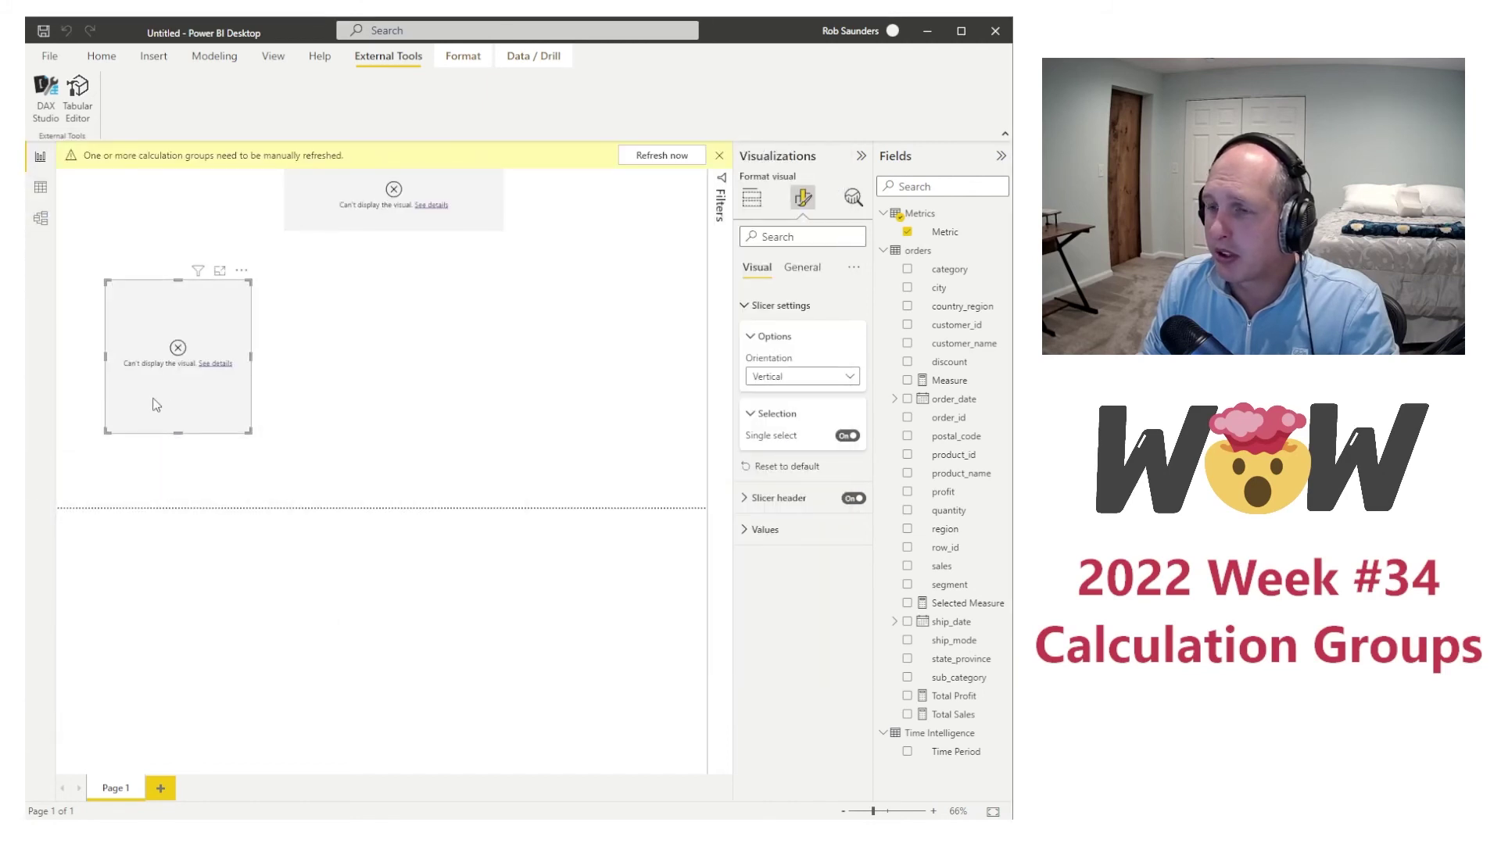
Step: Refresh the calculation groups and sort the Metric column by Ordinal
left_click(663, 155)
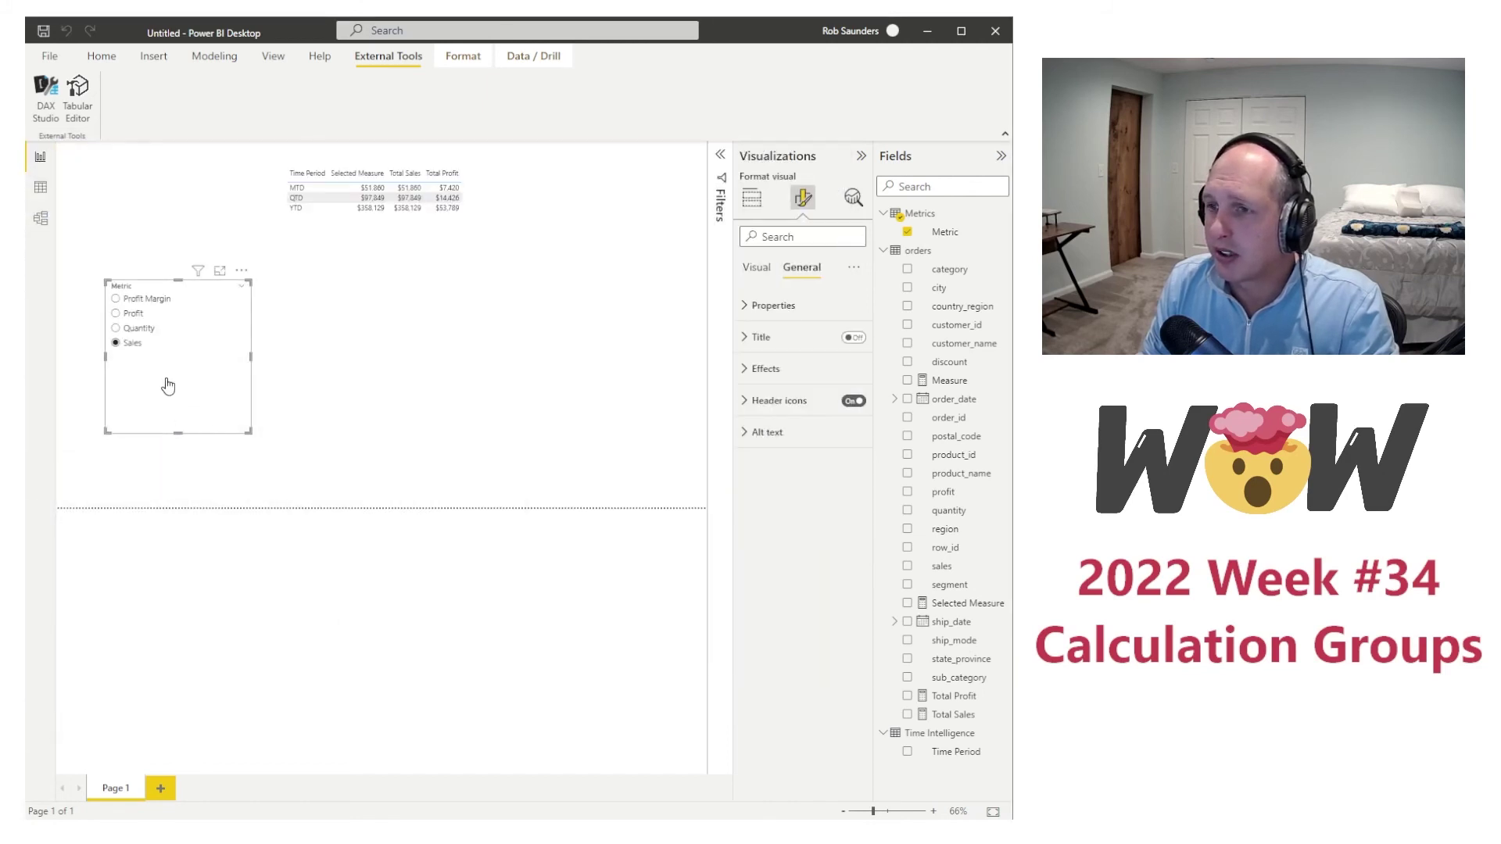
left_click(212, 313)
left_click(938, 233)
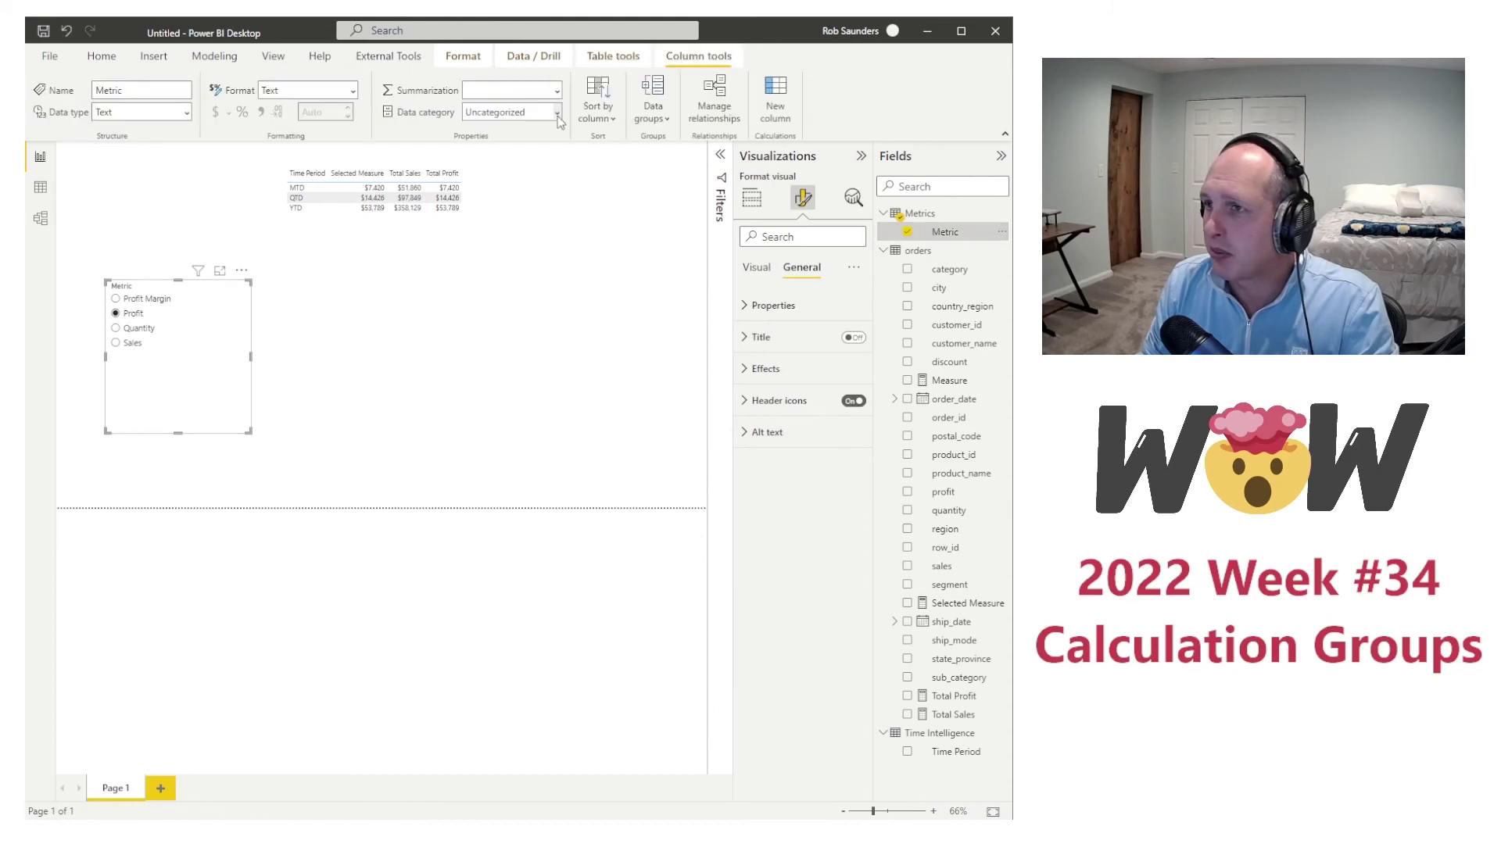
left_click(599, 109)
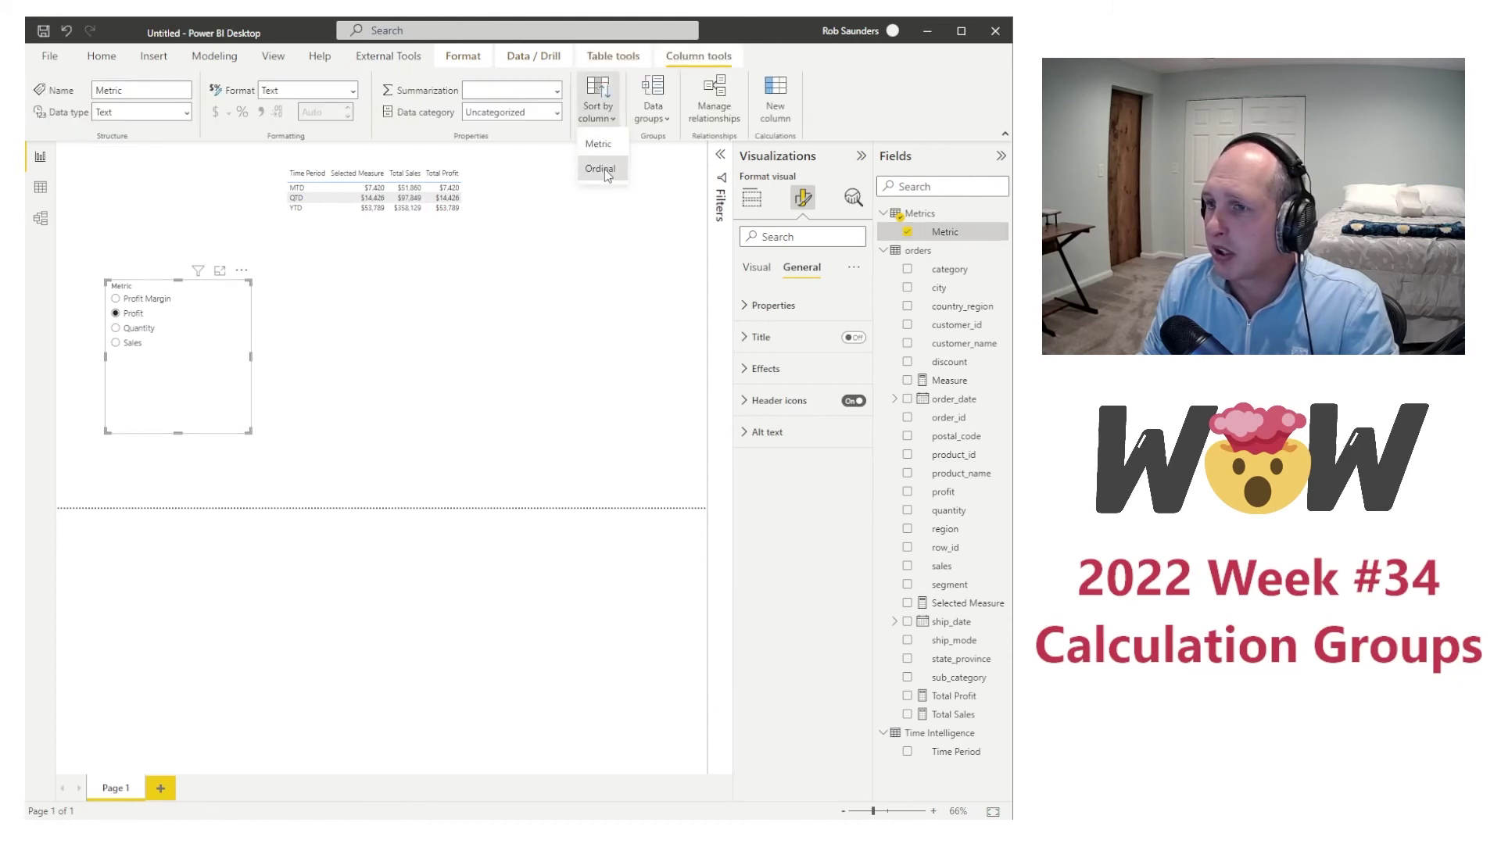
left_click(608, 175)
Step: Choose Sales again and sort the Metric slicer descending
left_click(180, 345)
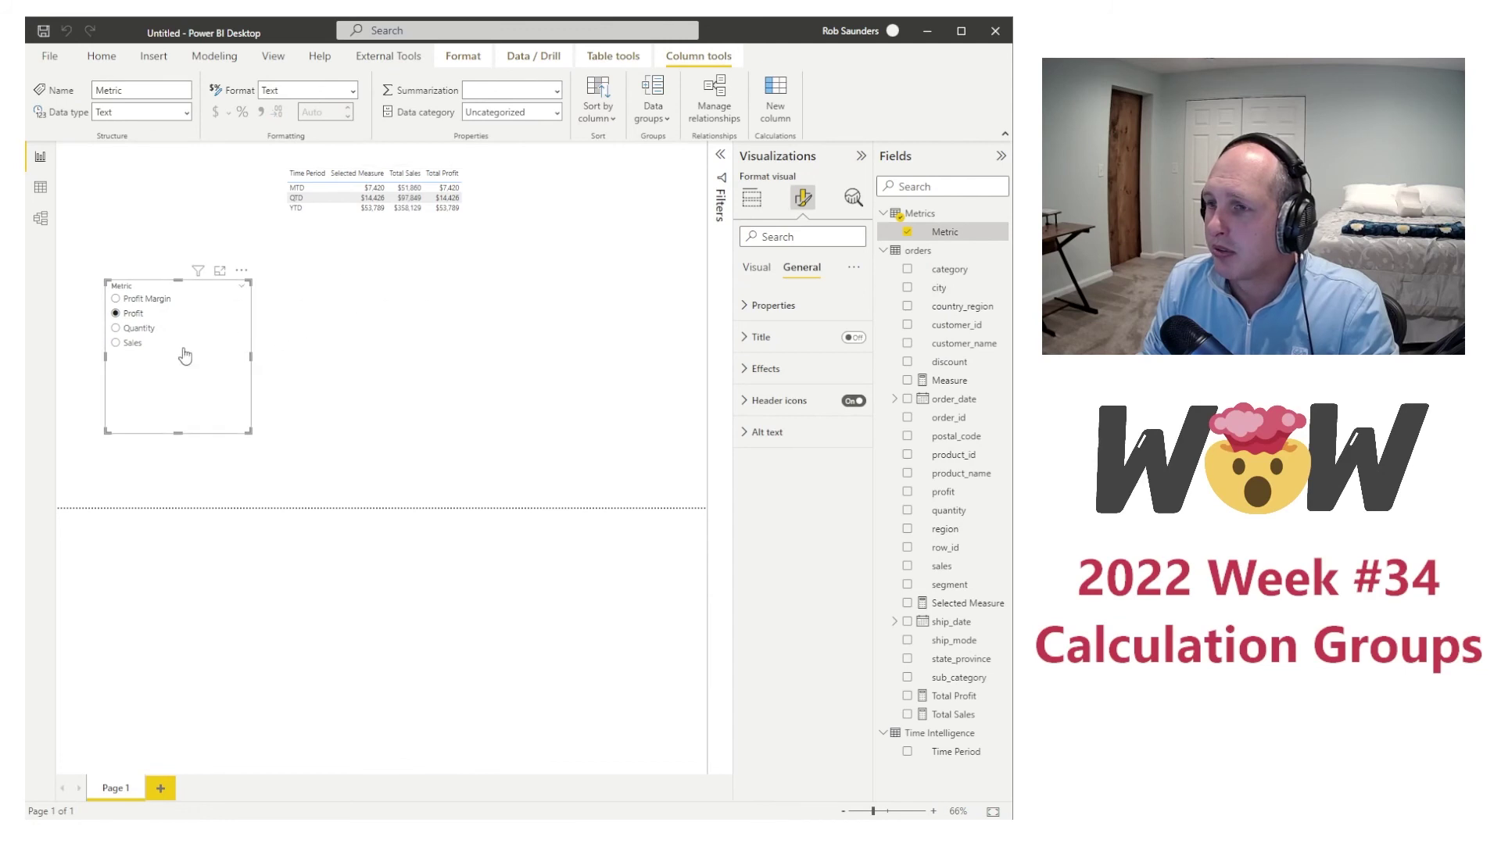
left_click(241, 271)
mouse_move(295, 383)
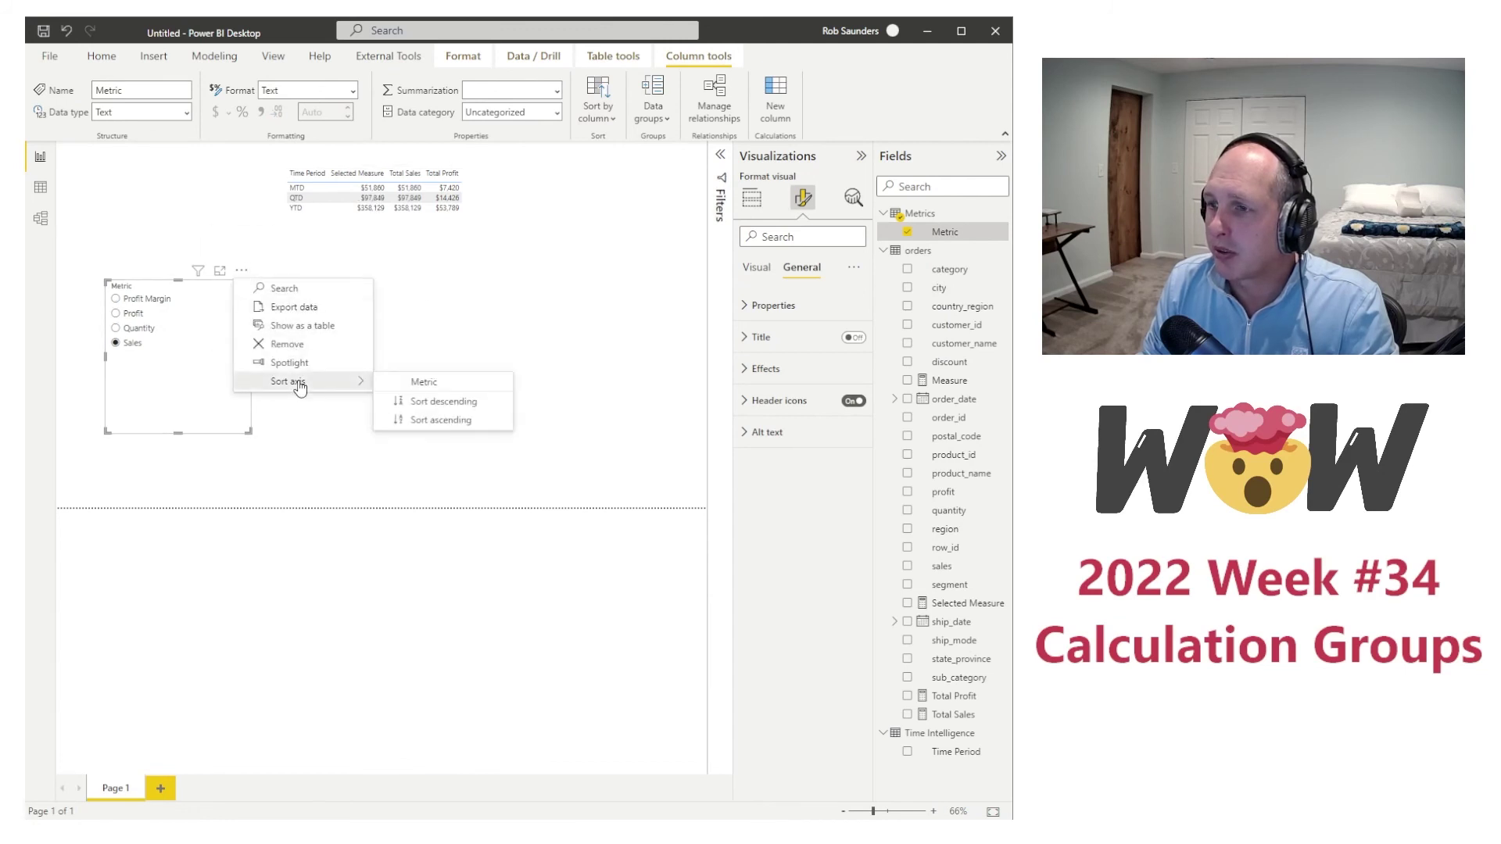
left_click(447, 405)
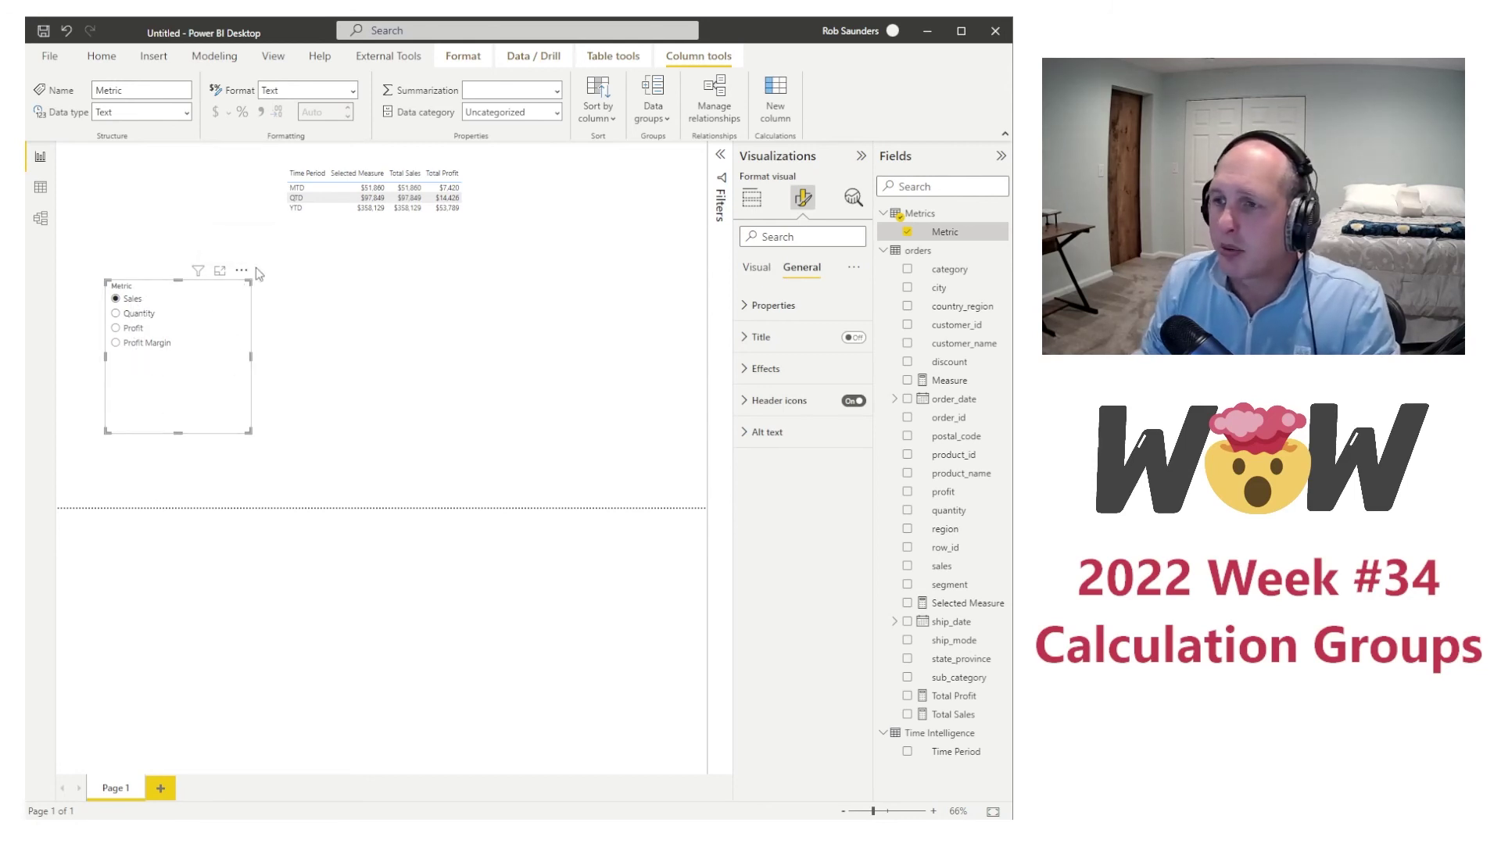
right_click(944, 232)
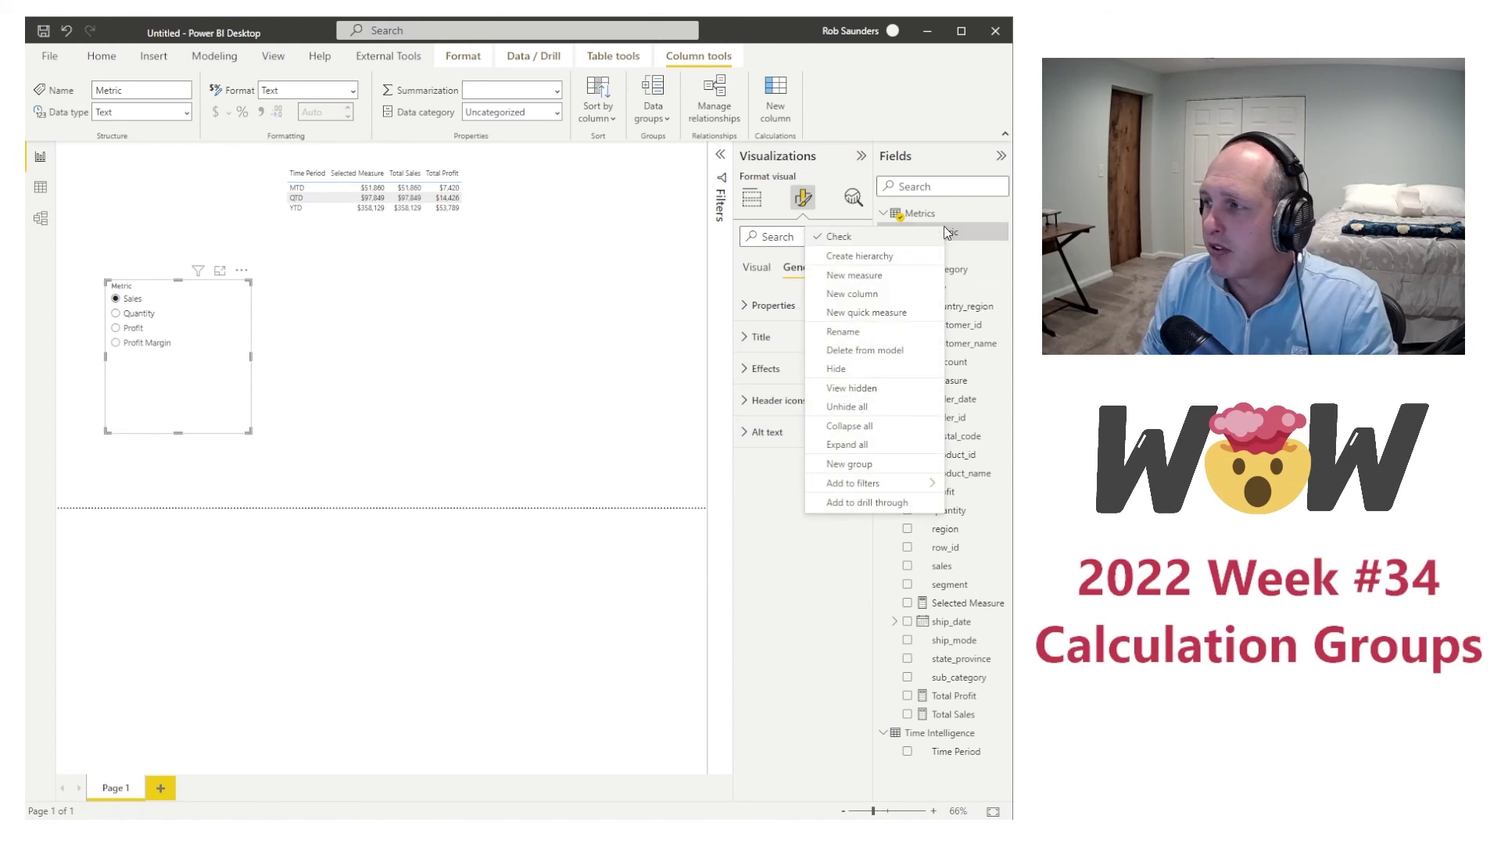
Step: Hide both Ordinal columns in Model view, then go back to Report view
left_click(40, 218)
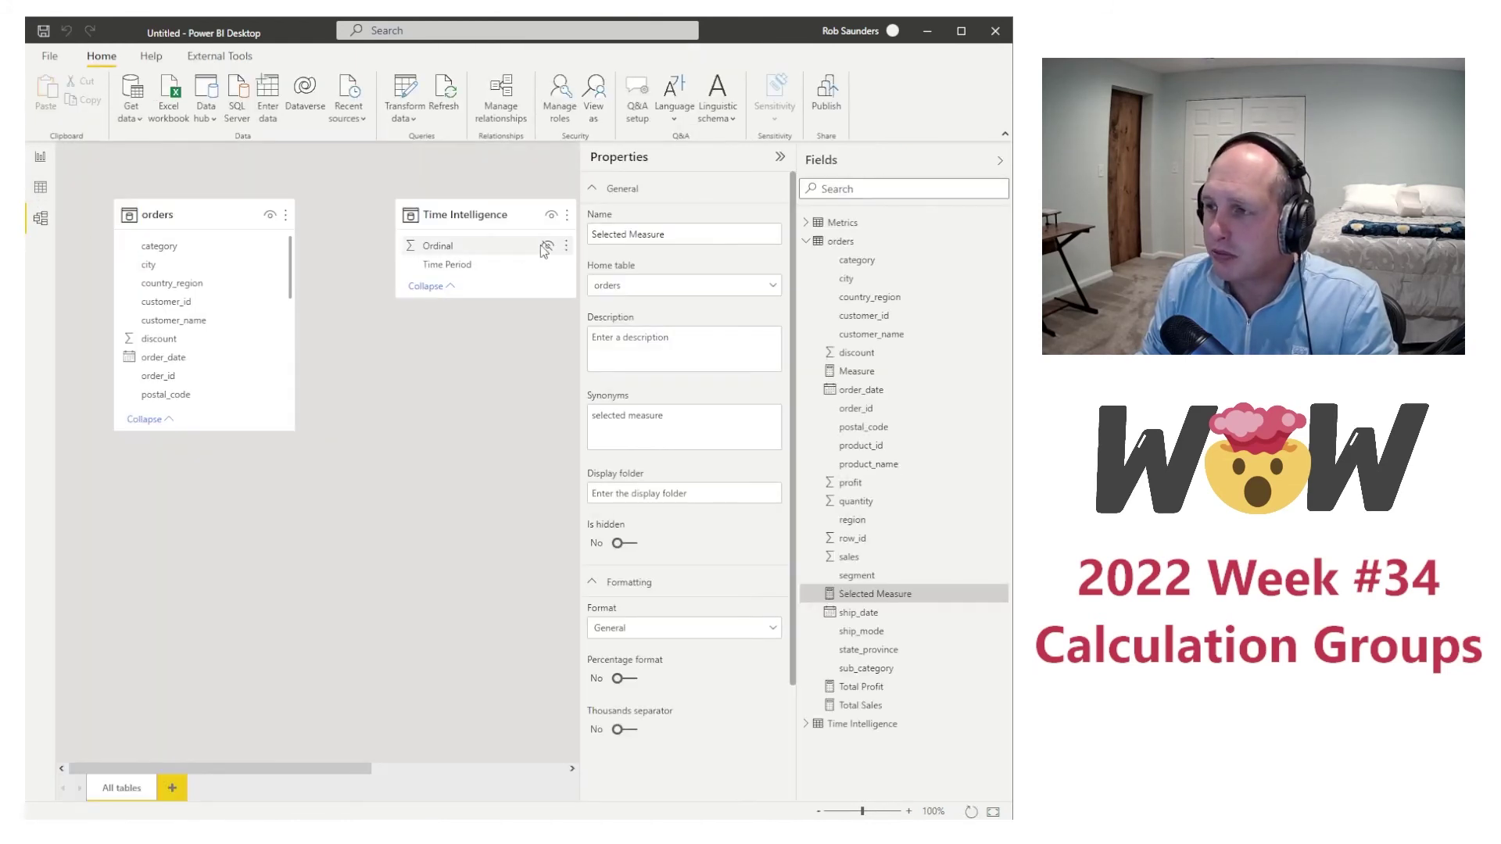
left_click(547, 247)
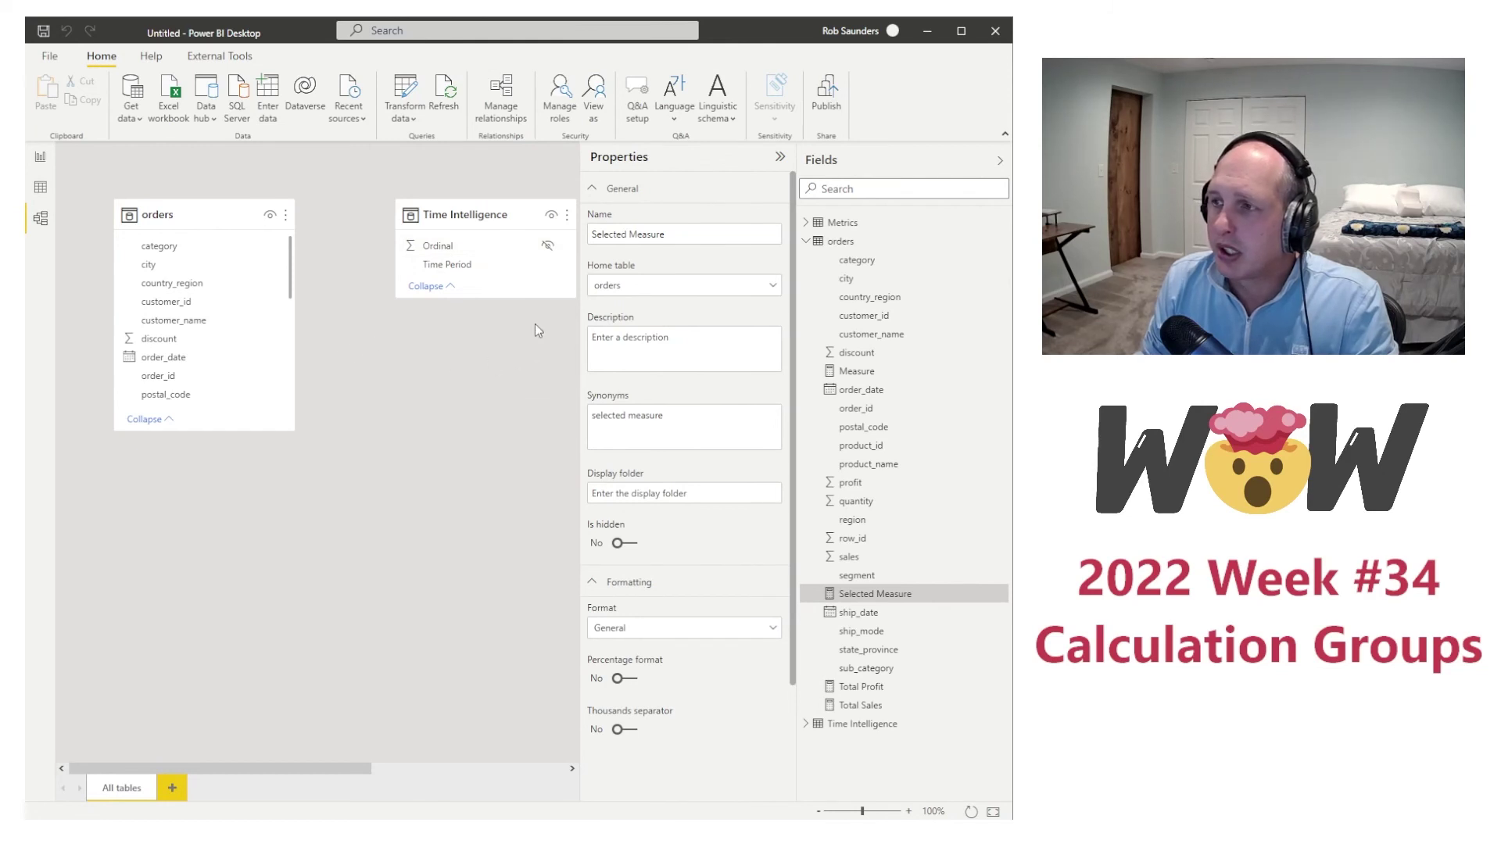
left_click_drag(346, 769, 546, 769)
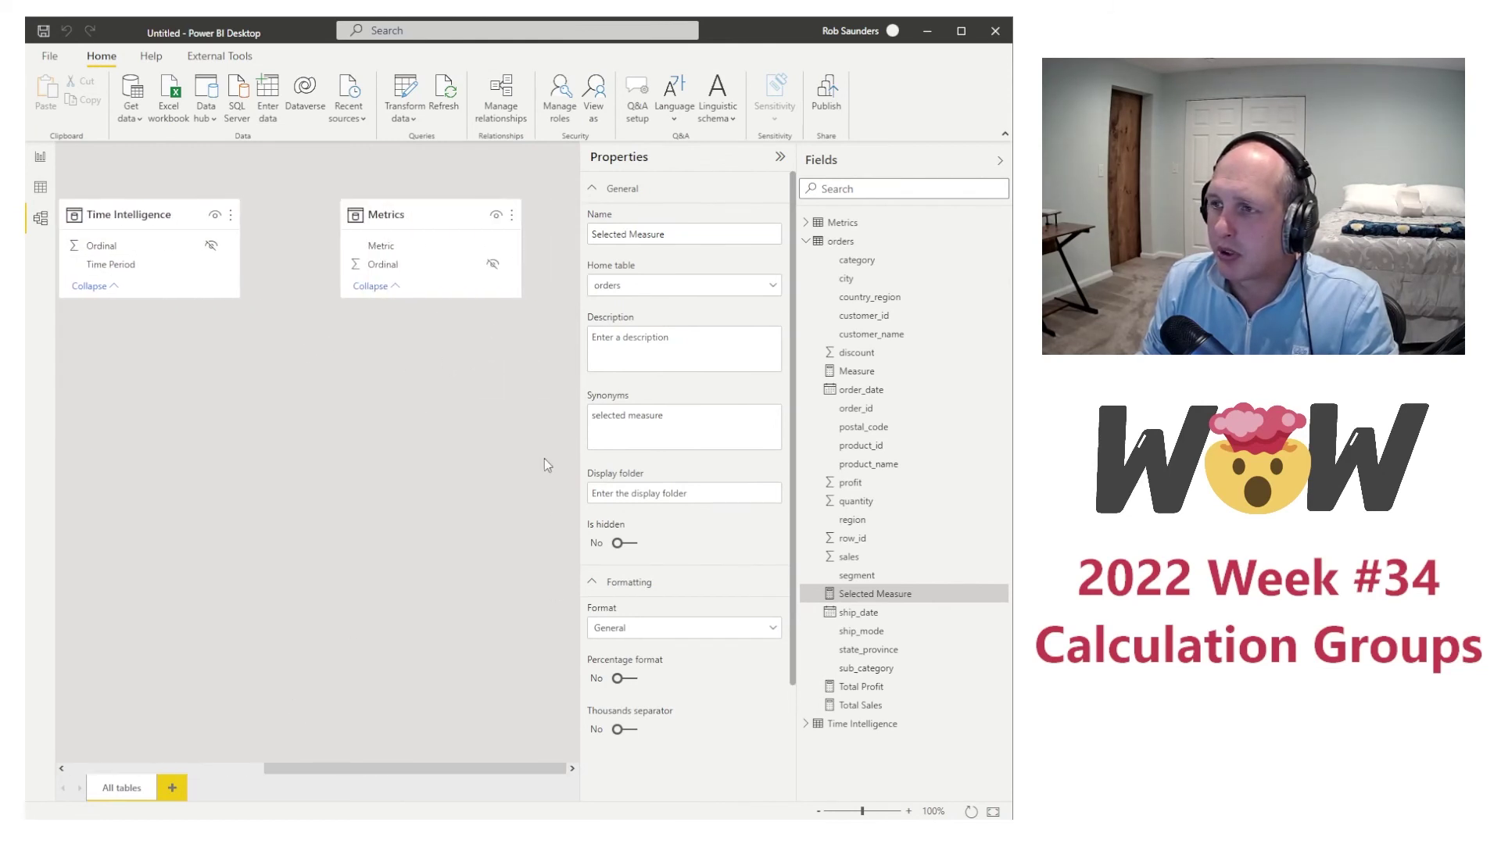
left_click(493, 267)
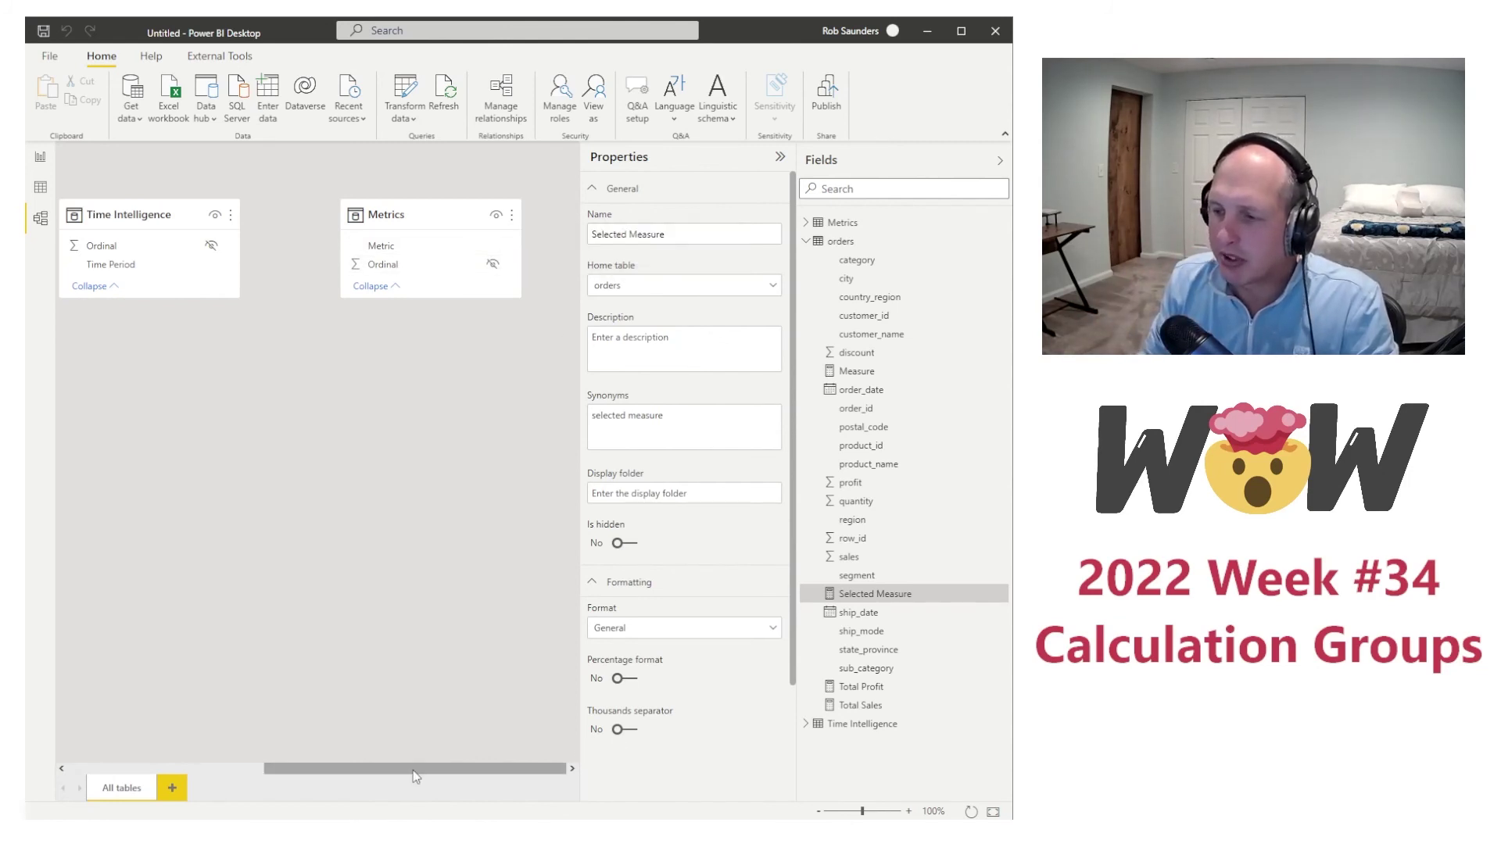
mouse_move(413, 771)
left_mouse_down()
mouse_move(243, 752)
mouse_move(407, 749)
left_mouse_up()
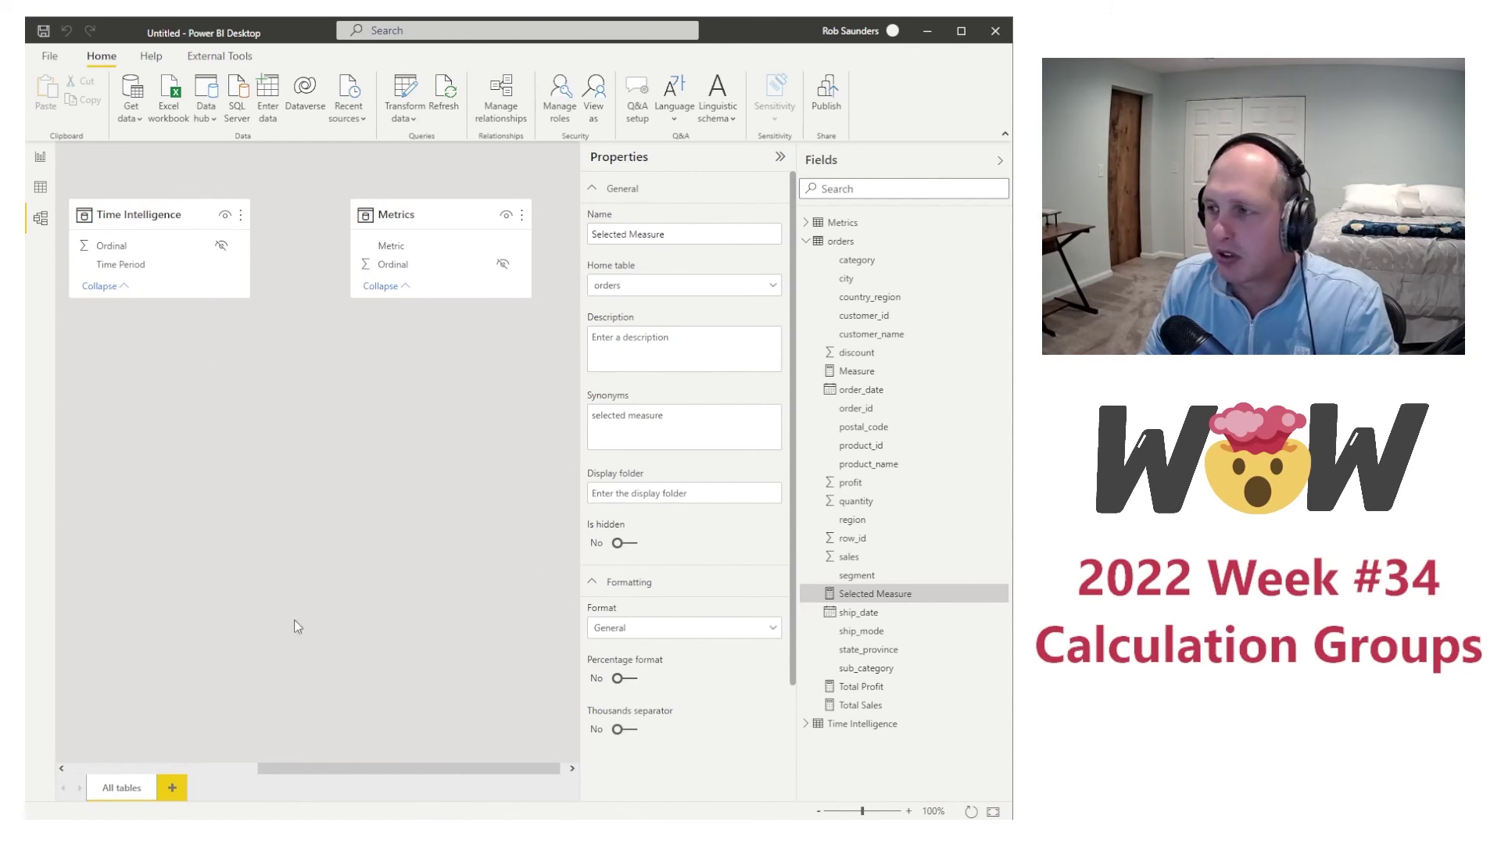
left_click(40, 156)
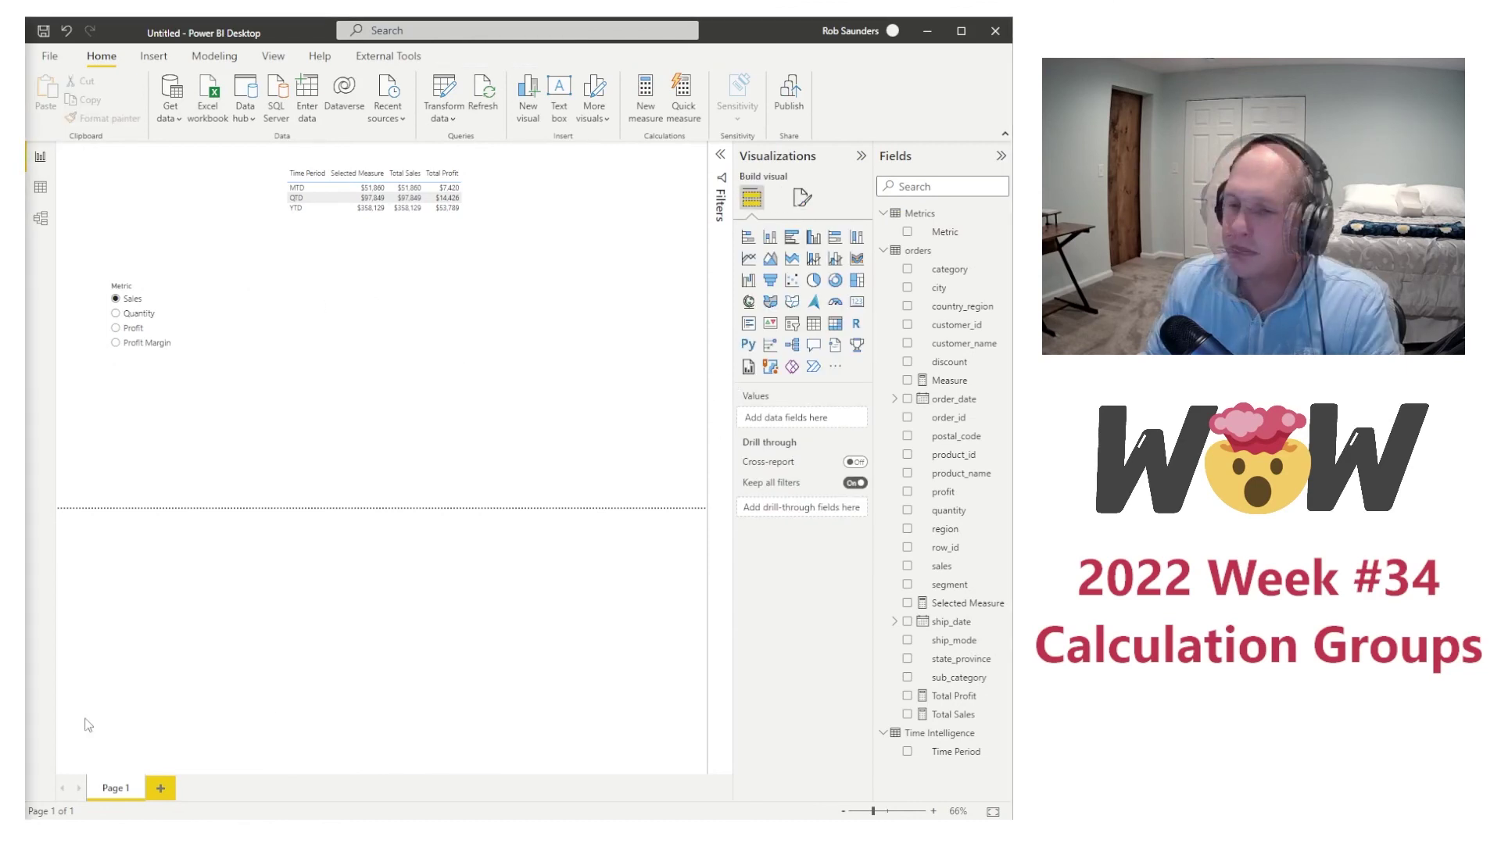
Step: Remove Total Sales and Total Profit from the table and narrow it to two columns
left_click(472, 186)
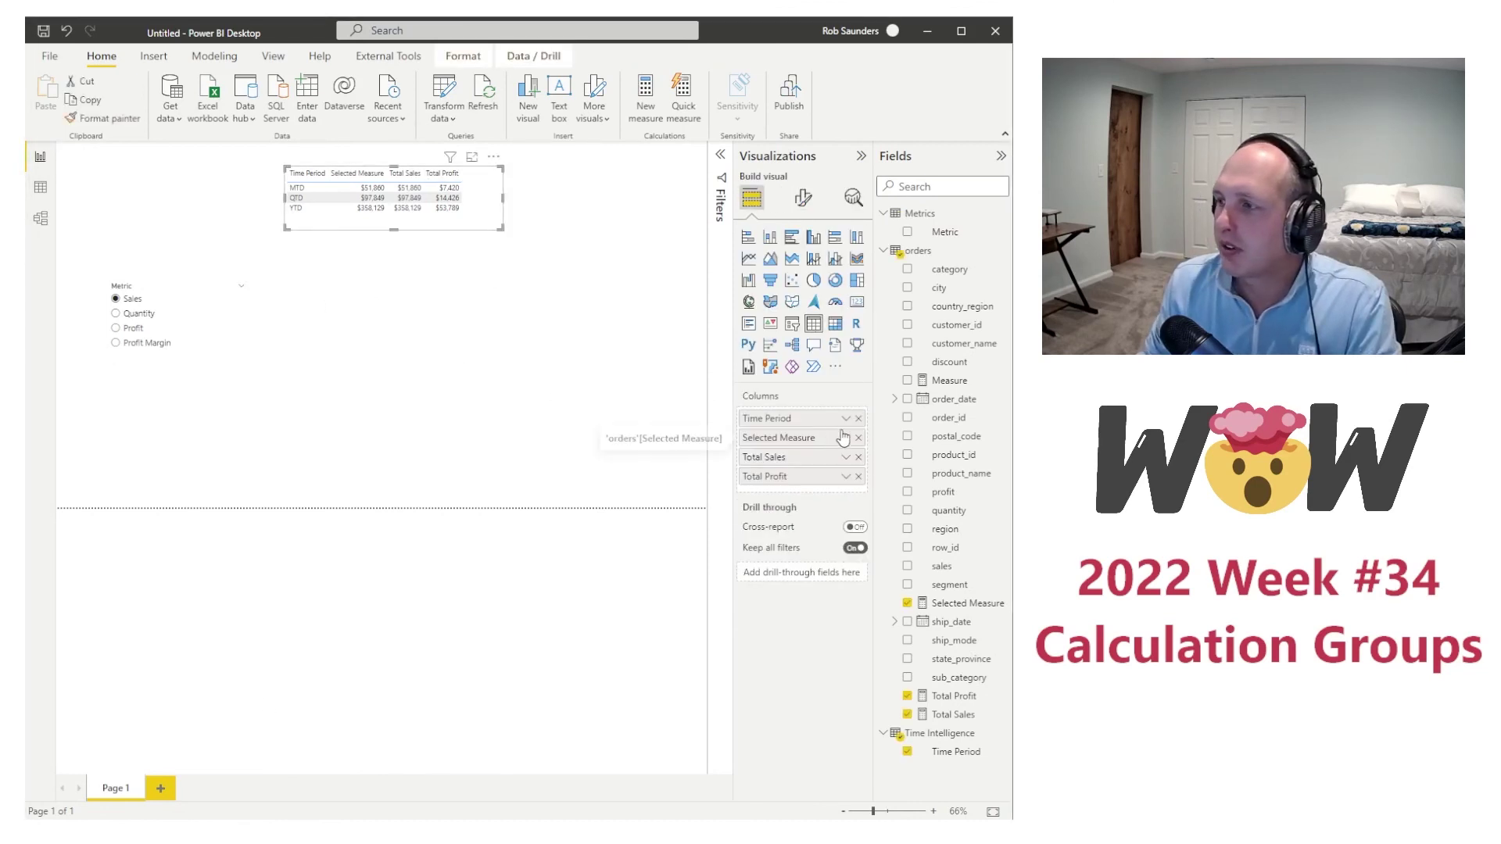
left_click(858, 457)
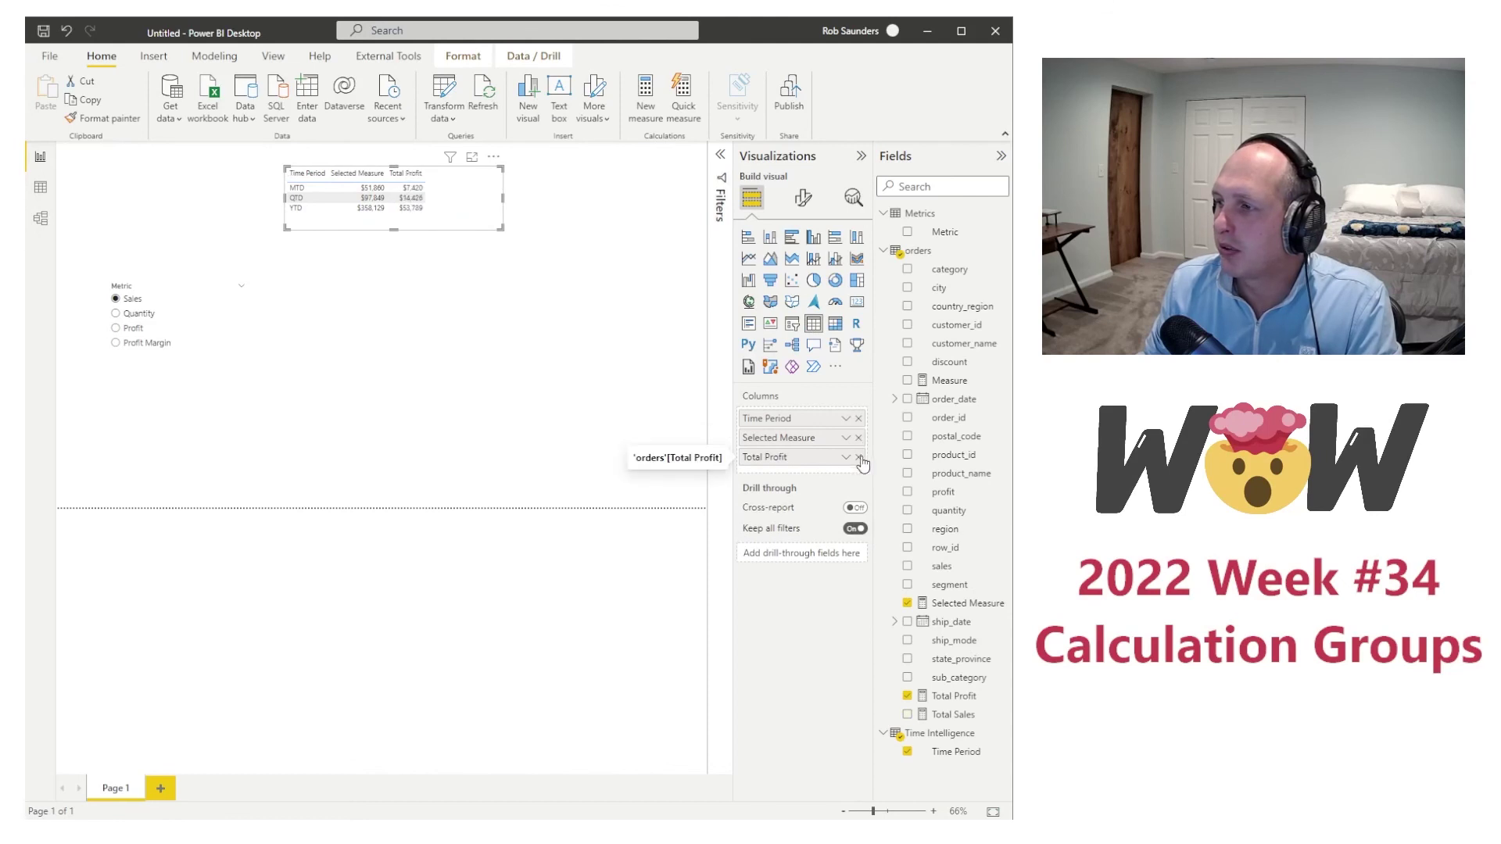
left_click(859, 458)
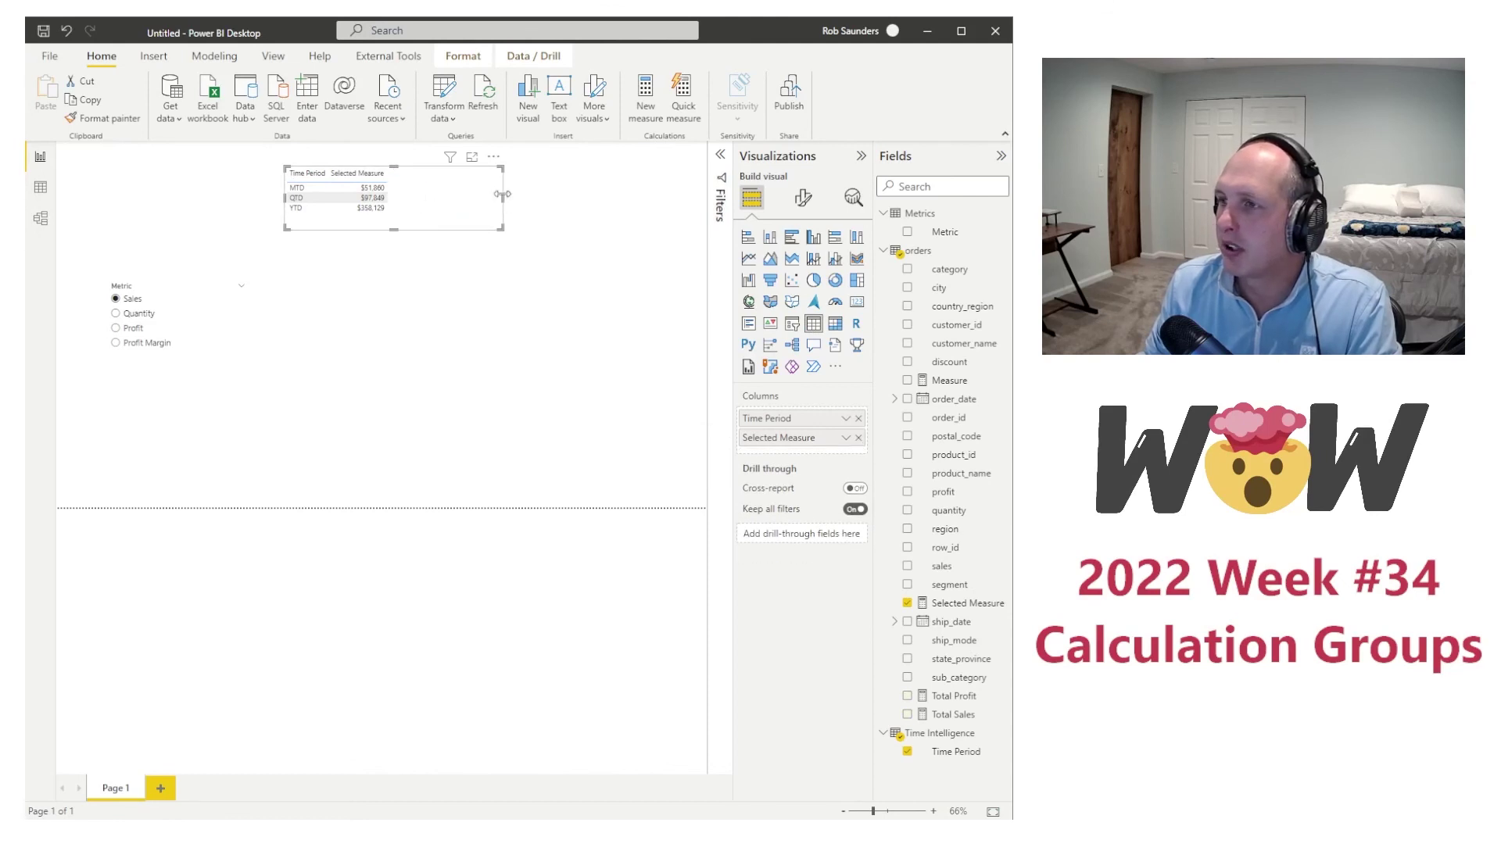
left_click_drag(501, 201, 429, 199)
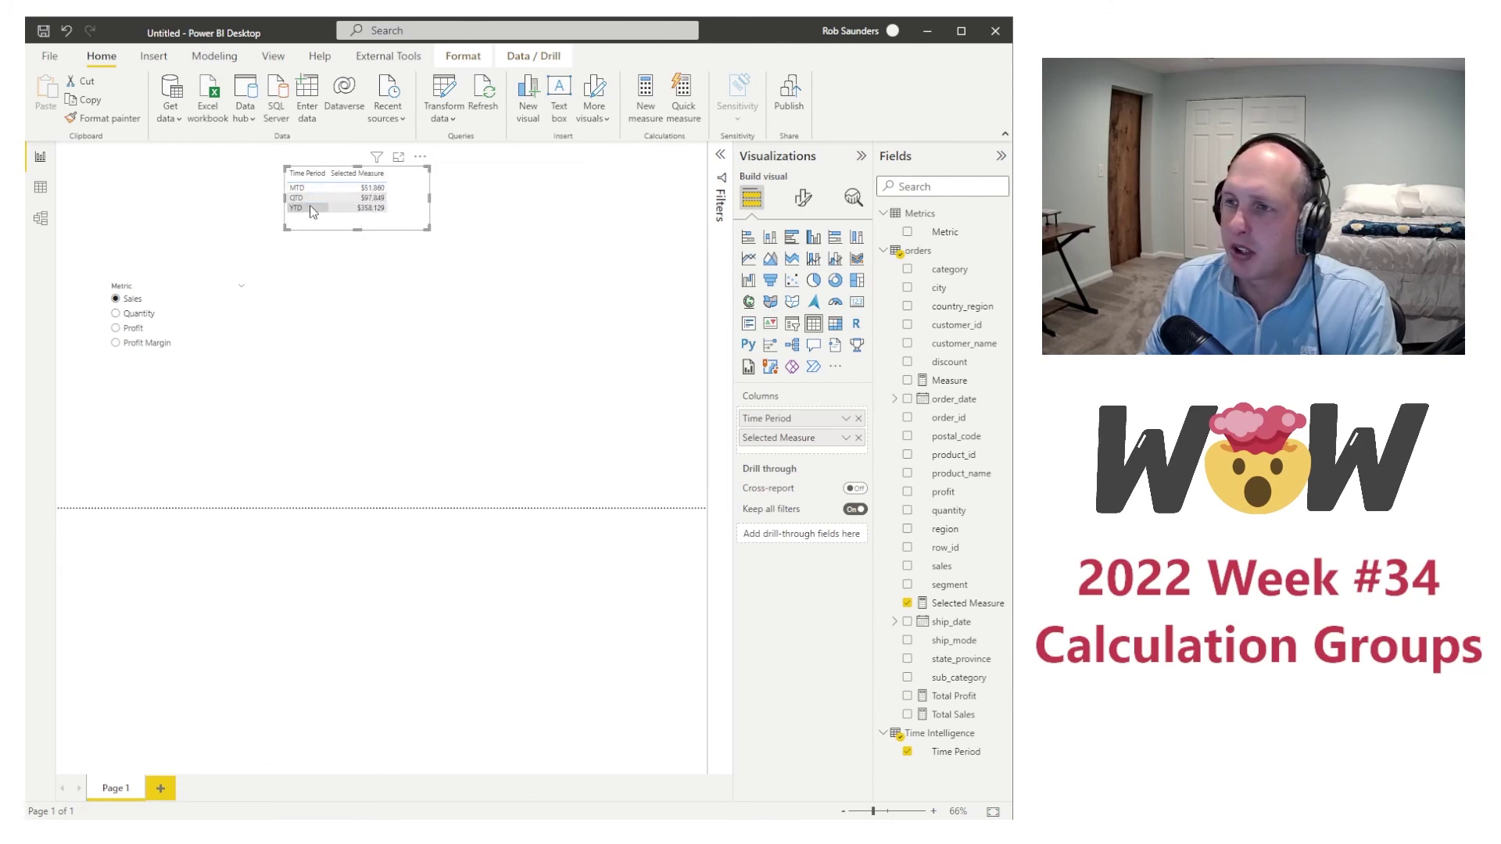
Step: Try Profit Margin, switch back to Sales, and narrow the Metric slicer
left_click(115, 327)
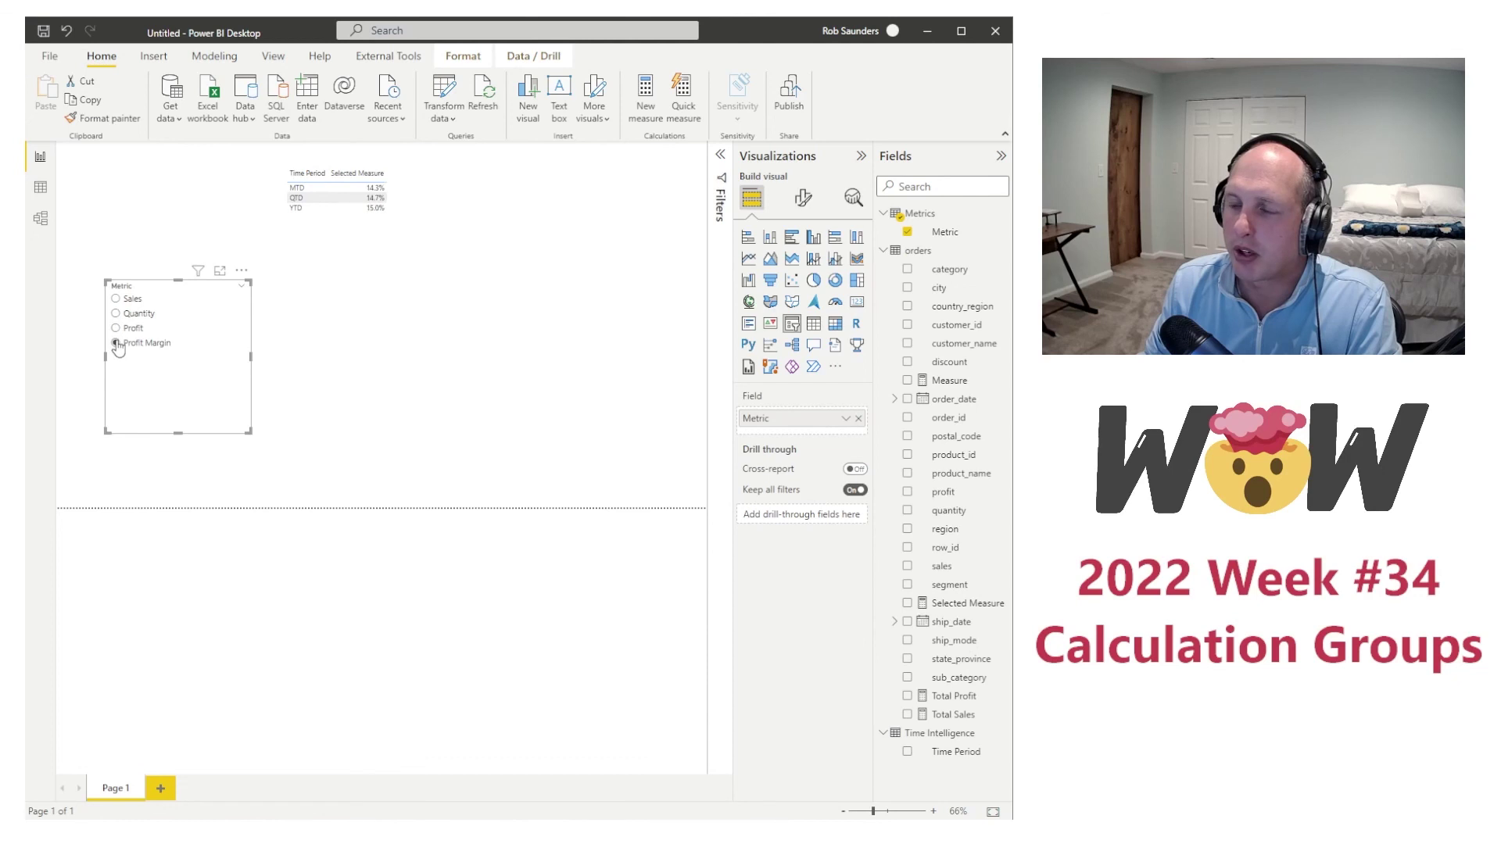
left_click(116, 299)
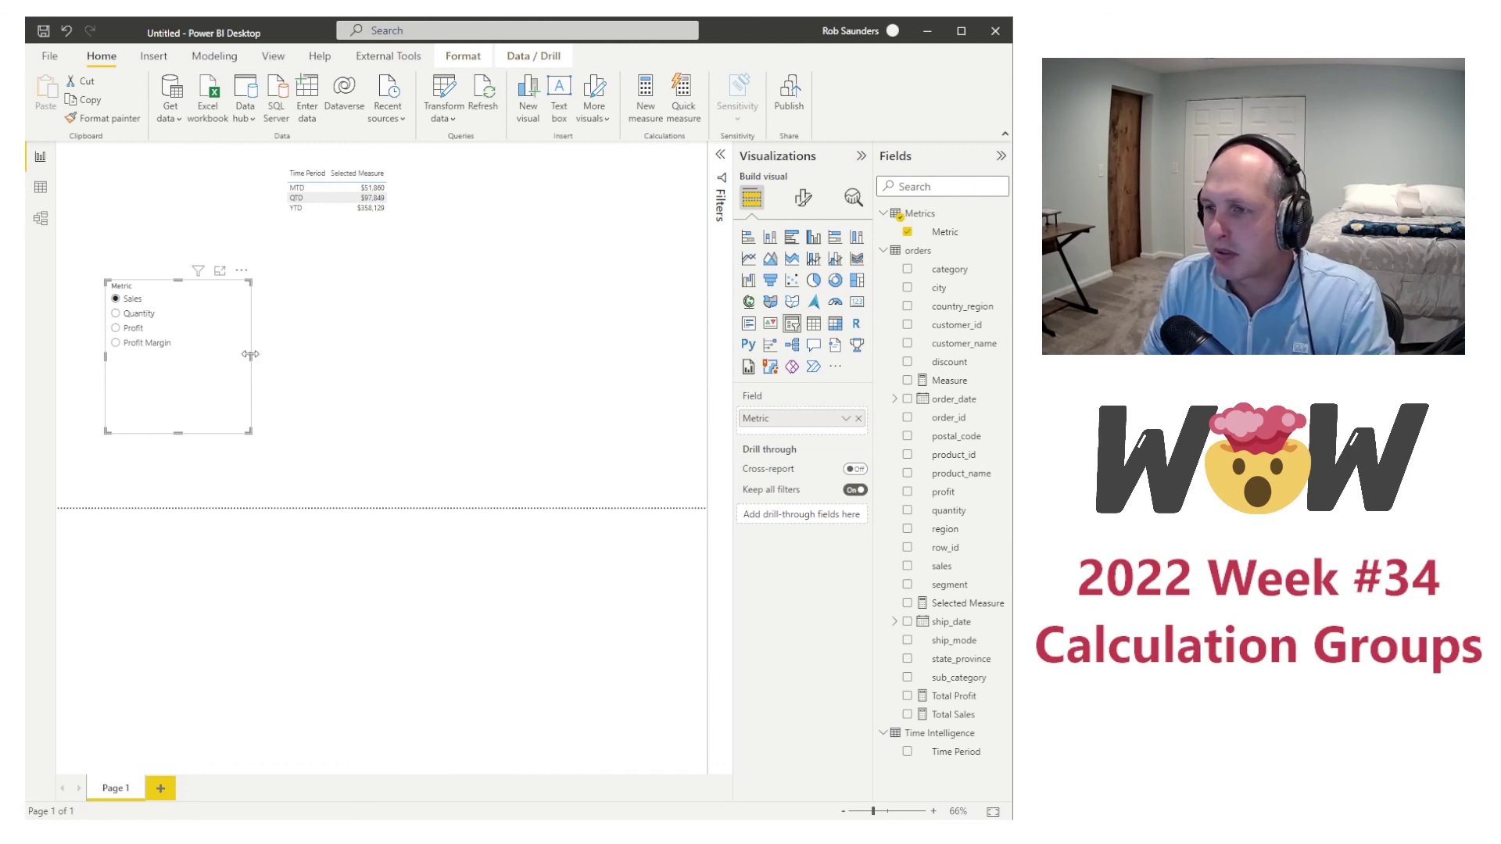
left_click_drag(250, 355, 202, 356)
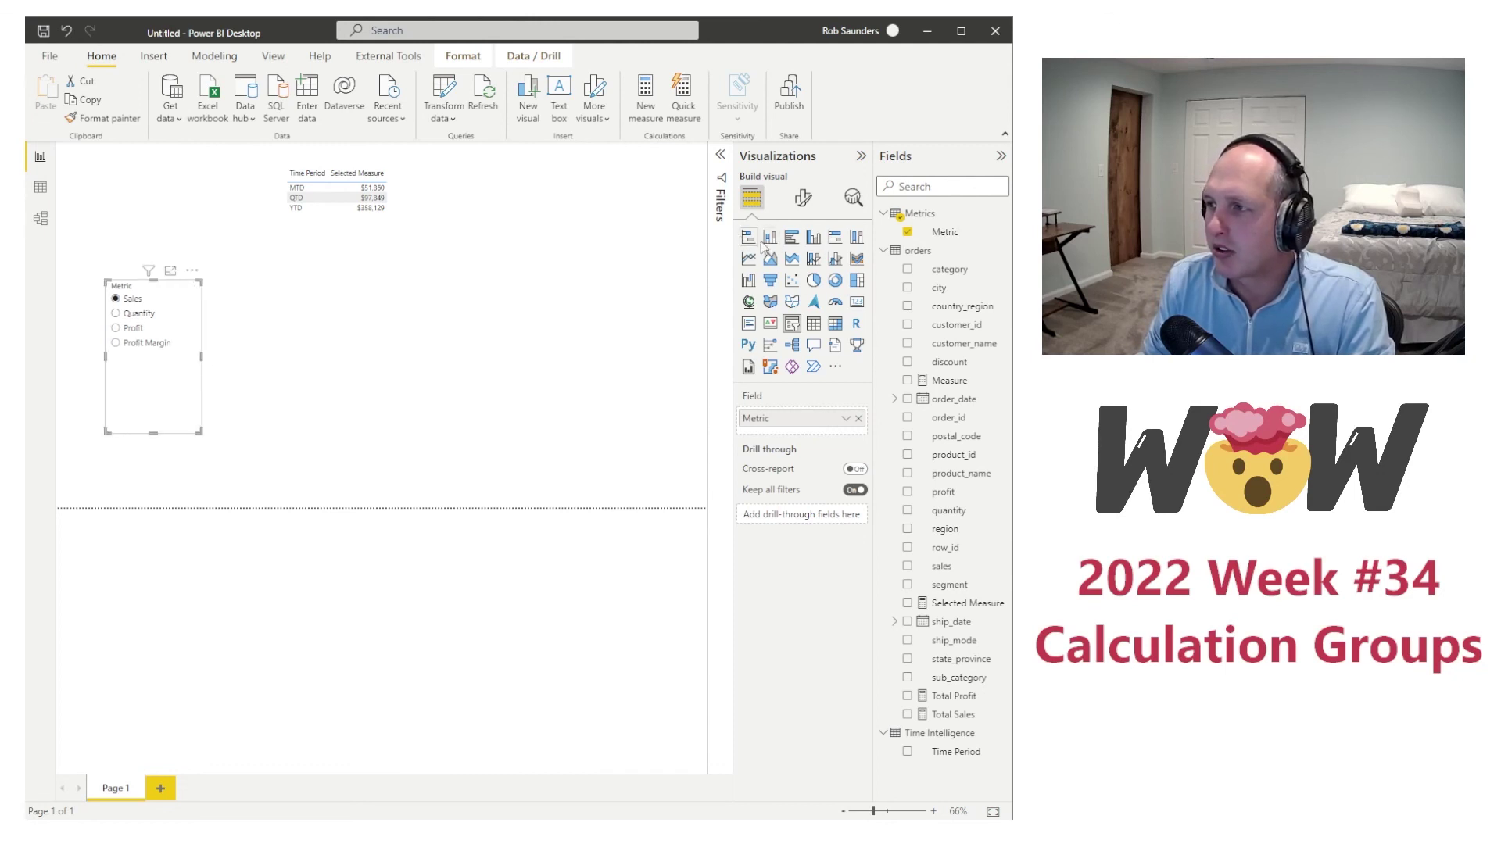
Step: Add a clustered column chart with Selected Measure on Y-axis and order_date on X-axis
left_click(770, 237)
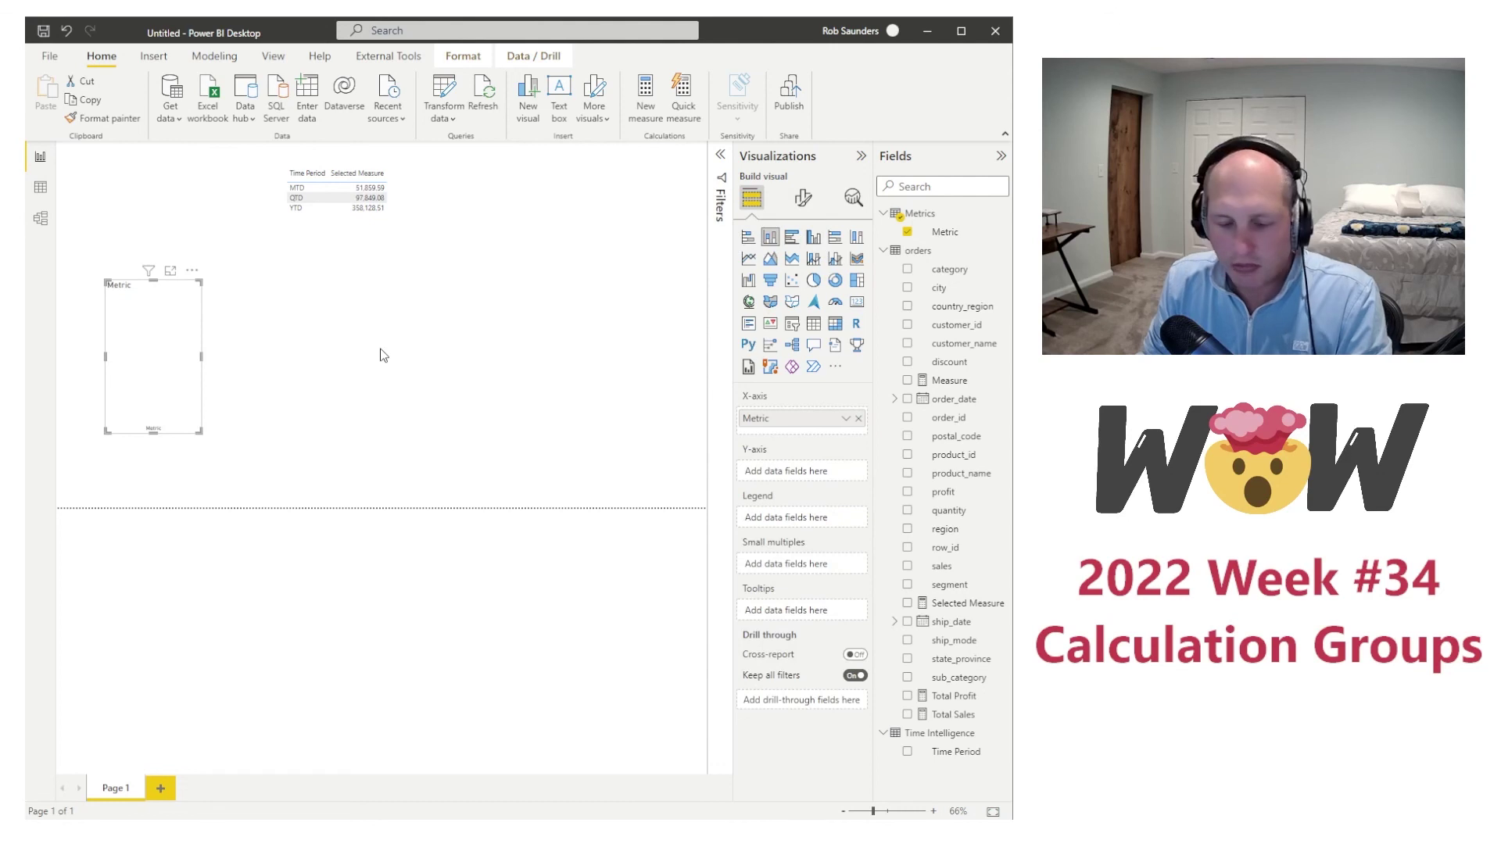
key("ctrl+z")
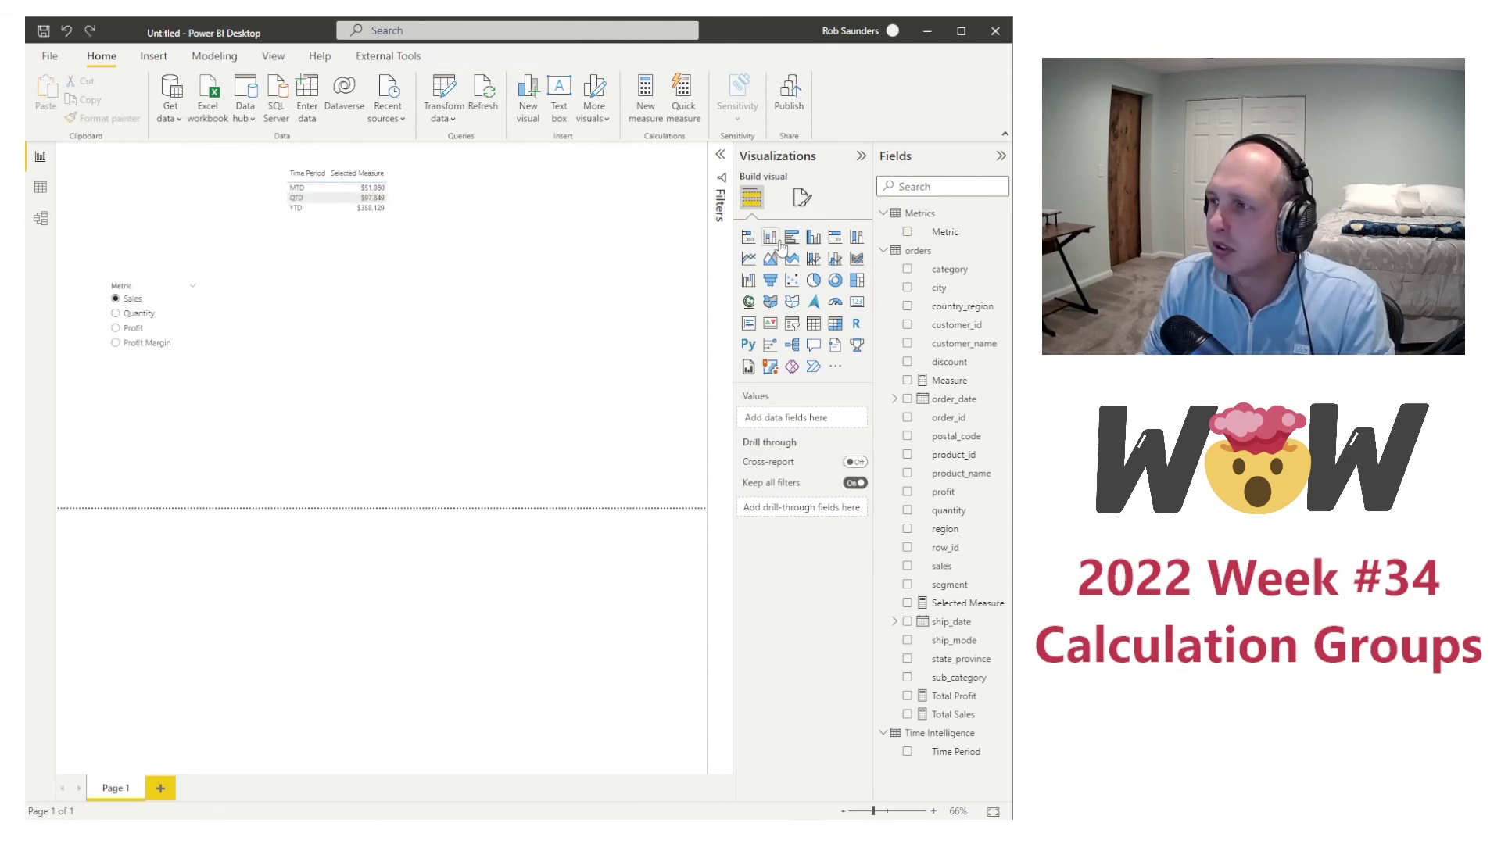
left_click(770, 237)
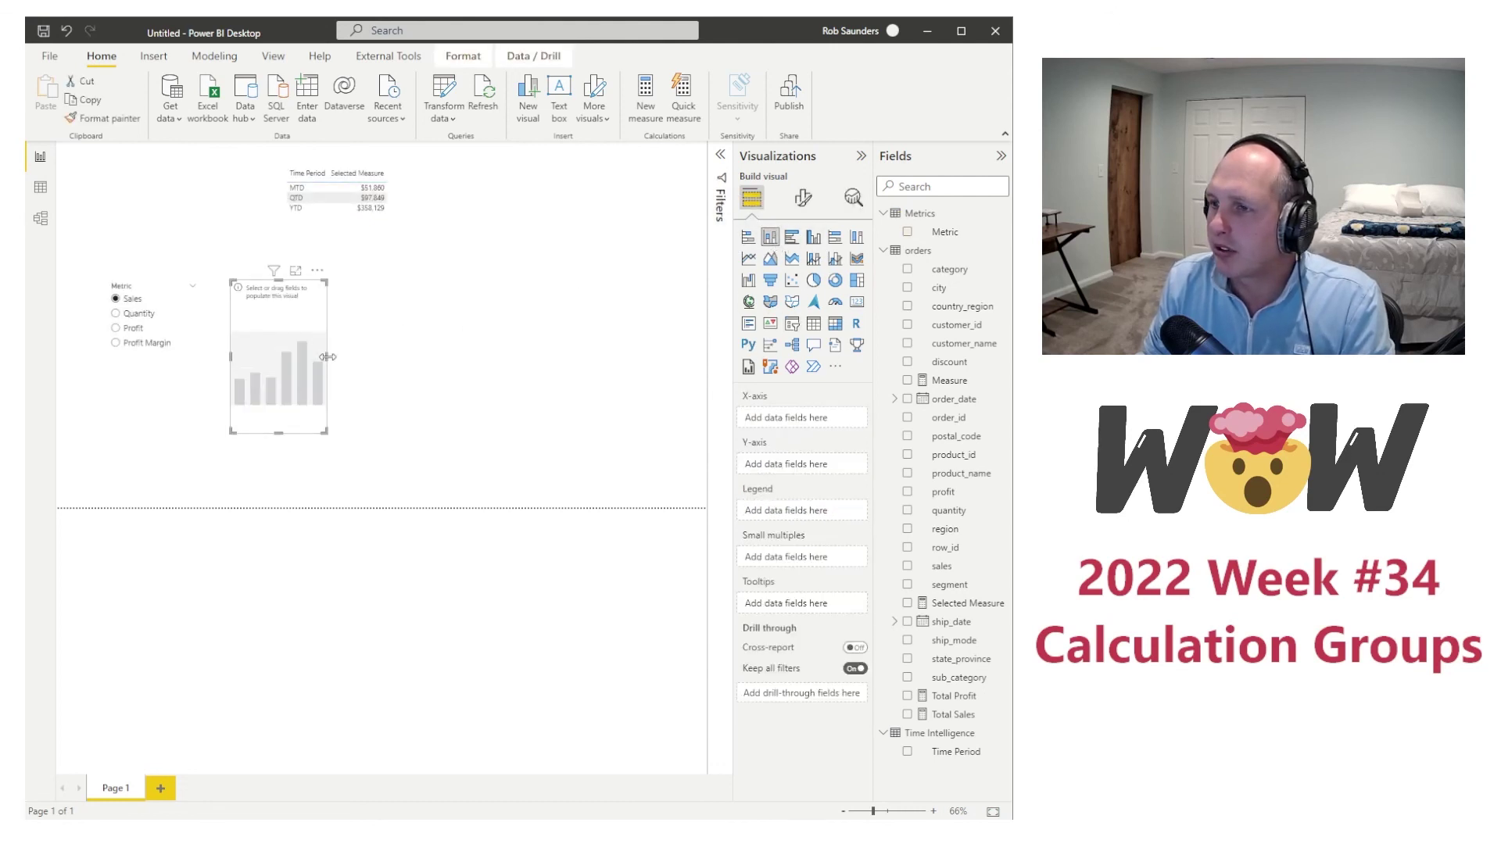
left_click_drag(327, 356, 529, 374)
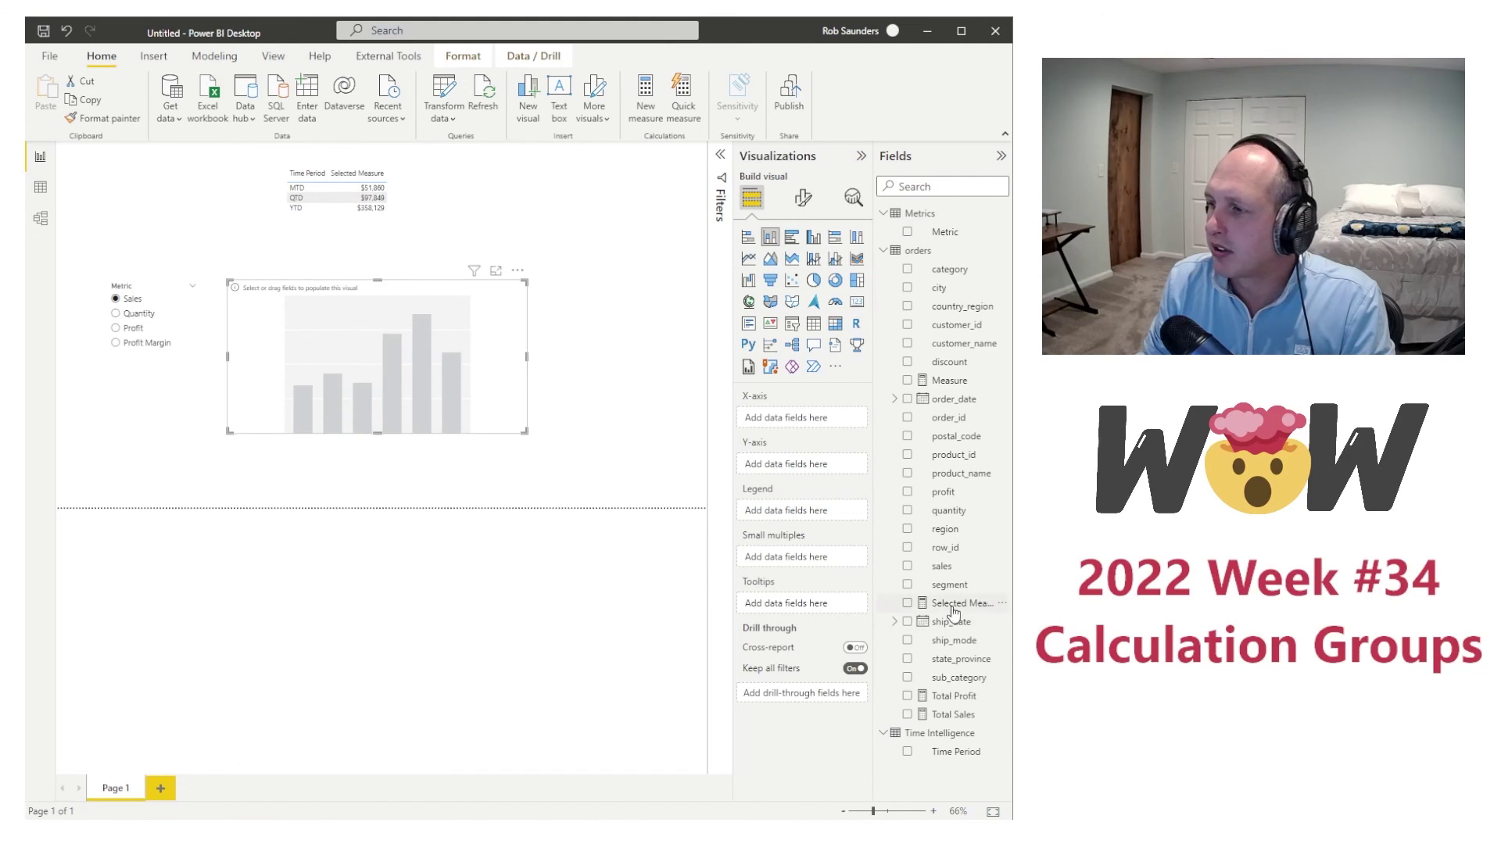
left_click_drag(953, 612, 824, 466)
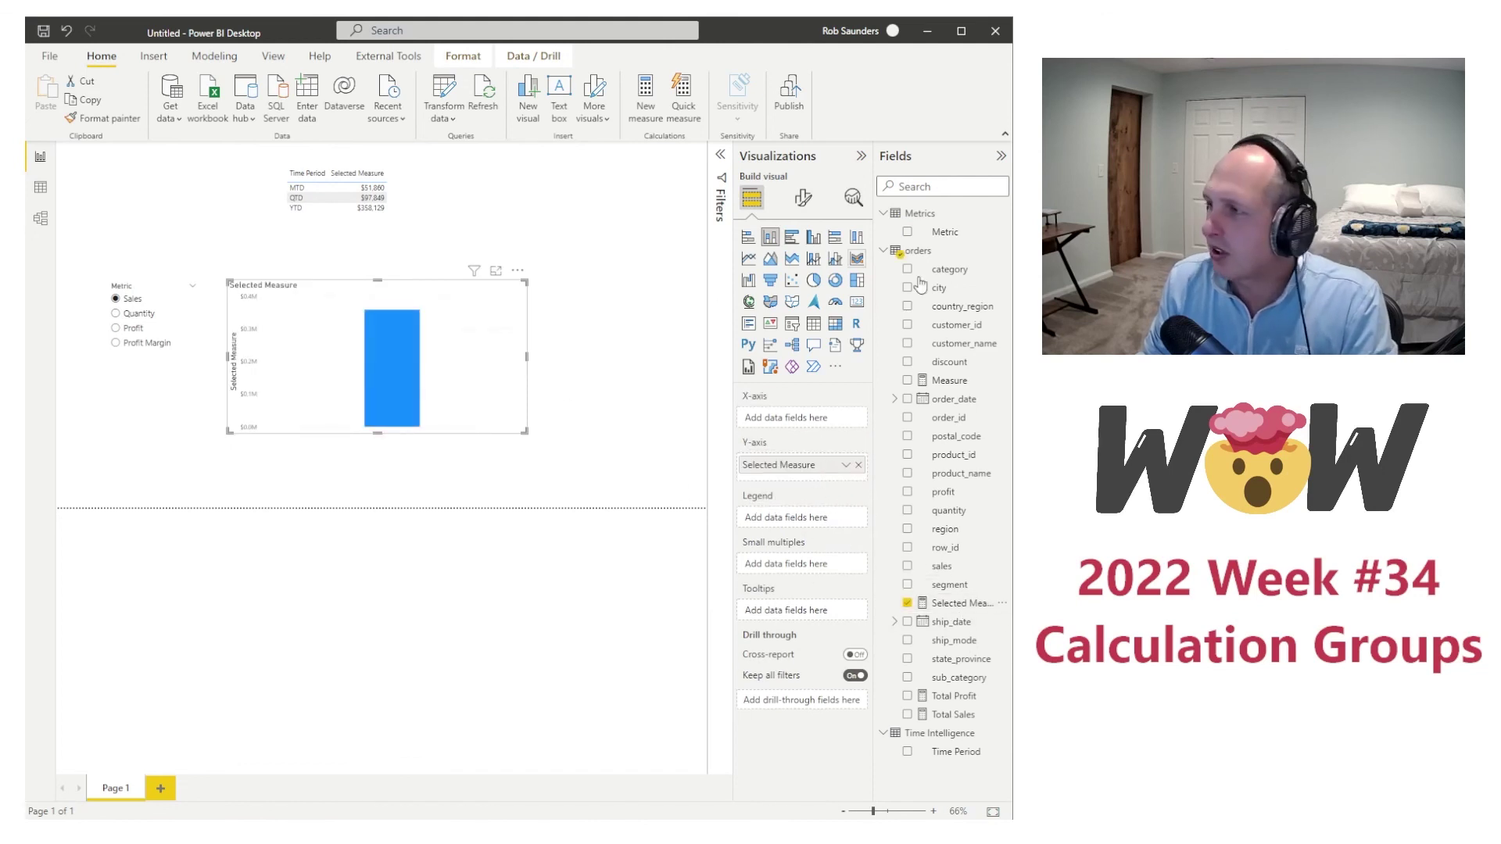
left_click_drag(950, 405, 789, 422)
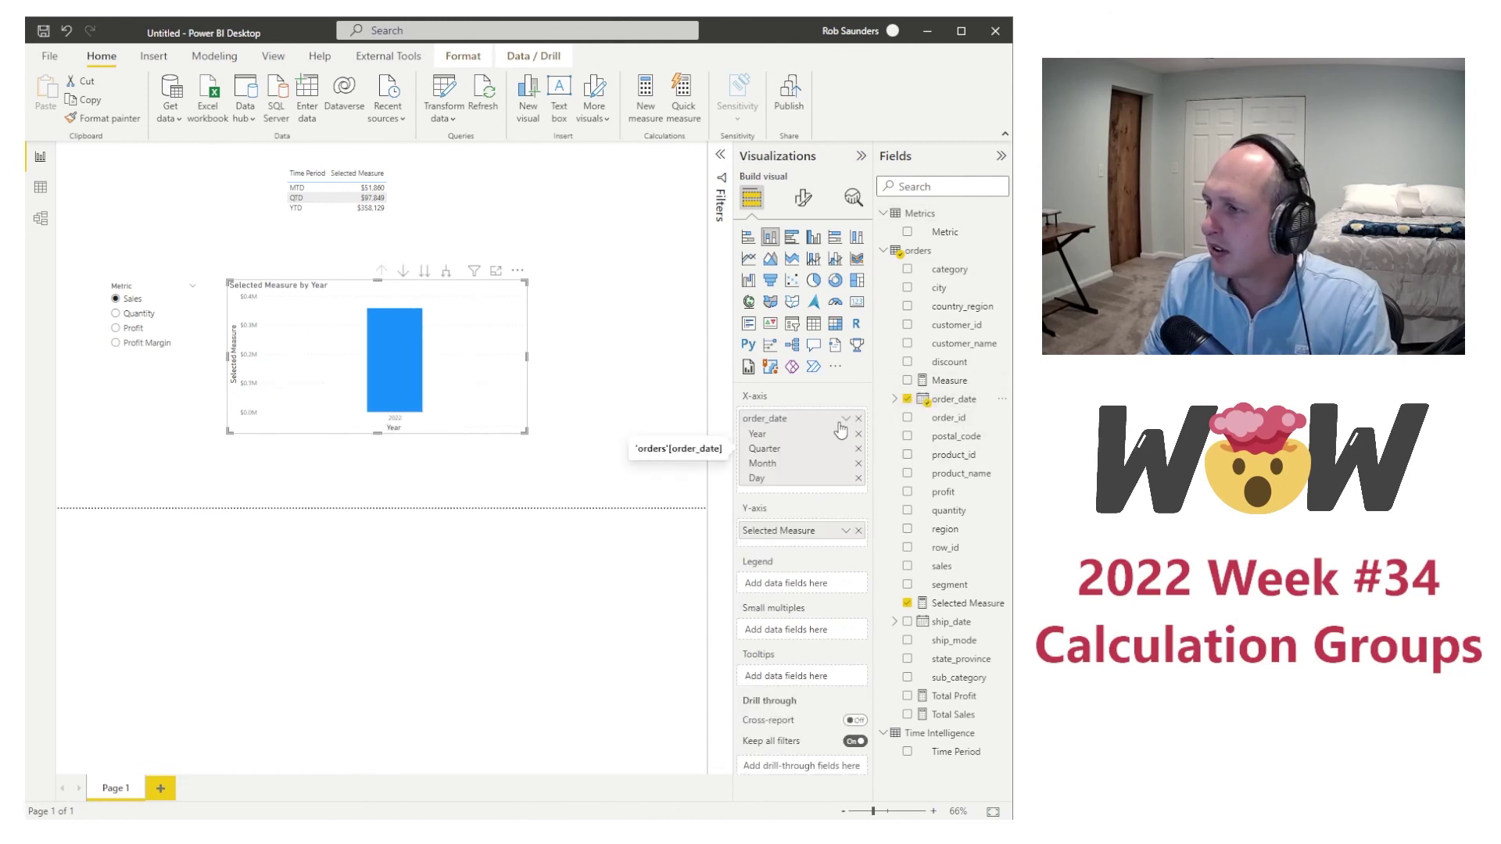
Step: Drop Year, Quarter and Day so the chart shows months, then enlarge it
left_click(859, 449)
left_click(858, 434)
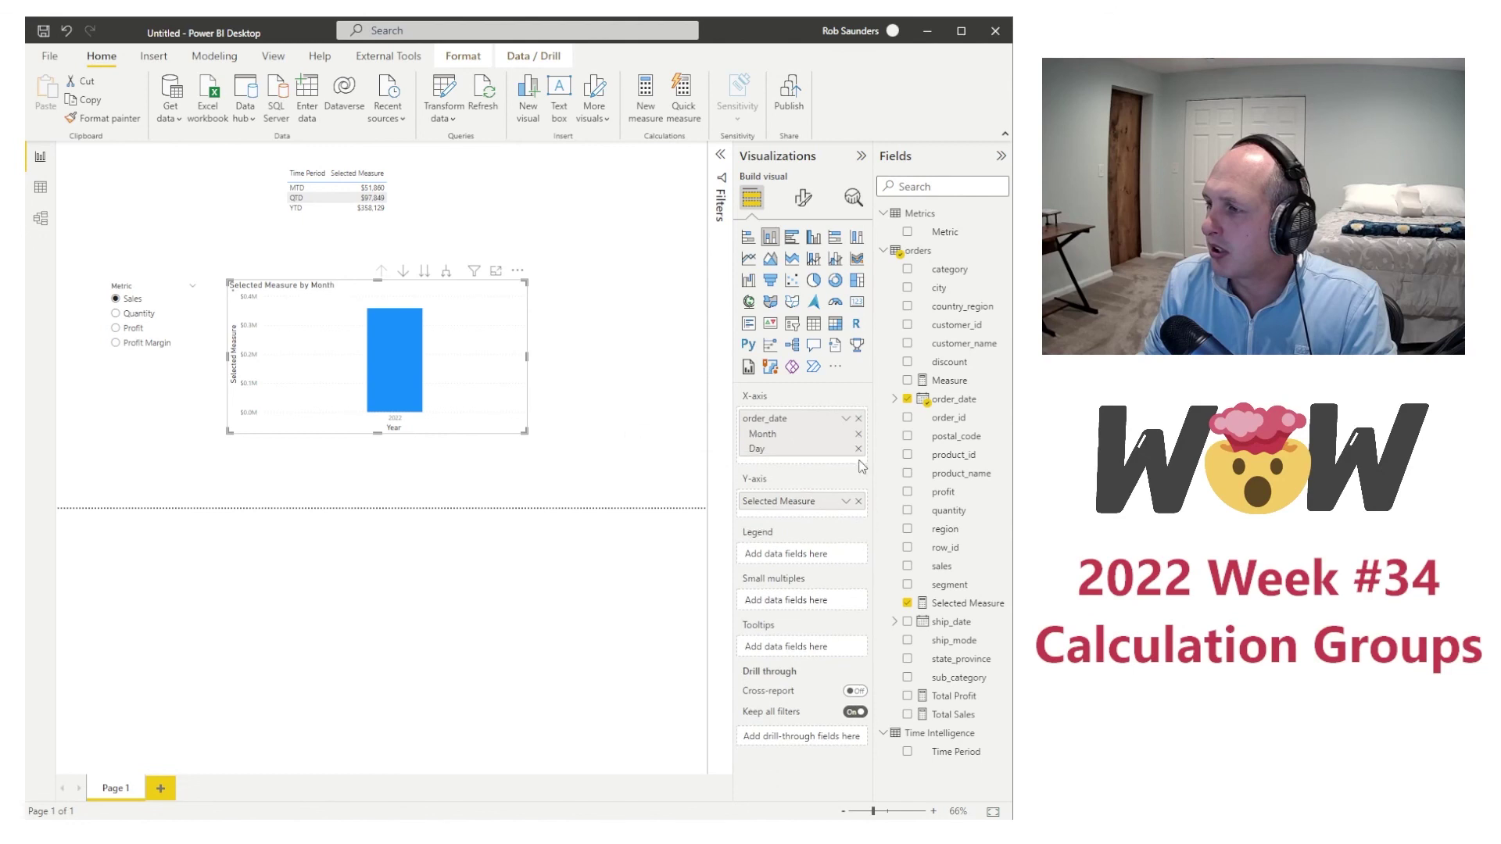
left_click(858, 450)
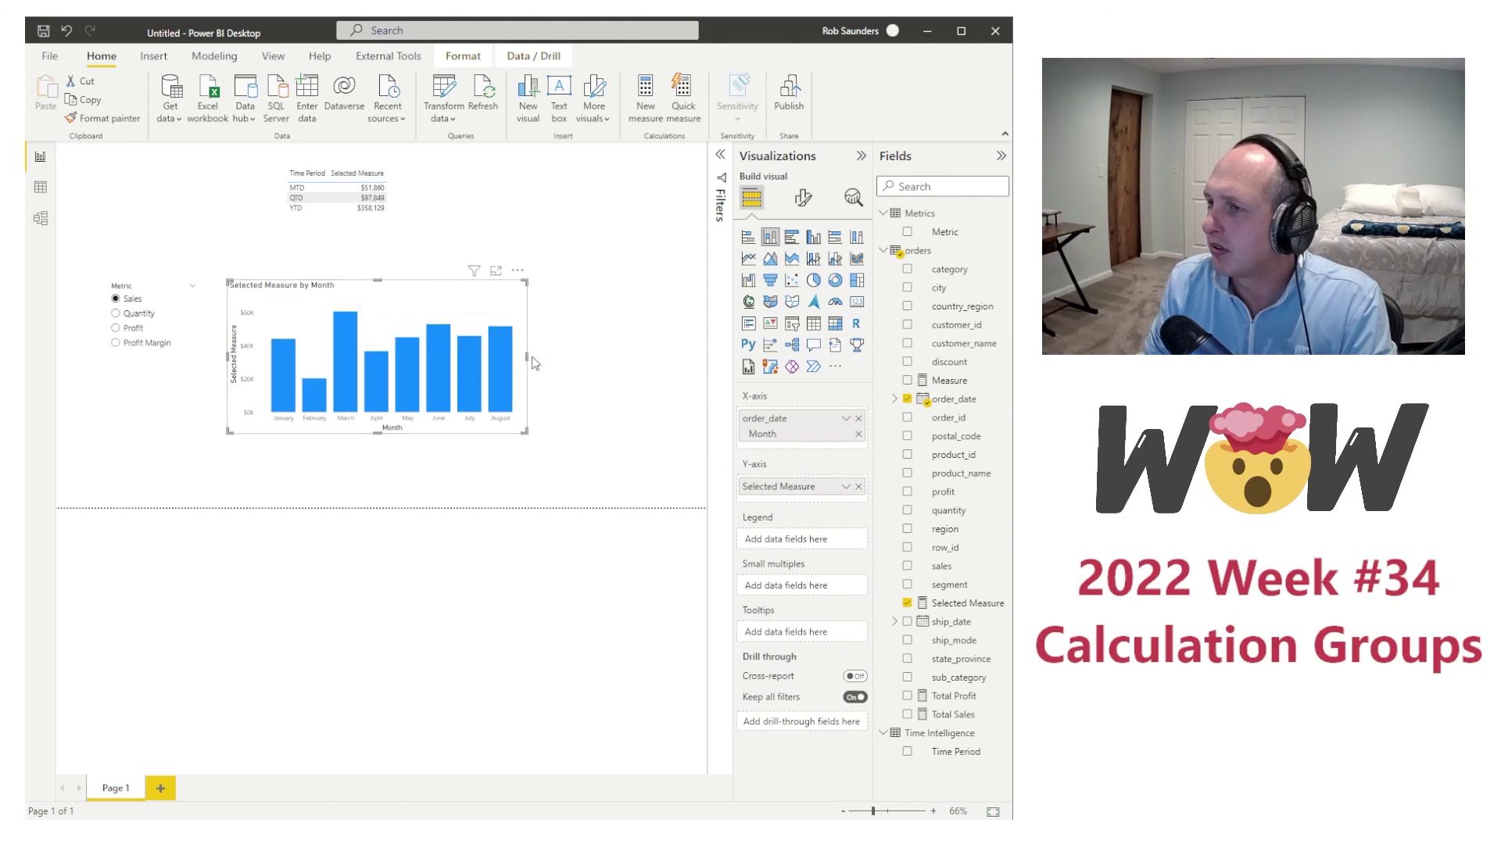
left_click_drag(529, 358, 681, 358)
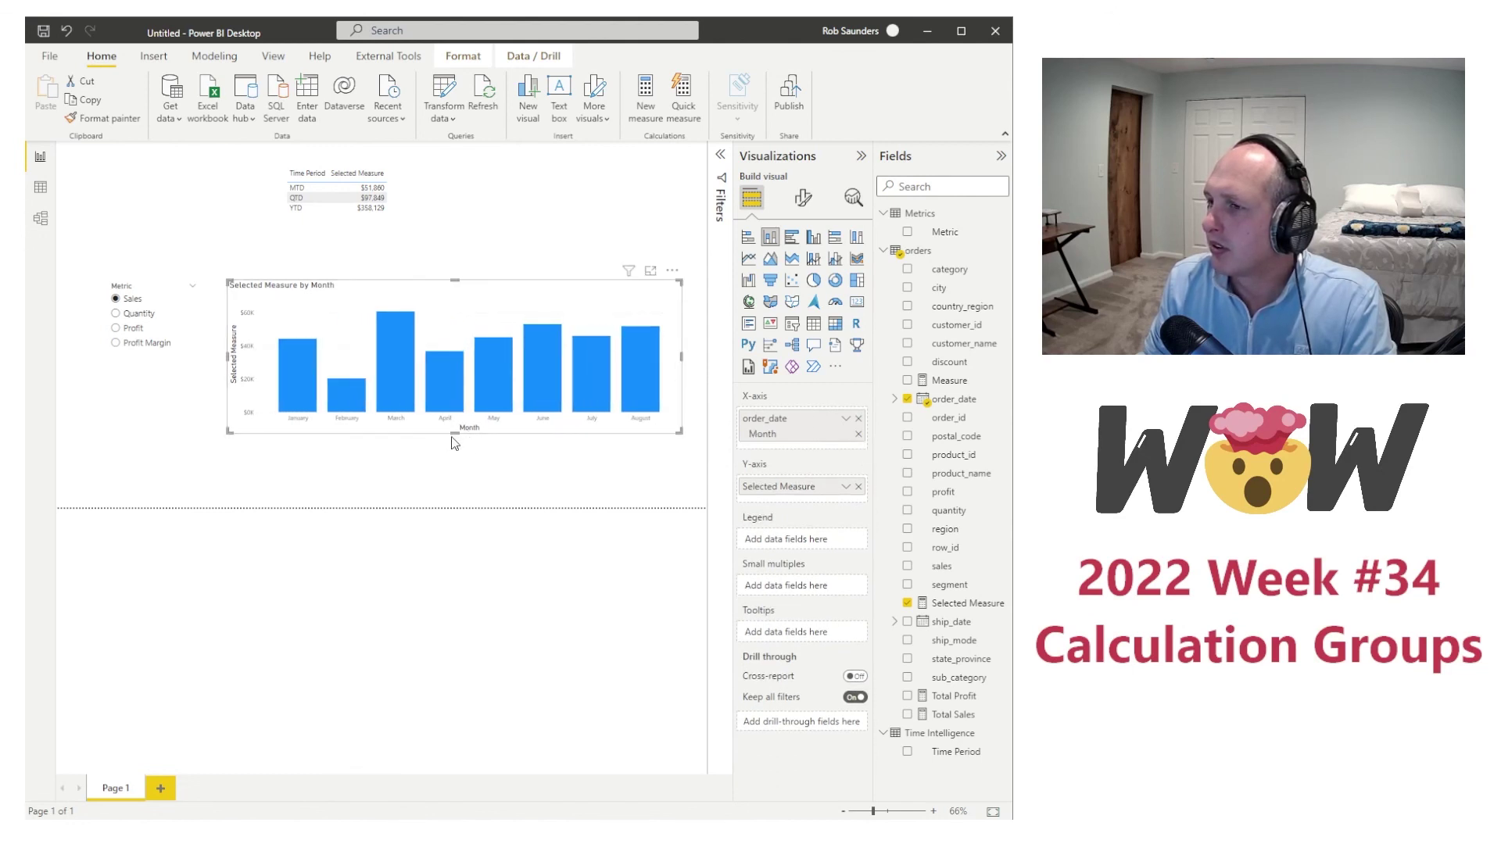
left_click_drag(455, 432, 454, 483)
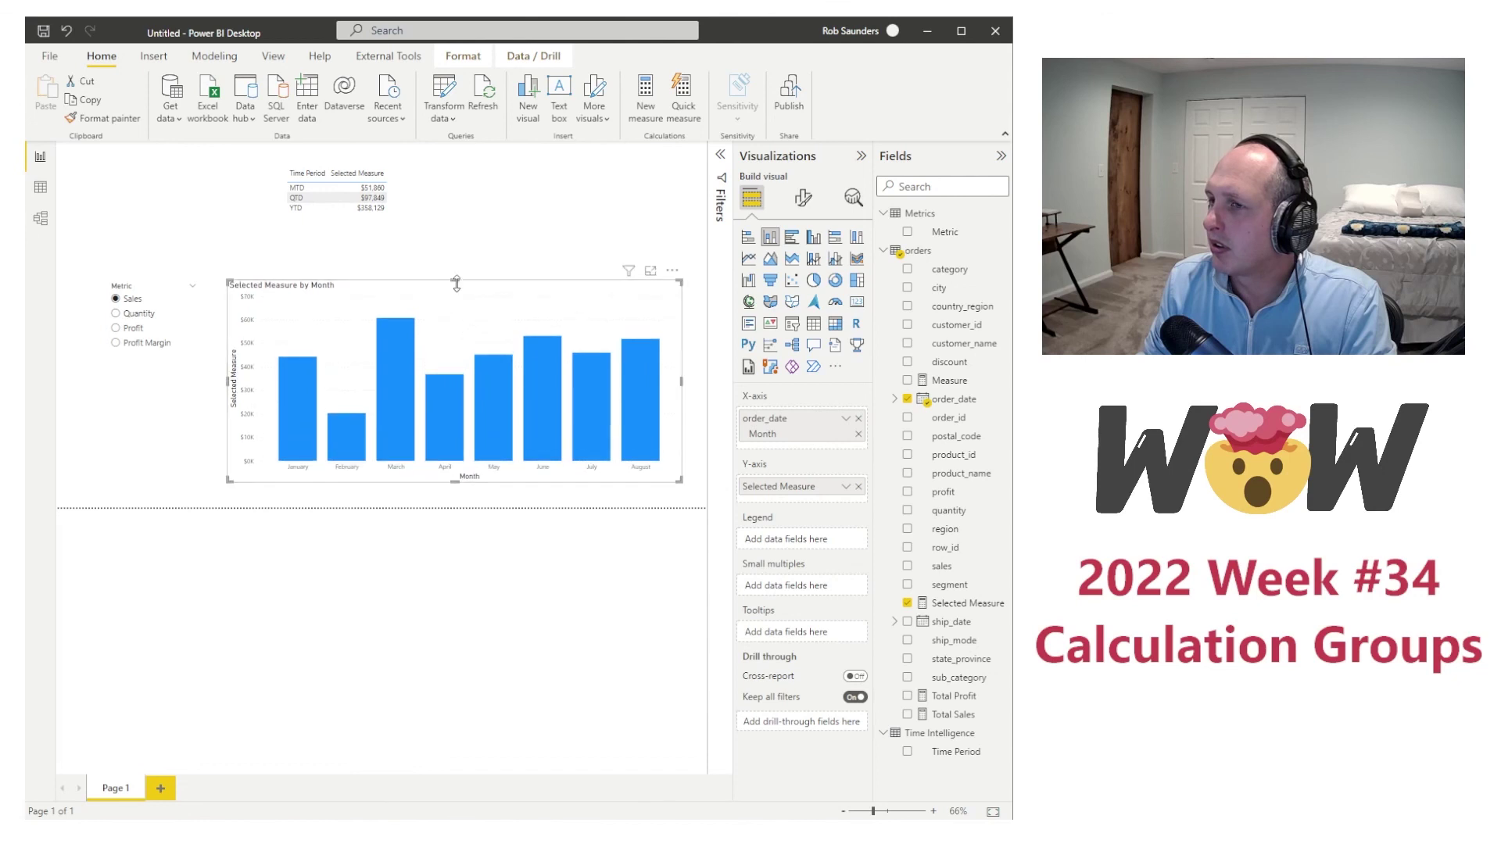
left_click_drag(454, 279, 447, 257)
Step: Turn on data labels for the monthly column chart and raise the label value font size to 15
left_click(803, 197)
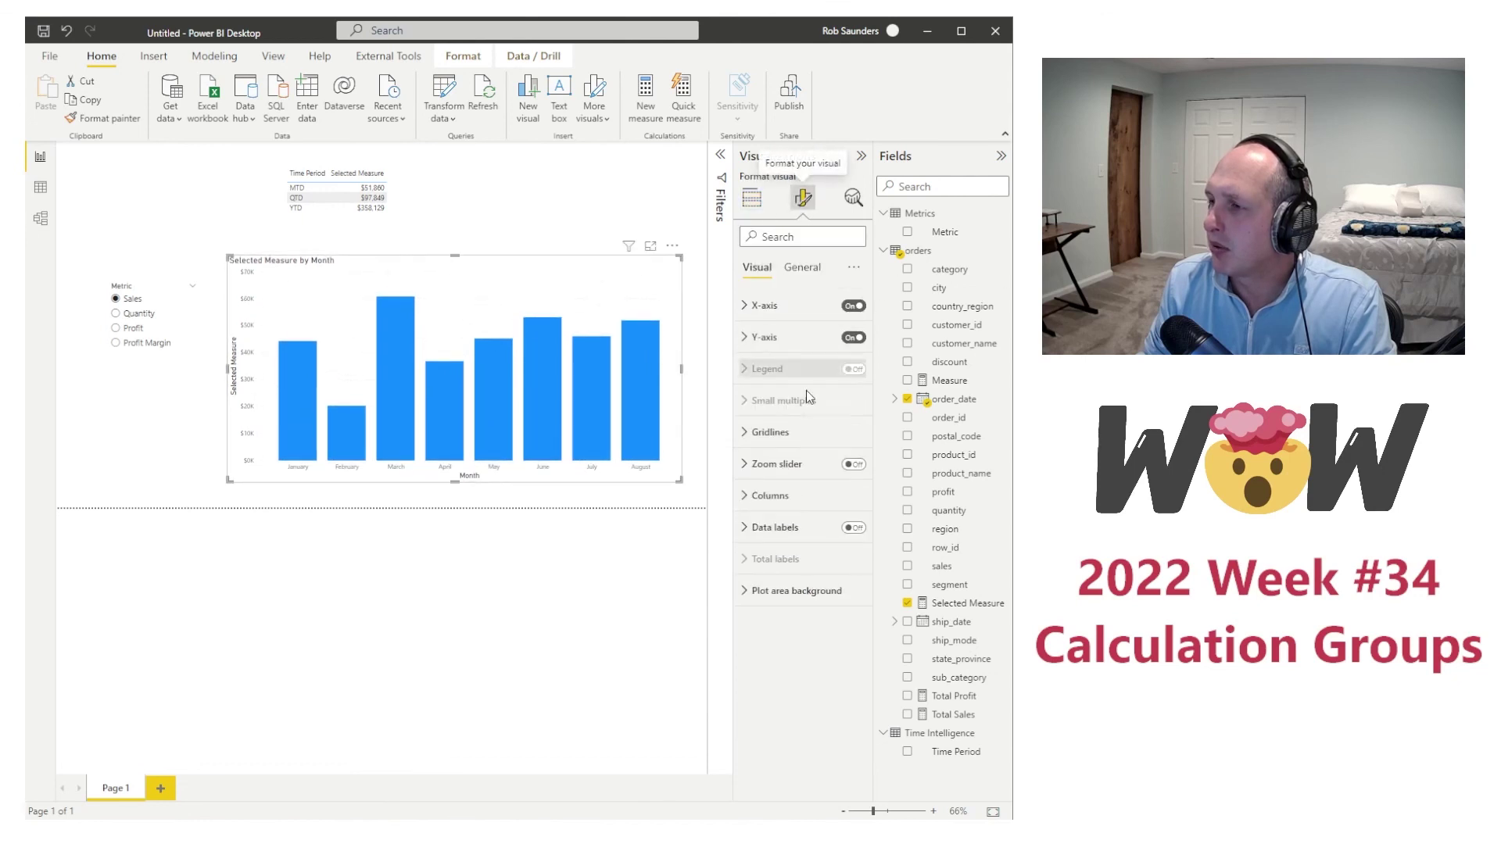
left_click(854, 527)
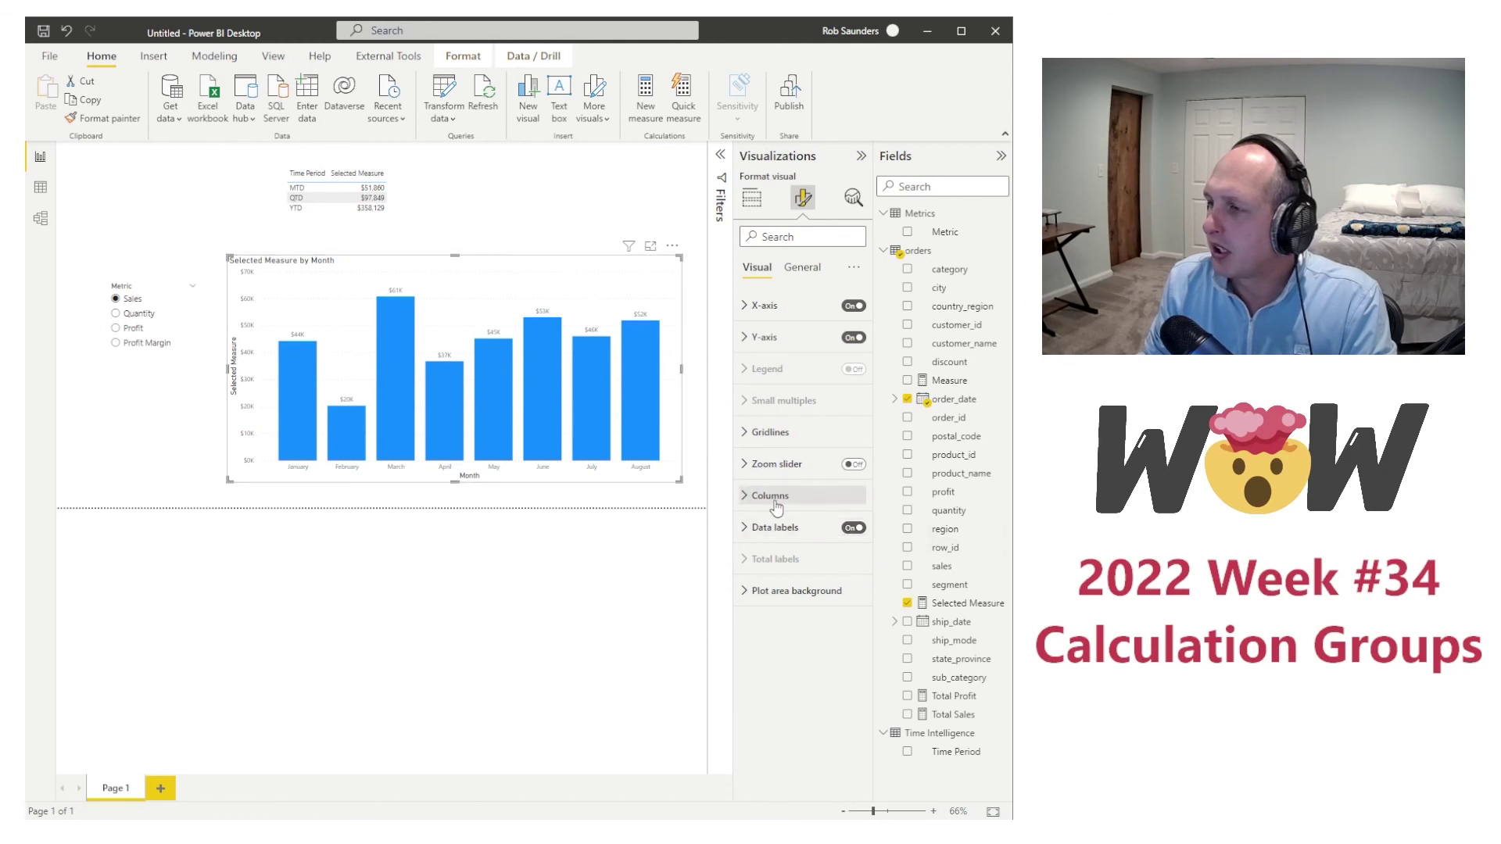
left_click(776, 527)
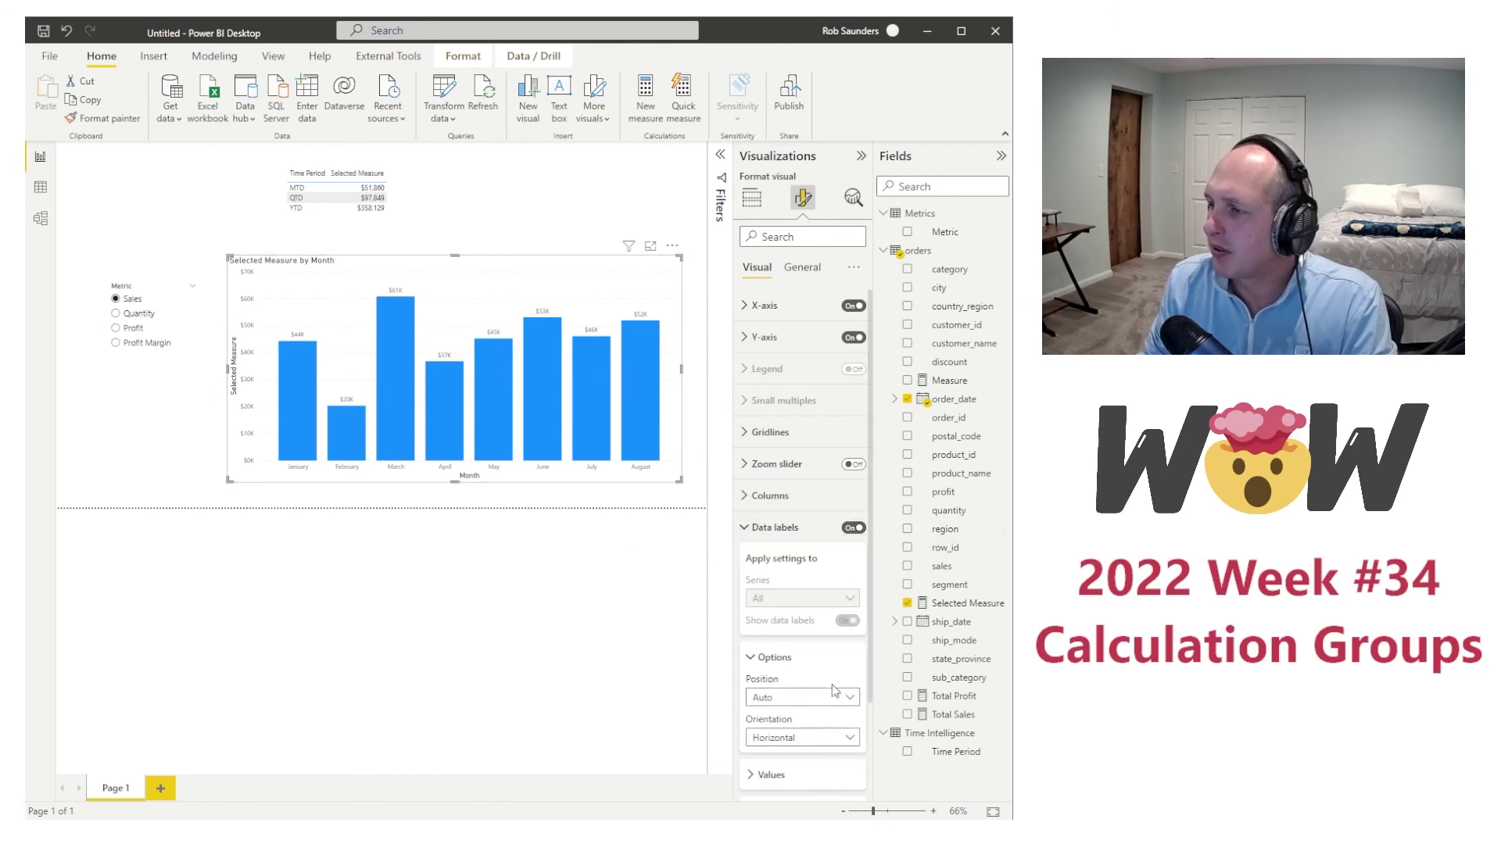
scroll(834, 691, "down", 3)
left_click(805, 655)
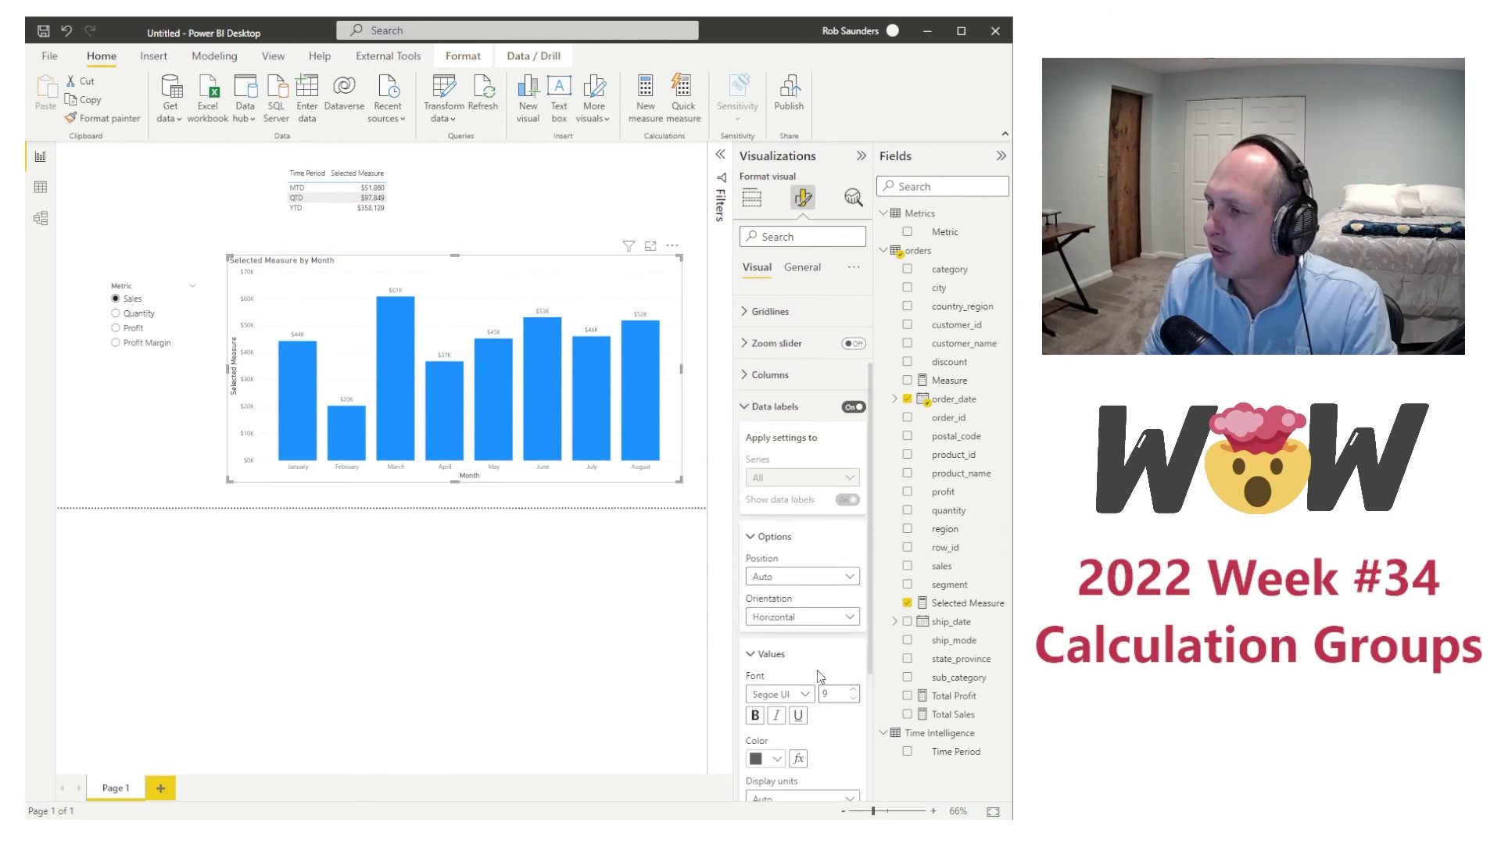
left_click(853, 691)
left_click(853, 691)
left_click(853, 691)
left_click(853, 692)
left_click(852, 692)
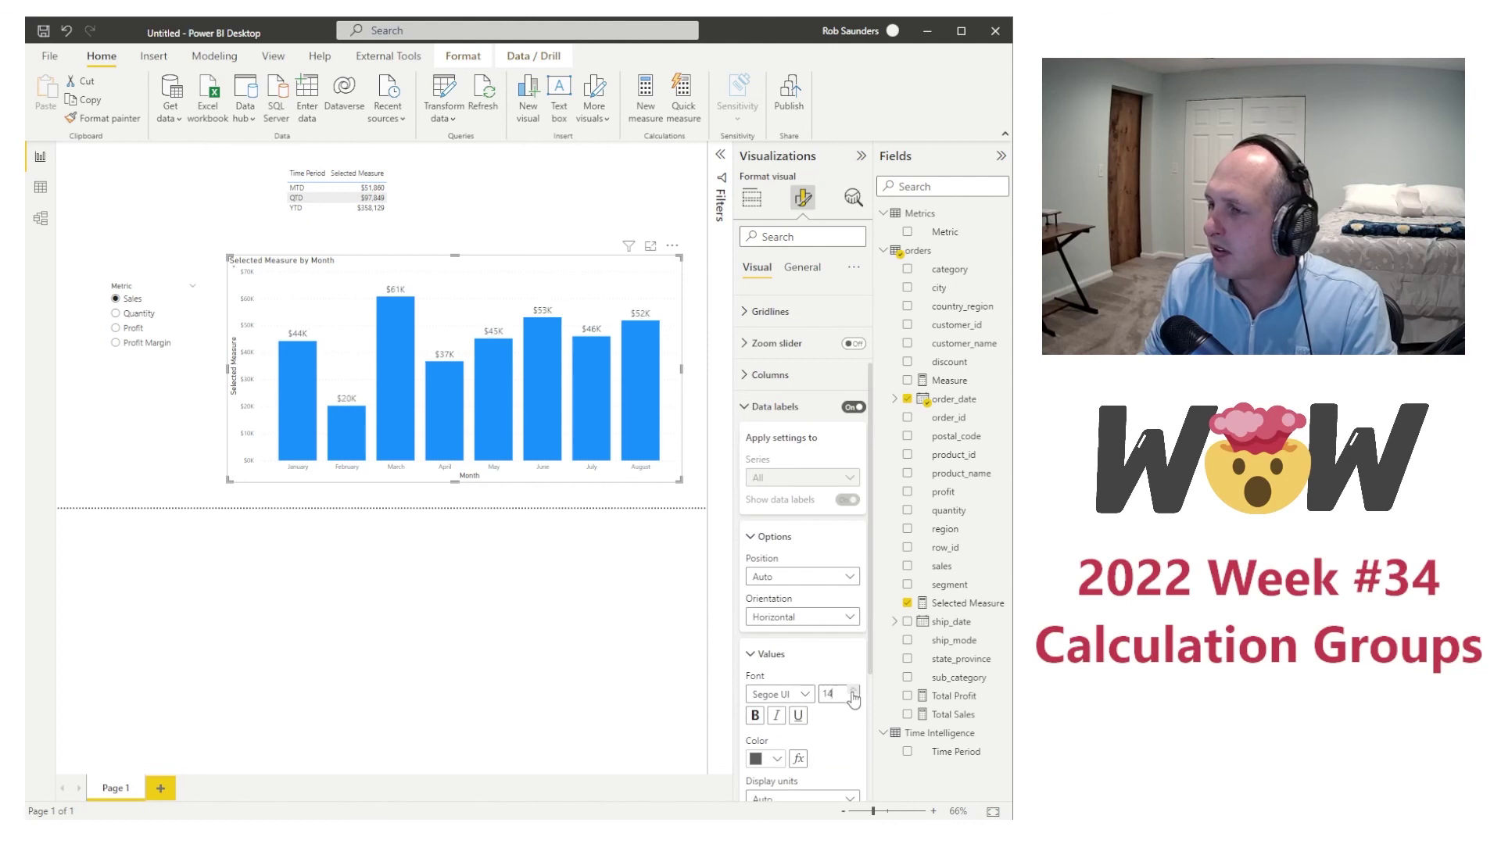
left_click(119, 314)
left_click(119, 329)
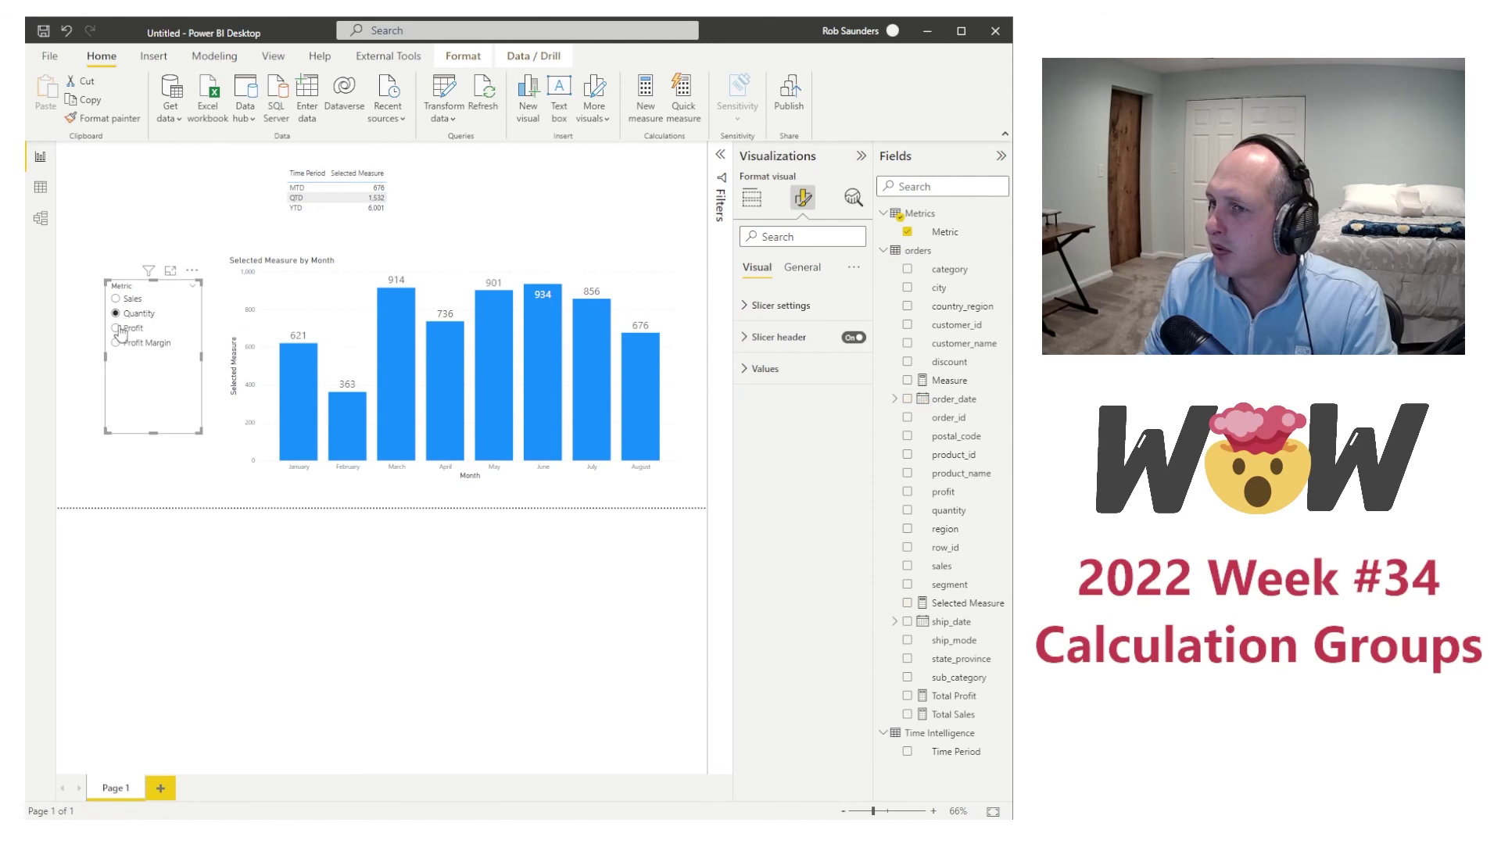
left_click(122, 348)
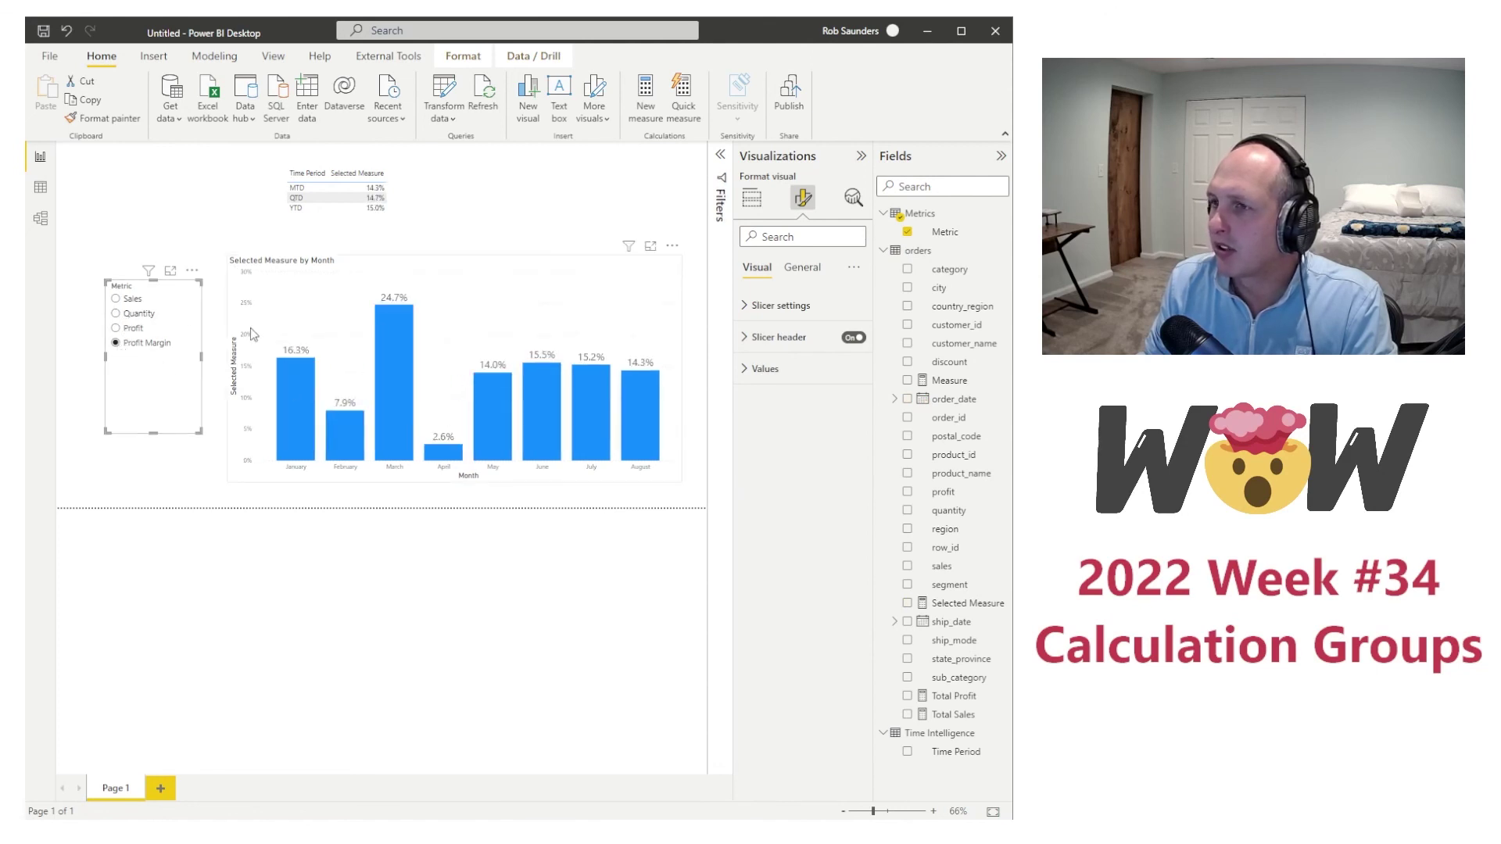
left_click(117, 314)
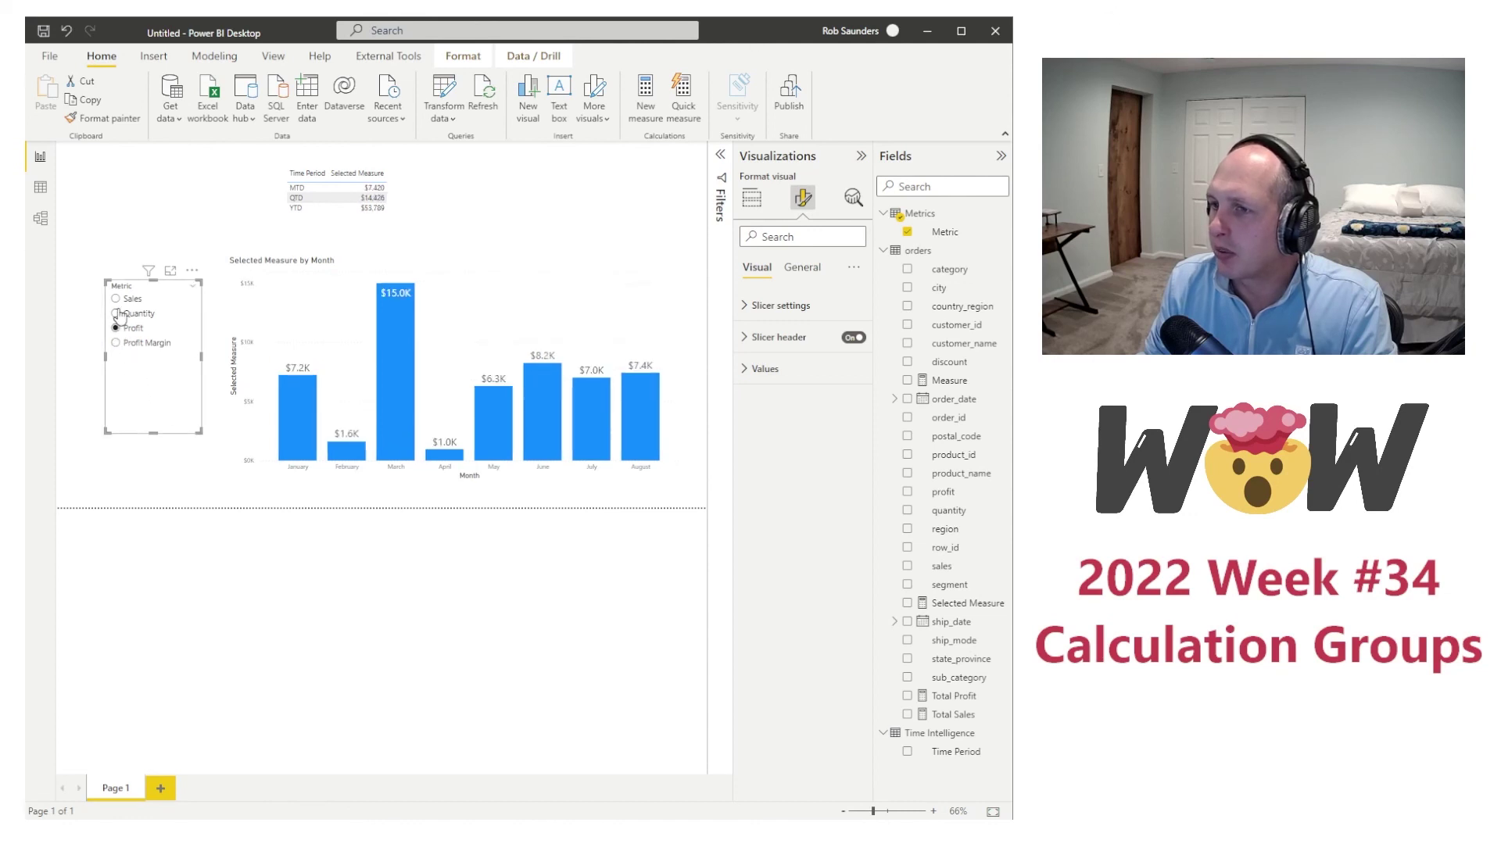
left_click(117, 298)
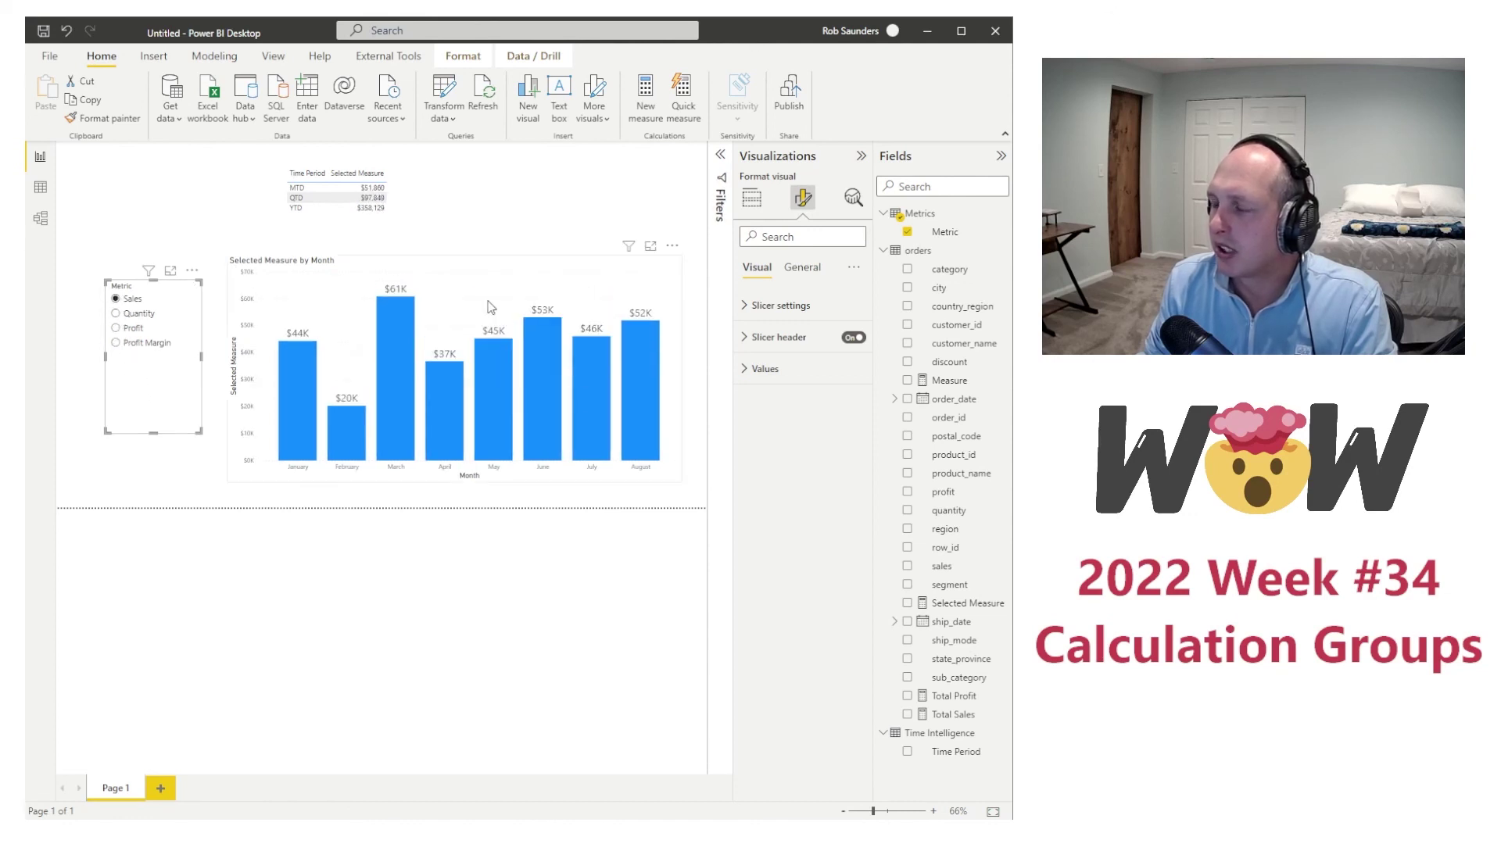
left_click(387, 475)
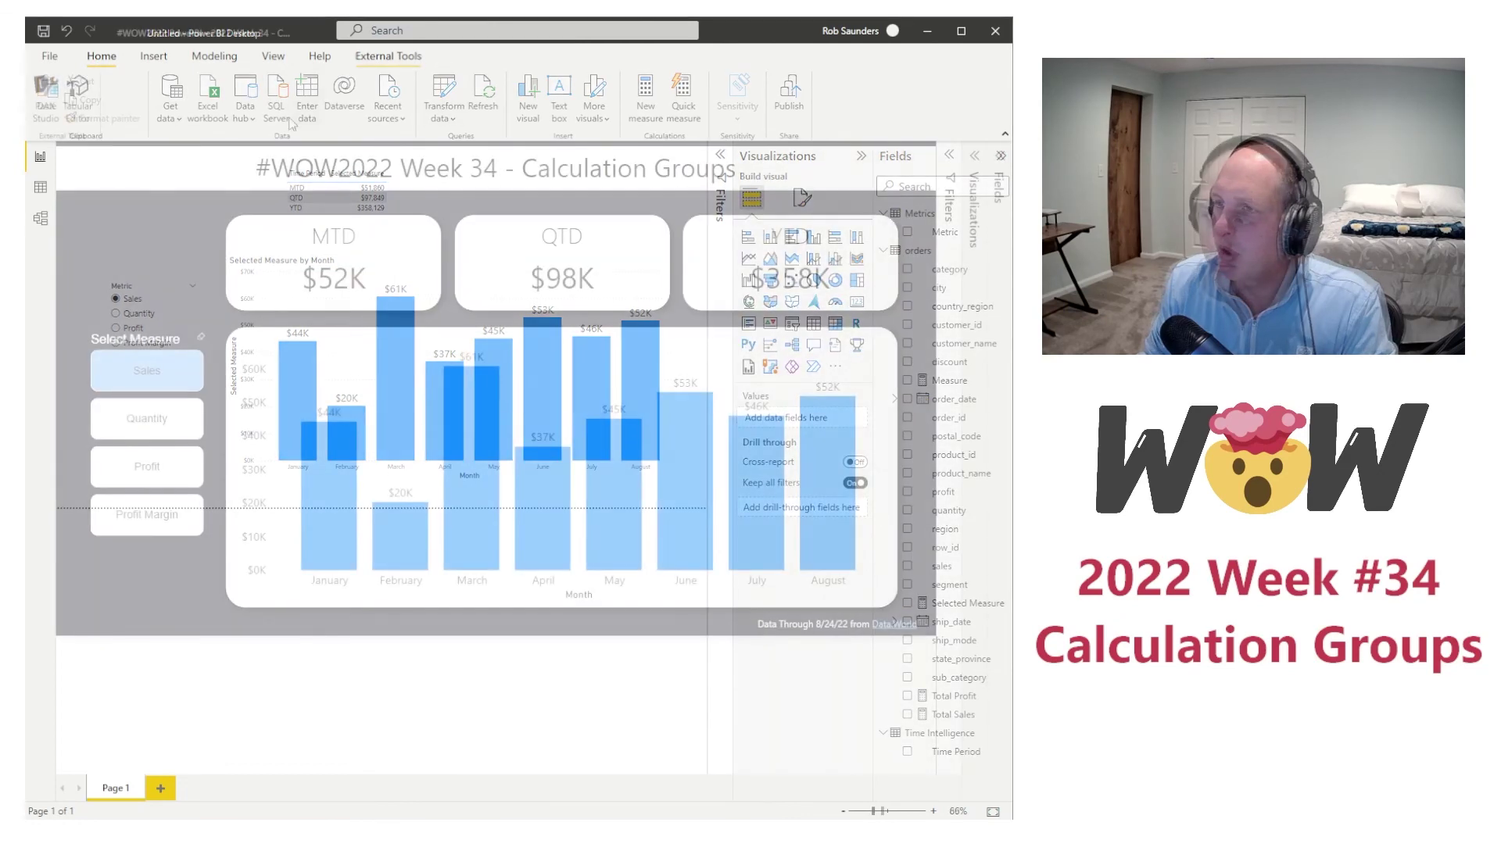